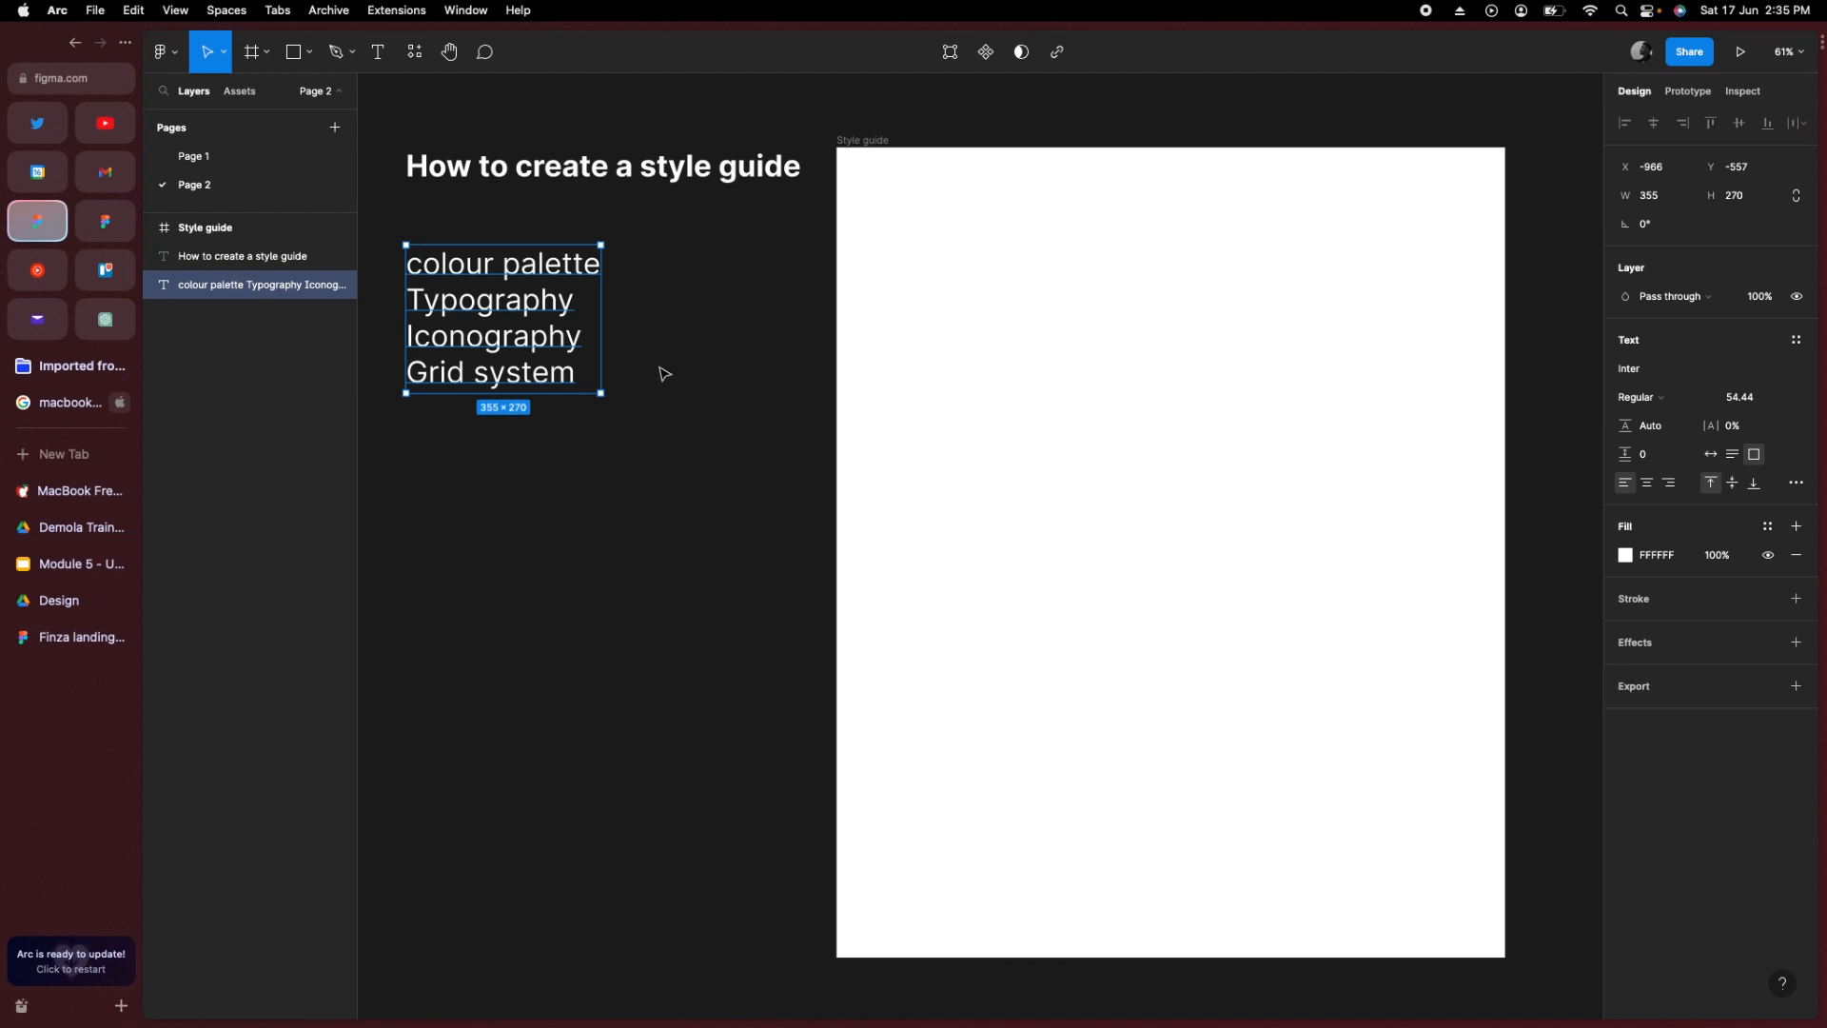
click(664, 373)
click(580, 273)
click(661, 339)
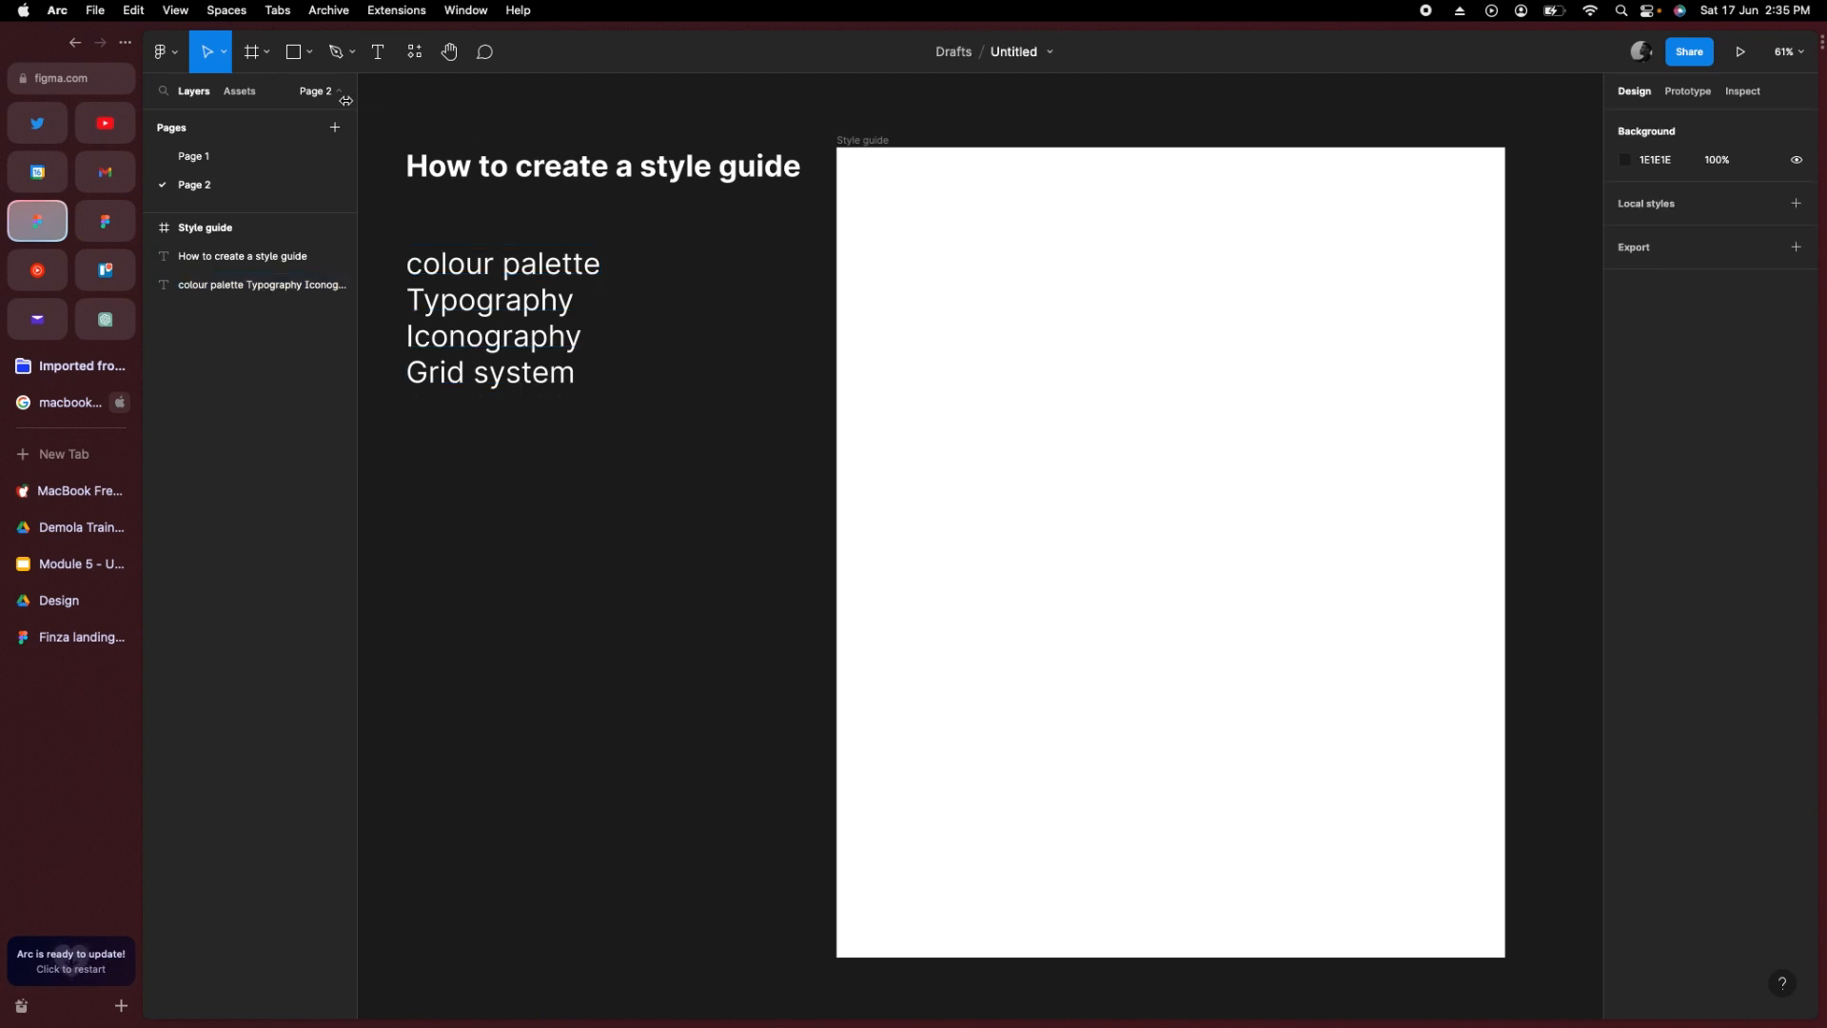
Step: Draw a square about 158 × 158 near the upper-left corner of the Style guide frame
click(293, 52)
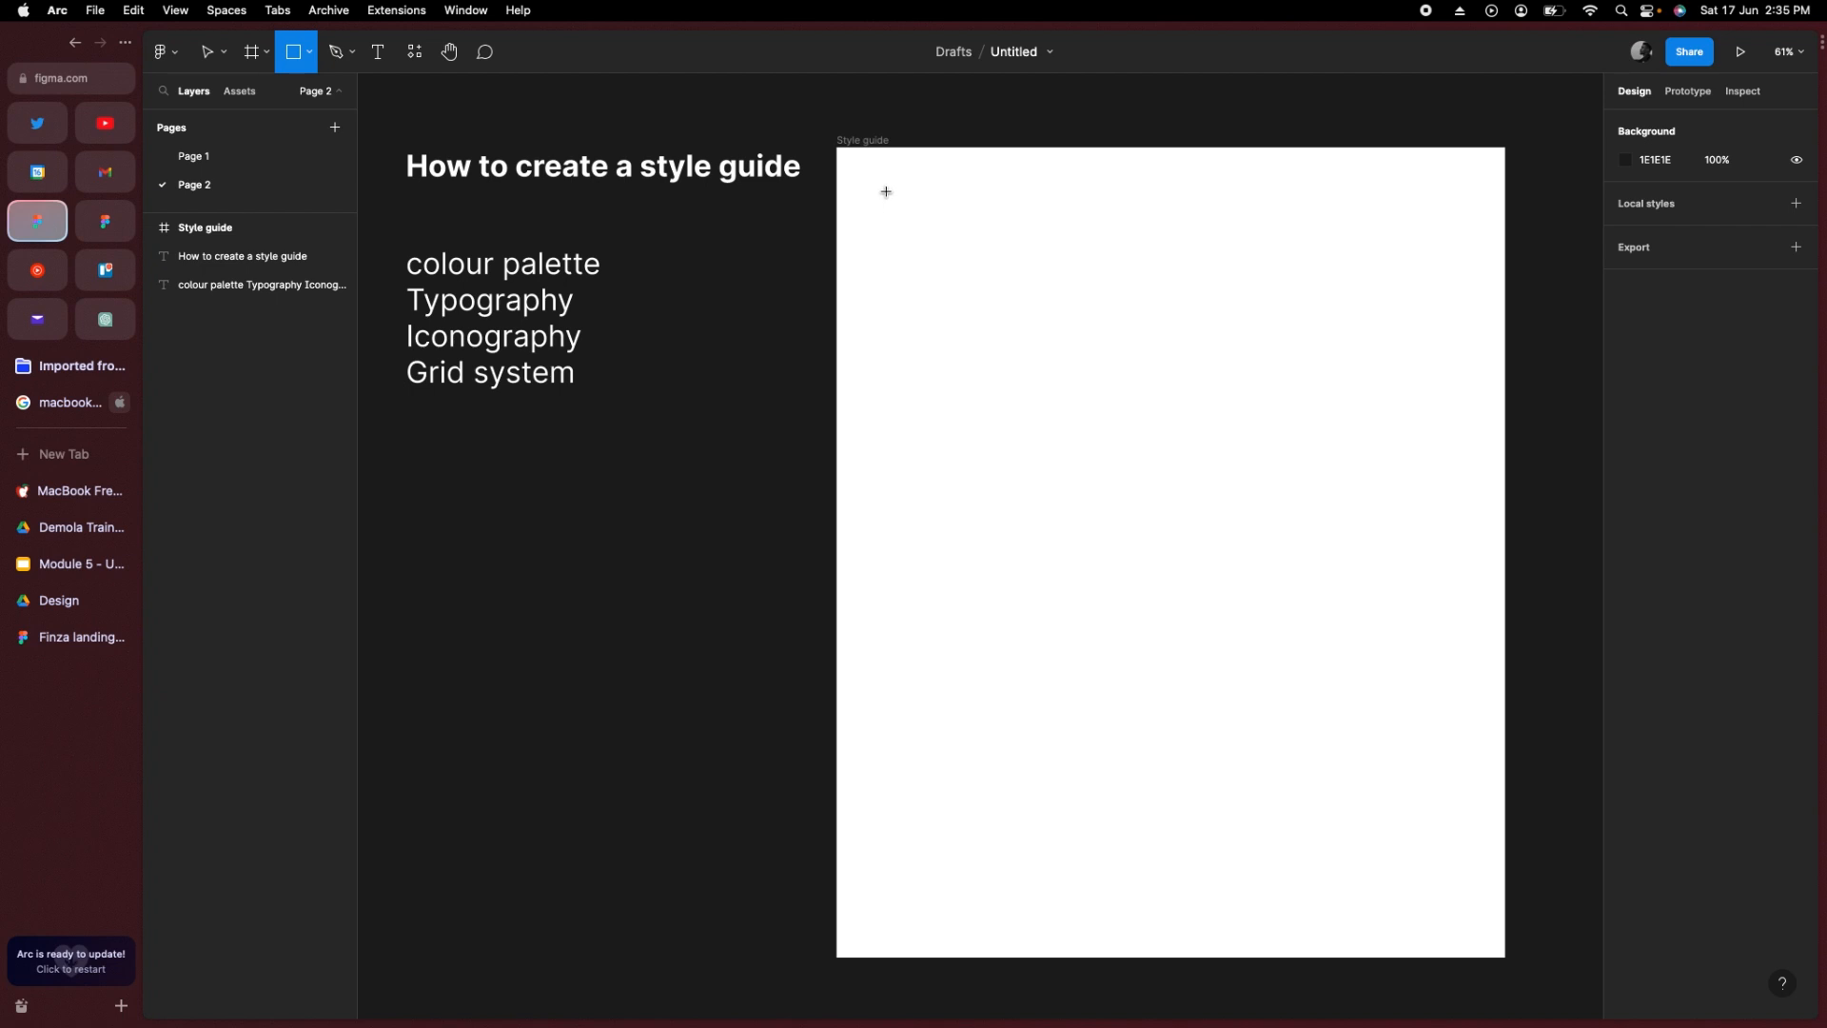
drag(881, 181, 886, 199)
drag(958, 270, 964, 278)
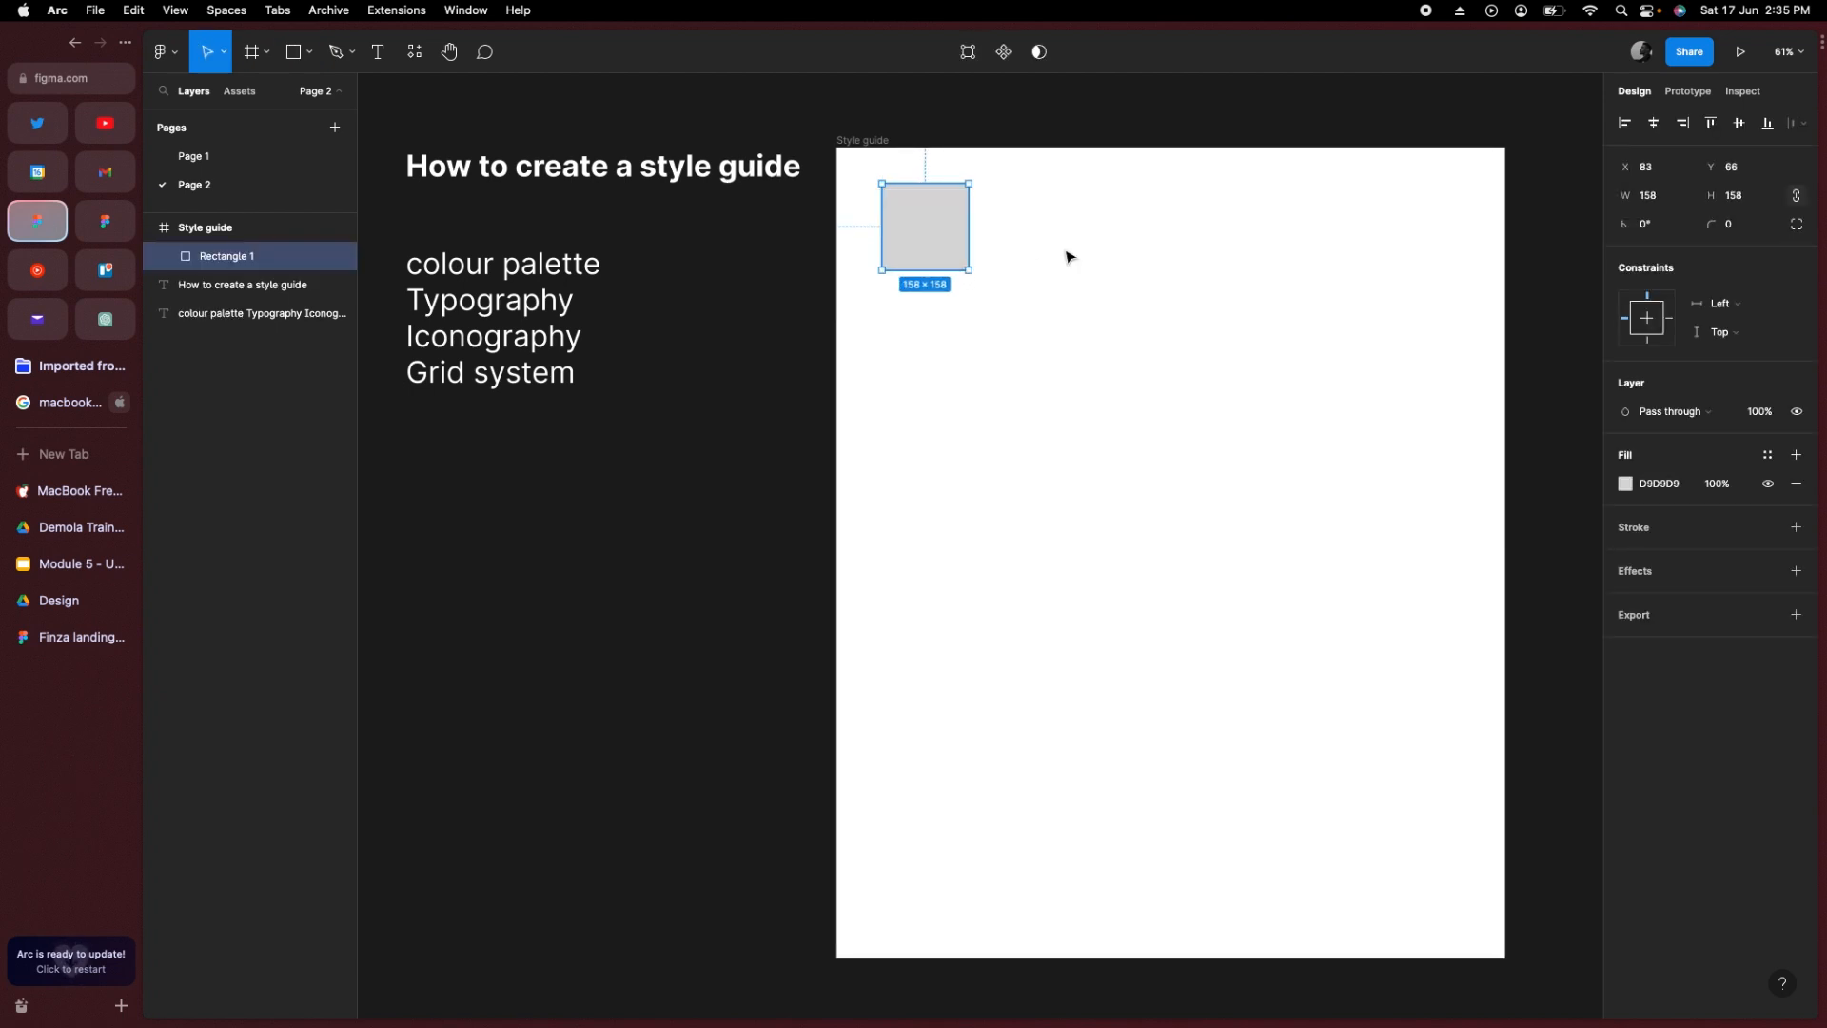
Step: Change the square's solid fill to the medium blue 046CB7
click(1626, 485)
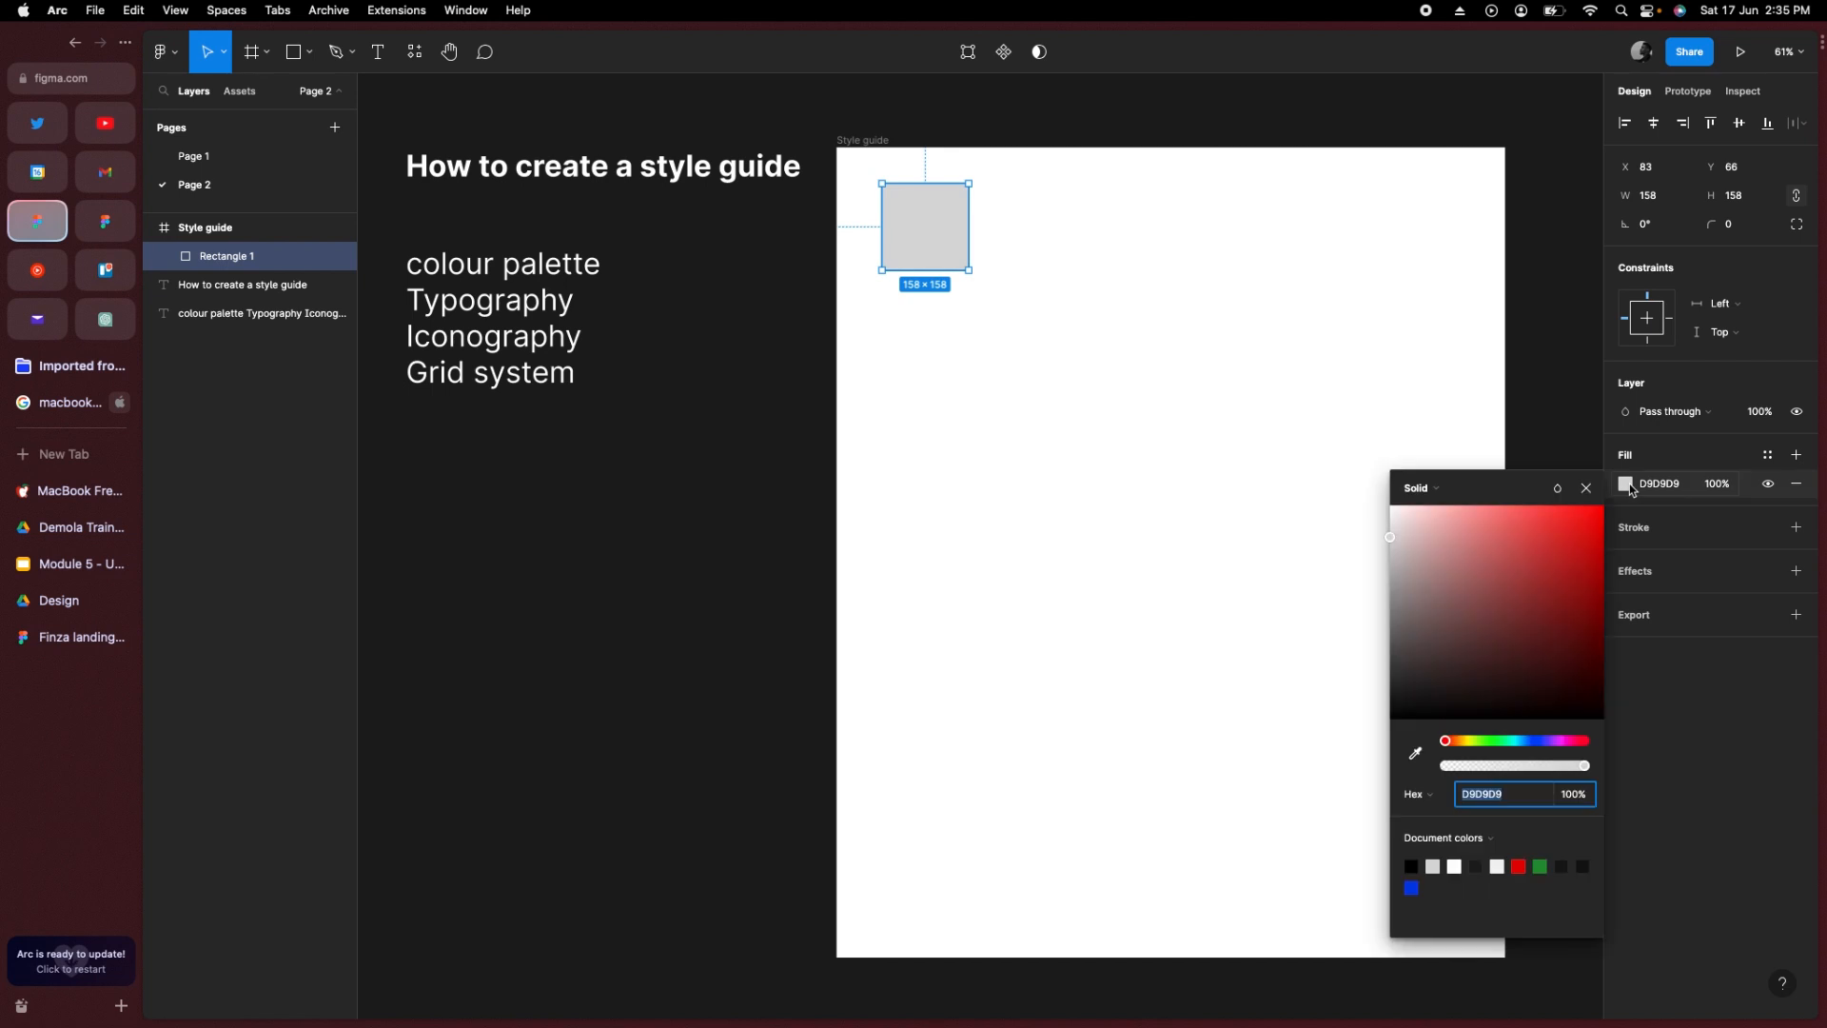
click(1526, 802)
click(1412, 888)
click(1536, 573)
click(1528, 609)
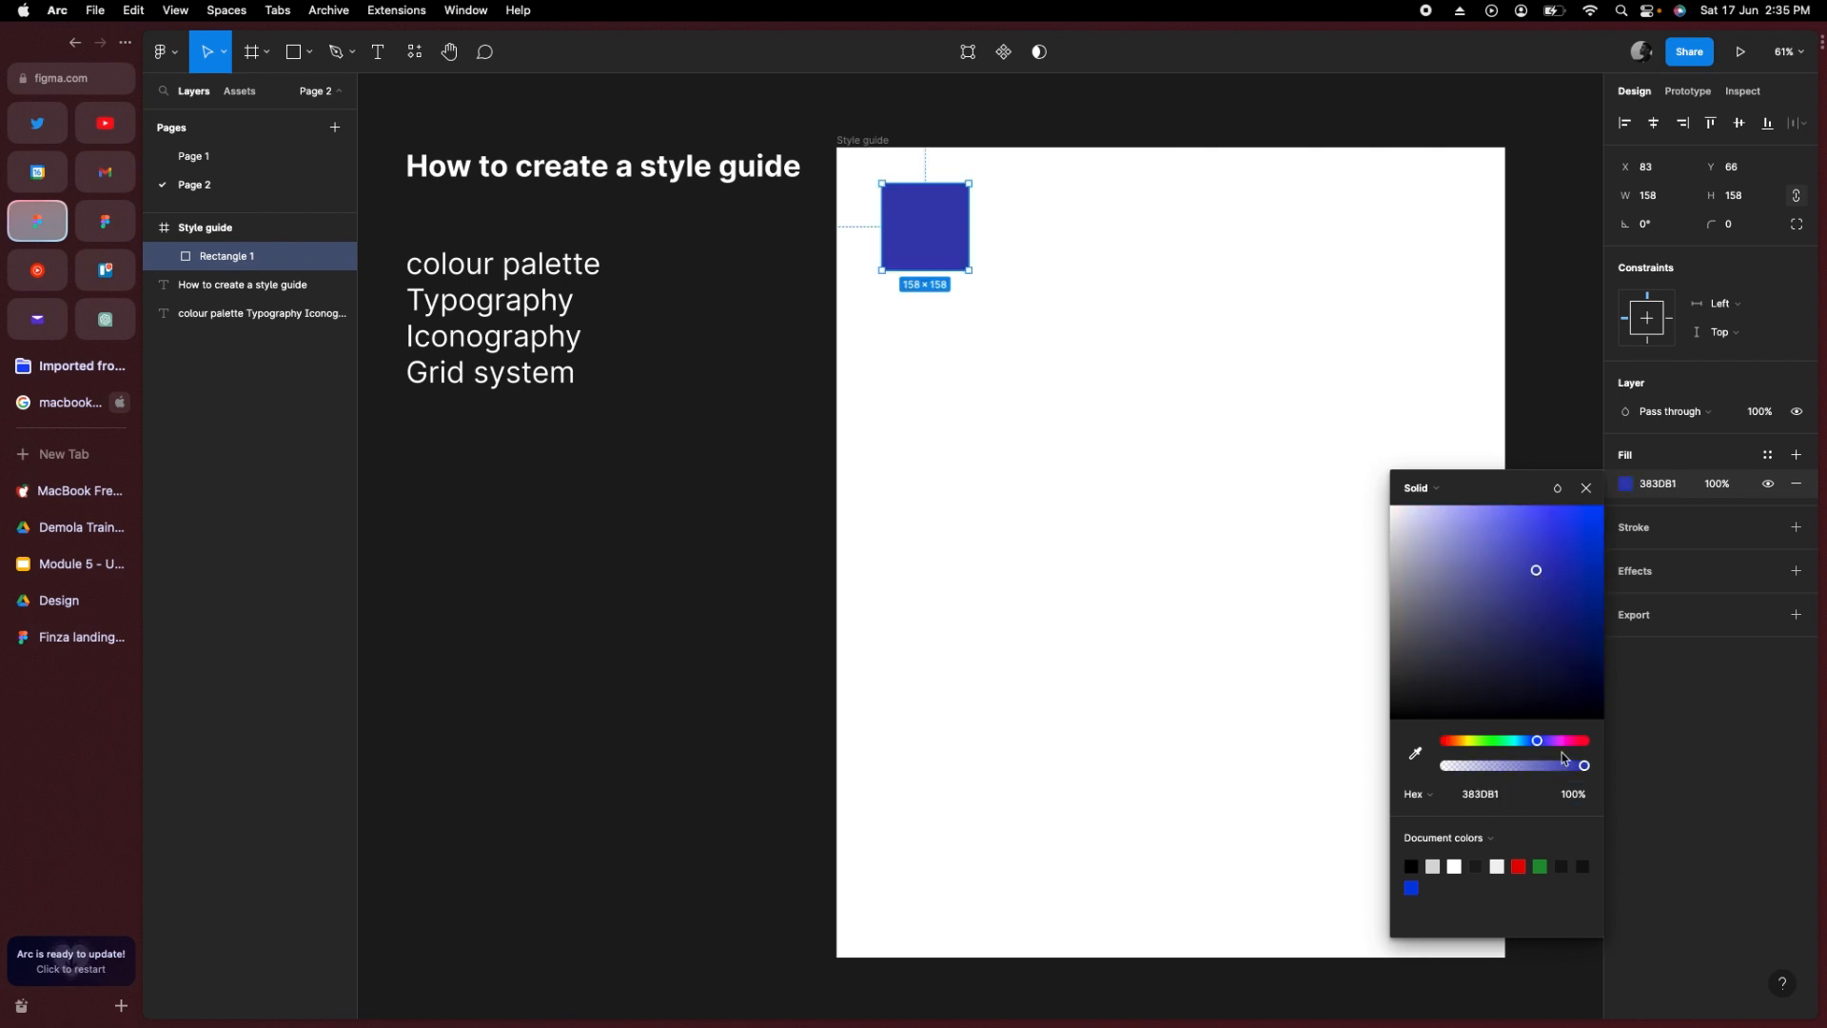
click(1526, 741)
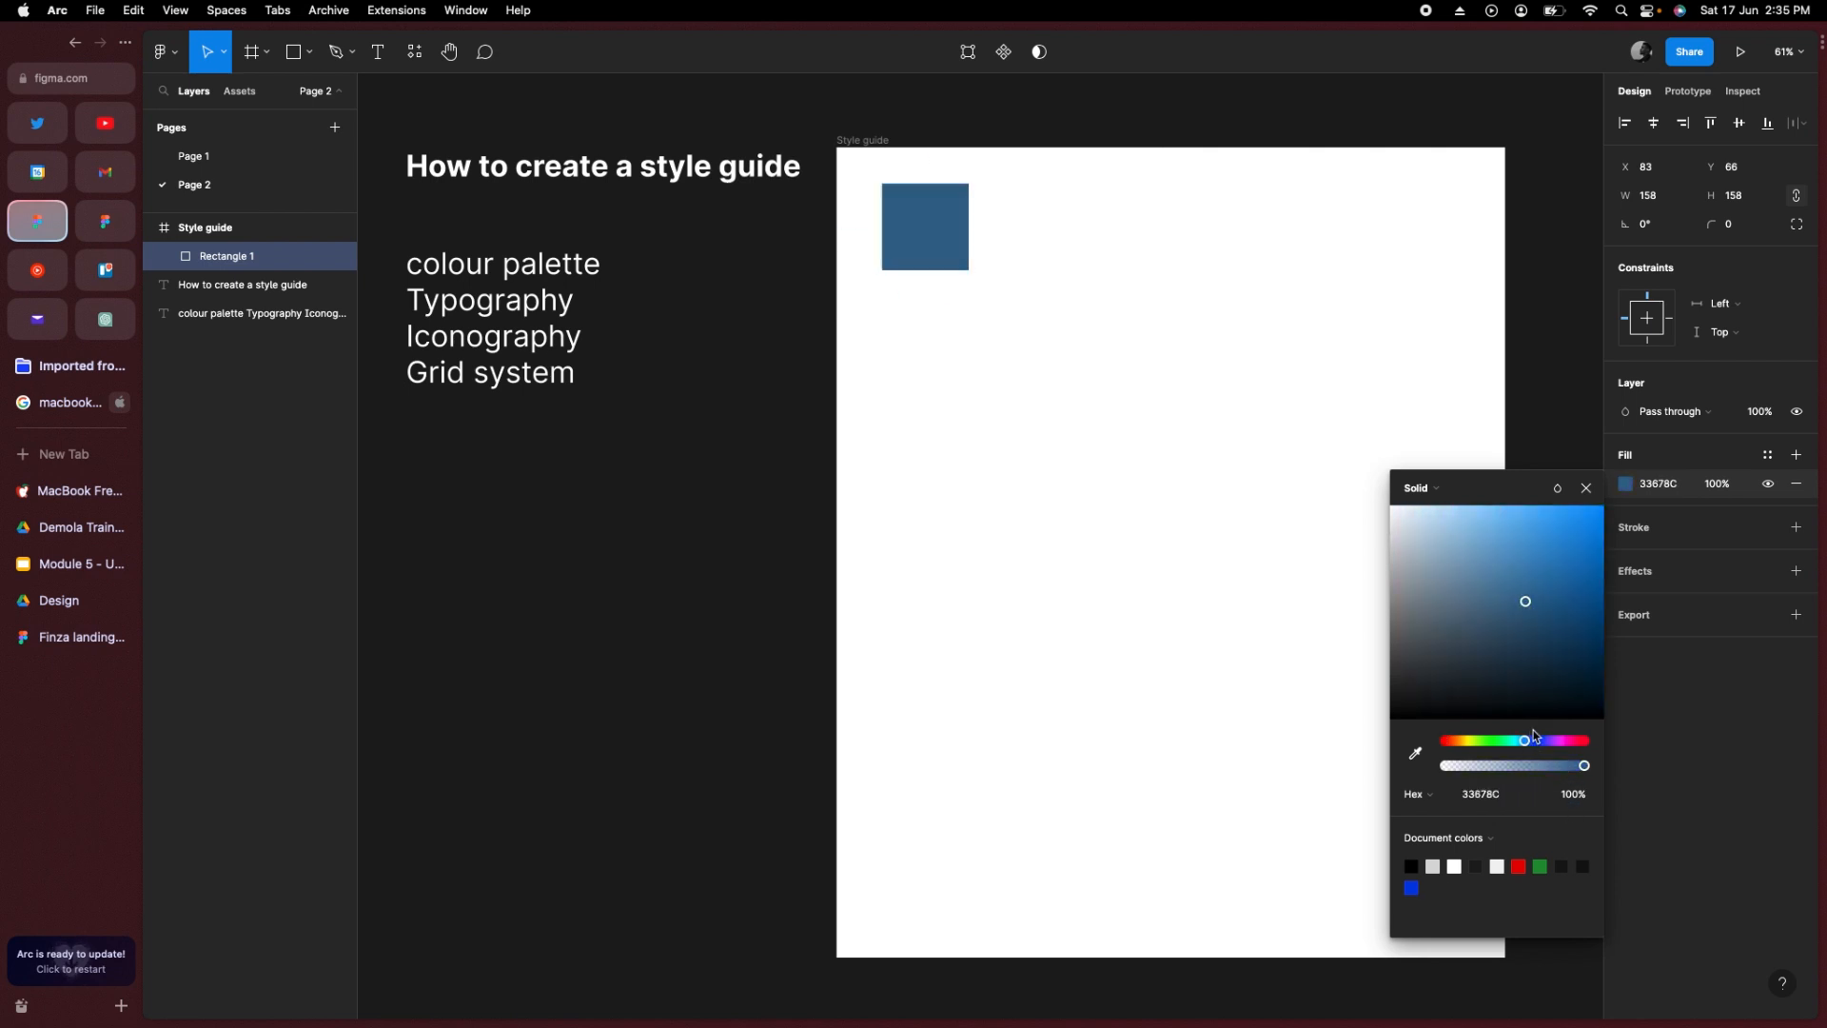
mouse_move(1580, 592)
mouse_down()
mouse_move(1578, 571)
mouse_move(1600, 572)
mouse_up()
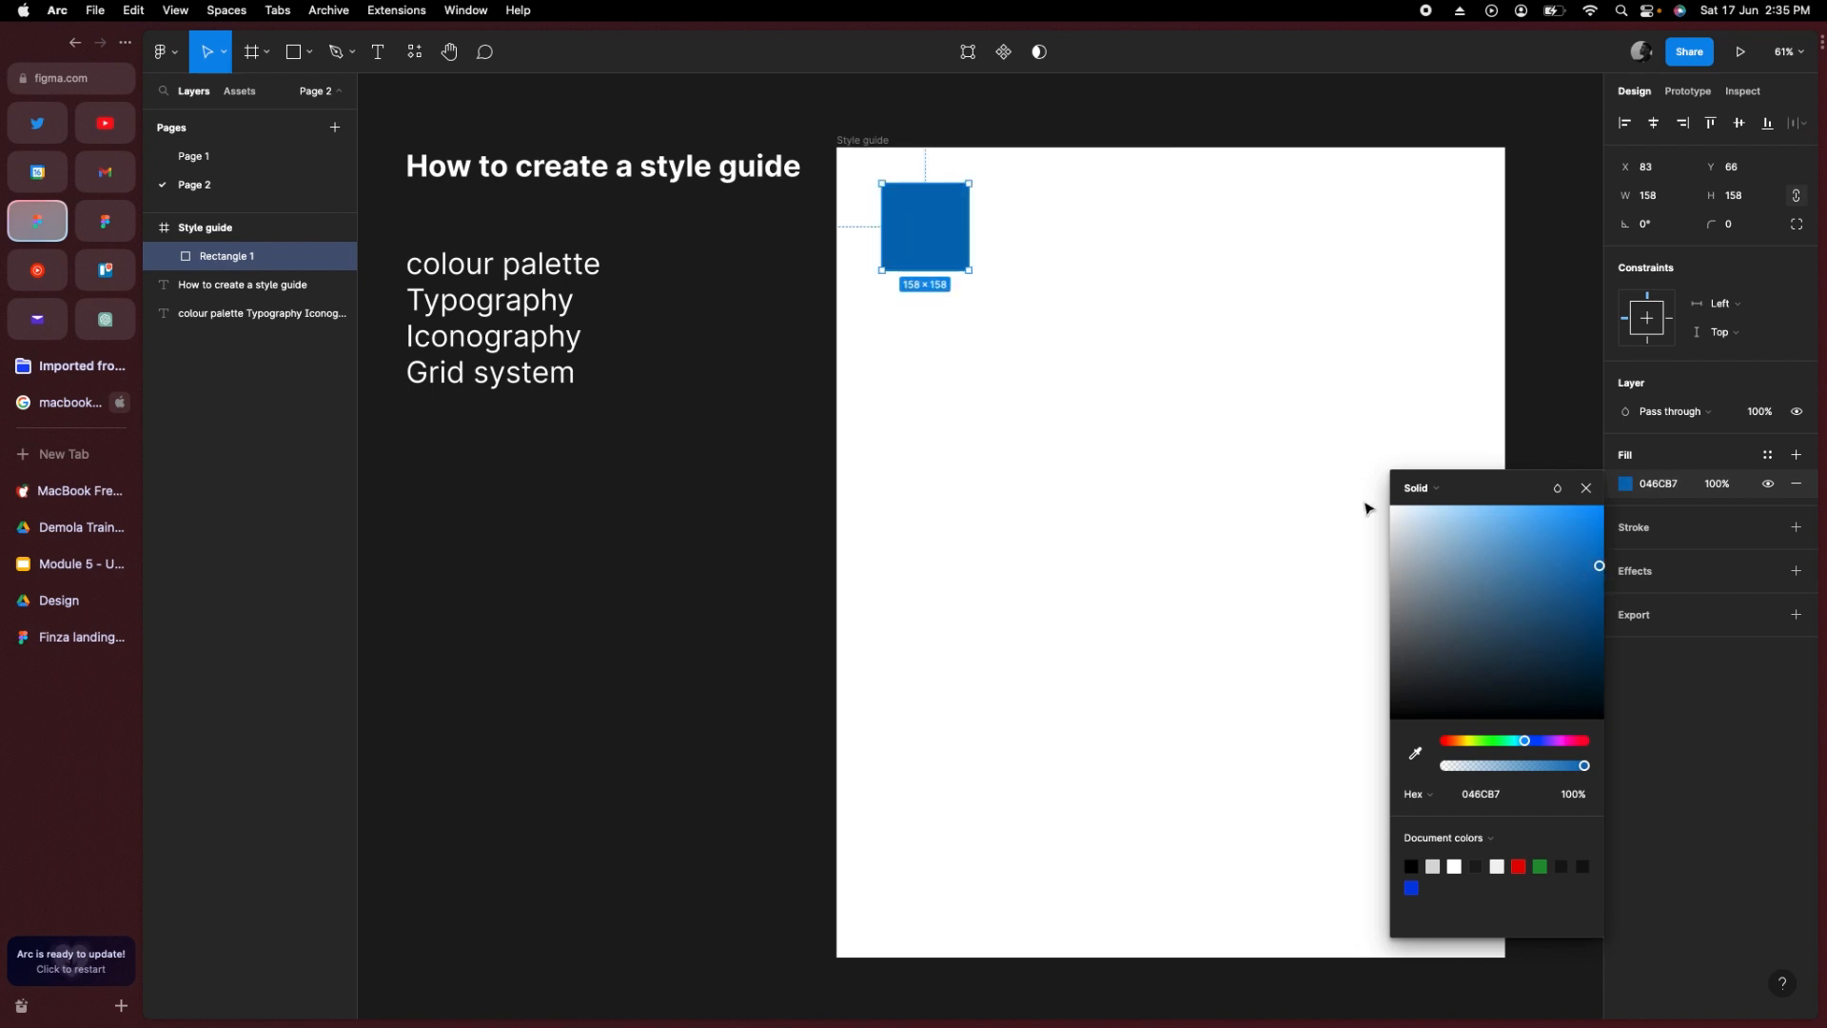
click(794, 241)
Step: Add a text label reading "Primary colour" in the Style guide frame below the blue square
key(t)
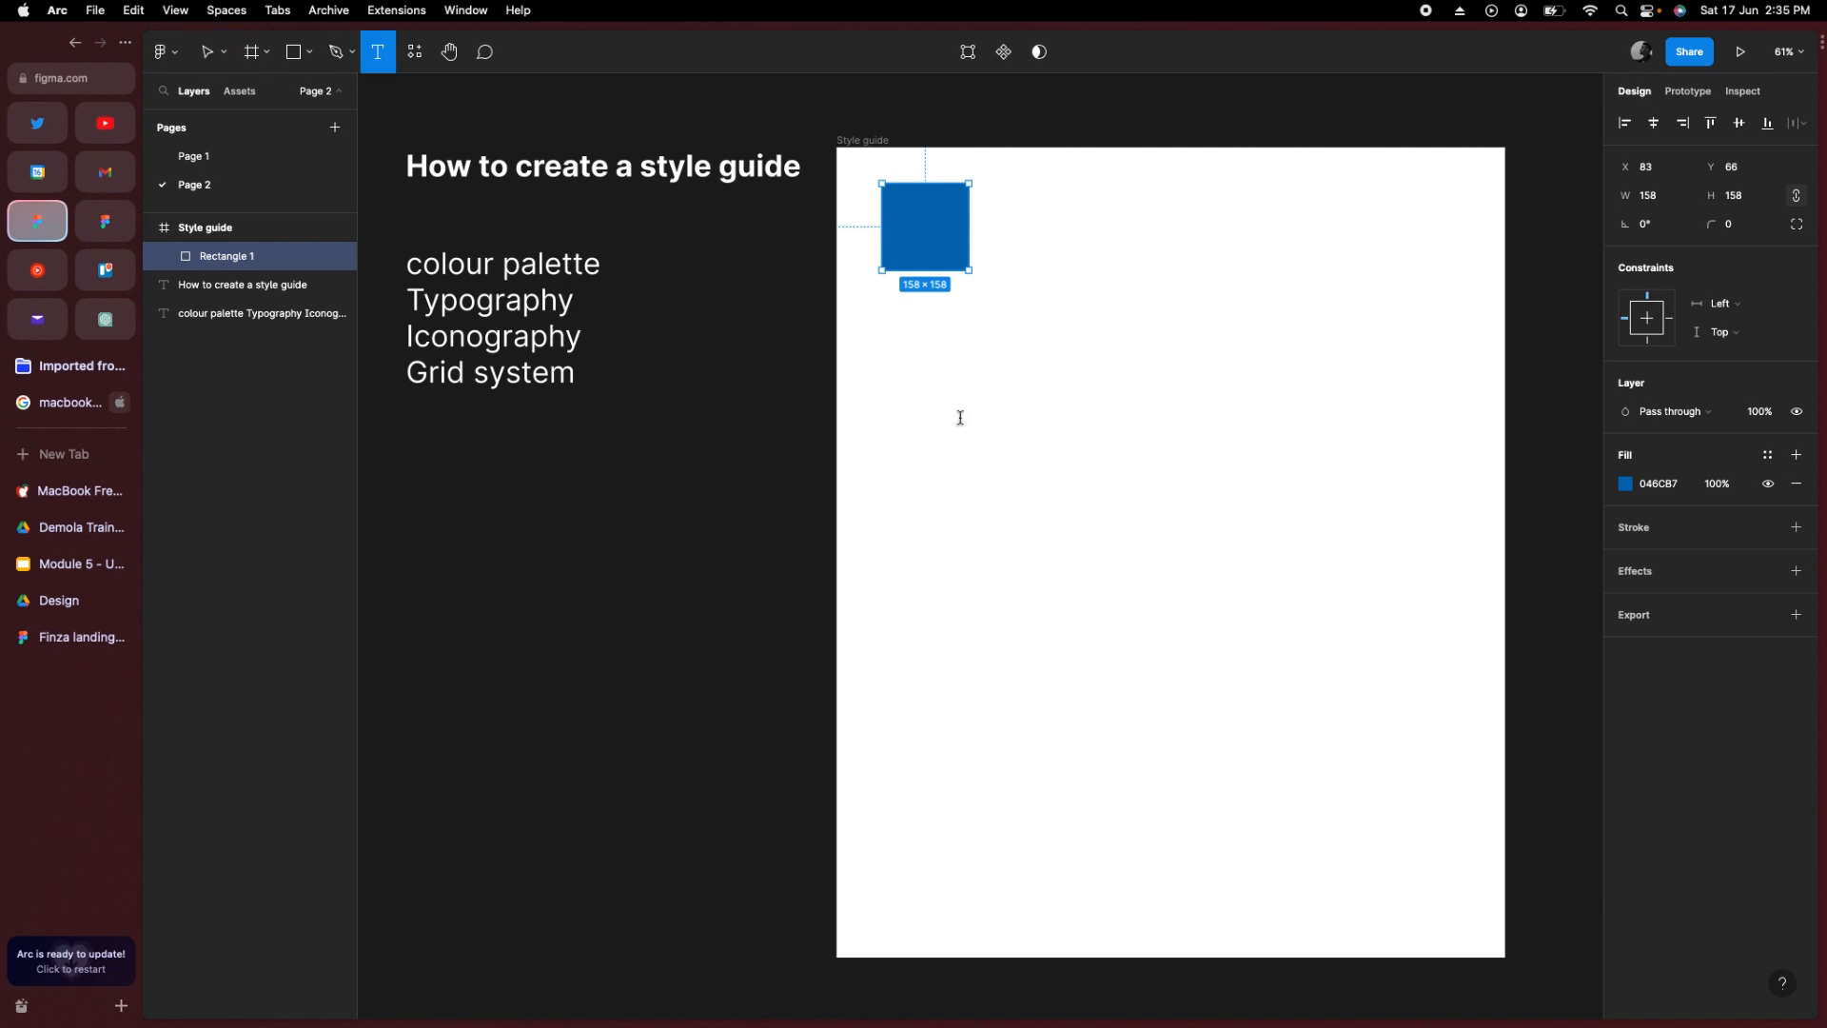
click(960, 419)
text(Prim)
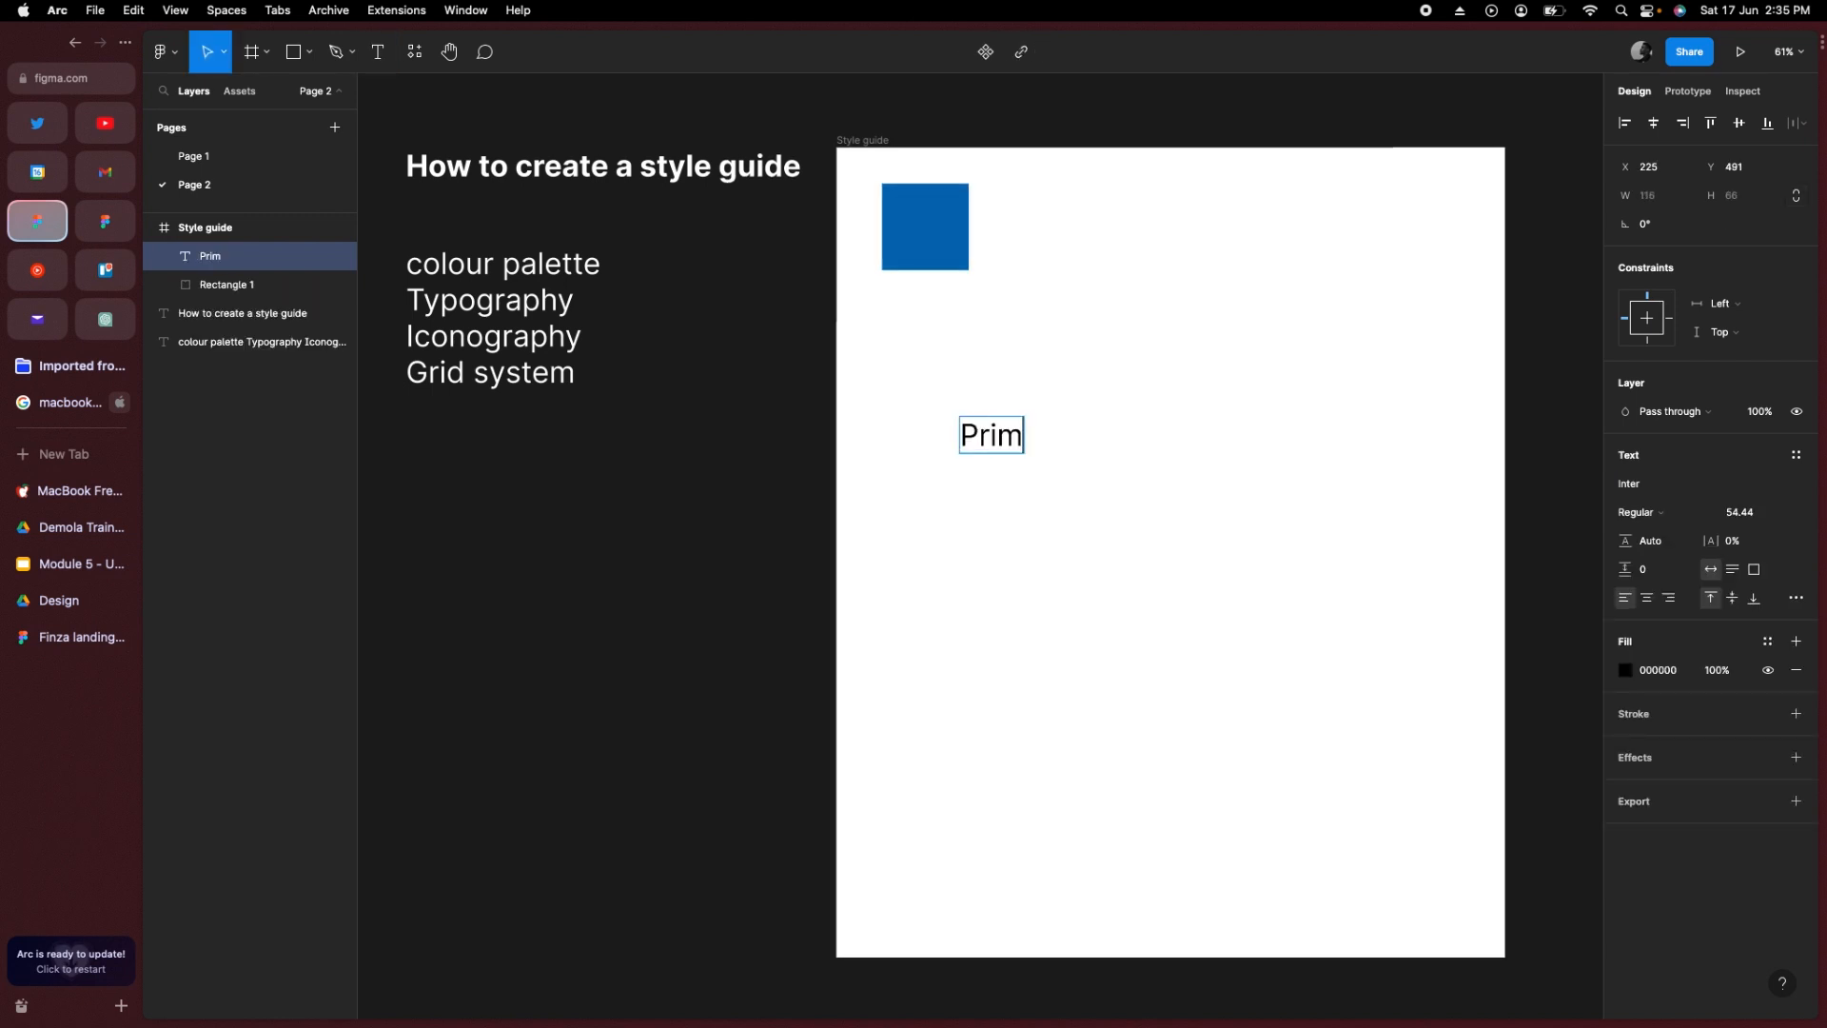
text(ary colour)
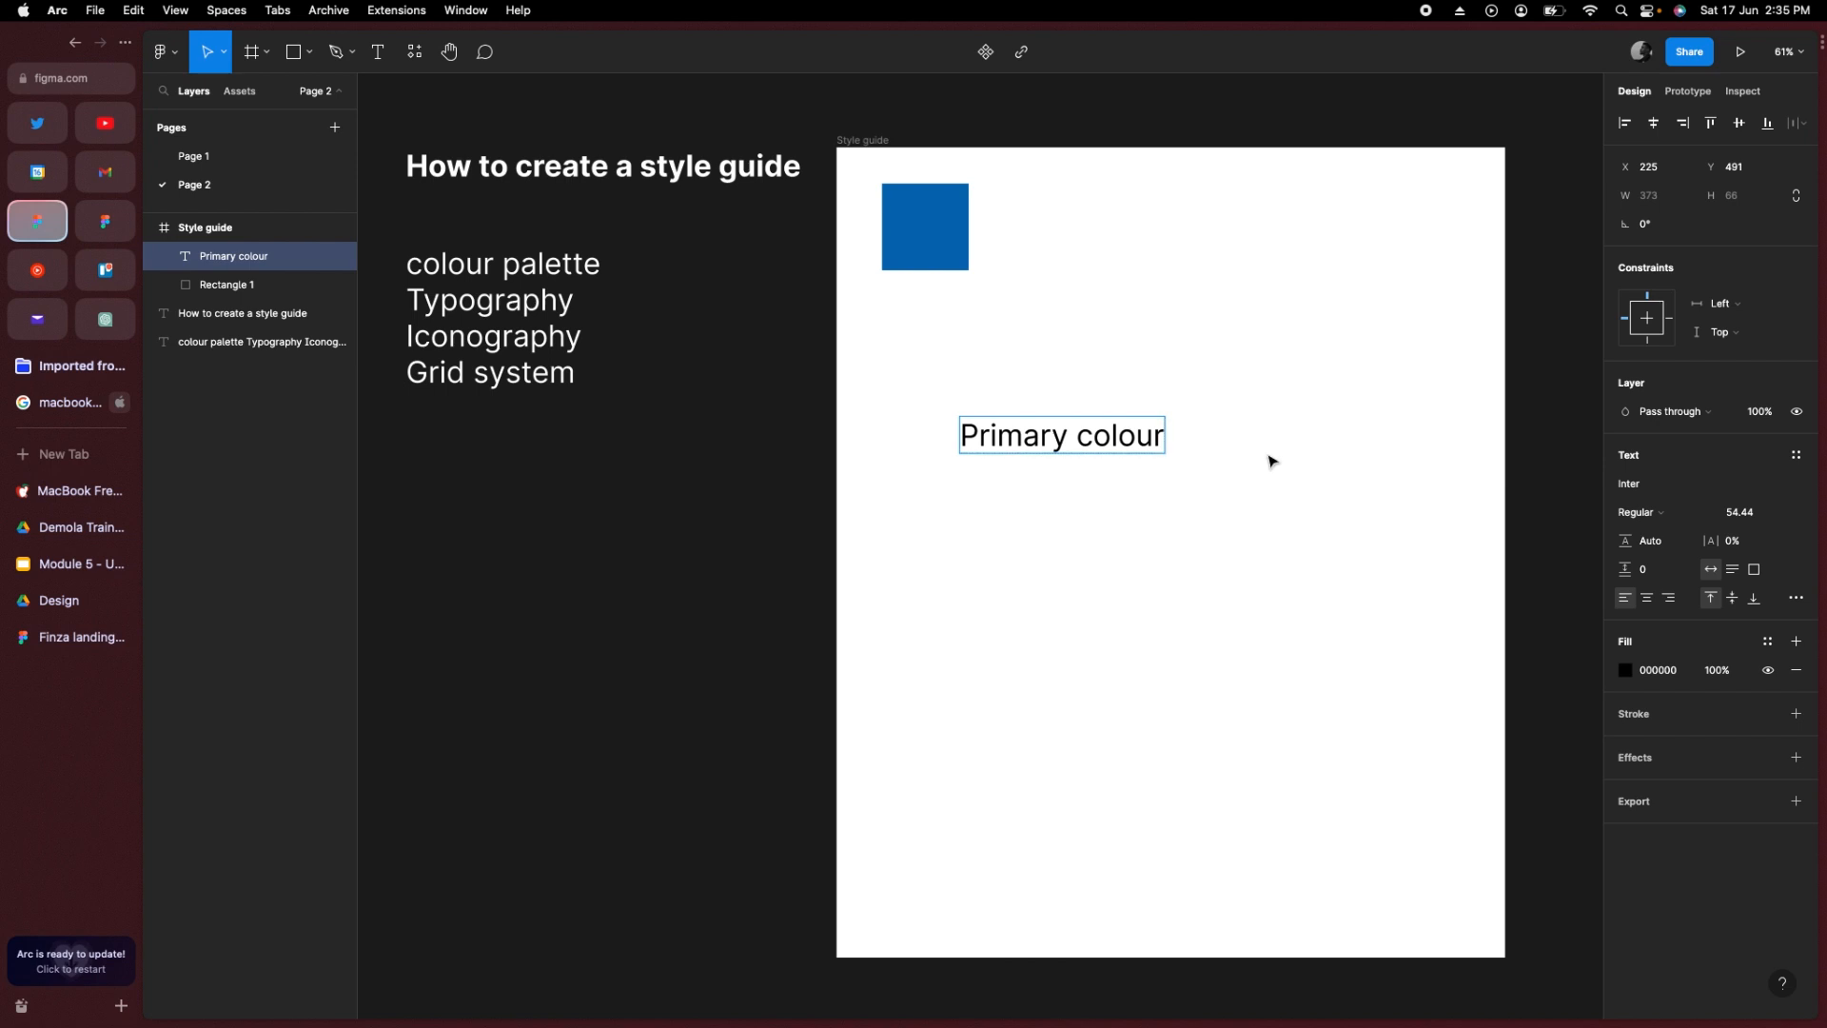
key(Escape)
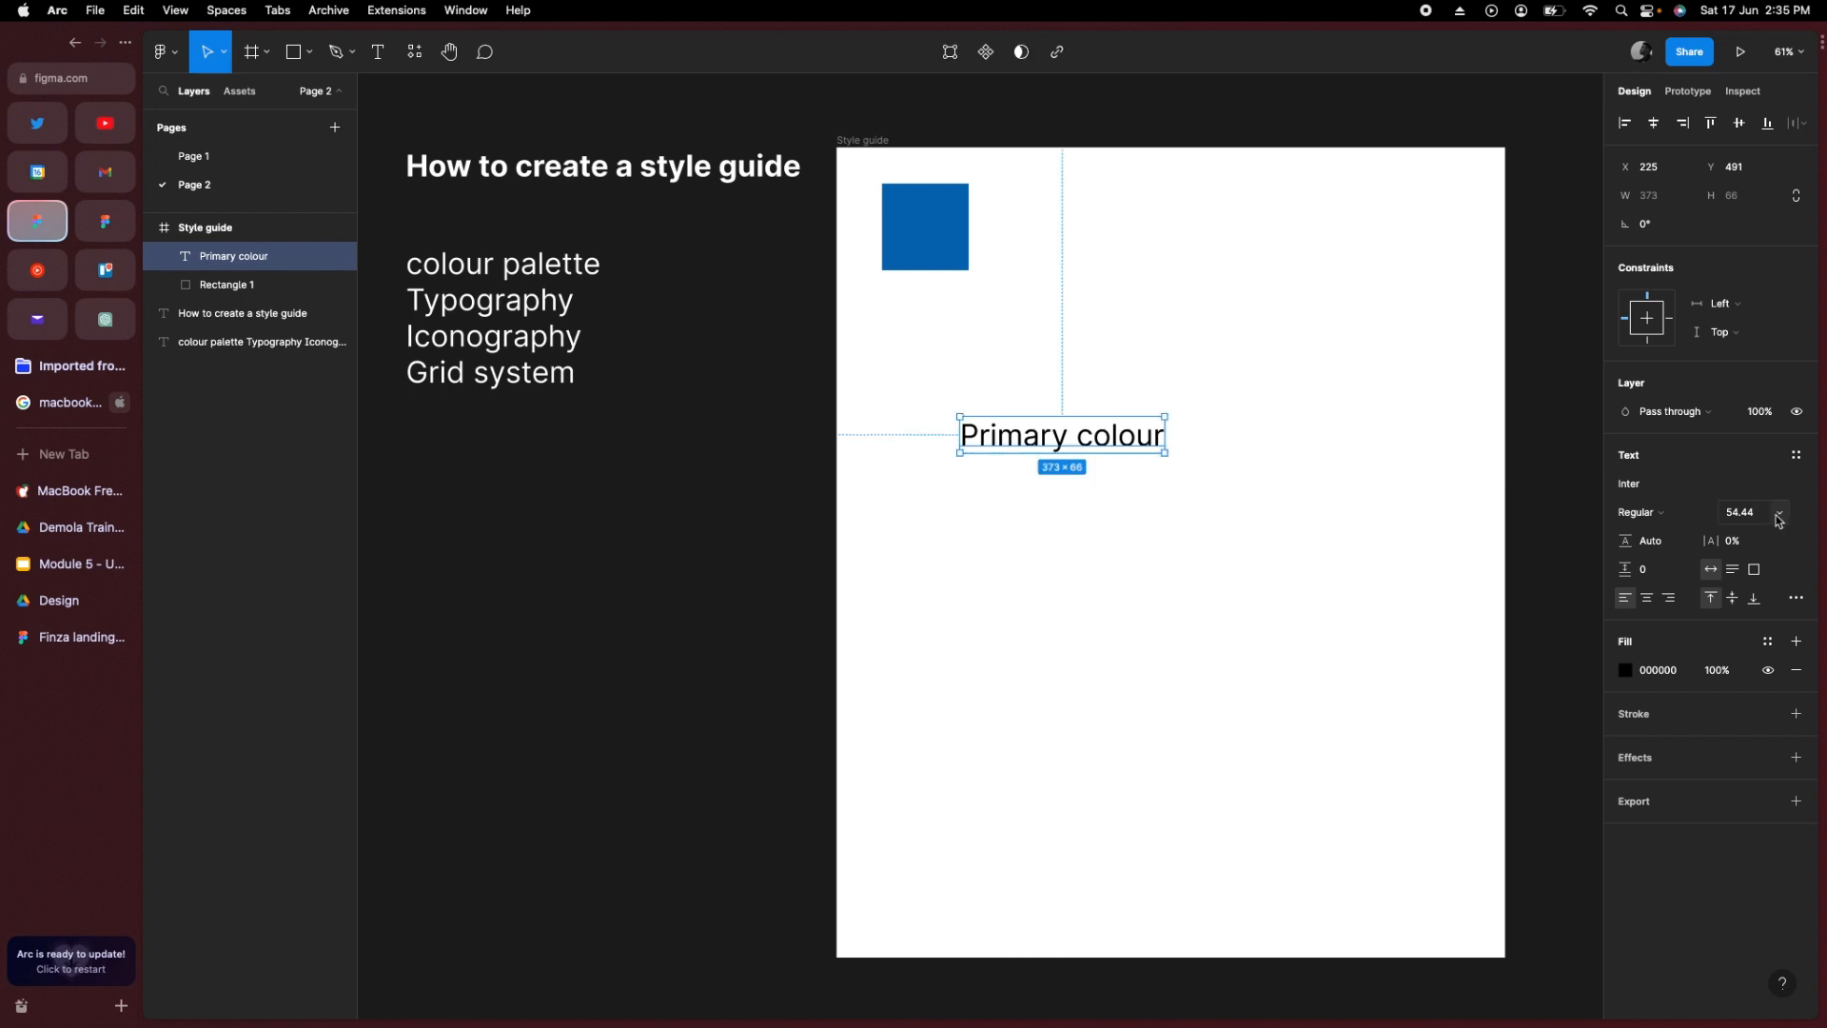
Step: Set the "Primary colour" label's font size to 16 and centre it just above the blue square
click(1779, 514)
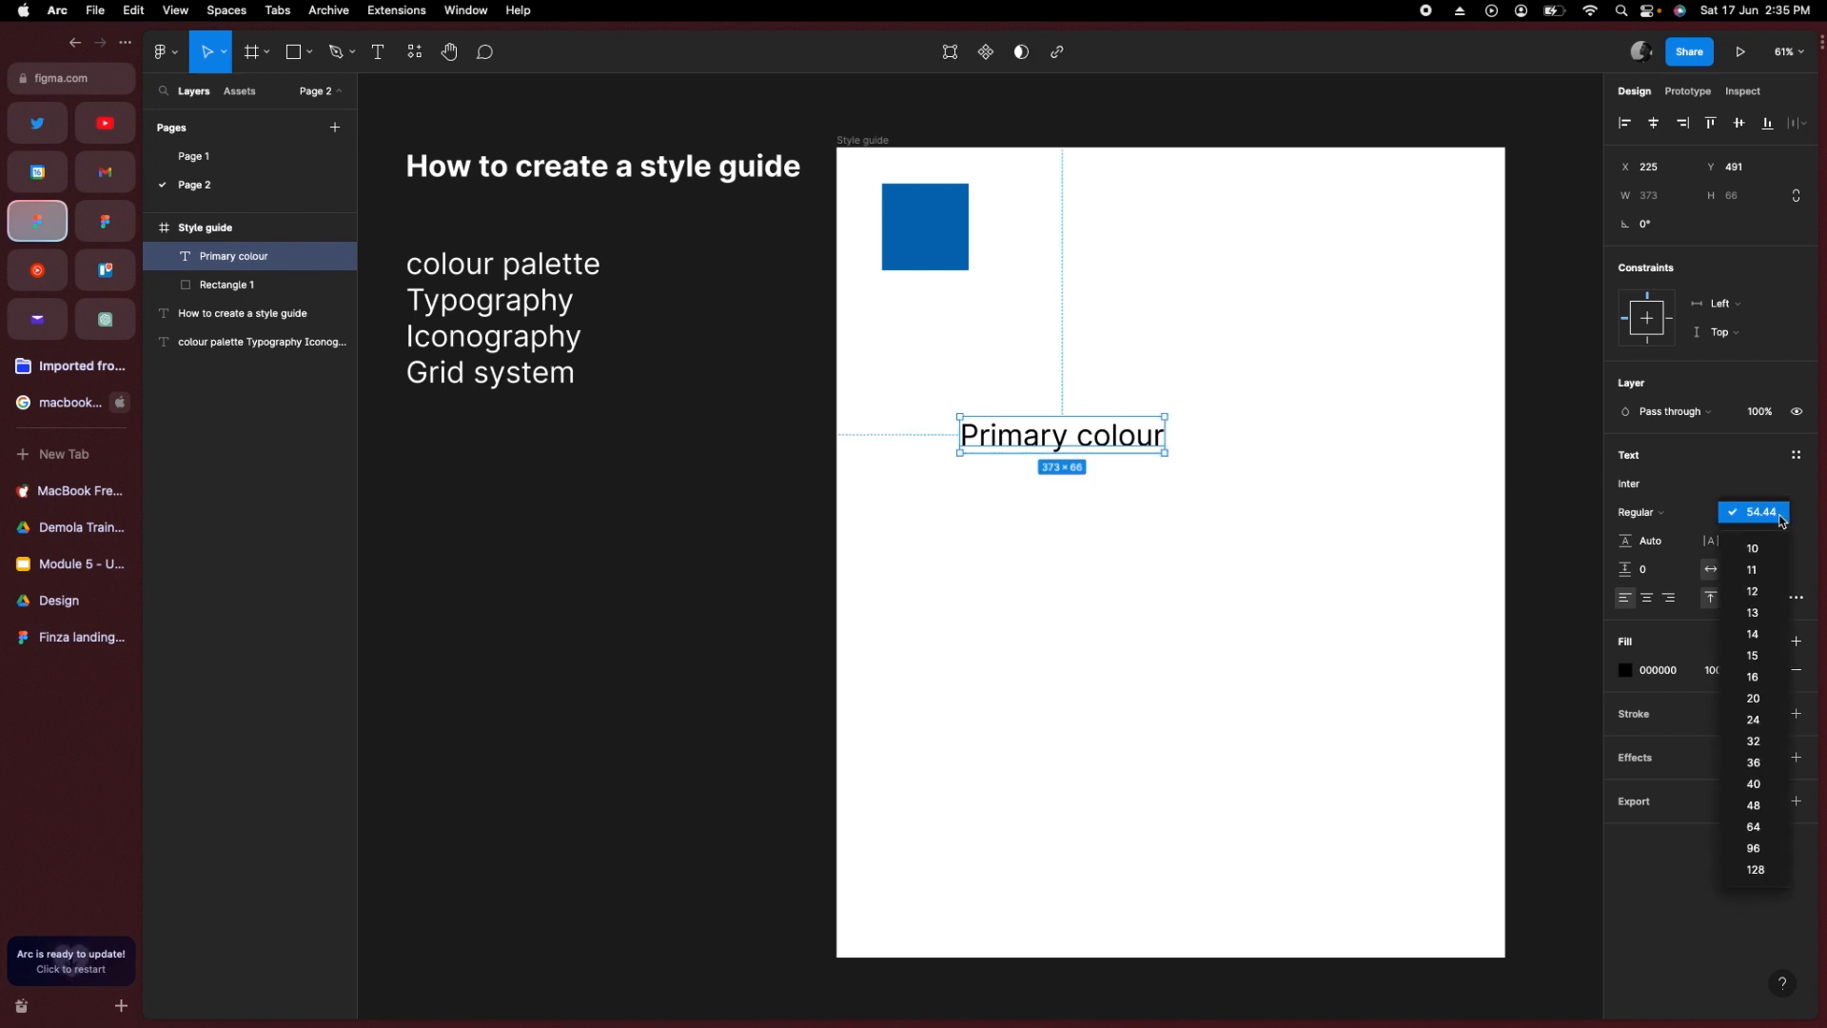
click(1756, 676)
drag(1011, 428, 948, 179)
click(956, 243)
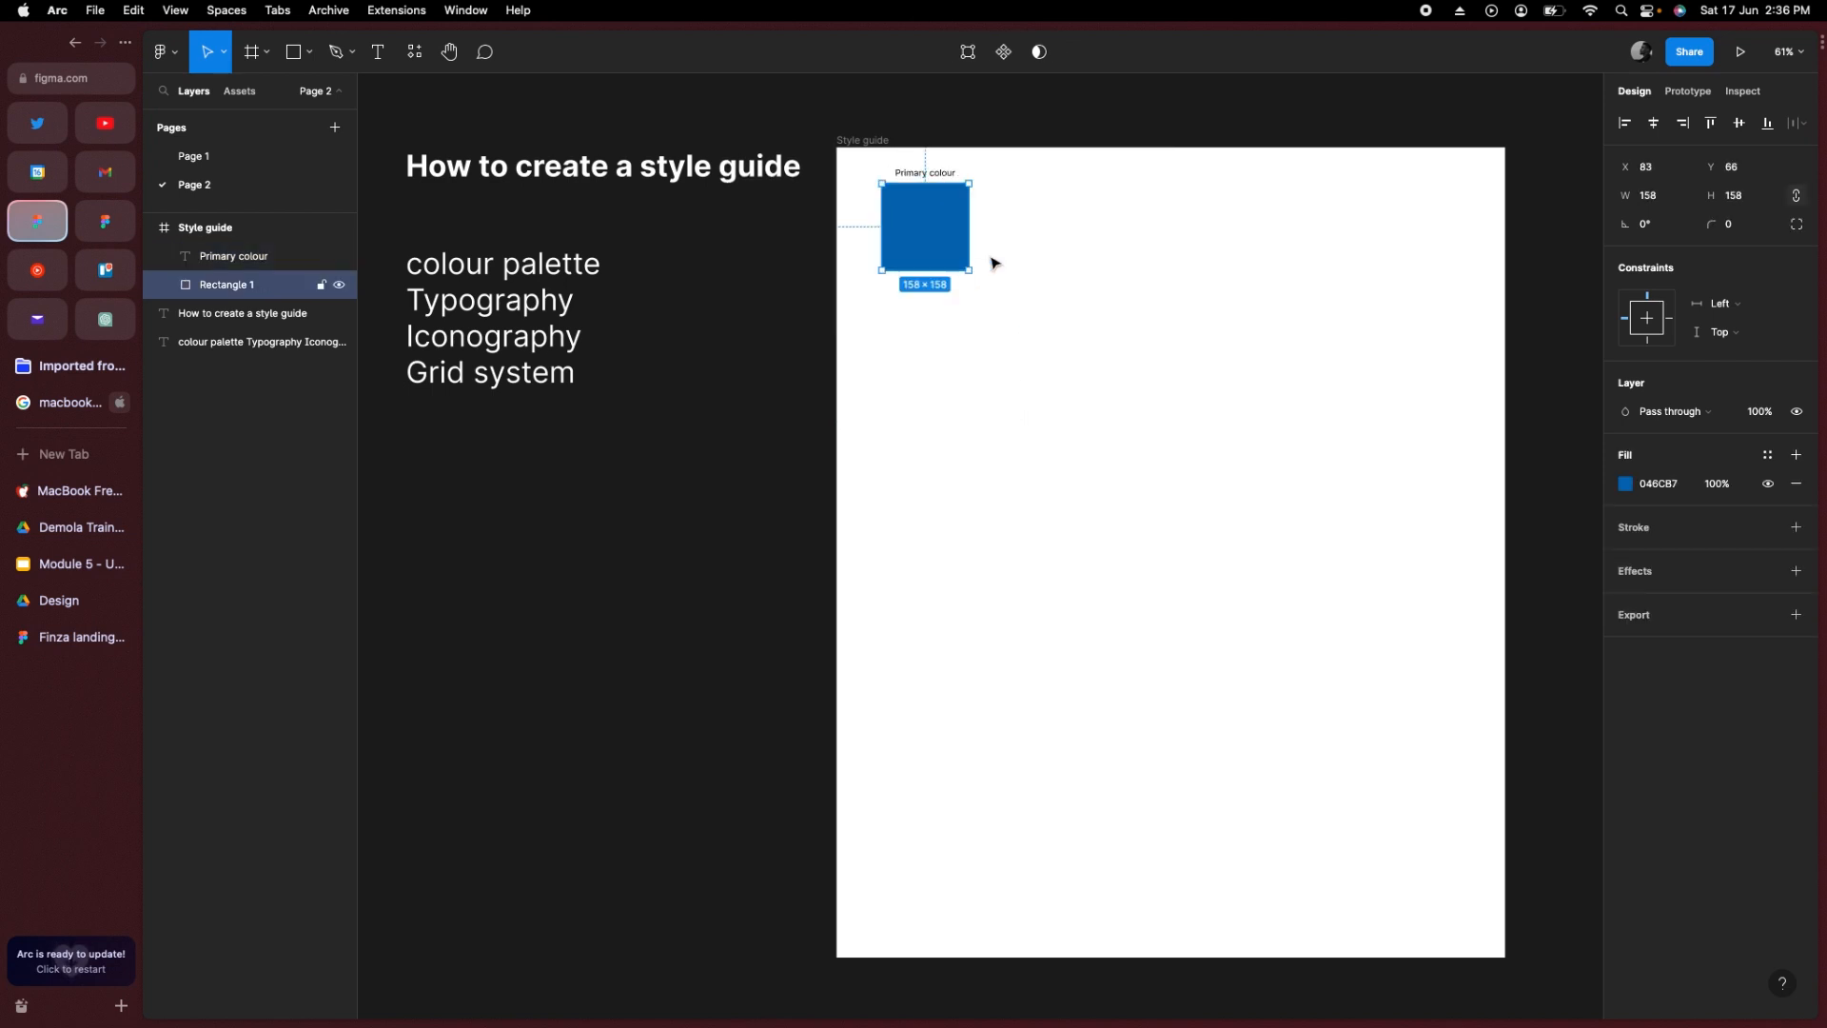
click(1011, 266)
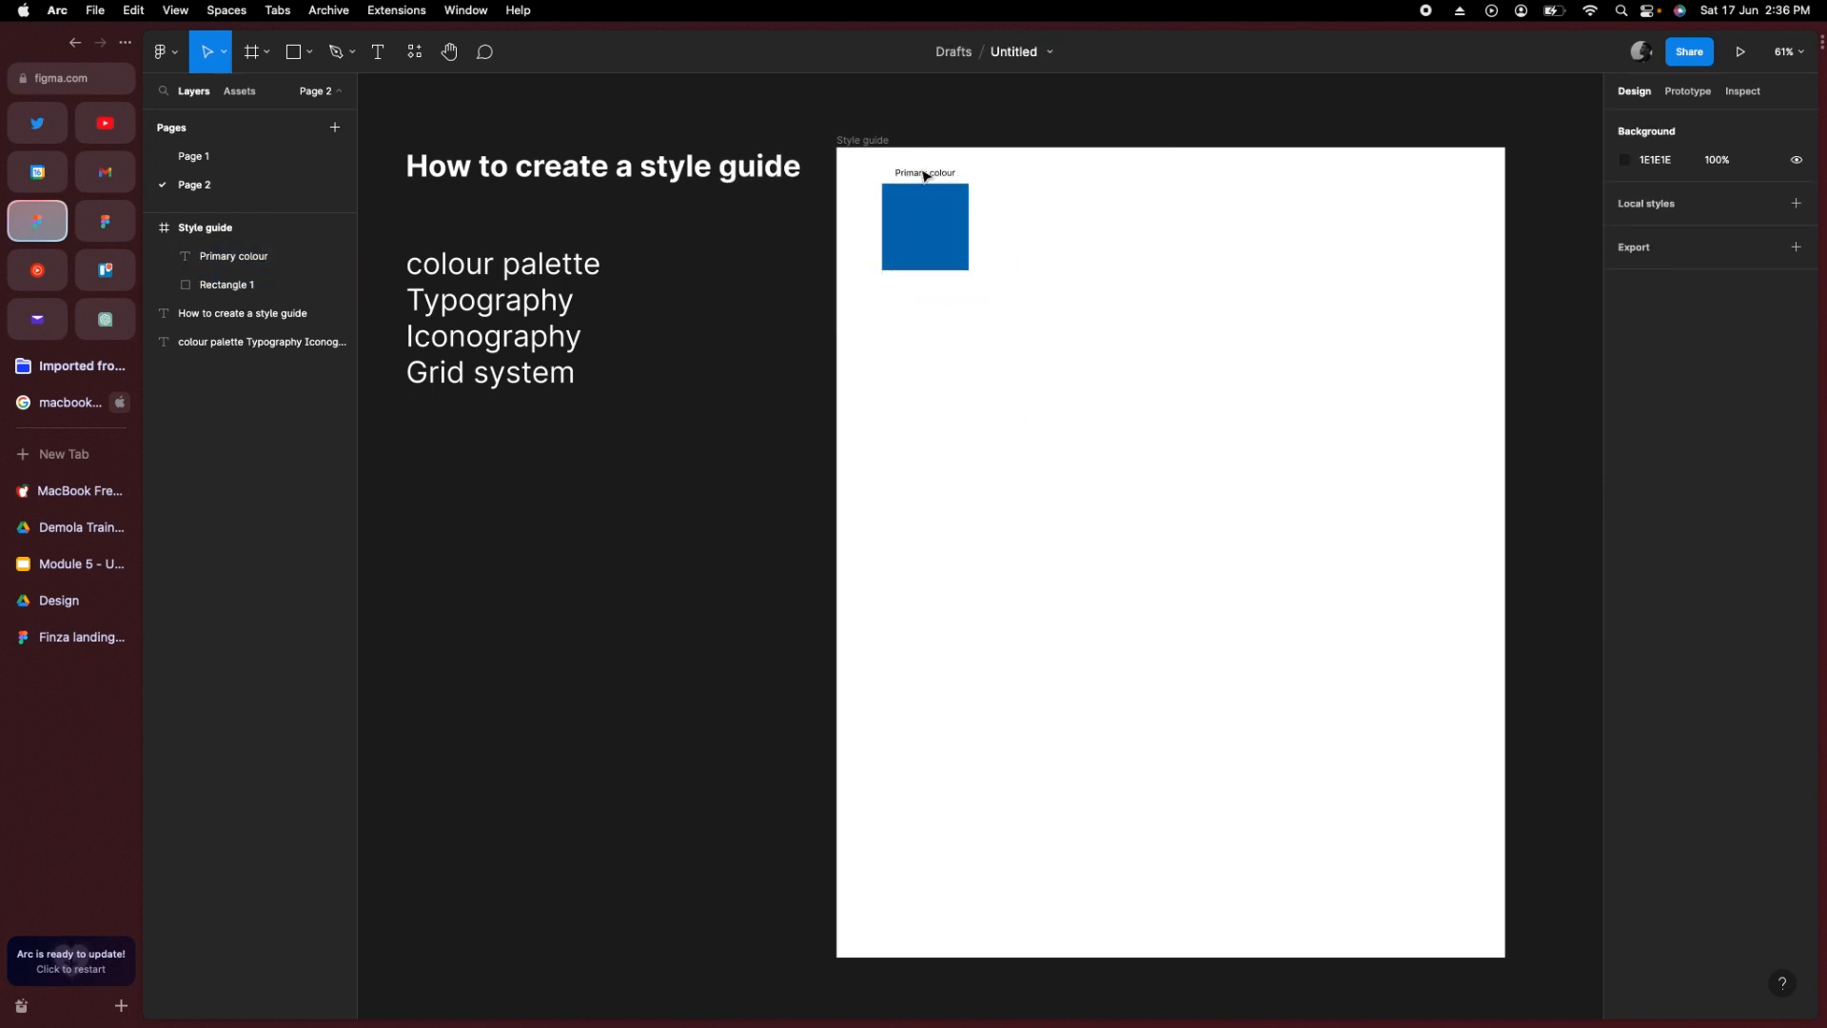
Step: Duplicate the blue square together with its label and place the copy just to the right of the original
click(925, 174)
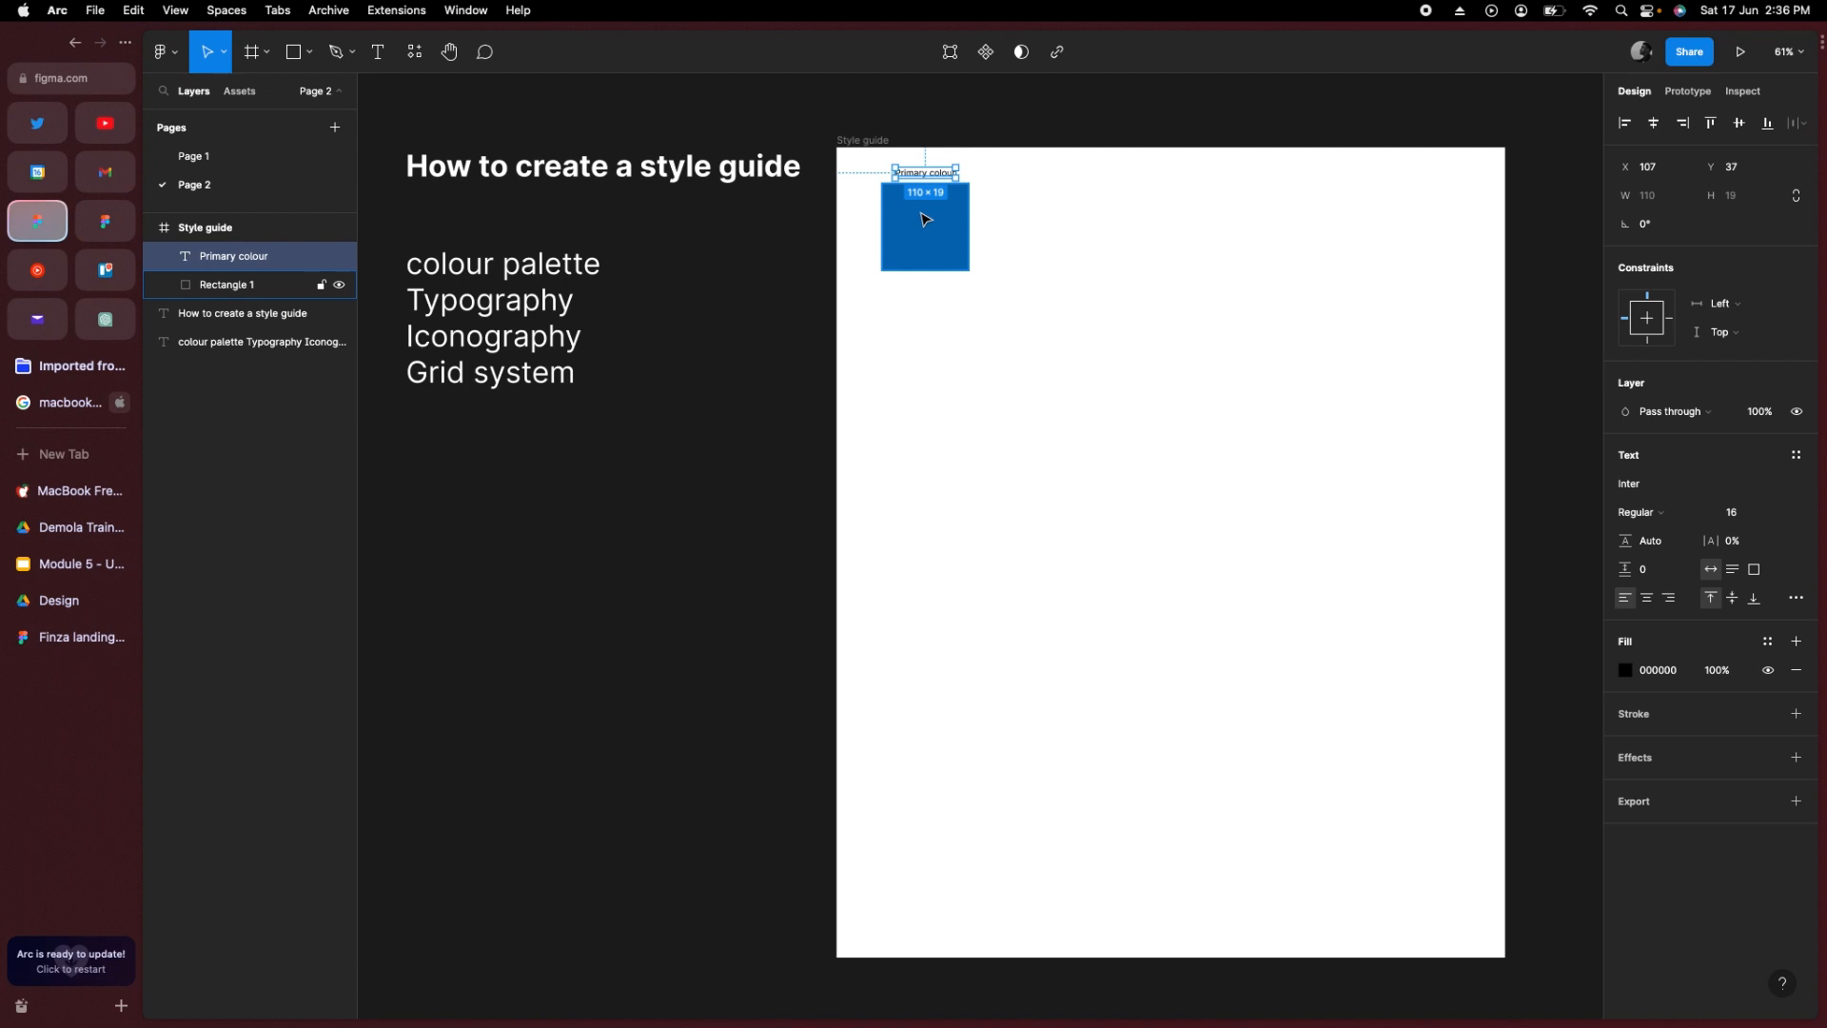
shift+click(924, 219)
key(super+d)
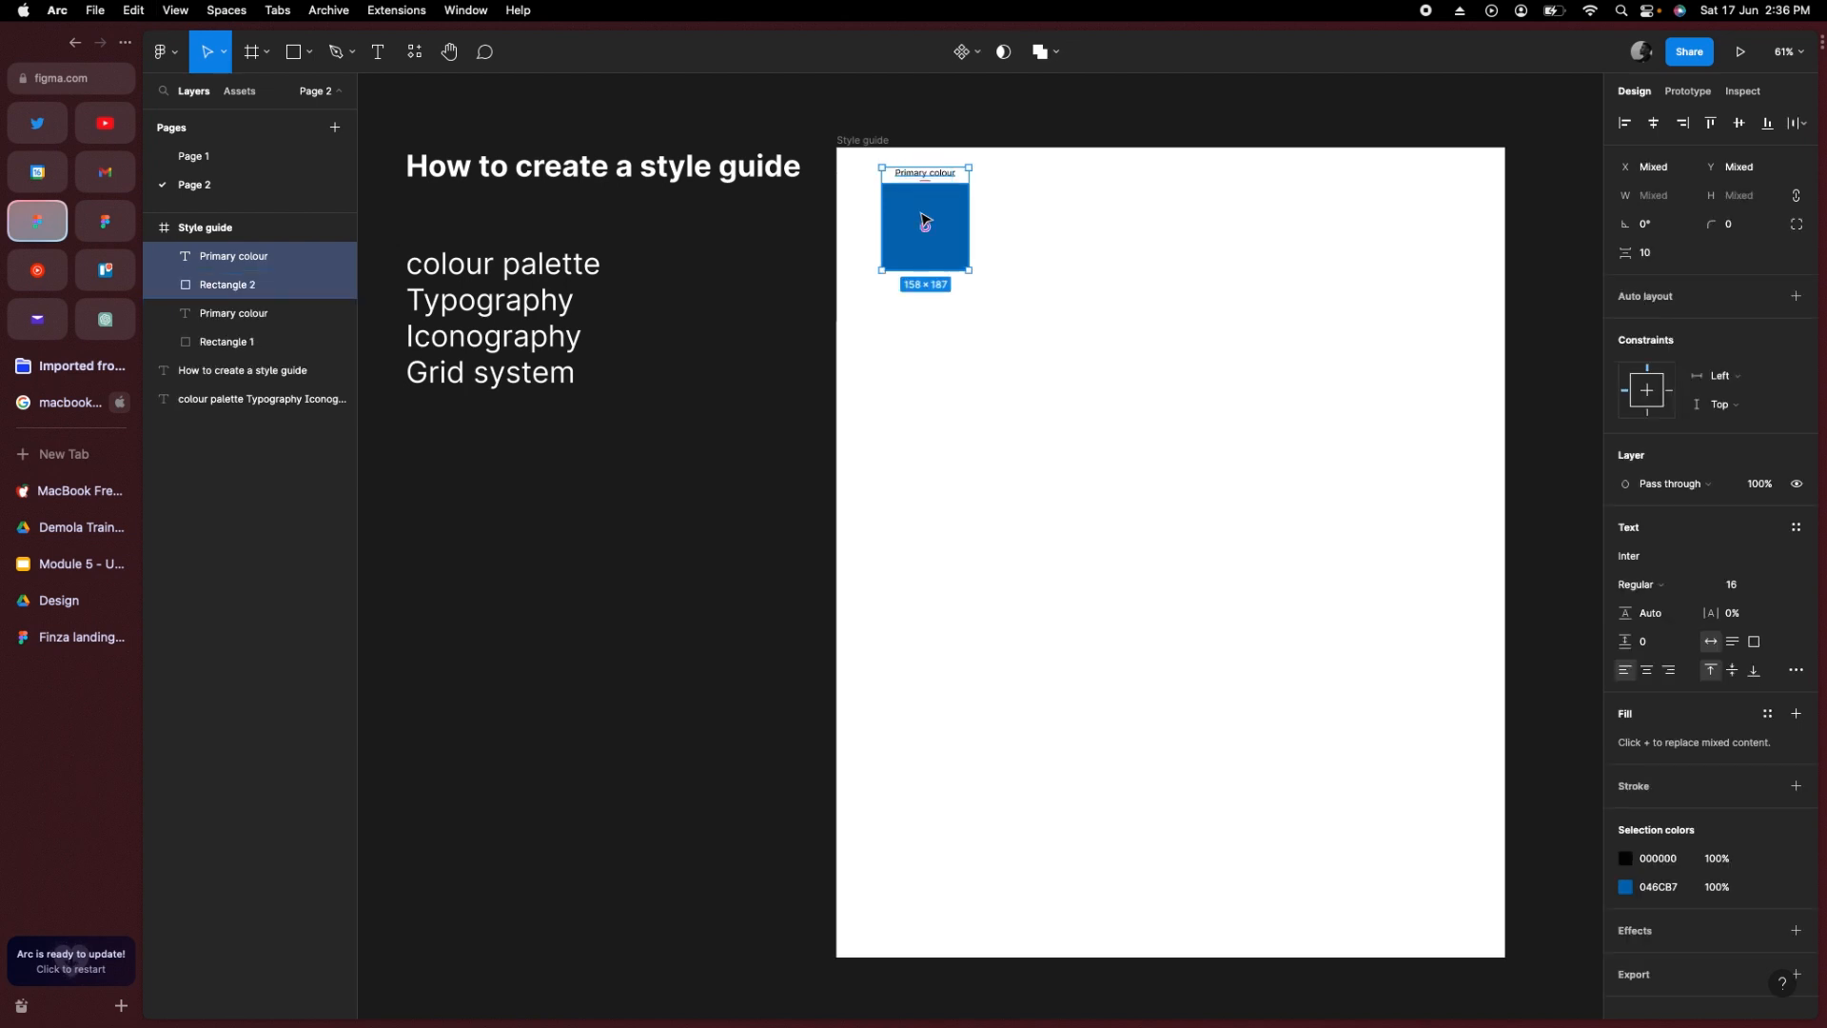
drag(932, 209, 1034, 213)
Step: Change the duplicated square's fill to the orange E3A914
click(1036, 225)
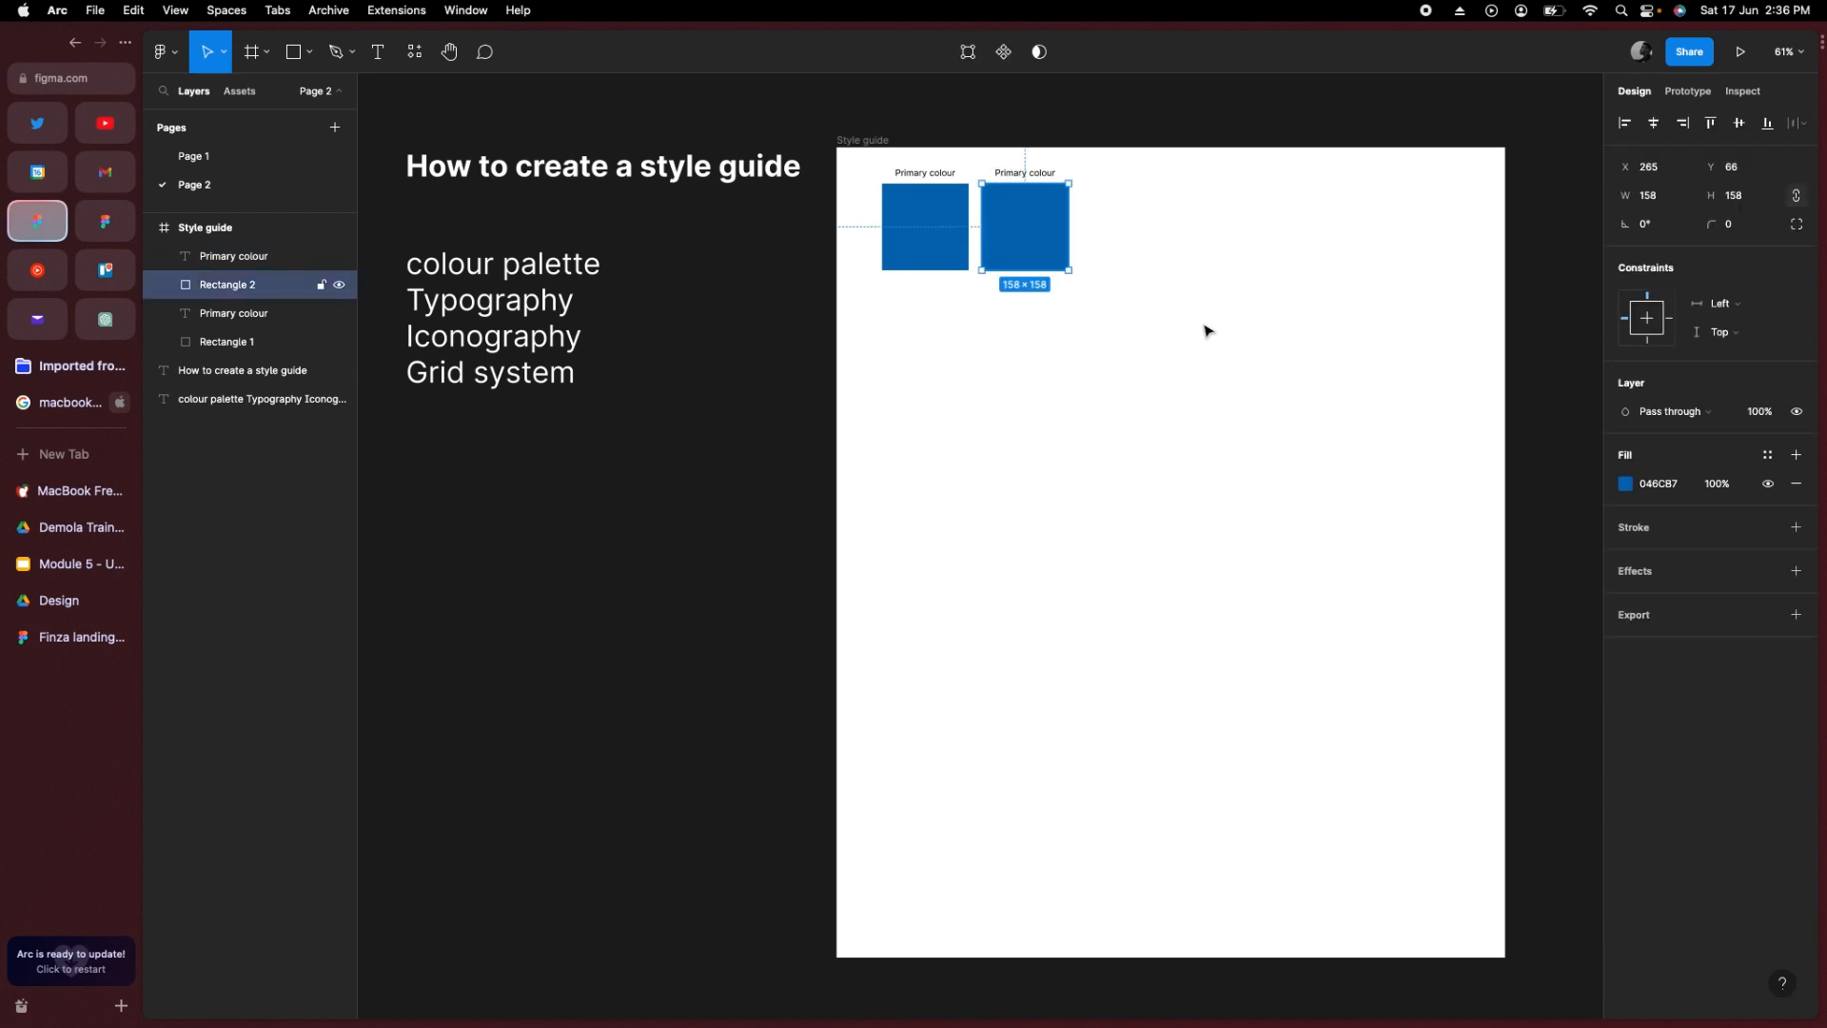
click(1625, 483)
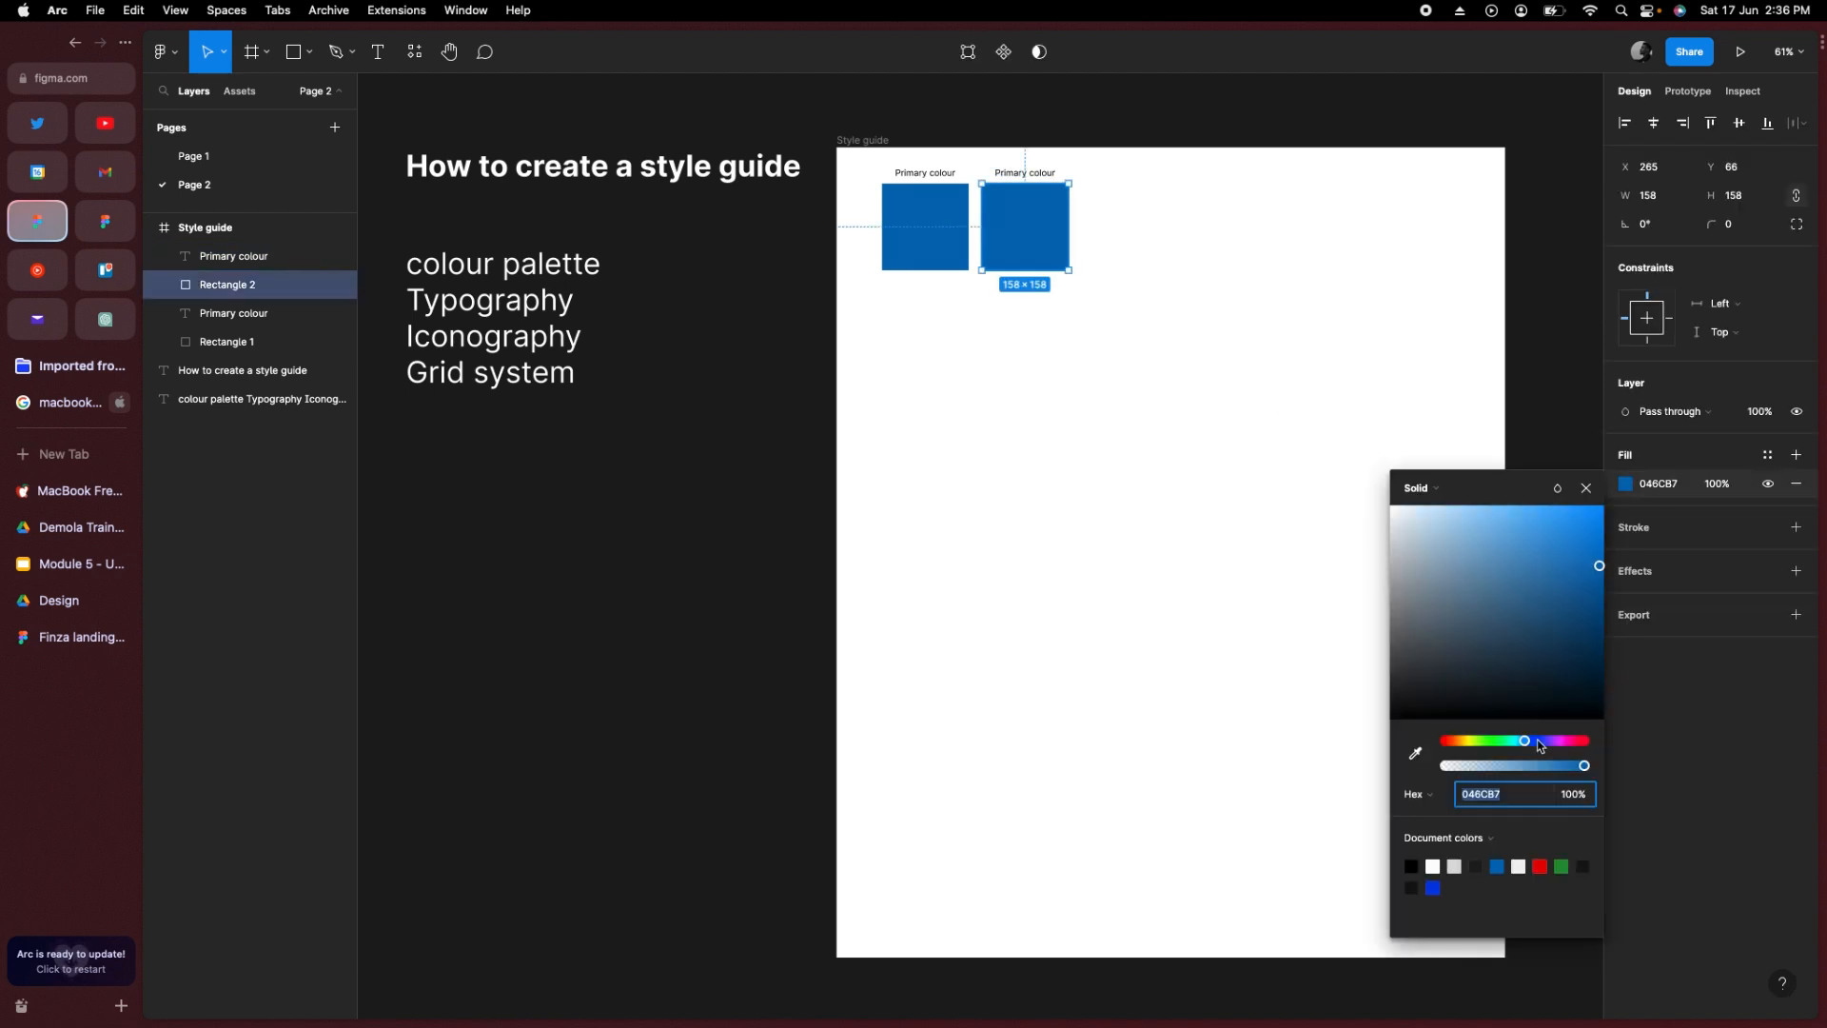
click(1468, 741)
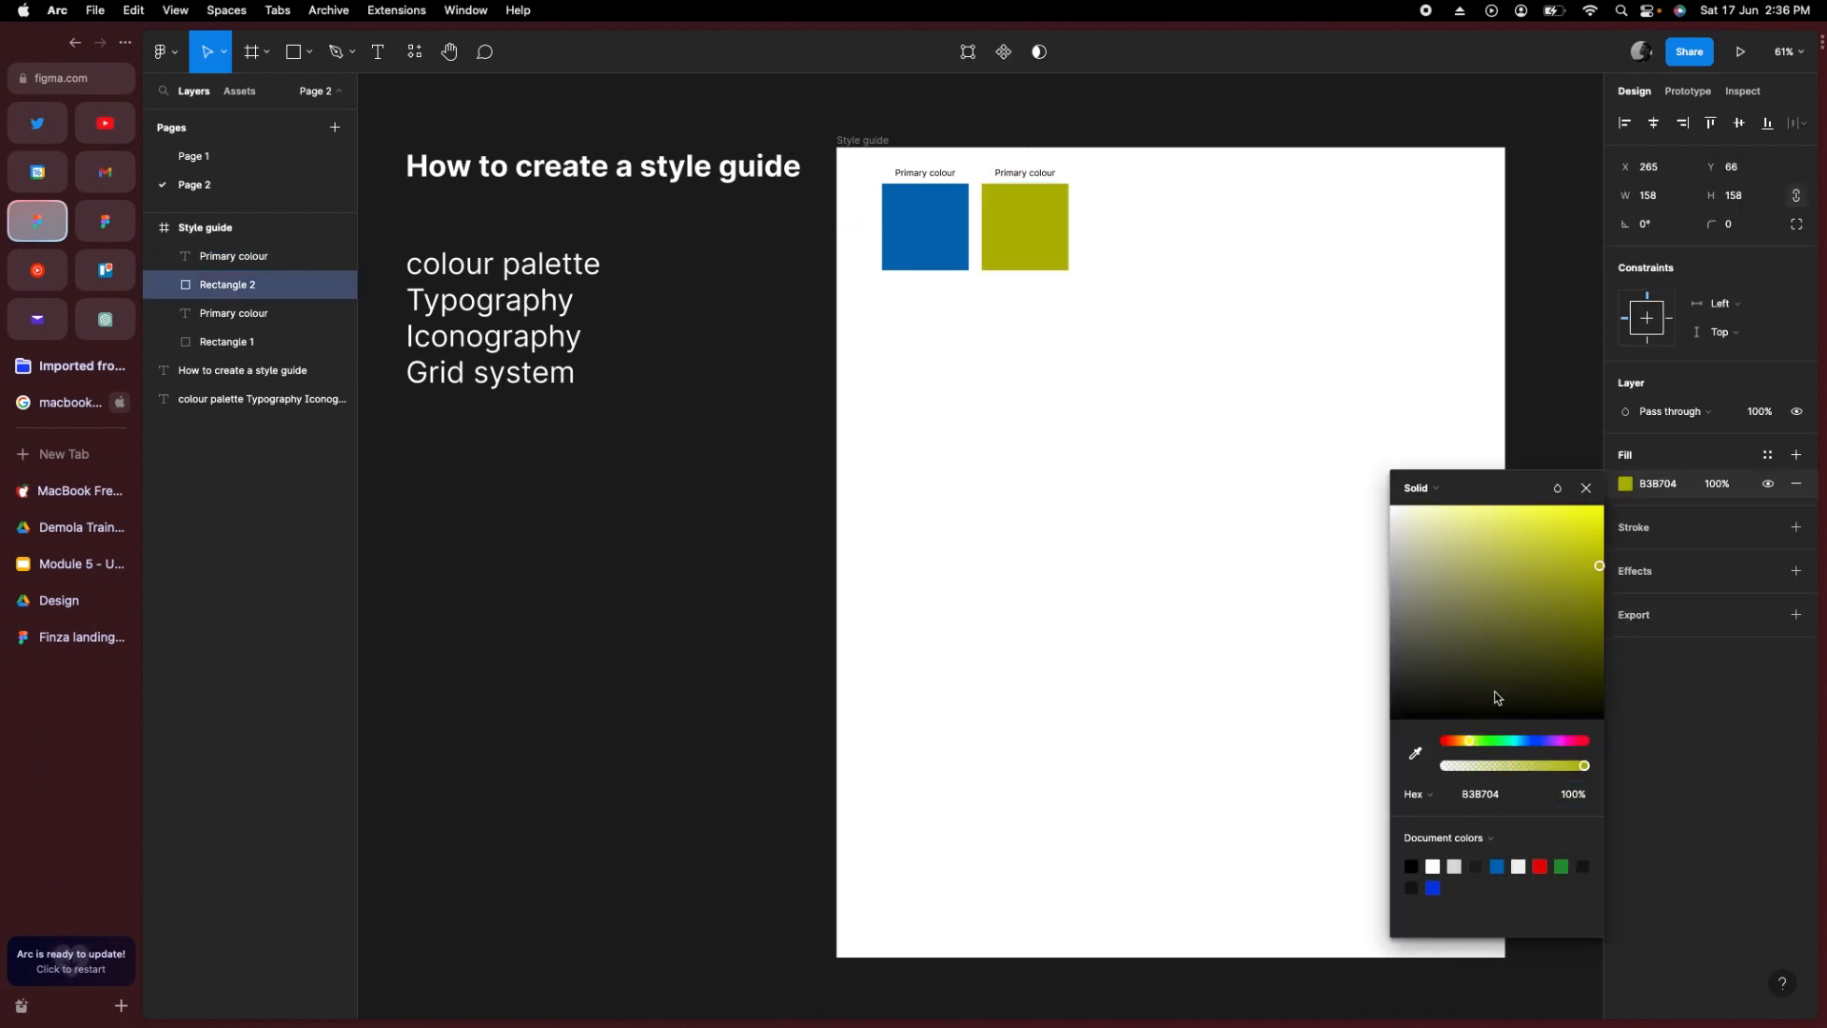
click(1461, 741)
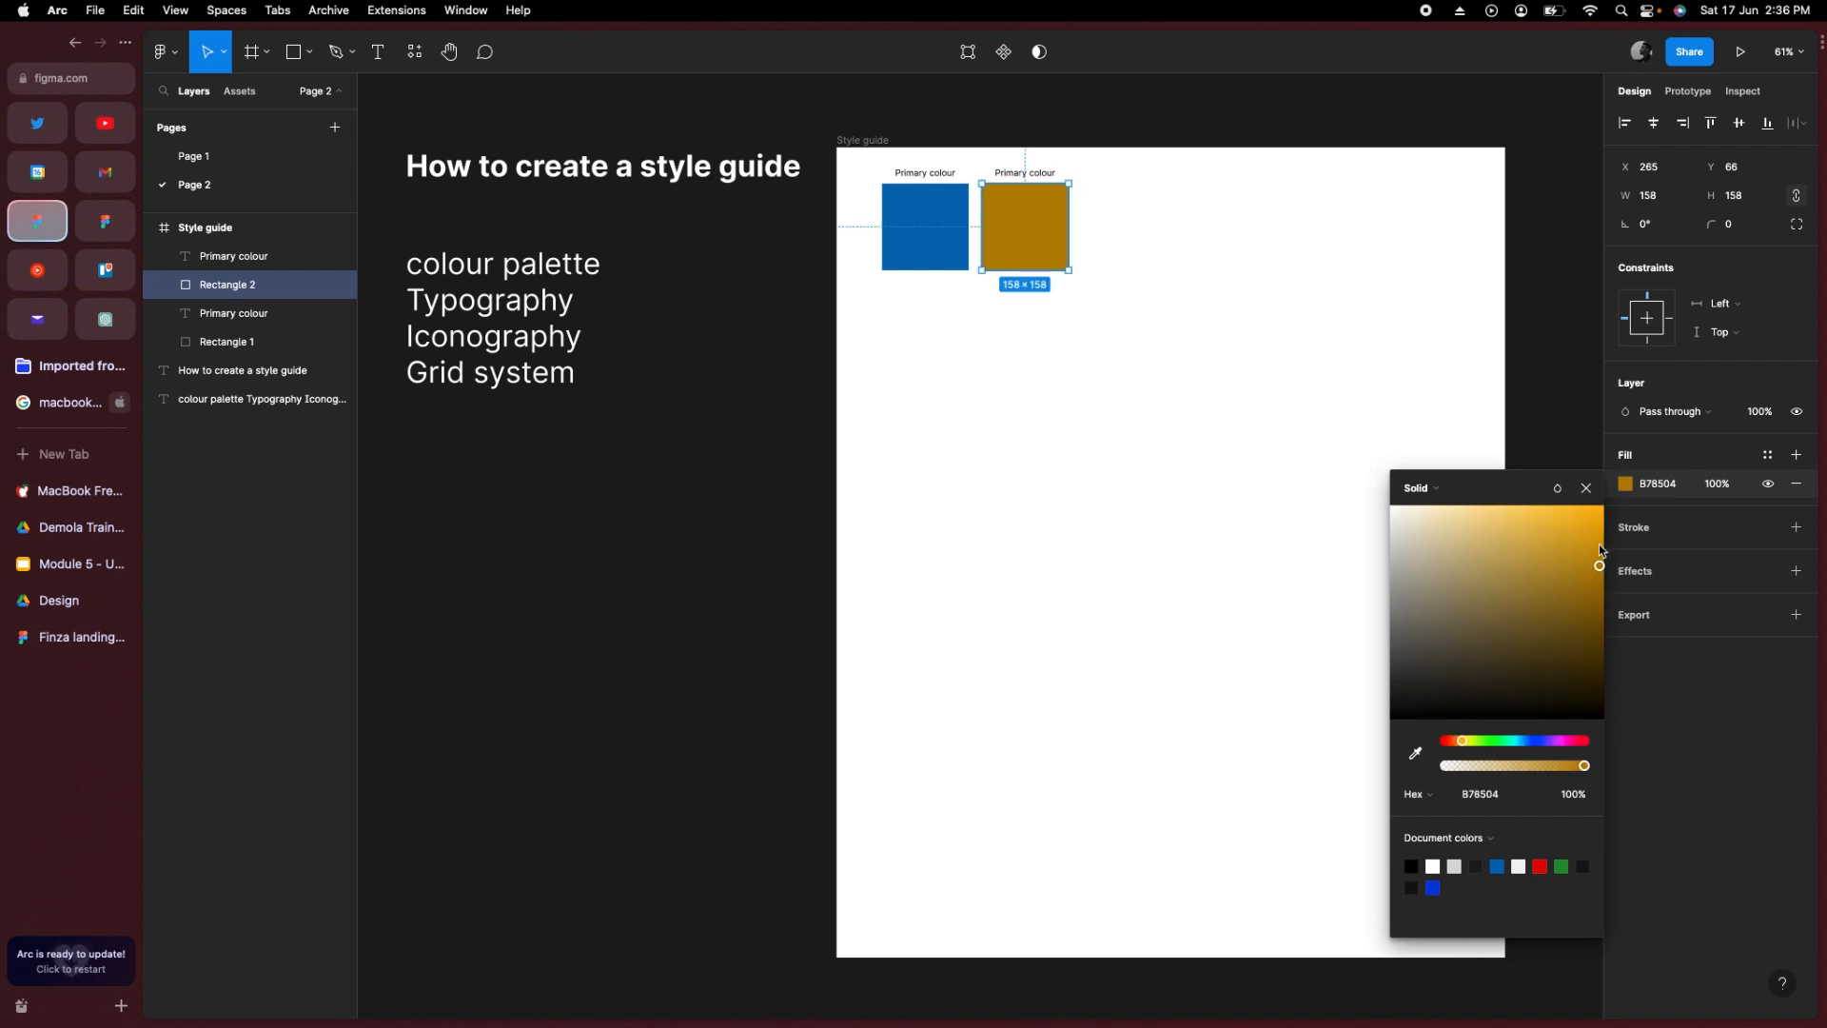
drag(1589, 540, 1585, 535)
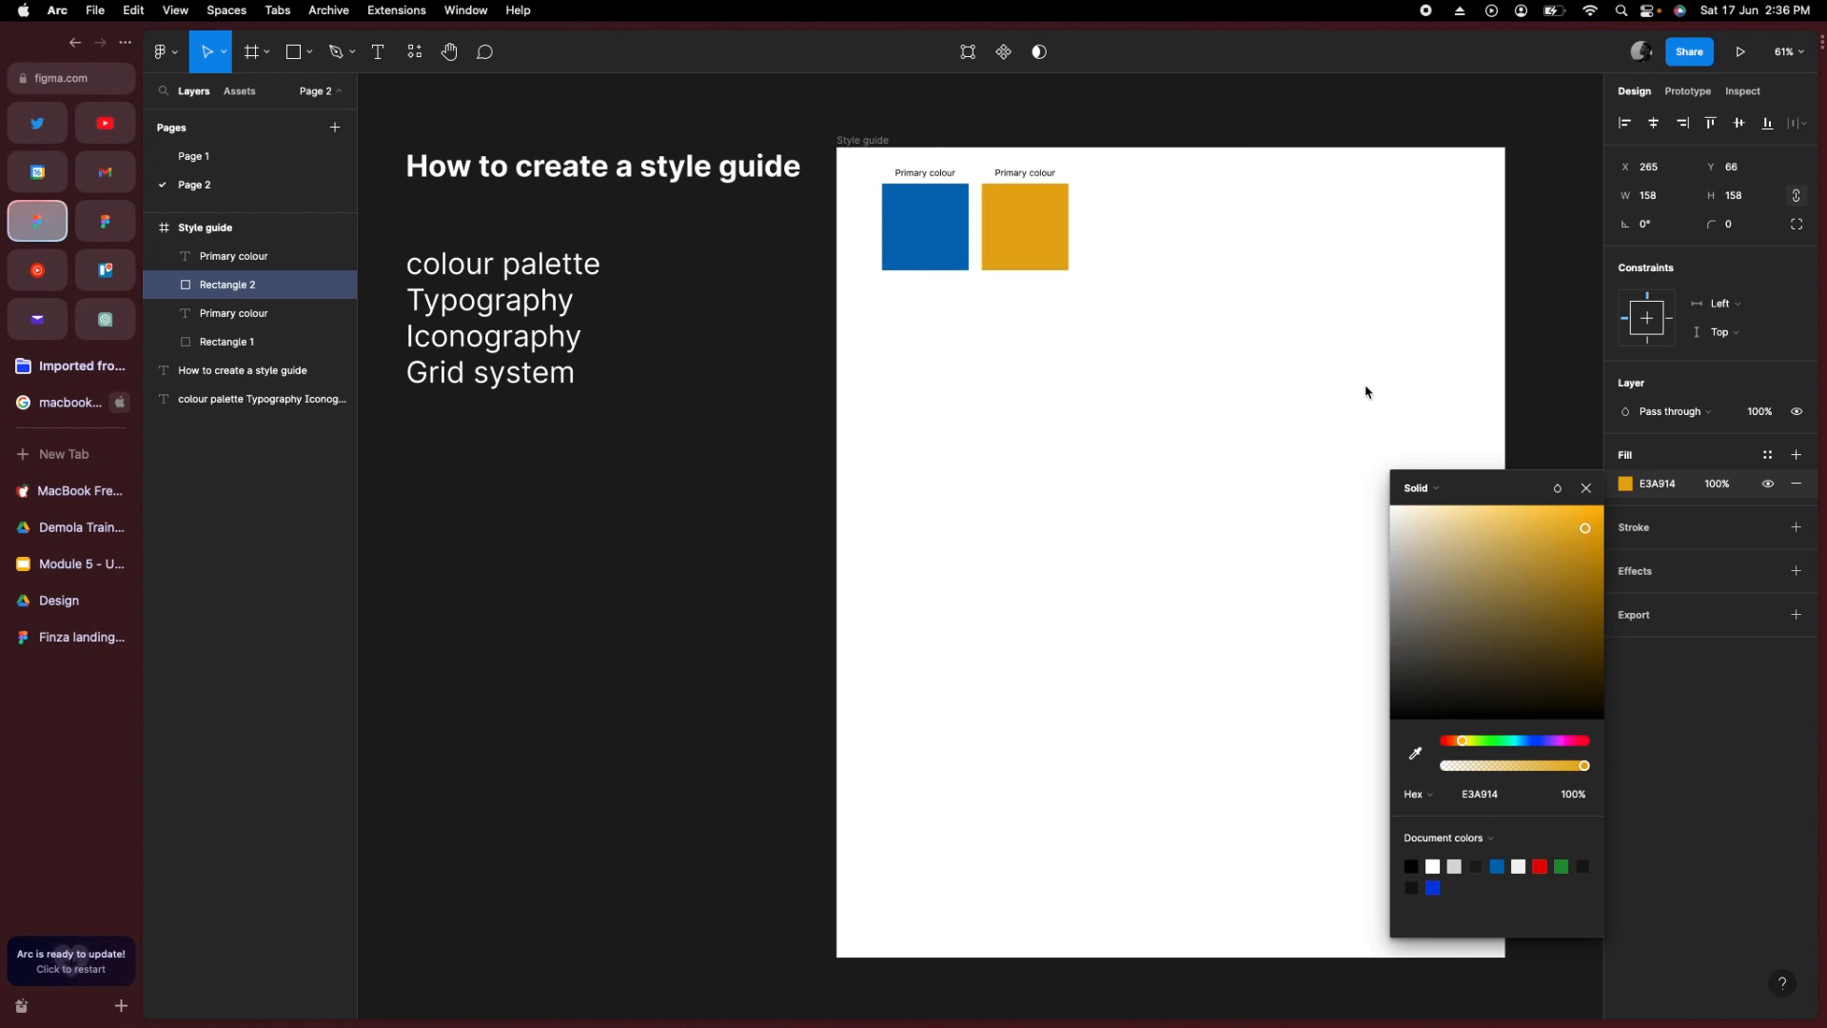
Step: Change the label above the orange square to "Secondary colour" and centre it over the square
click(1013, 176)
double_click(1011, 172)
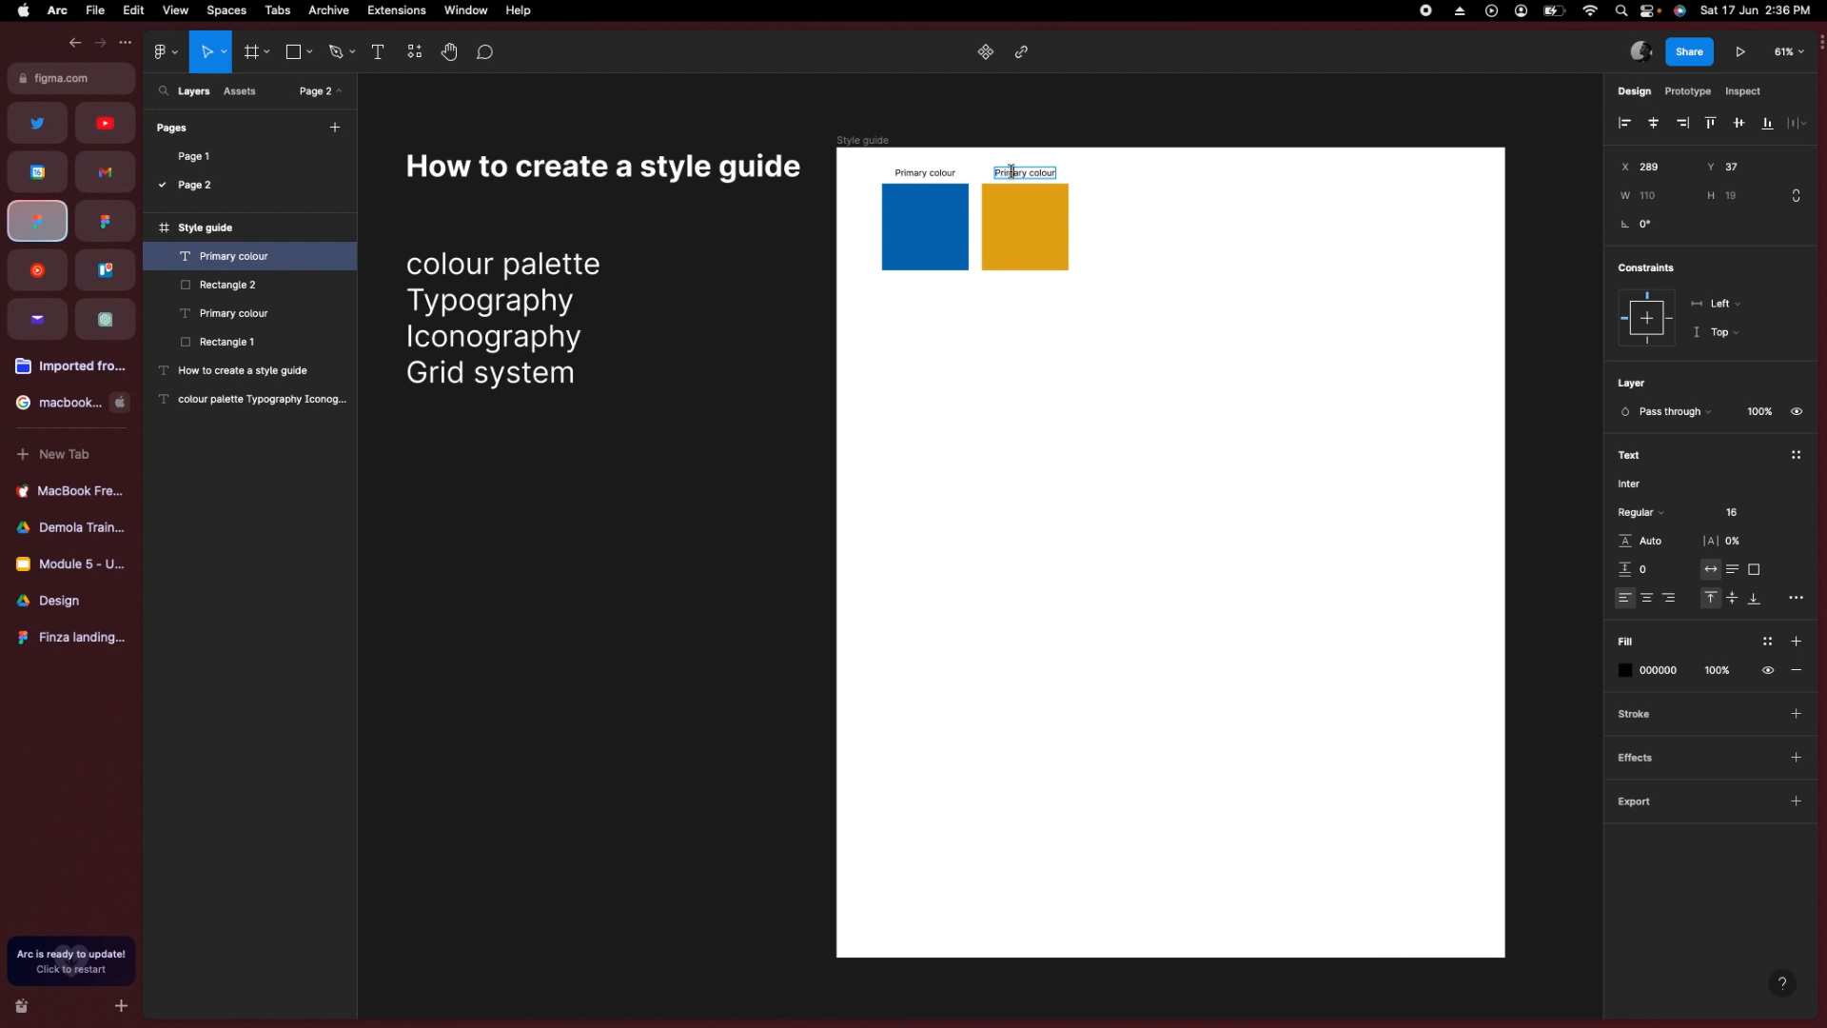
text(Secondaryh)
key(BackSpace)
key(Escape)
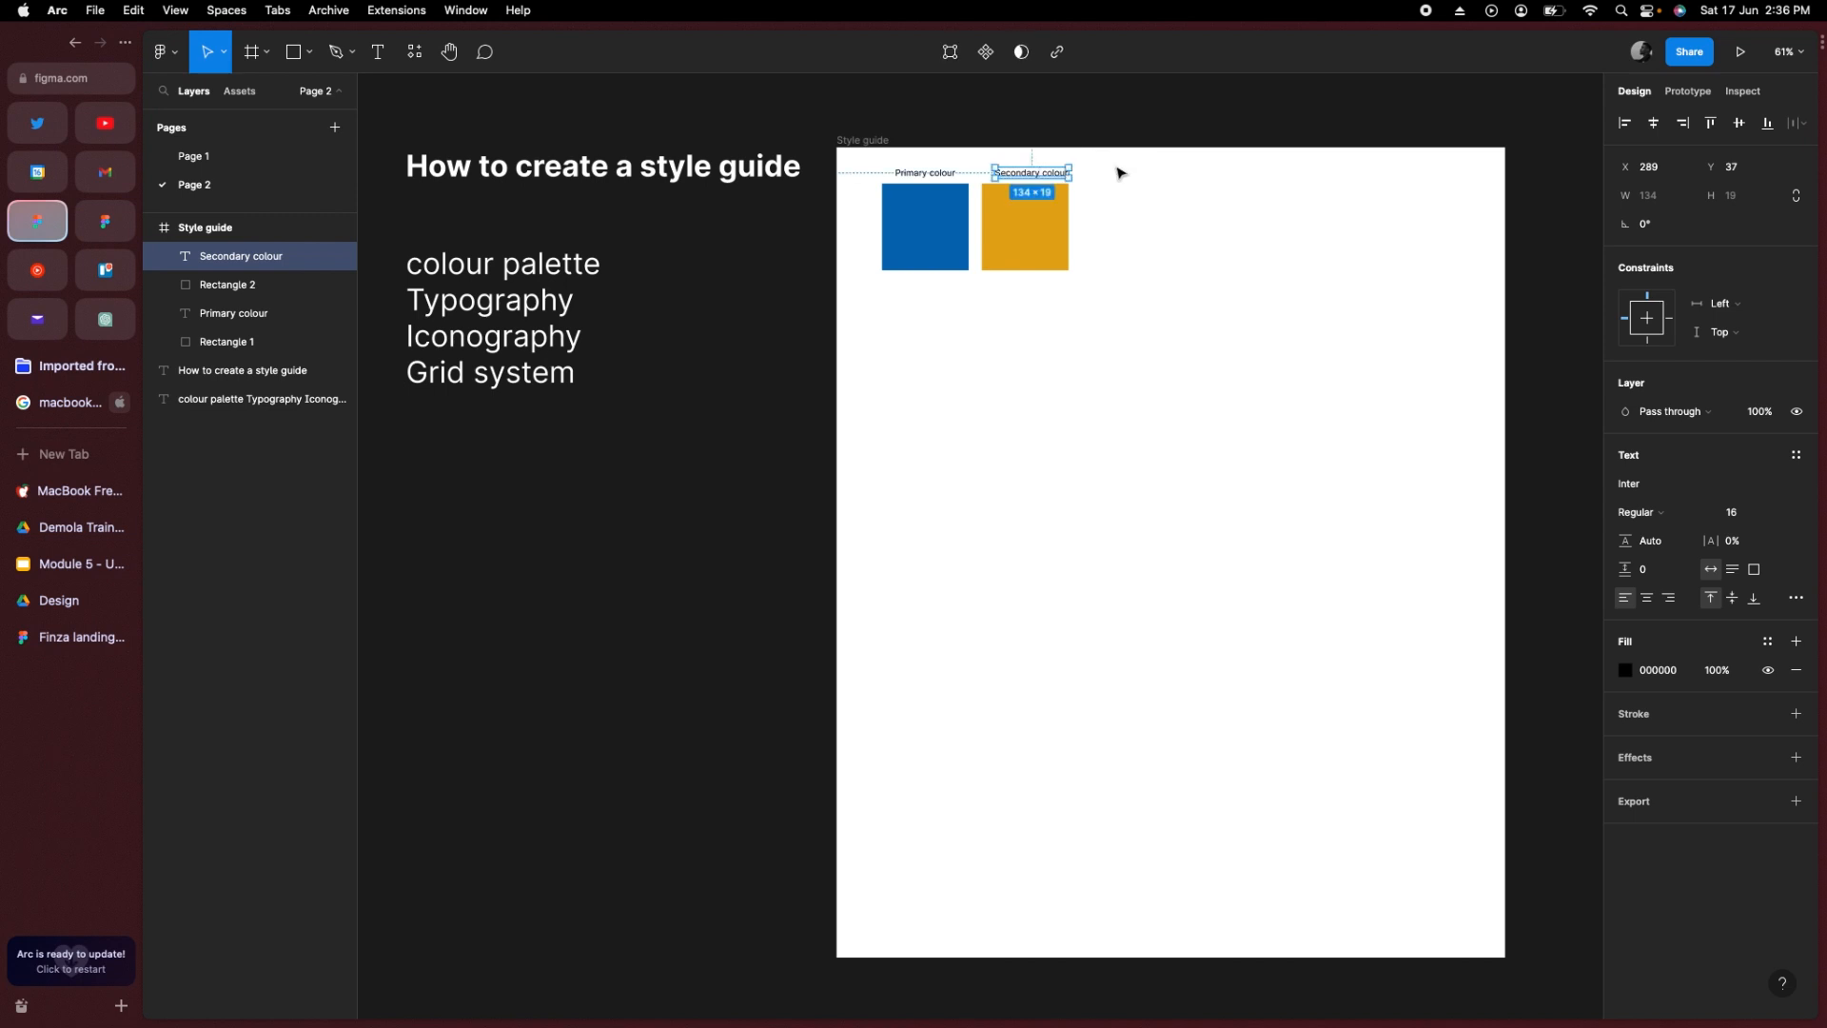
click(1121, 265)
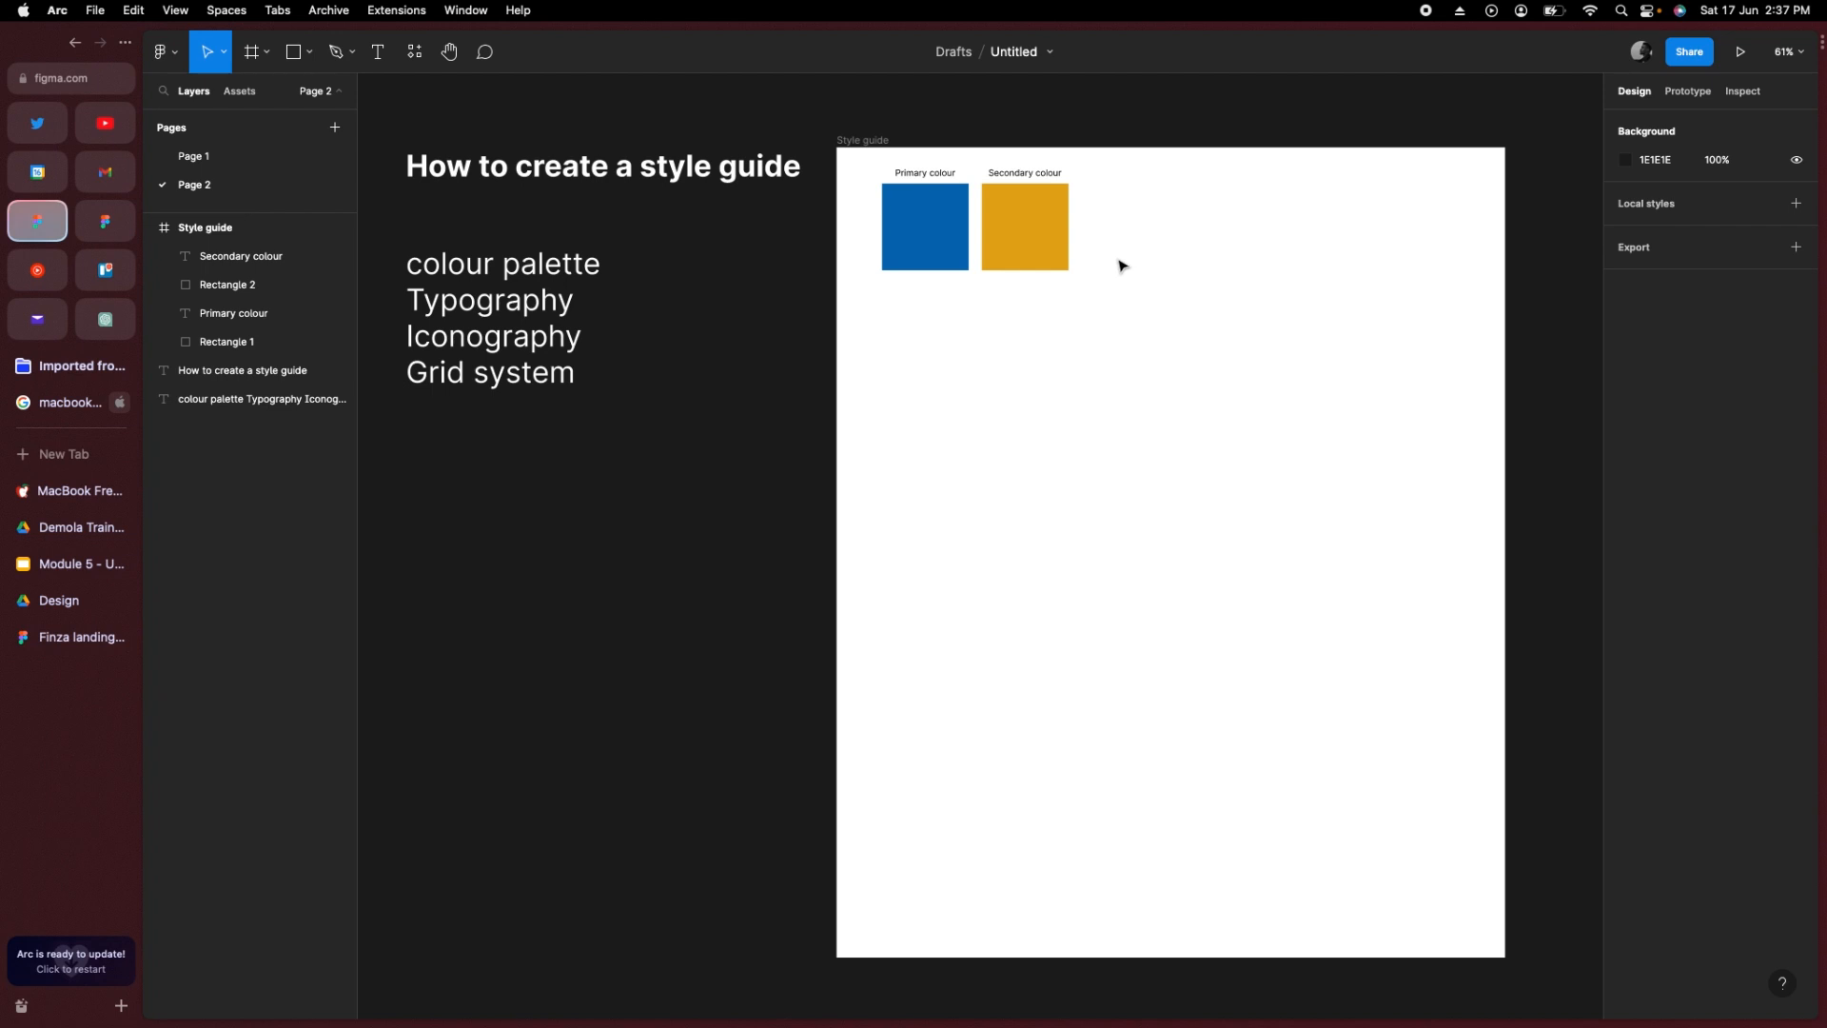
Step: Duplicate the orange square with its "Secondary colour" label and place the copy to its right, keeping the same spacing
click(1054, 174)
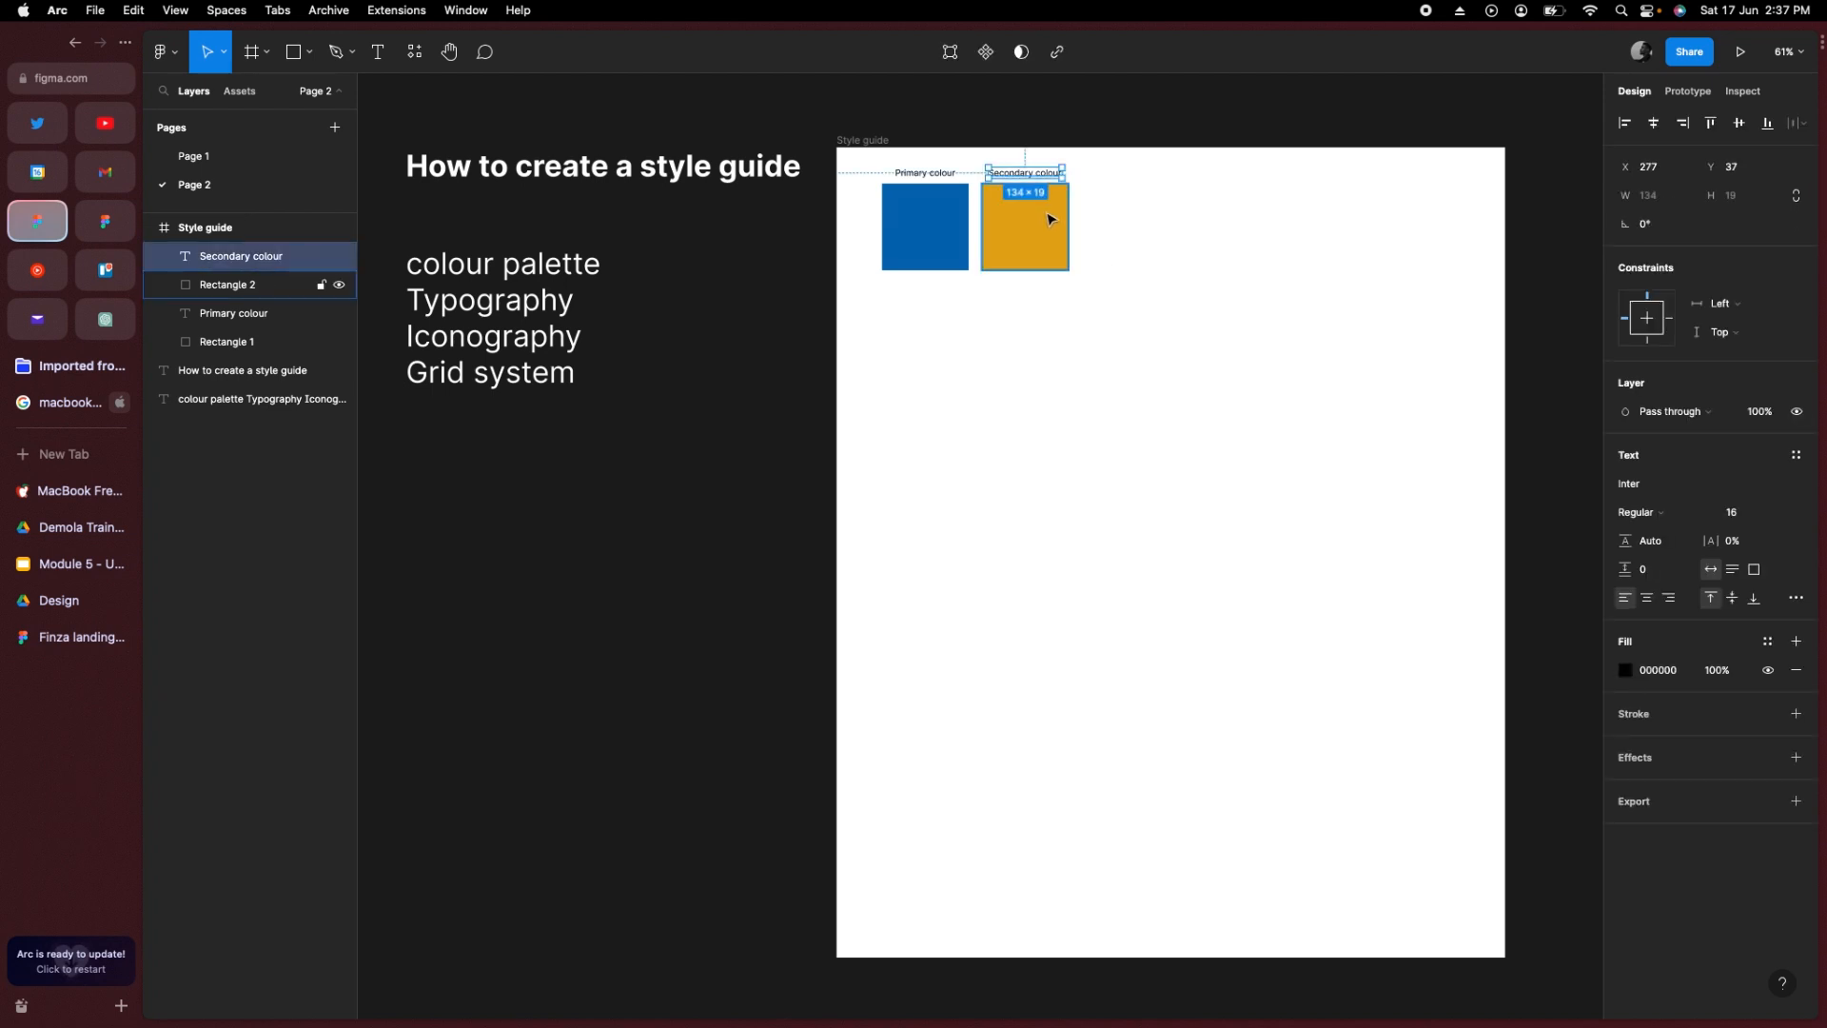
shift+click(1051, 219)
key(super+d)
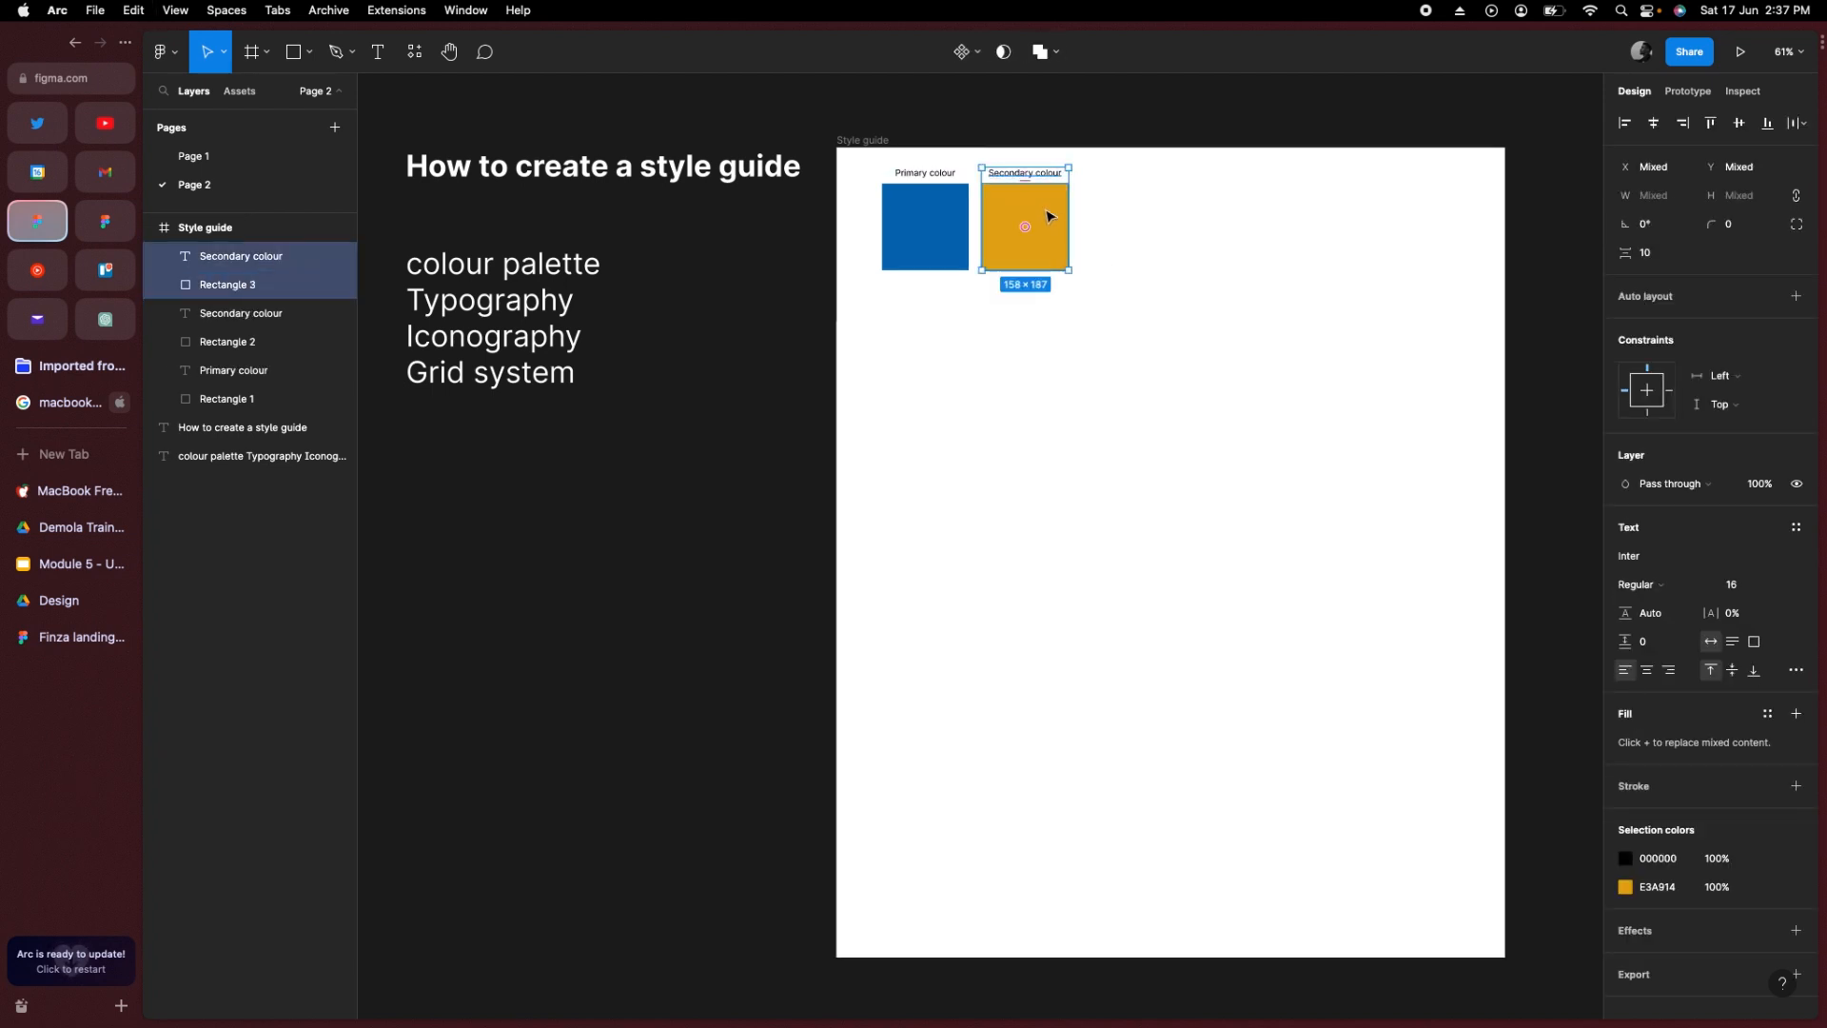
drag(1065, 212, 1147, 215)
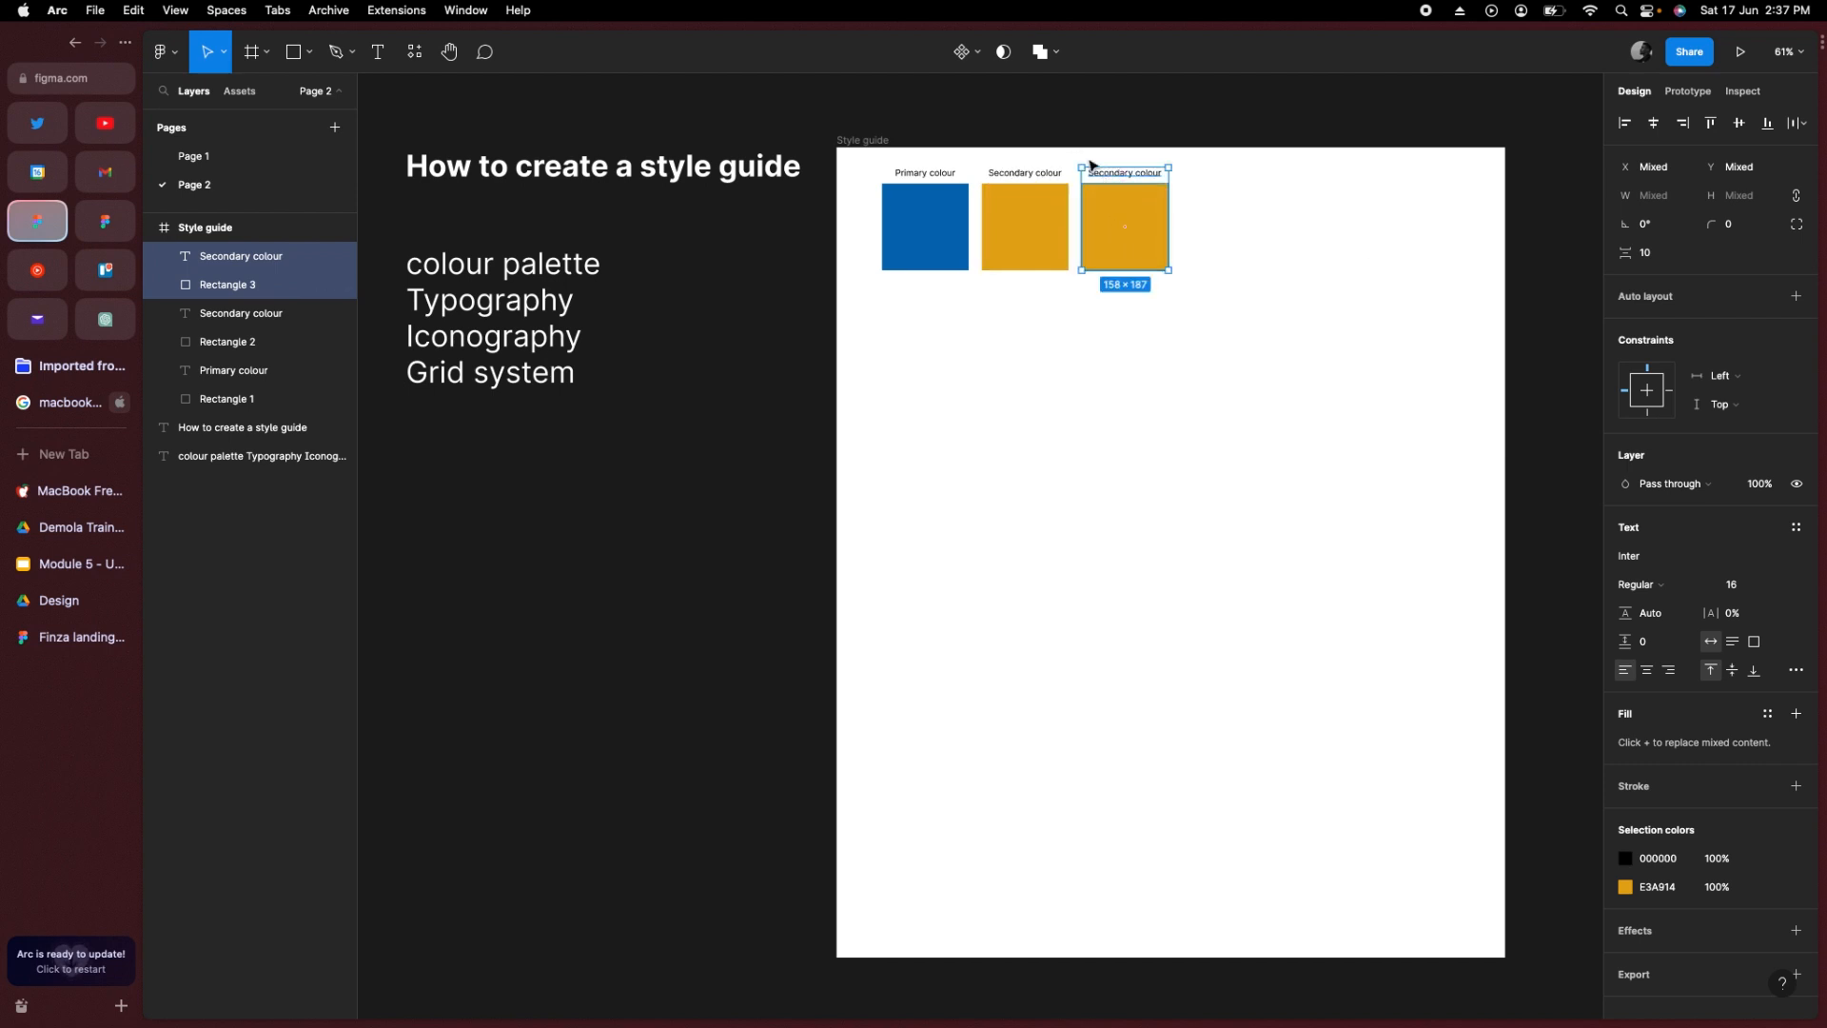
key(Escape)
Step: Change the third square's label to "tertiary colour"
click(1102, 180)
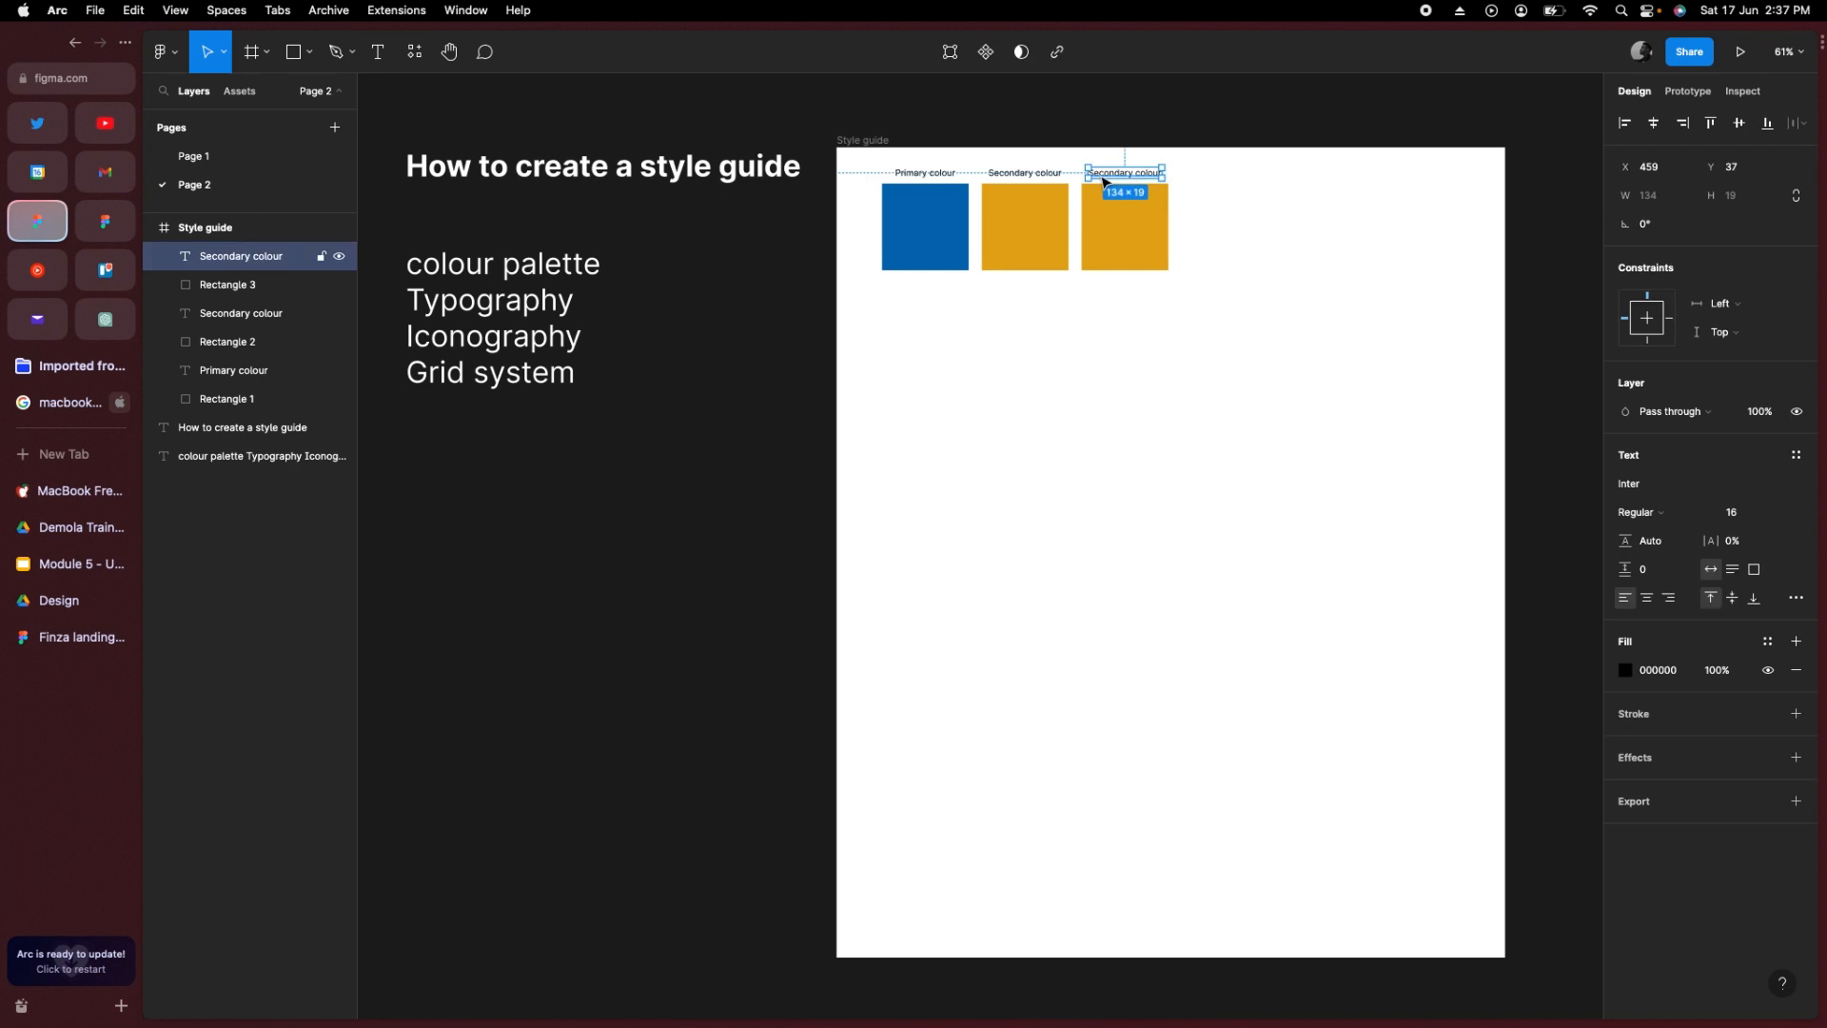
double_click(1101, 175)
text(tertiary colour)
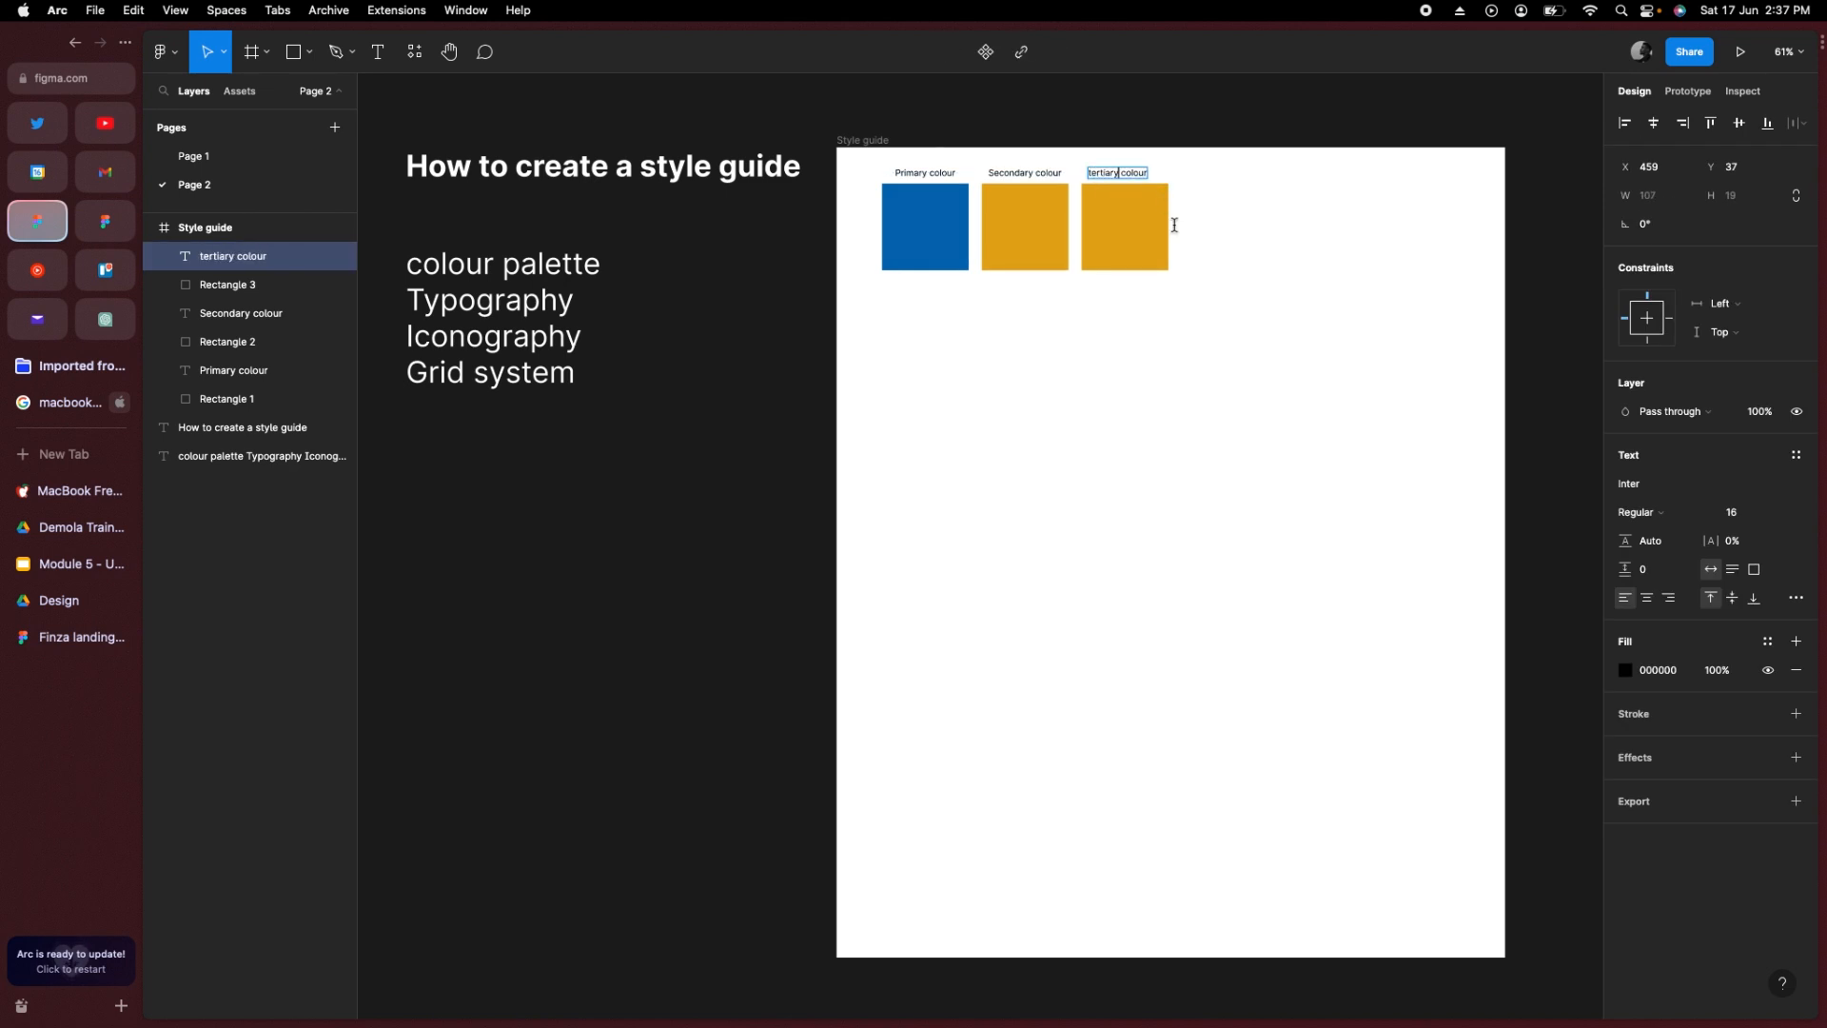
Step: Change the third square's fill to the light grey E0E0E0
click(1125, 212)
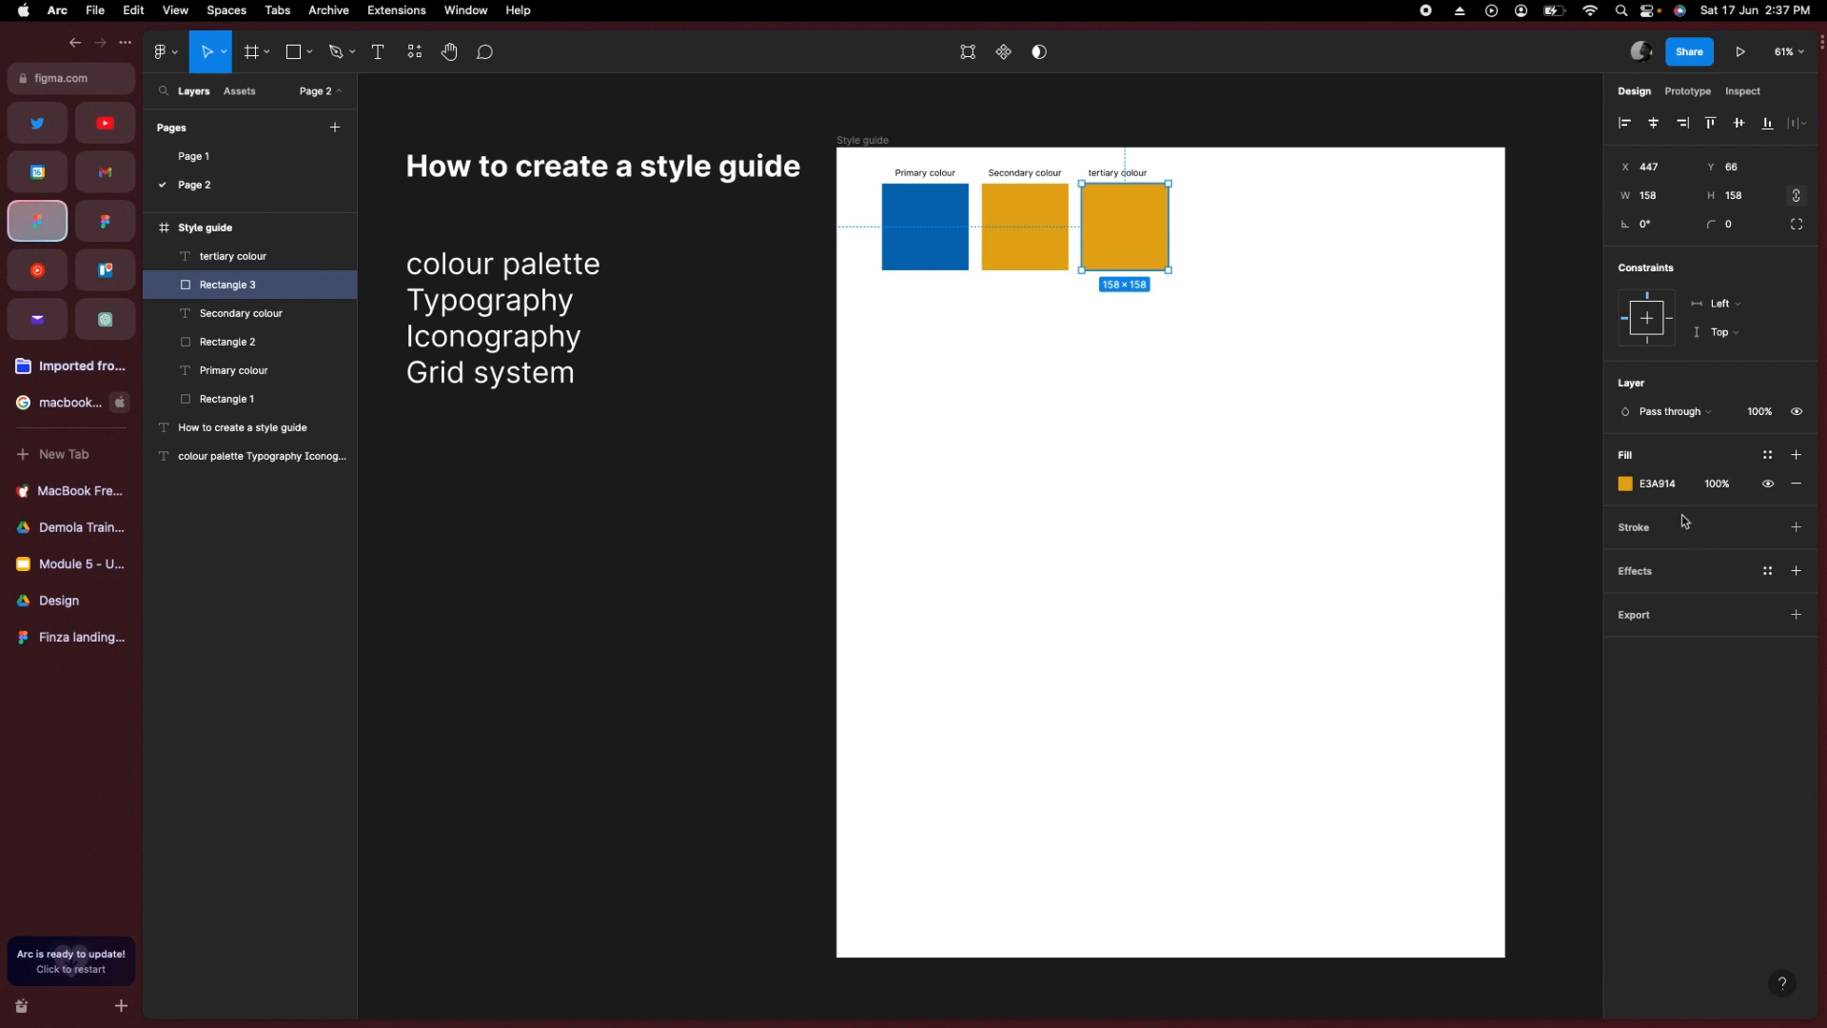
click(1626, 485)
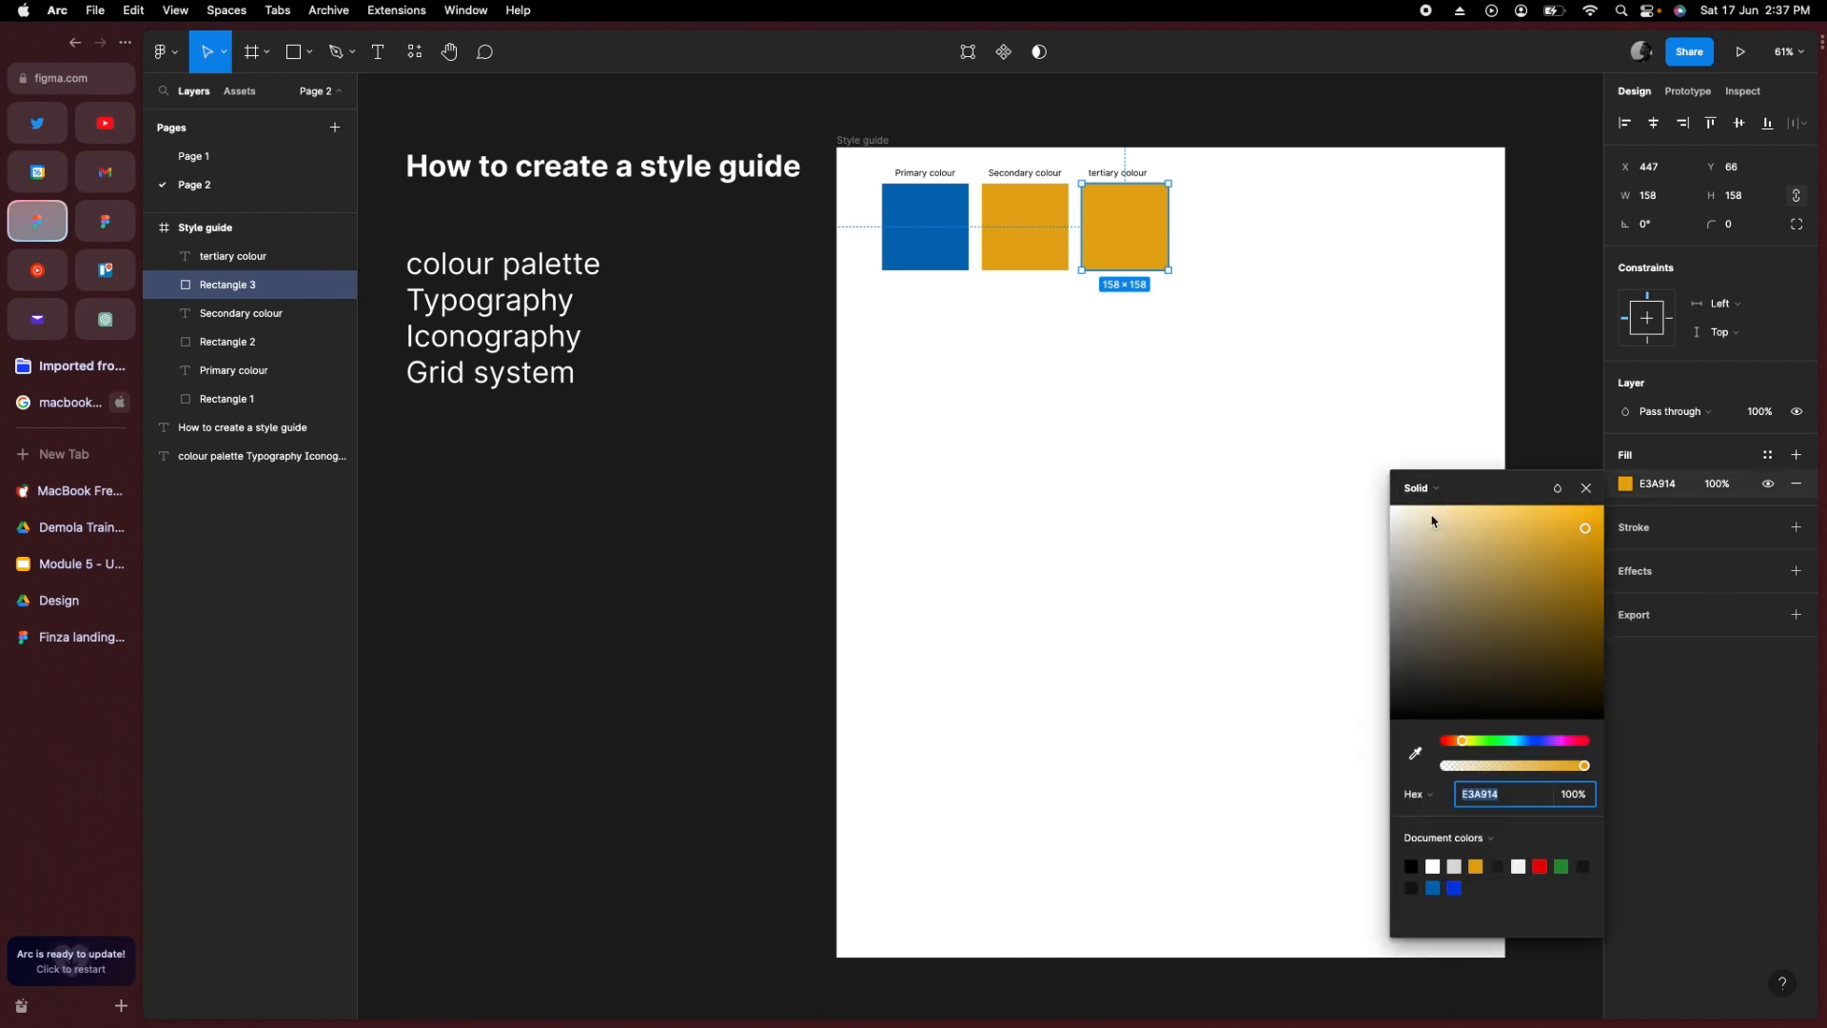
click(1429, 508)
mouse_move(1395, 535)
mouse_down()
mouse_move(1373, 551)
mouse_move(1371, 533)
mouse_up()
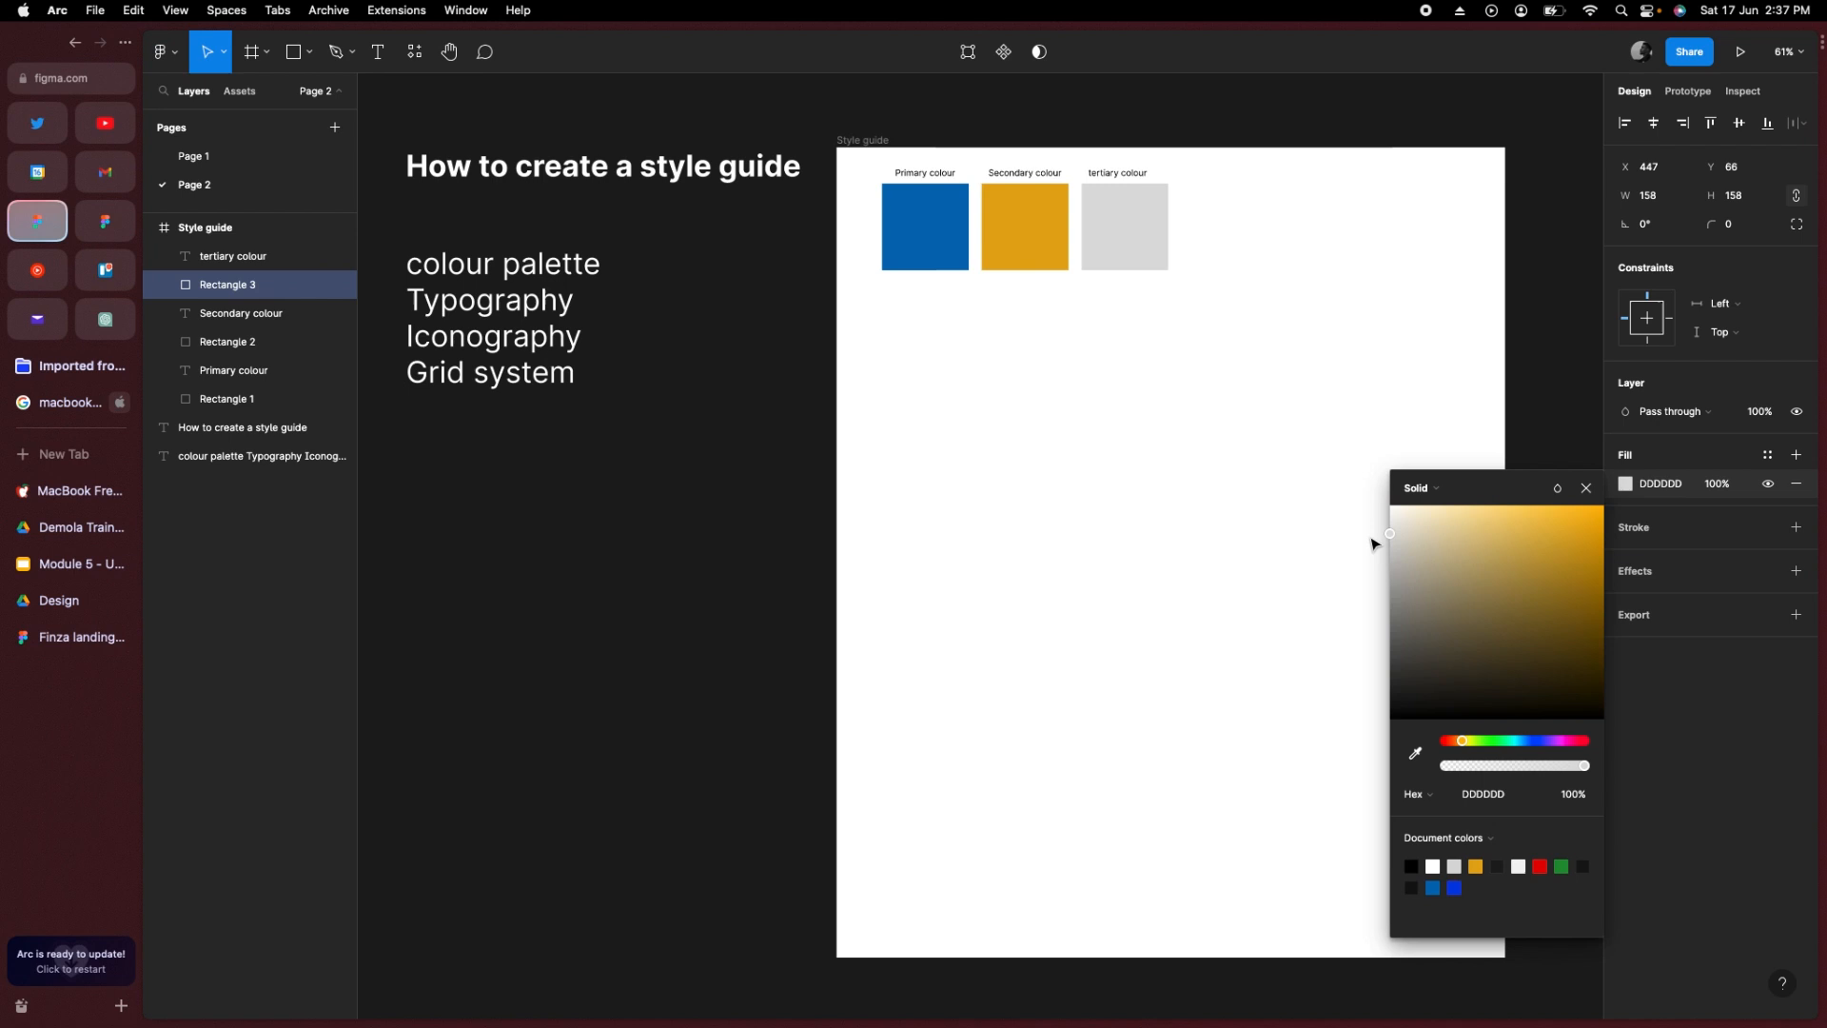
click(1201, 400)
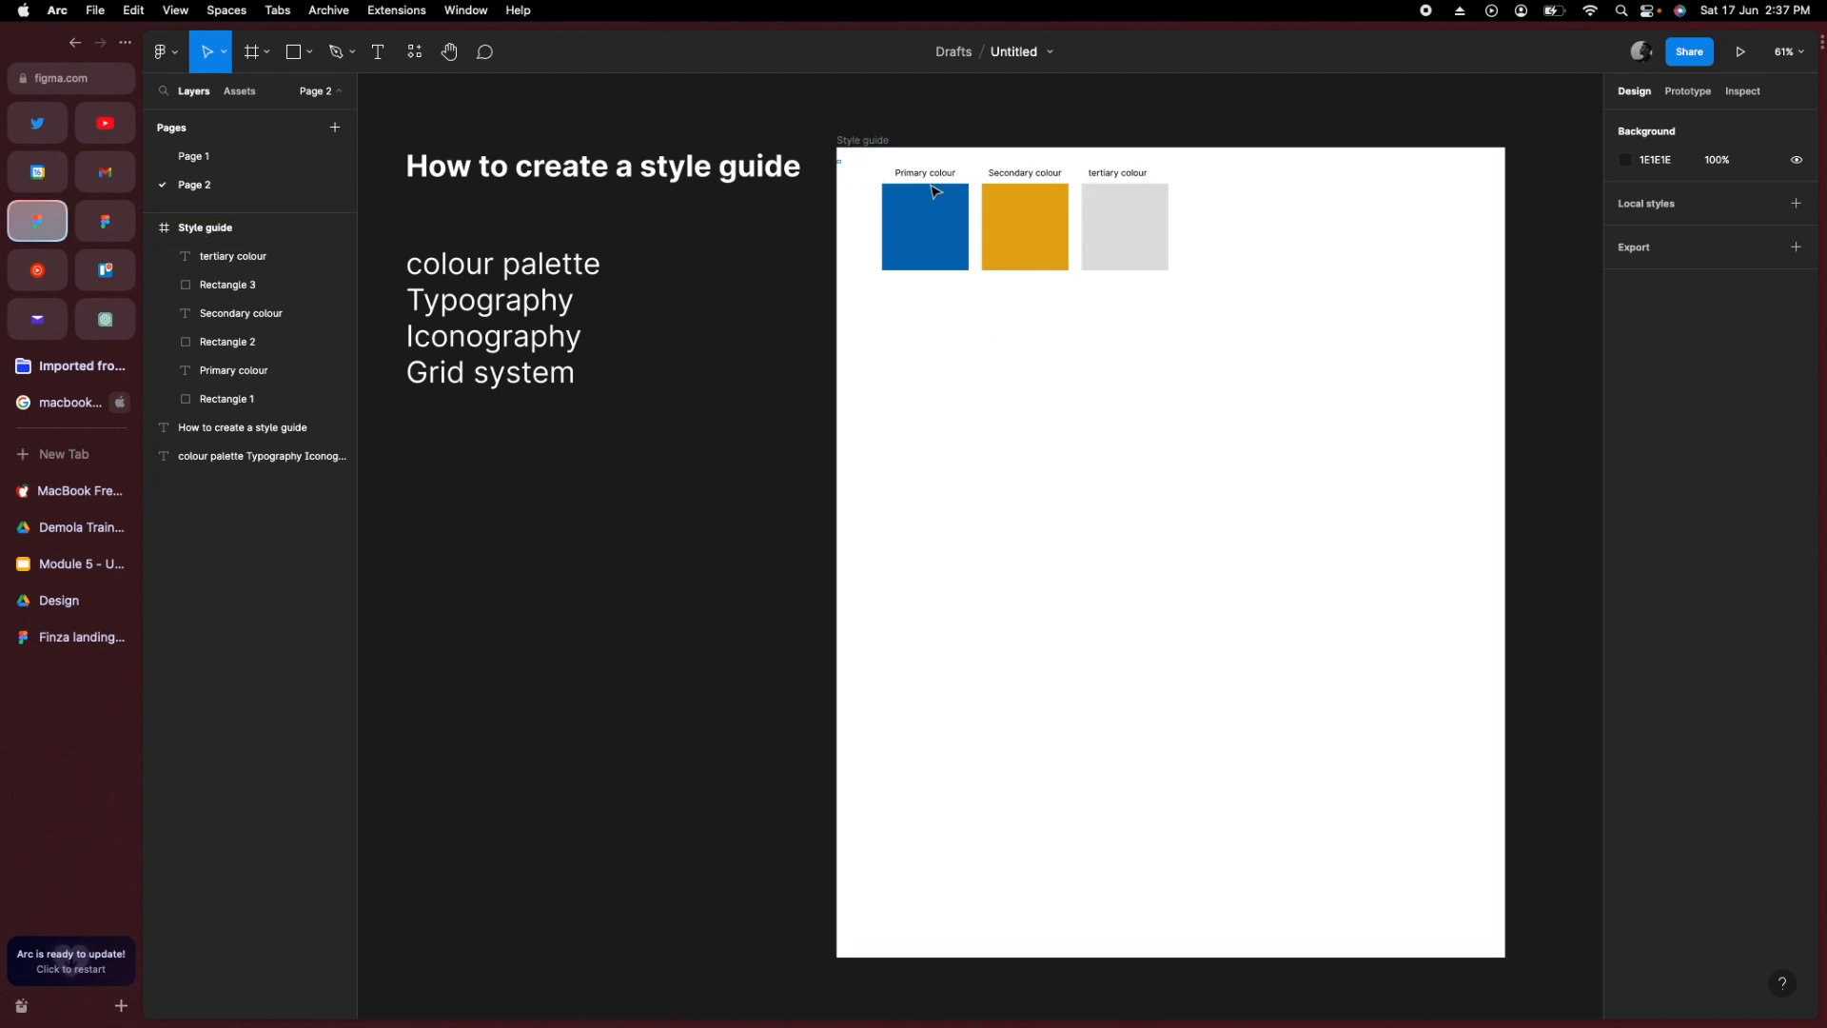
drag(842, 164, 1377, 334)
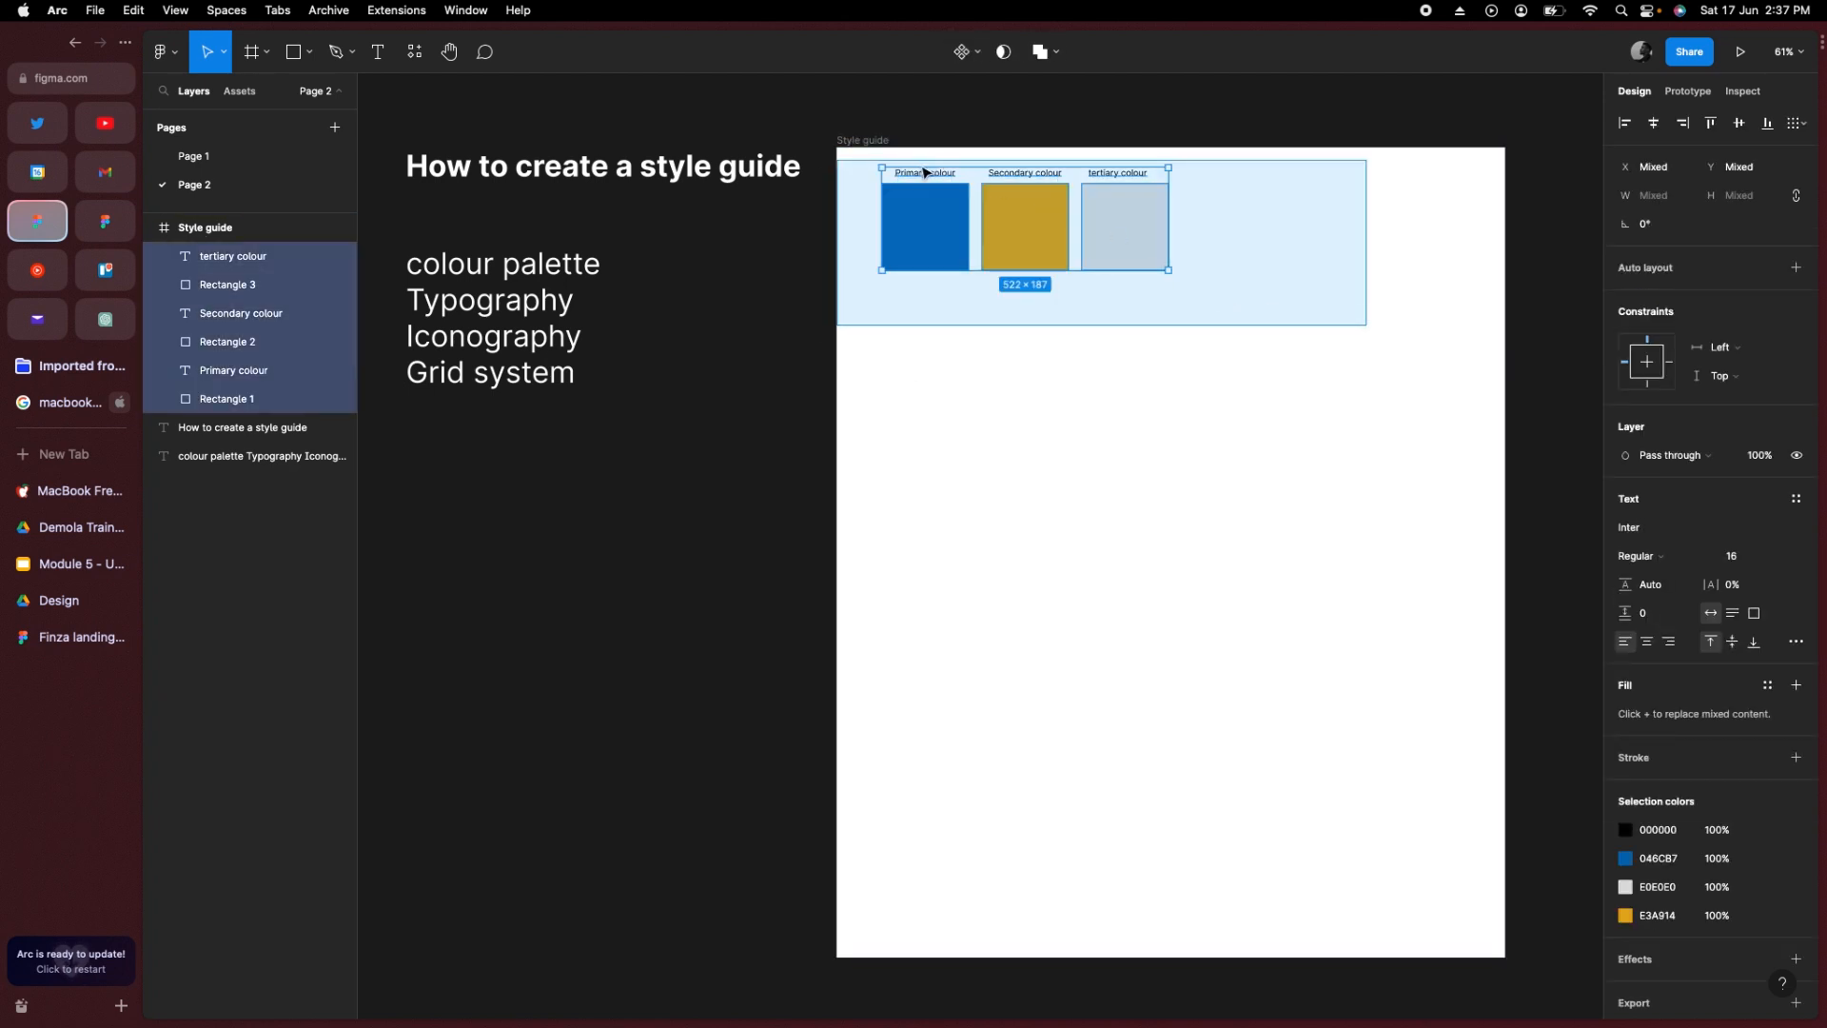
key(Escape)
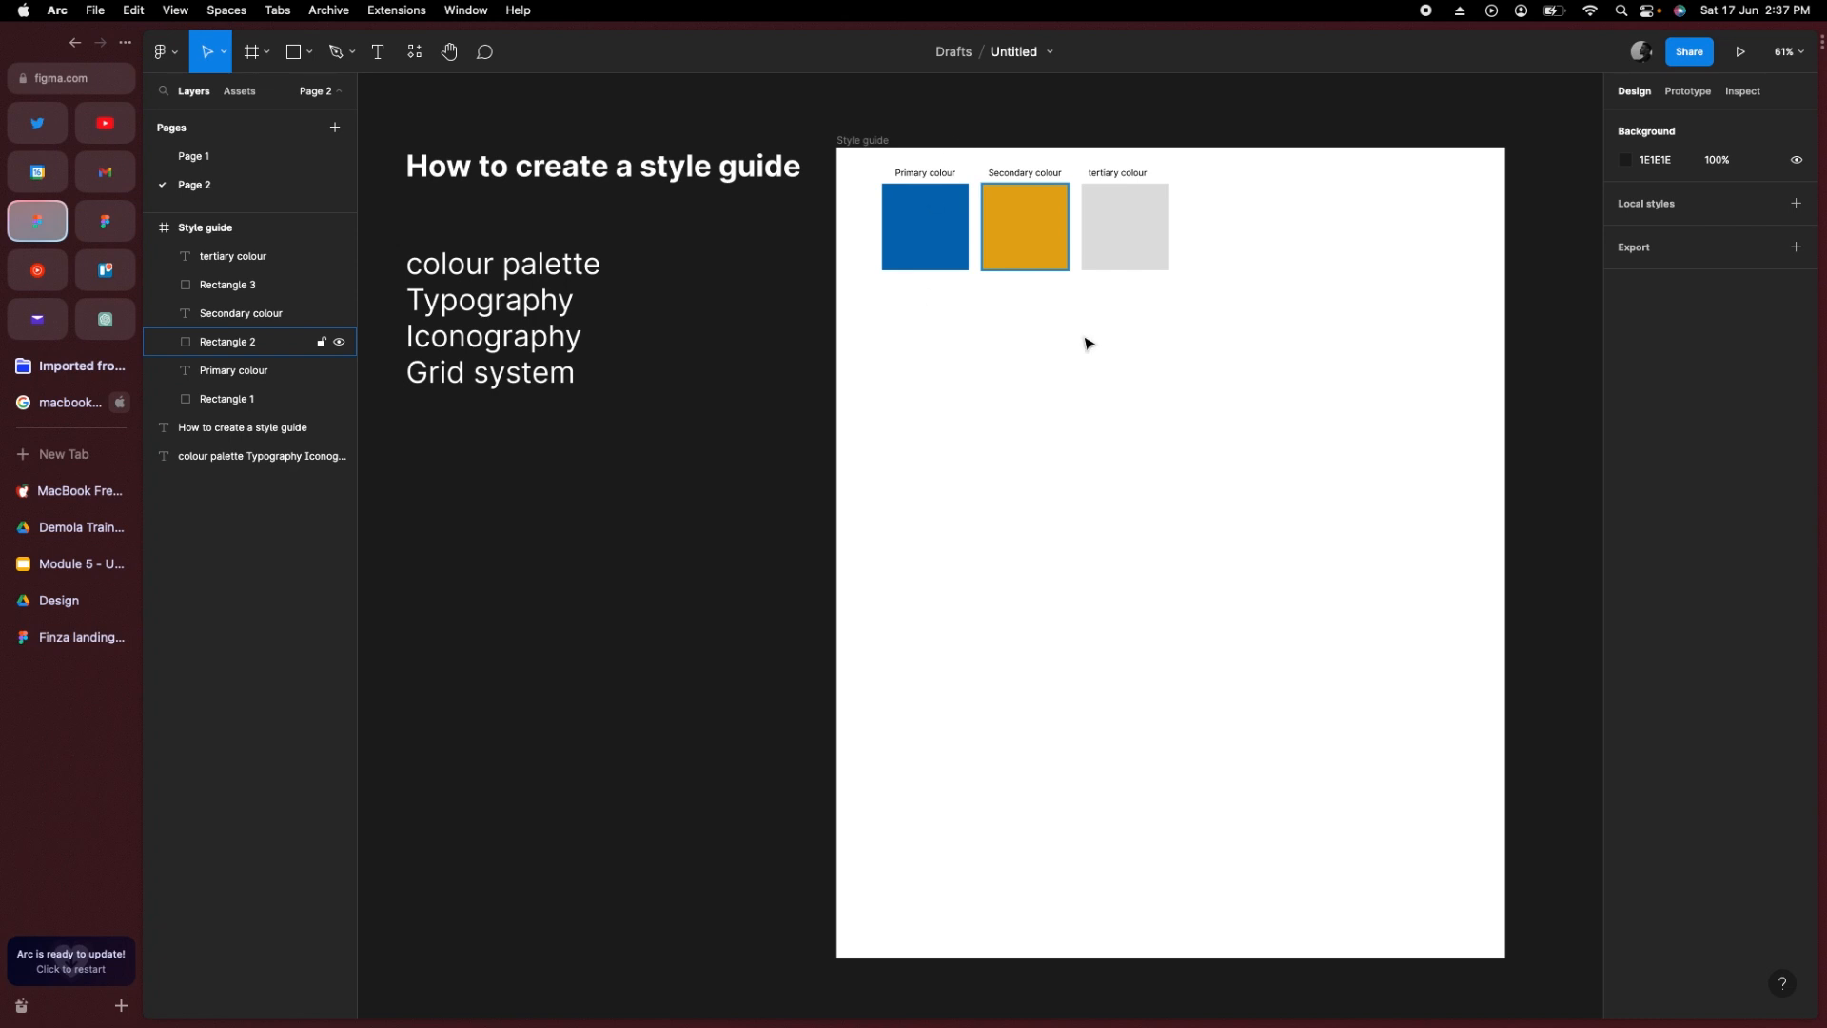
Step: Add a text line reading "This is my header 1" in the style guide frame, below the blue swatch
scroll(1008, 512, right, 3)
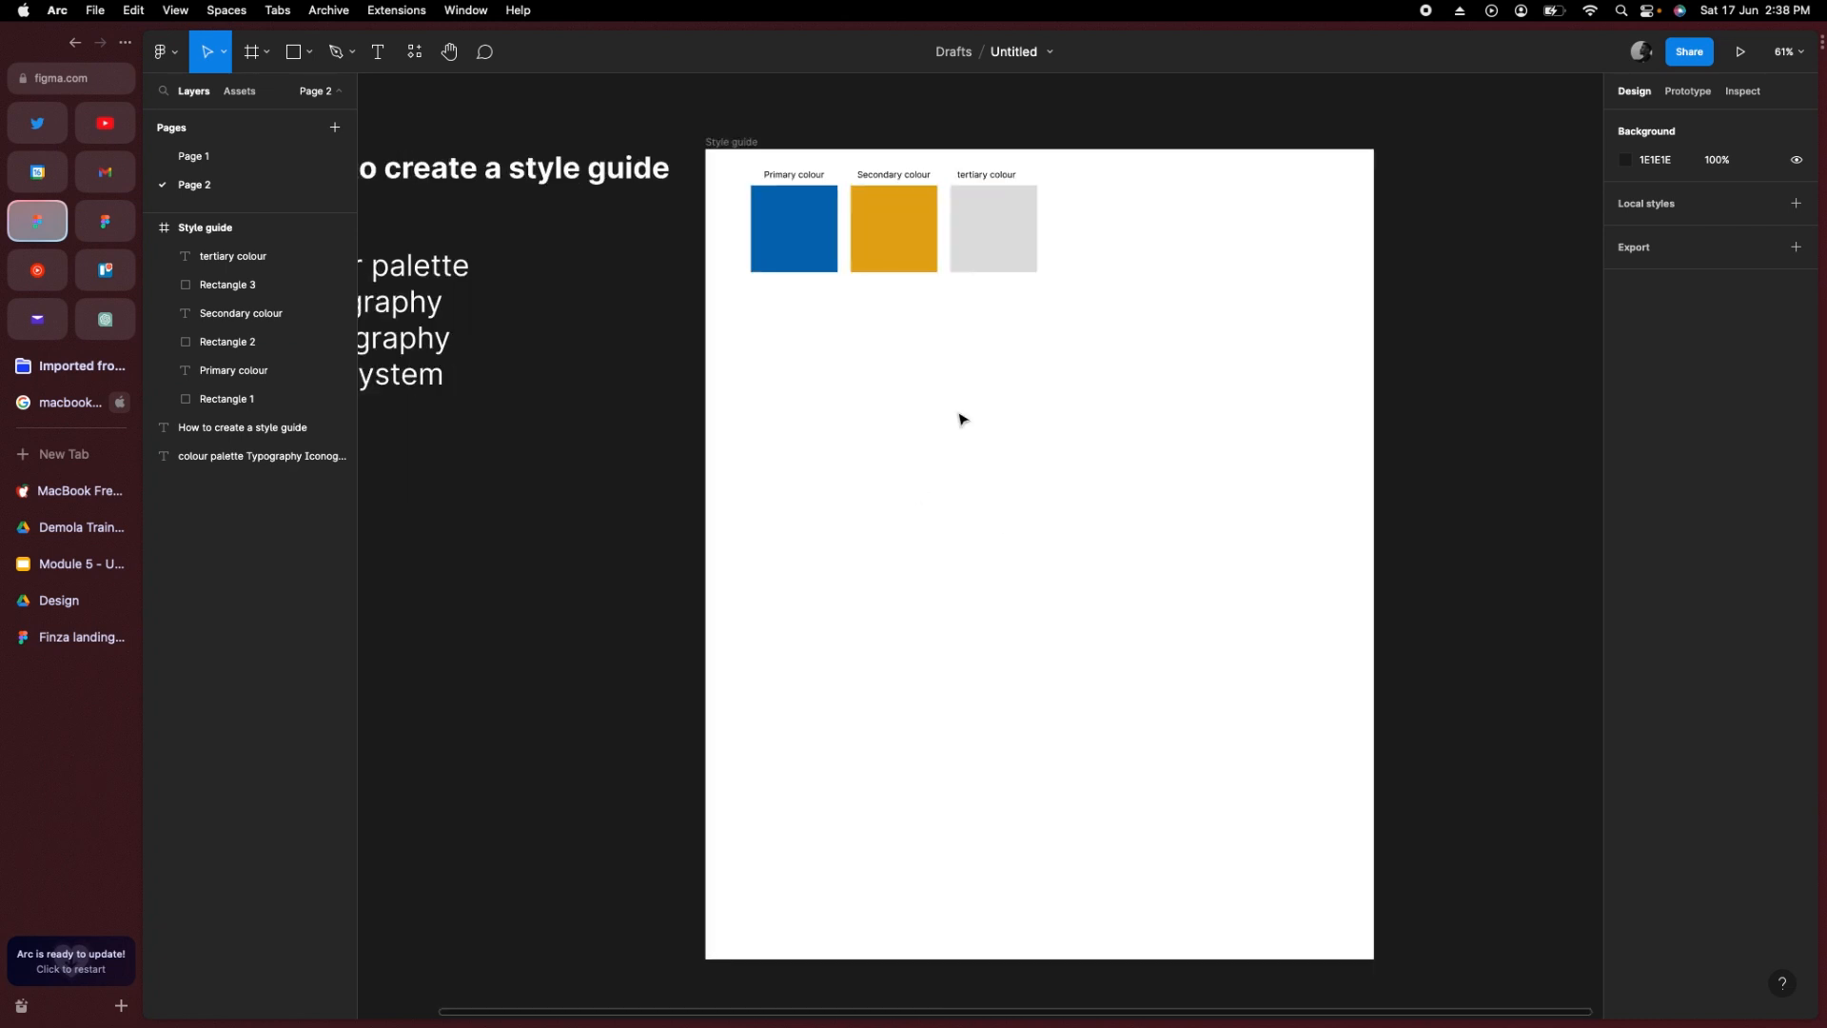
scroll(887, 476, down, 1)
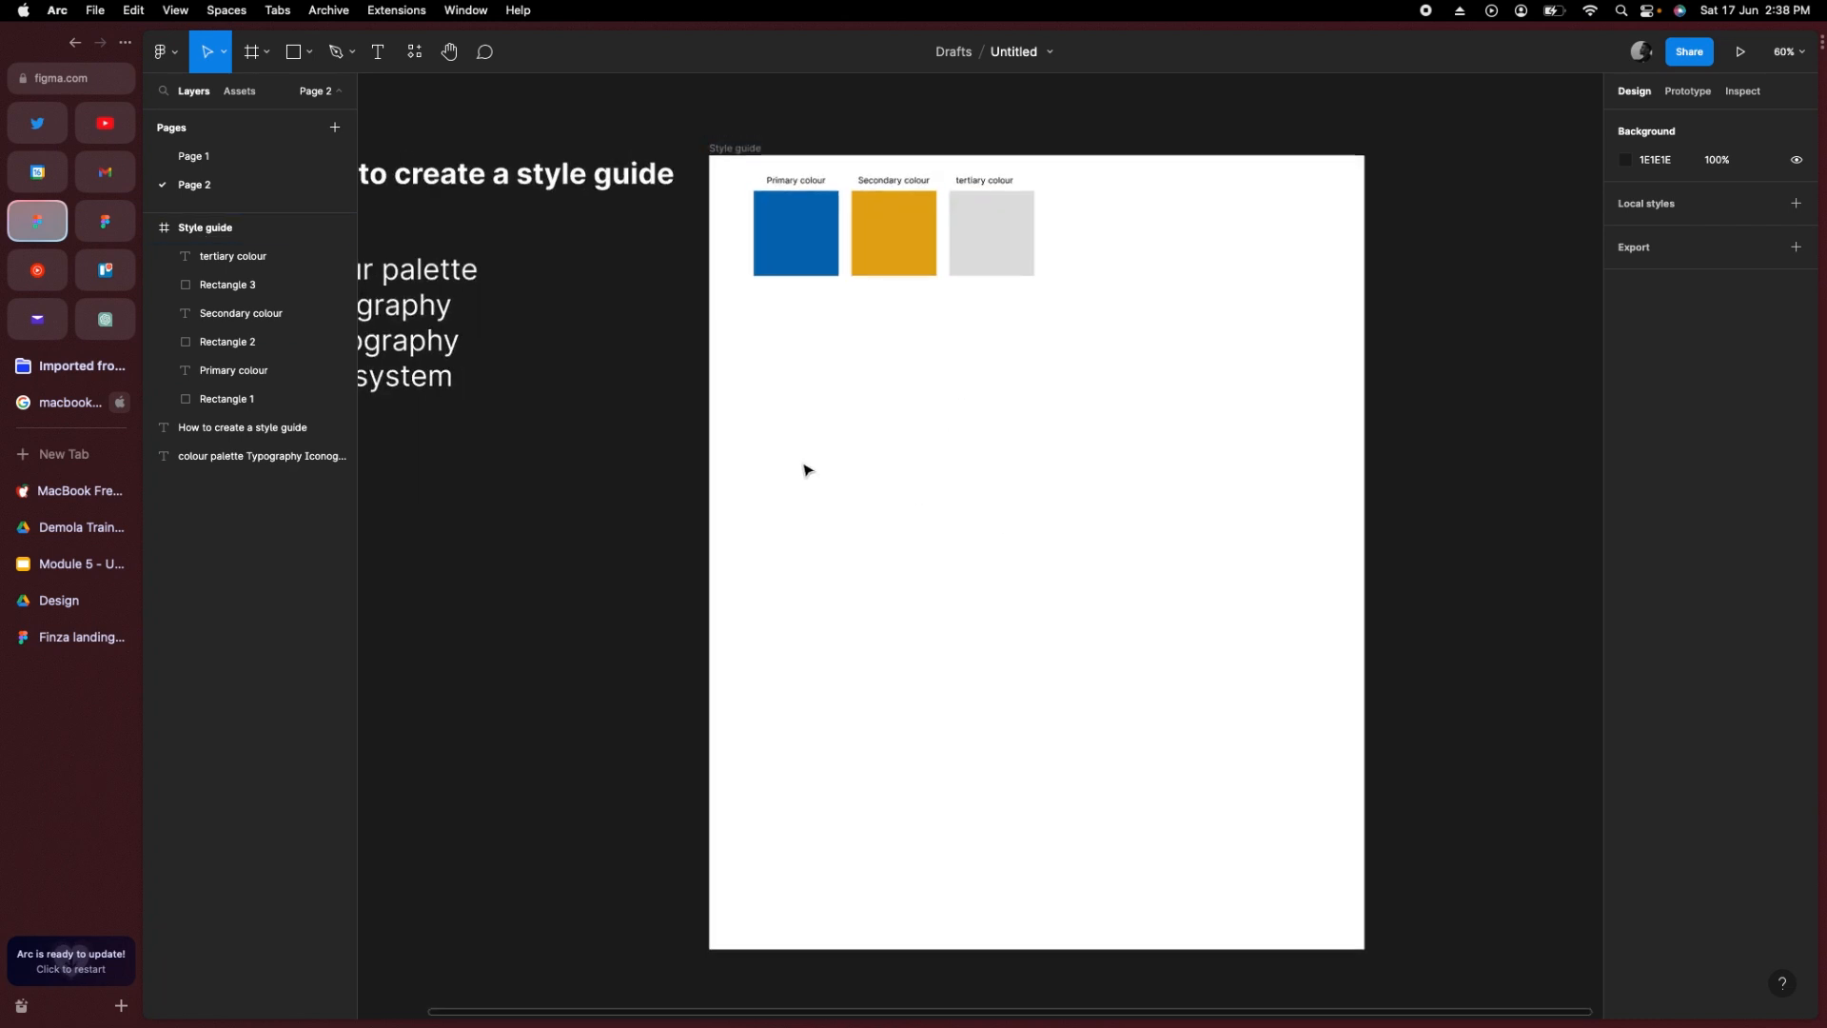
scroll(857, 468, left, 2)
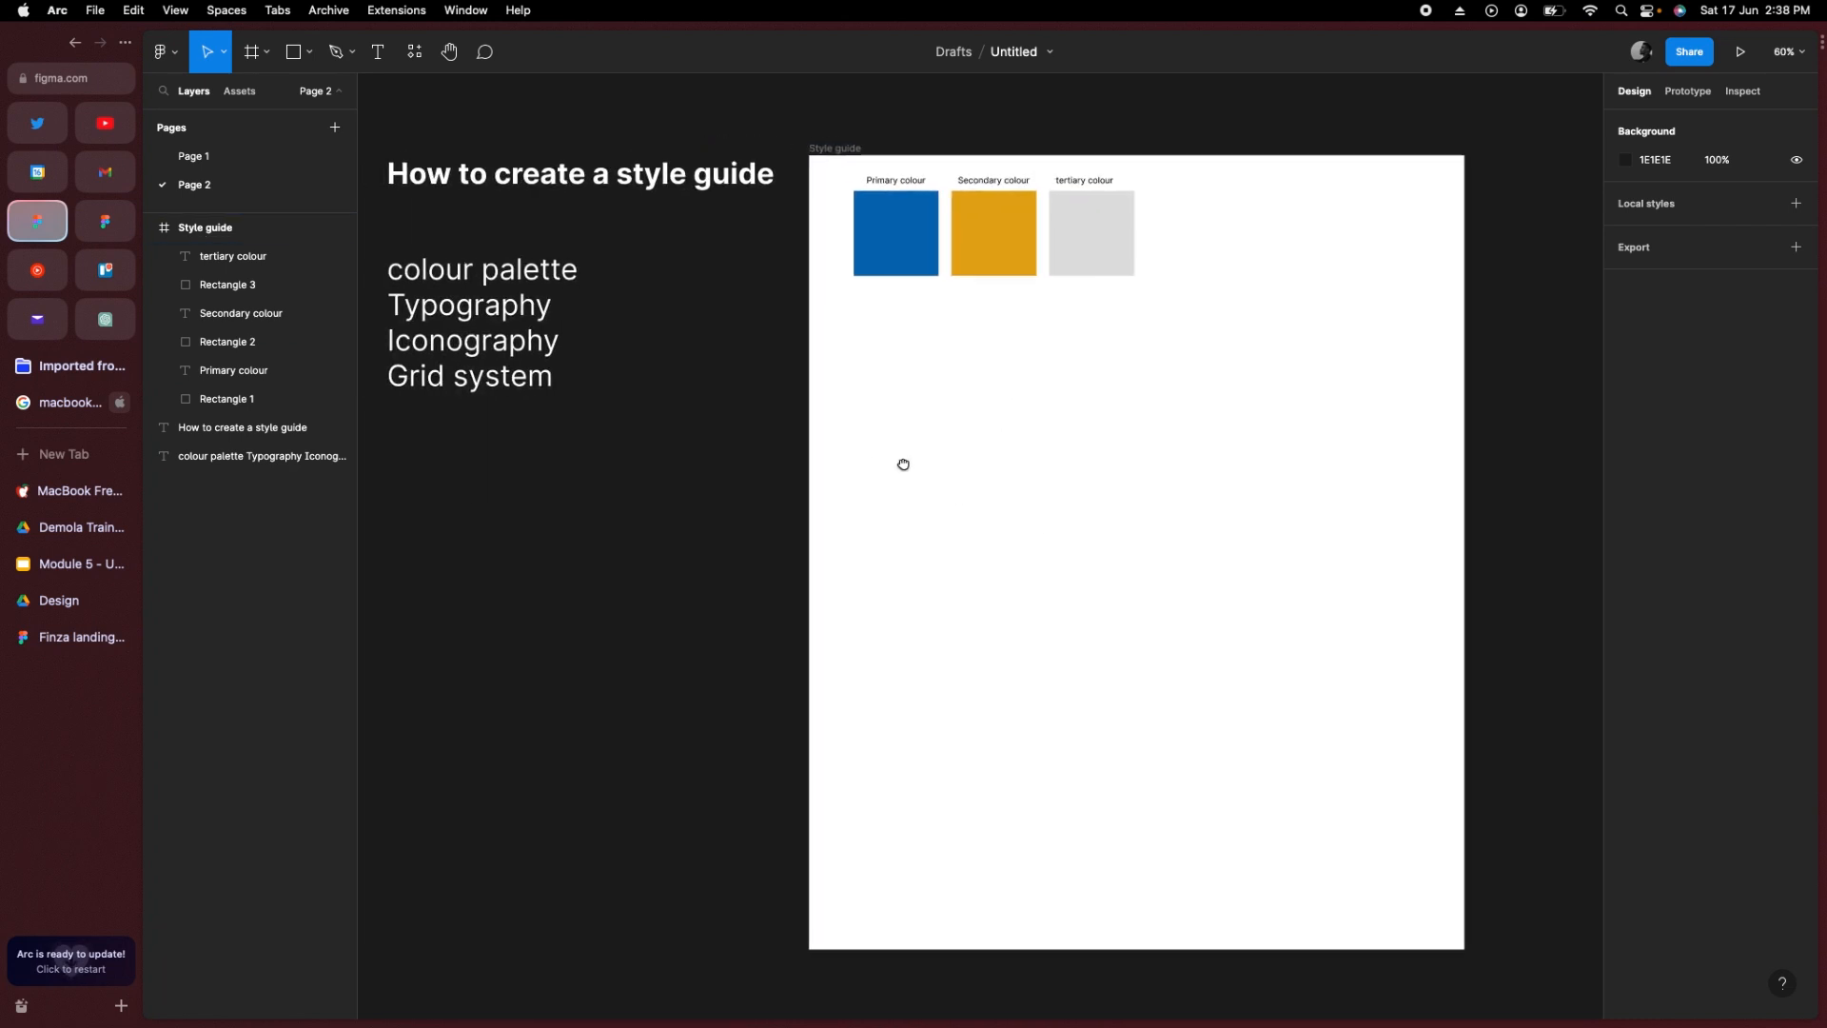
click(376, 55)
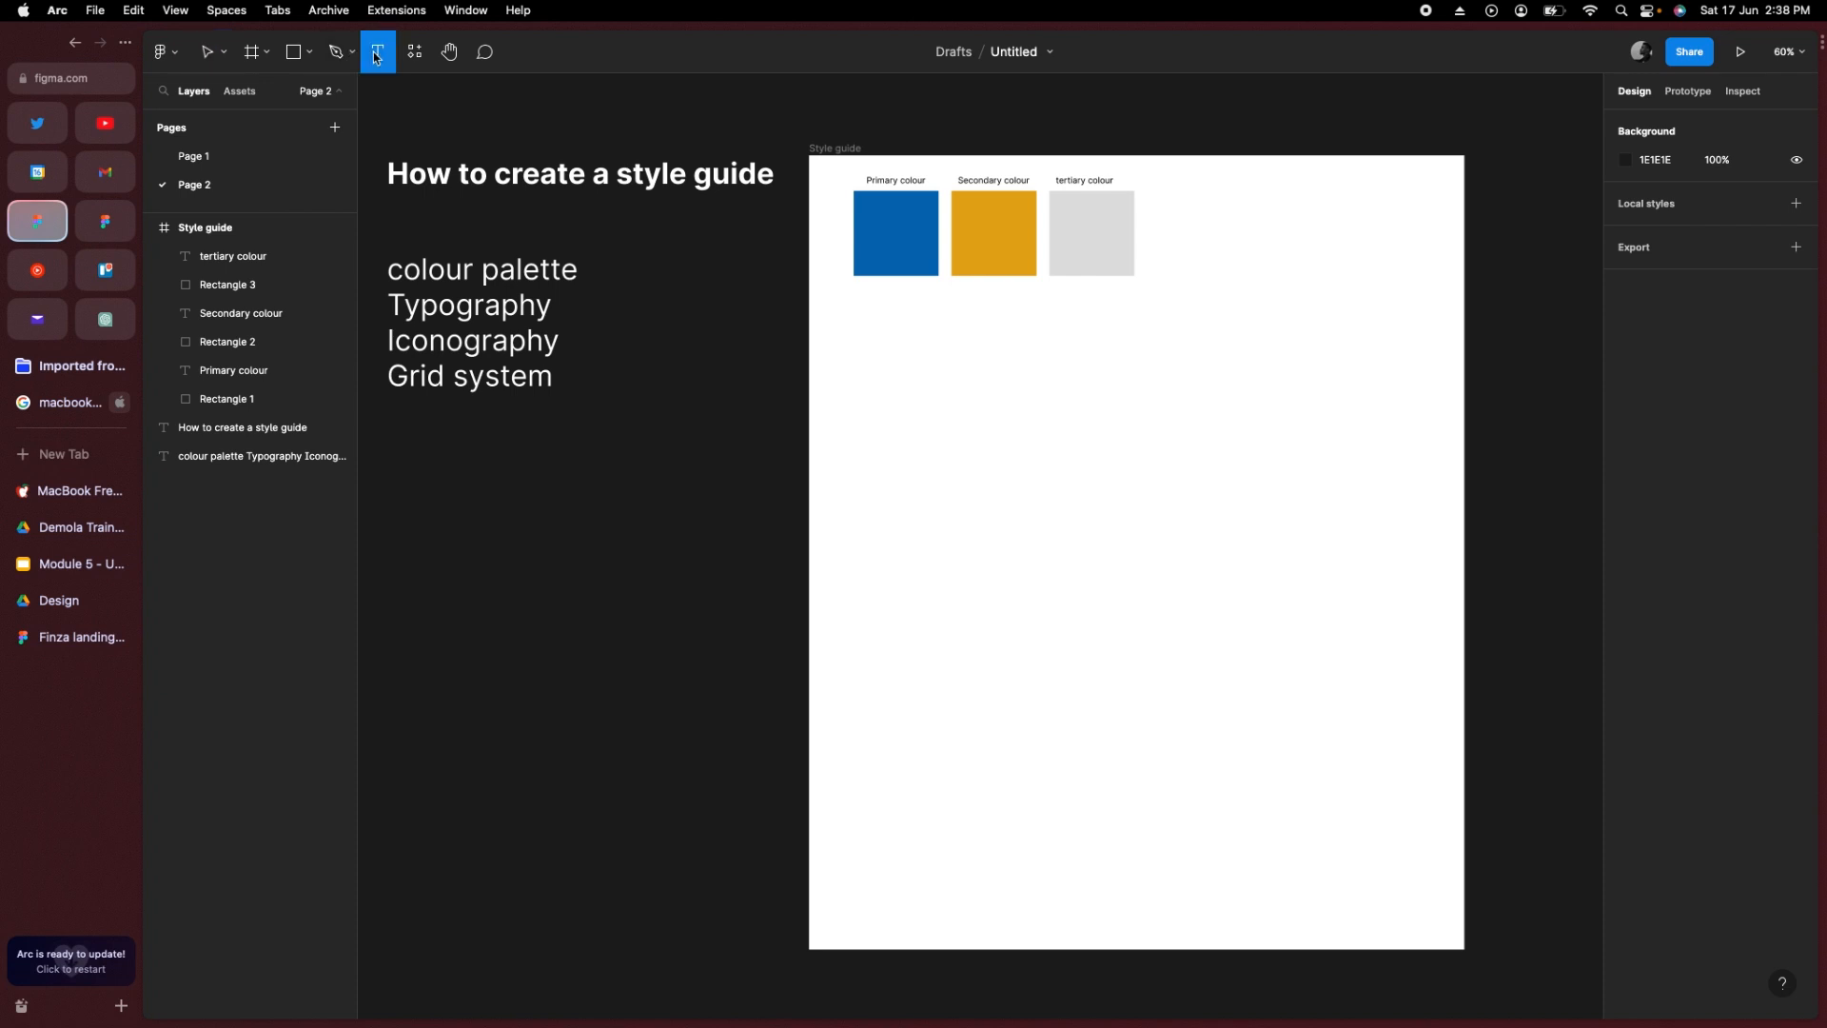
click(875, 610)
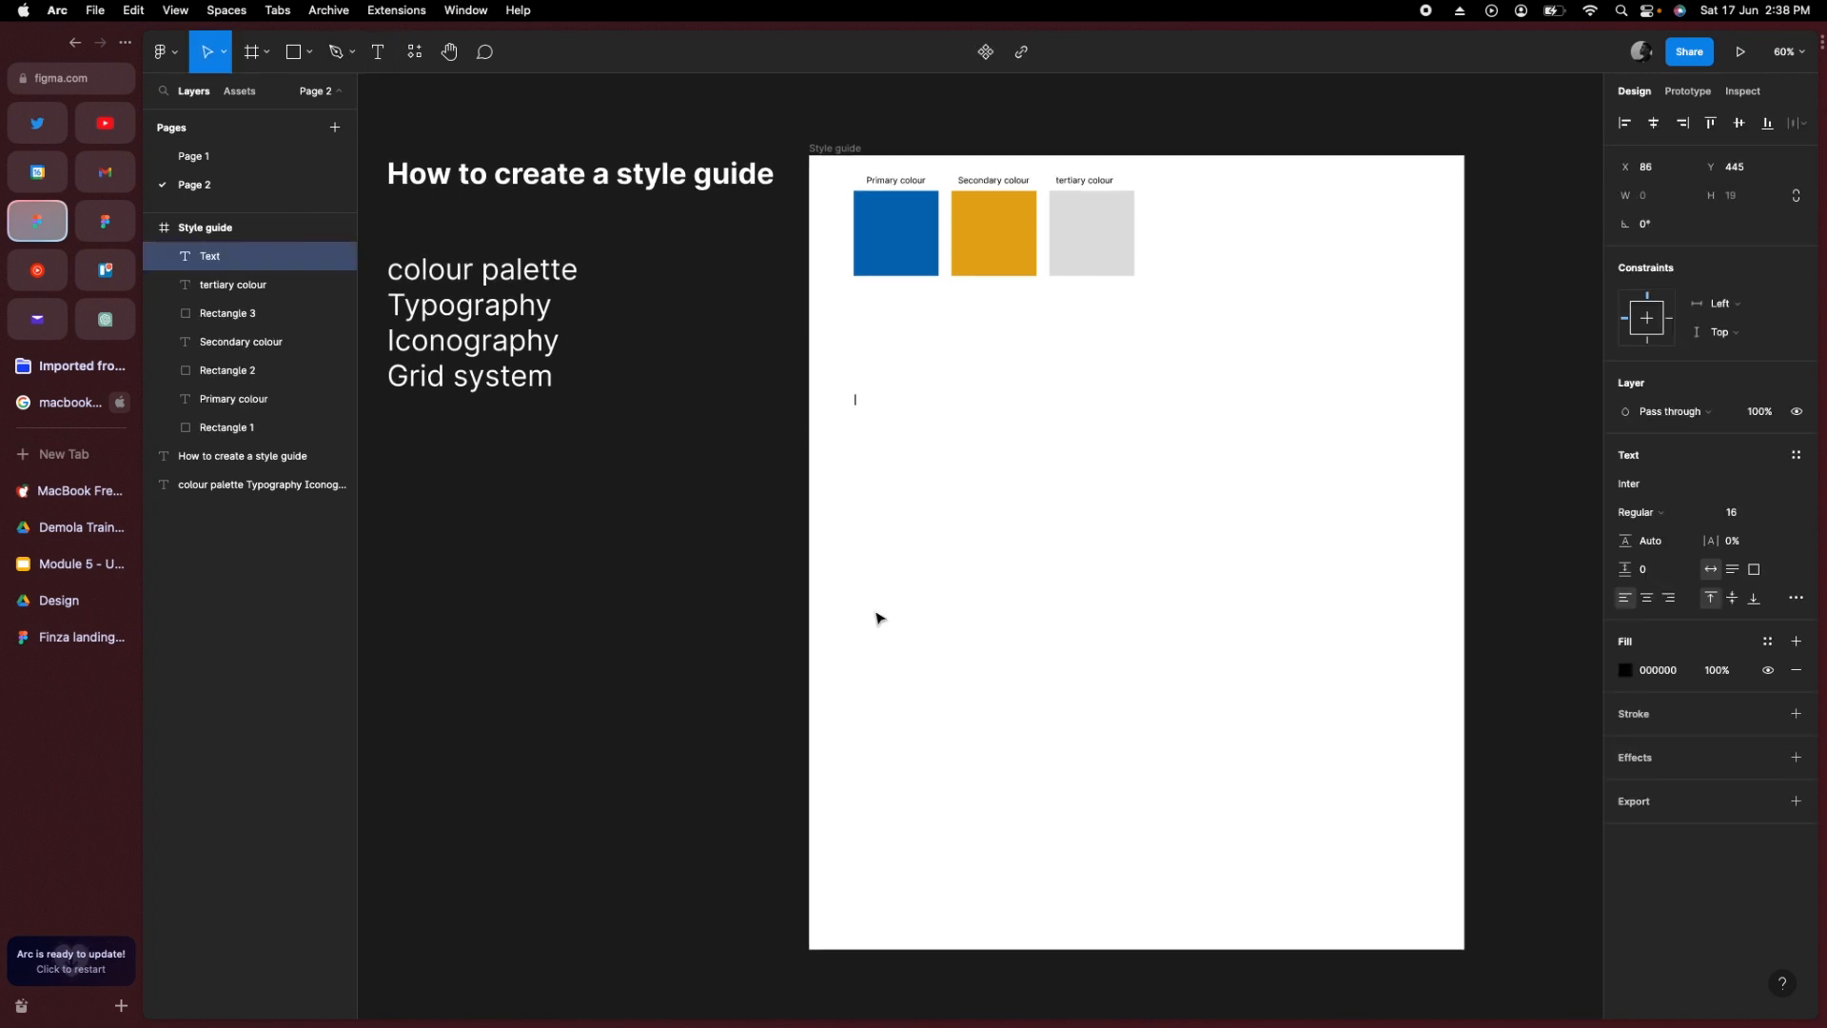
text(Thi)
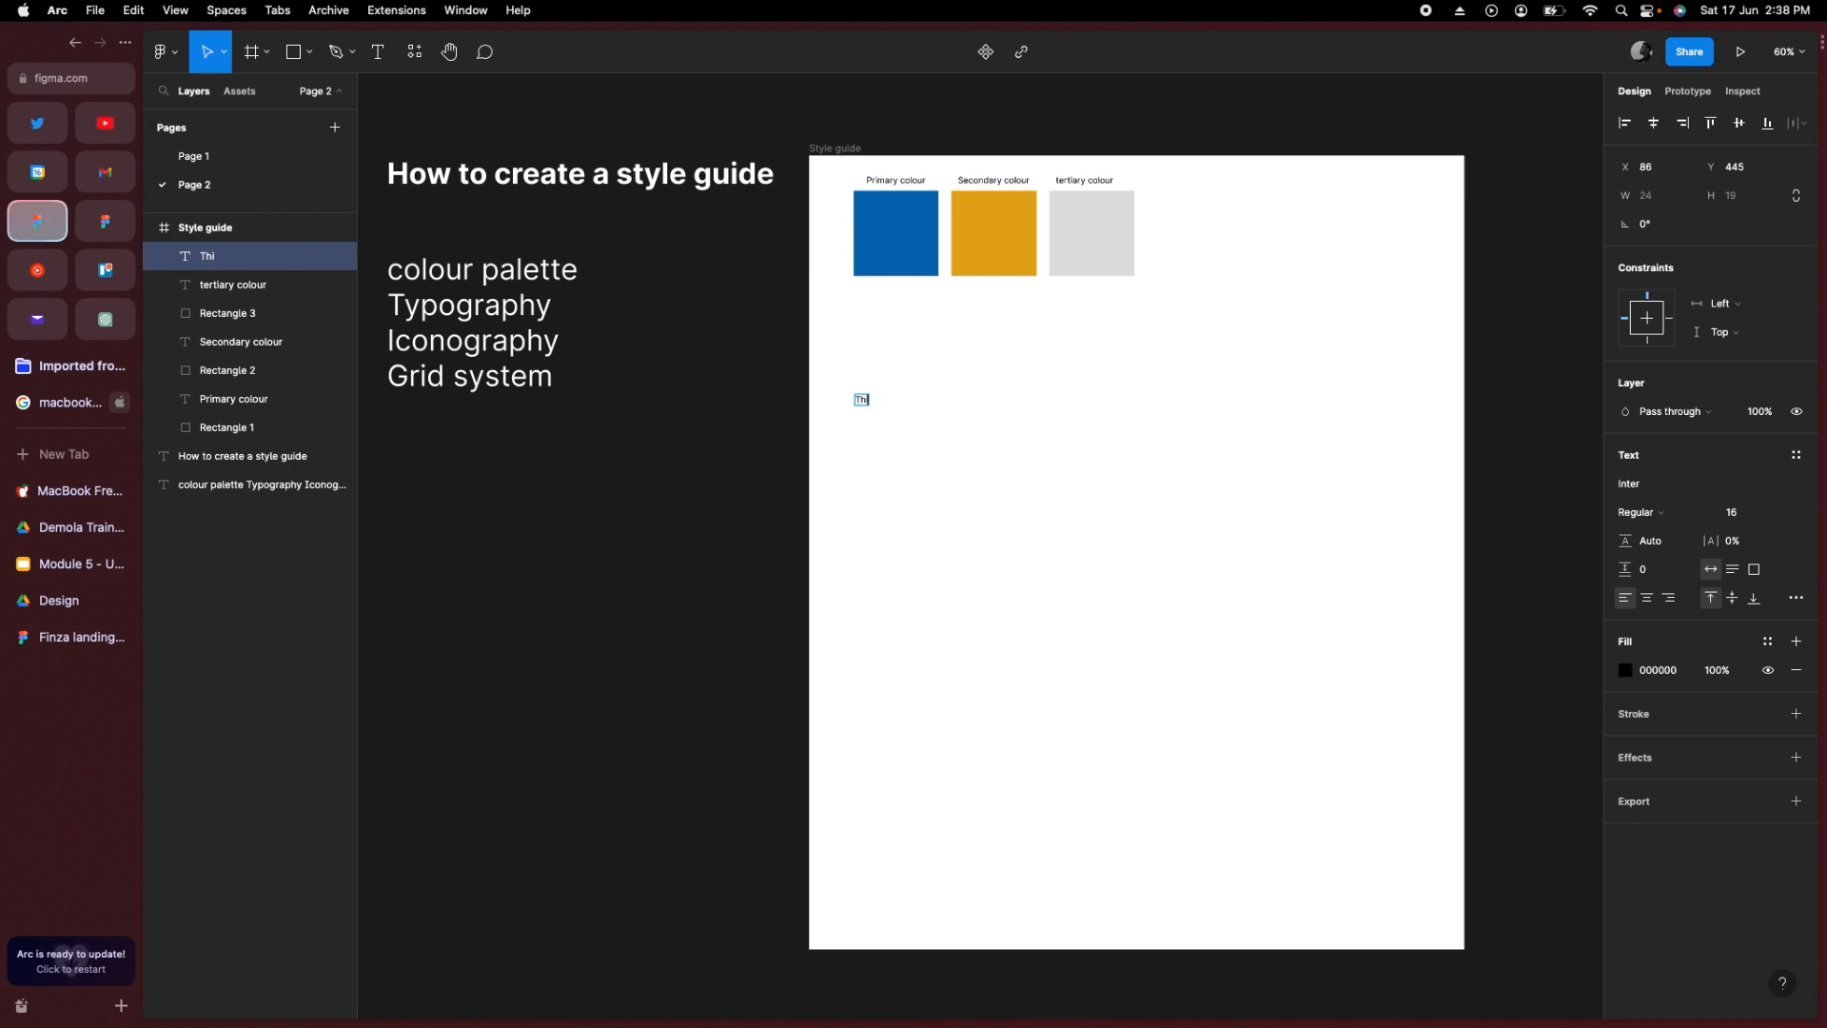
text(s is my header 1)
key(Escape)
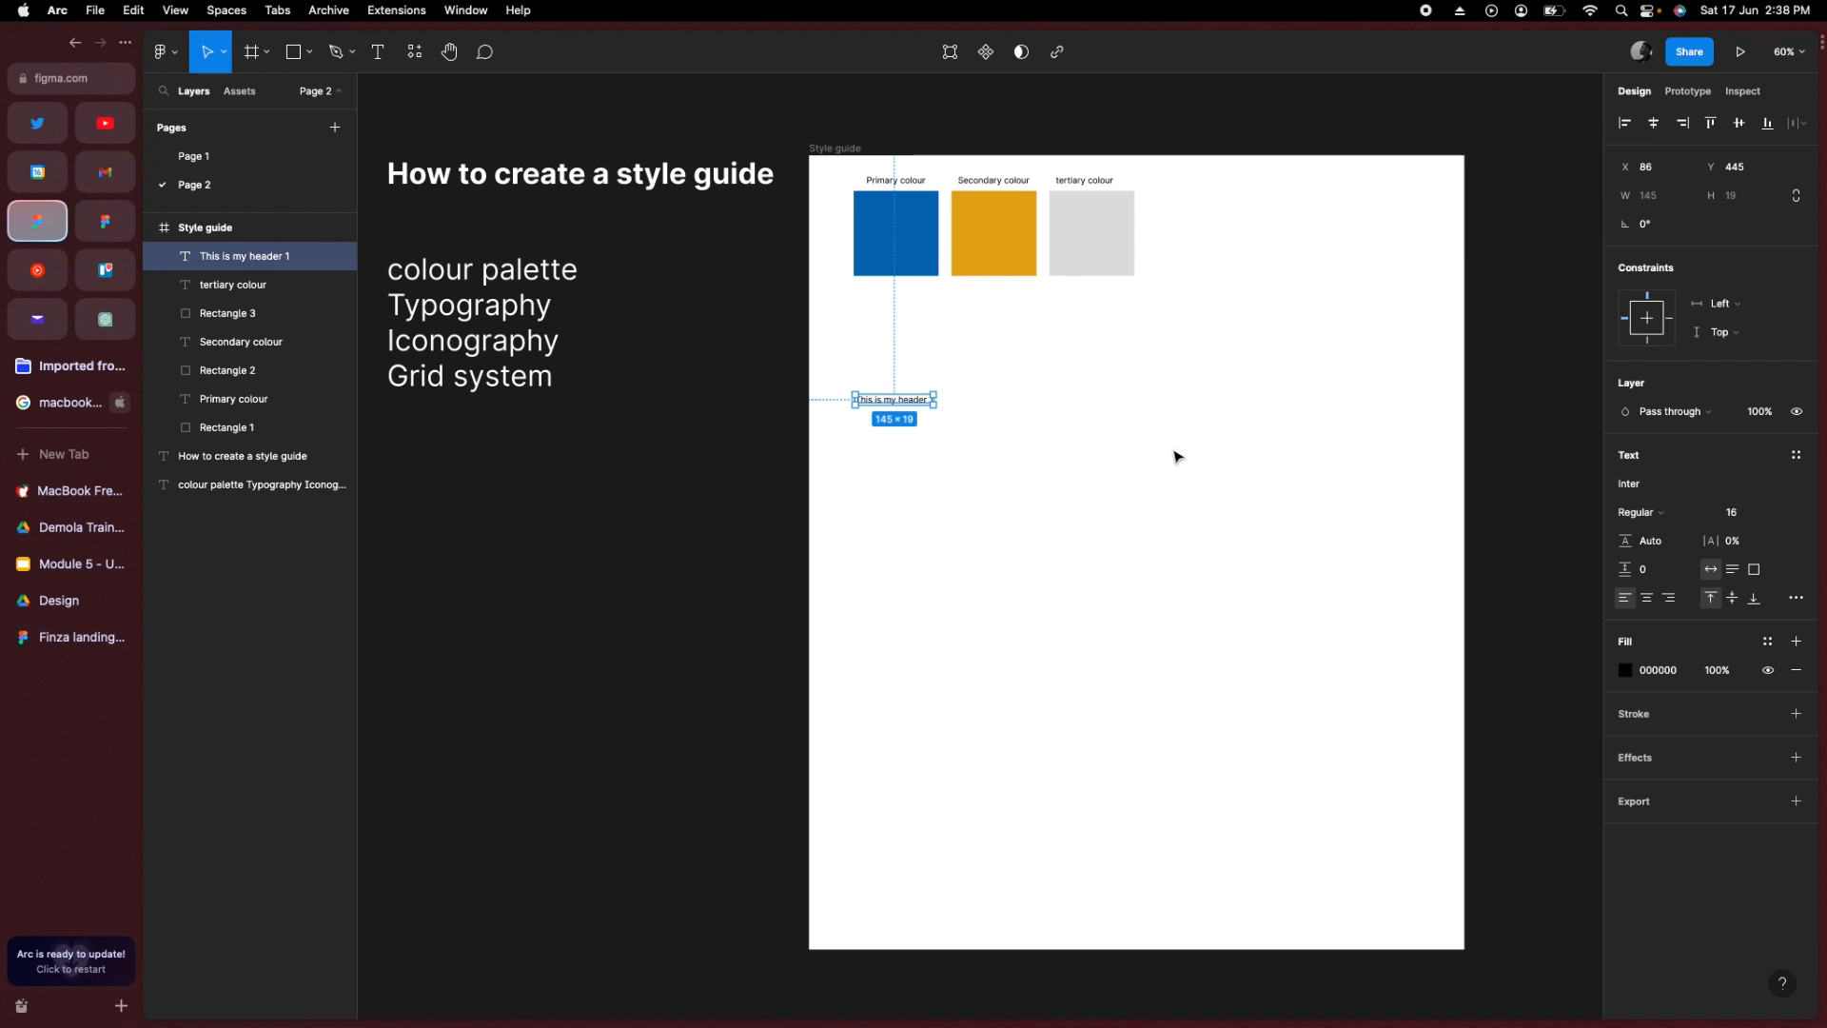
click(1124, 445)
Step: Set the "This is my header 1" text to font size 56 and Bold weight
scroll(1124, 444, up, 5)
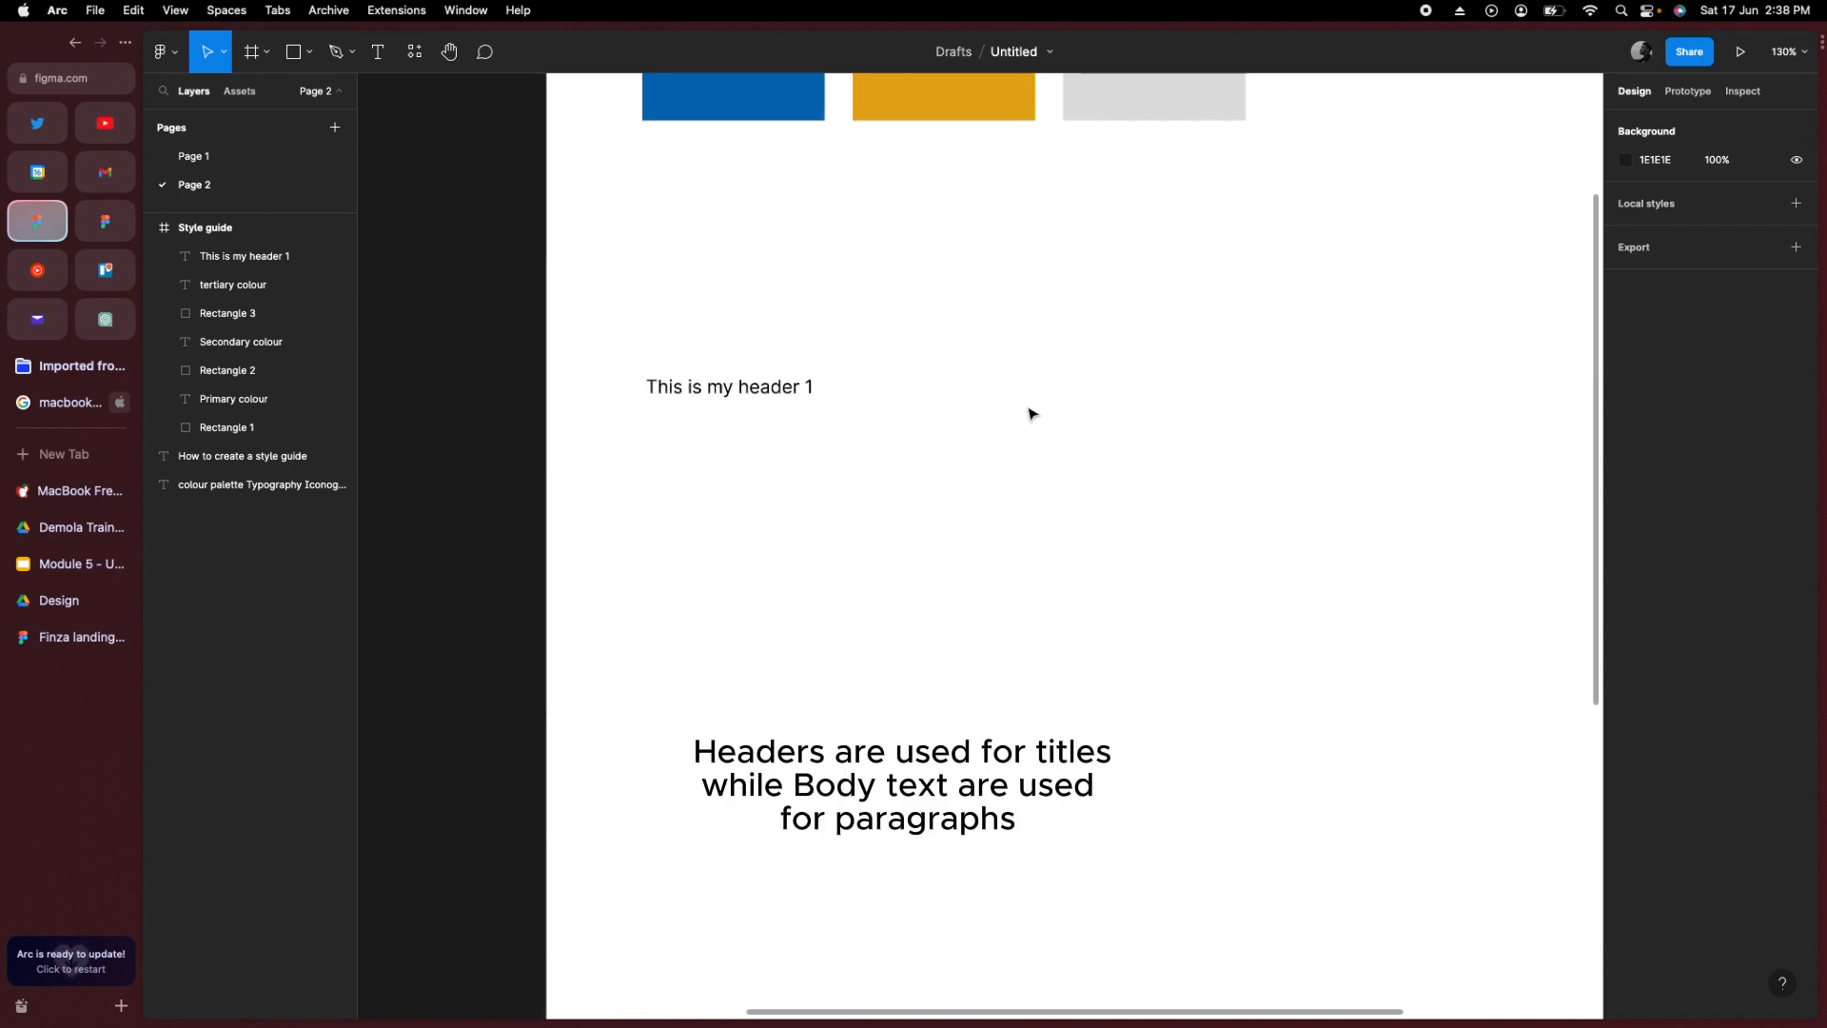
scroll(1032, 413, down, 1)
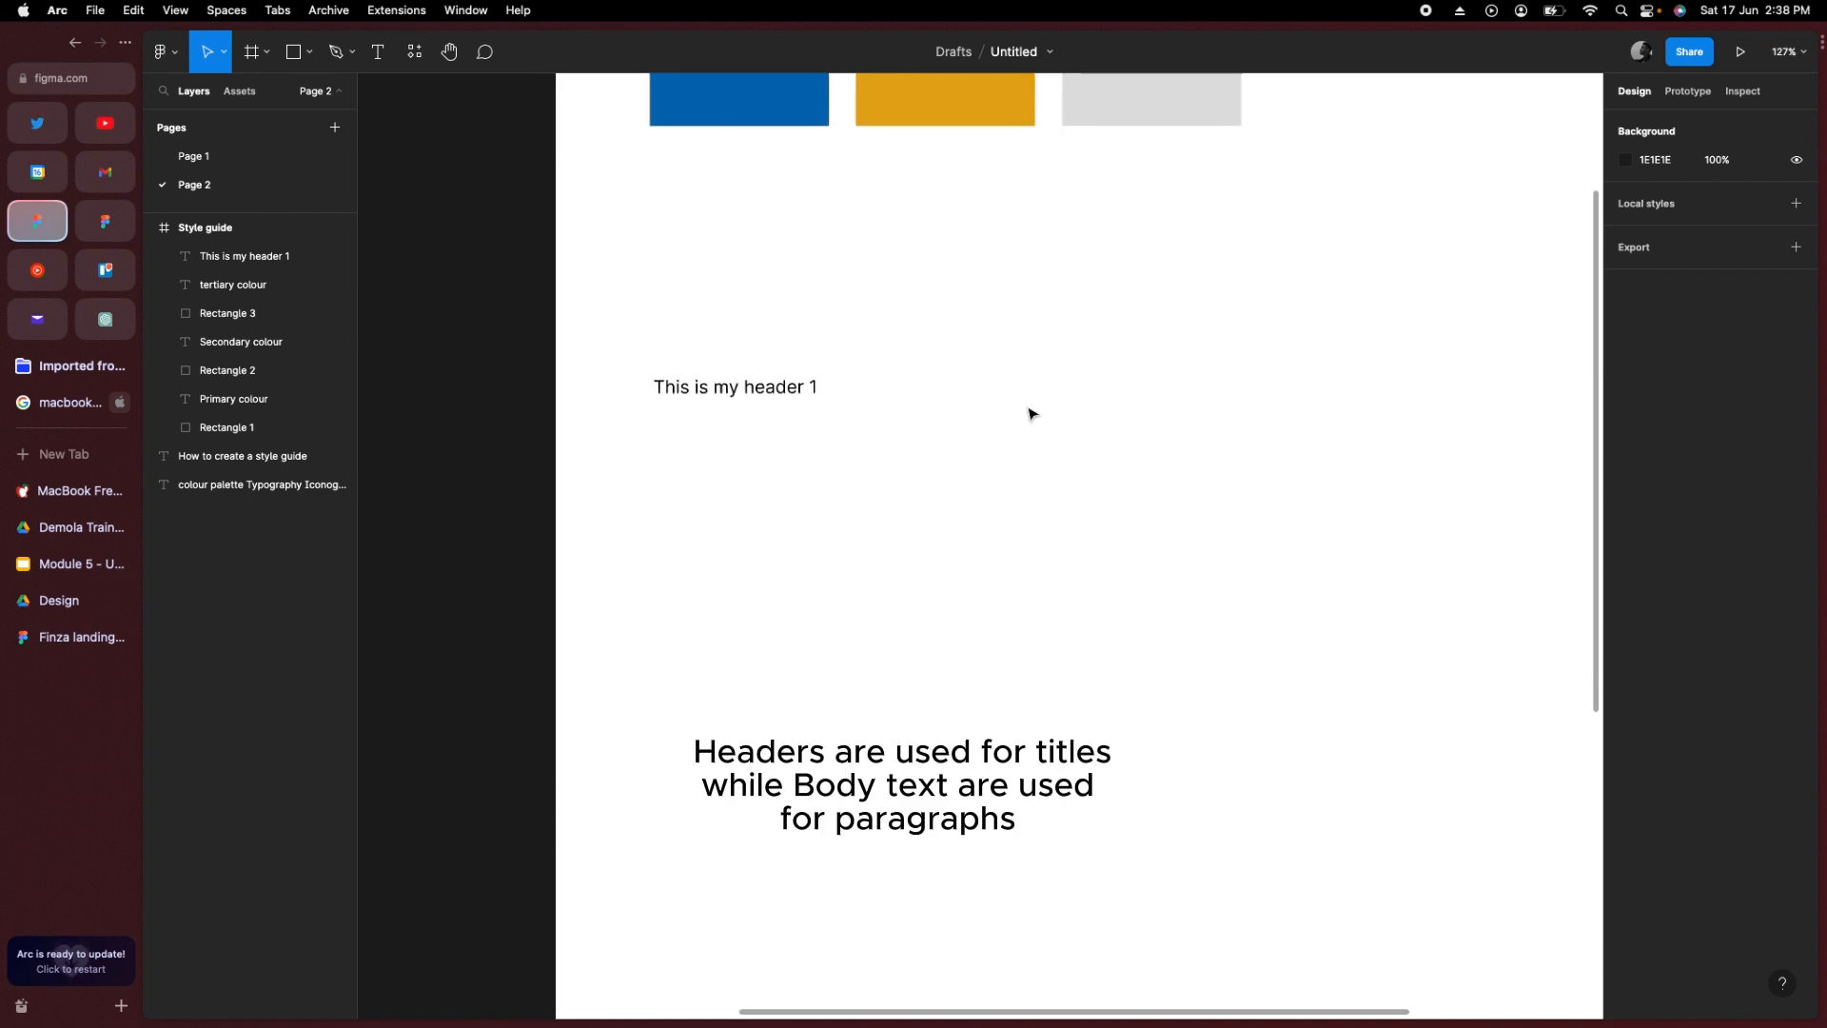
scroll(1033, 424, right, 2)
scroll(1032, 423, down, 1)
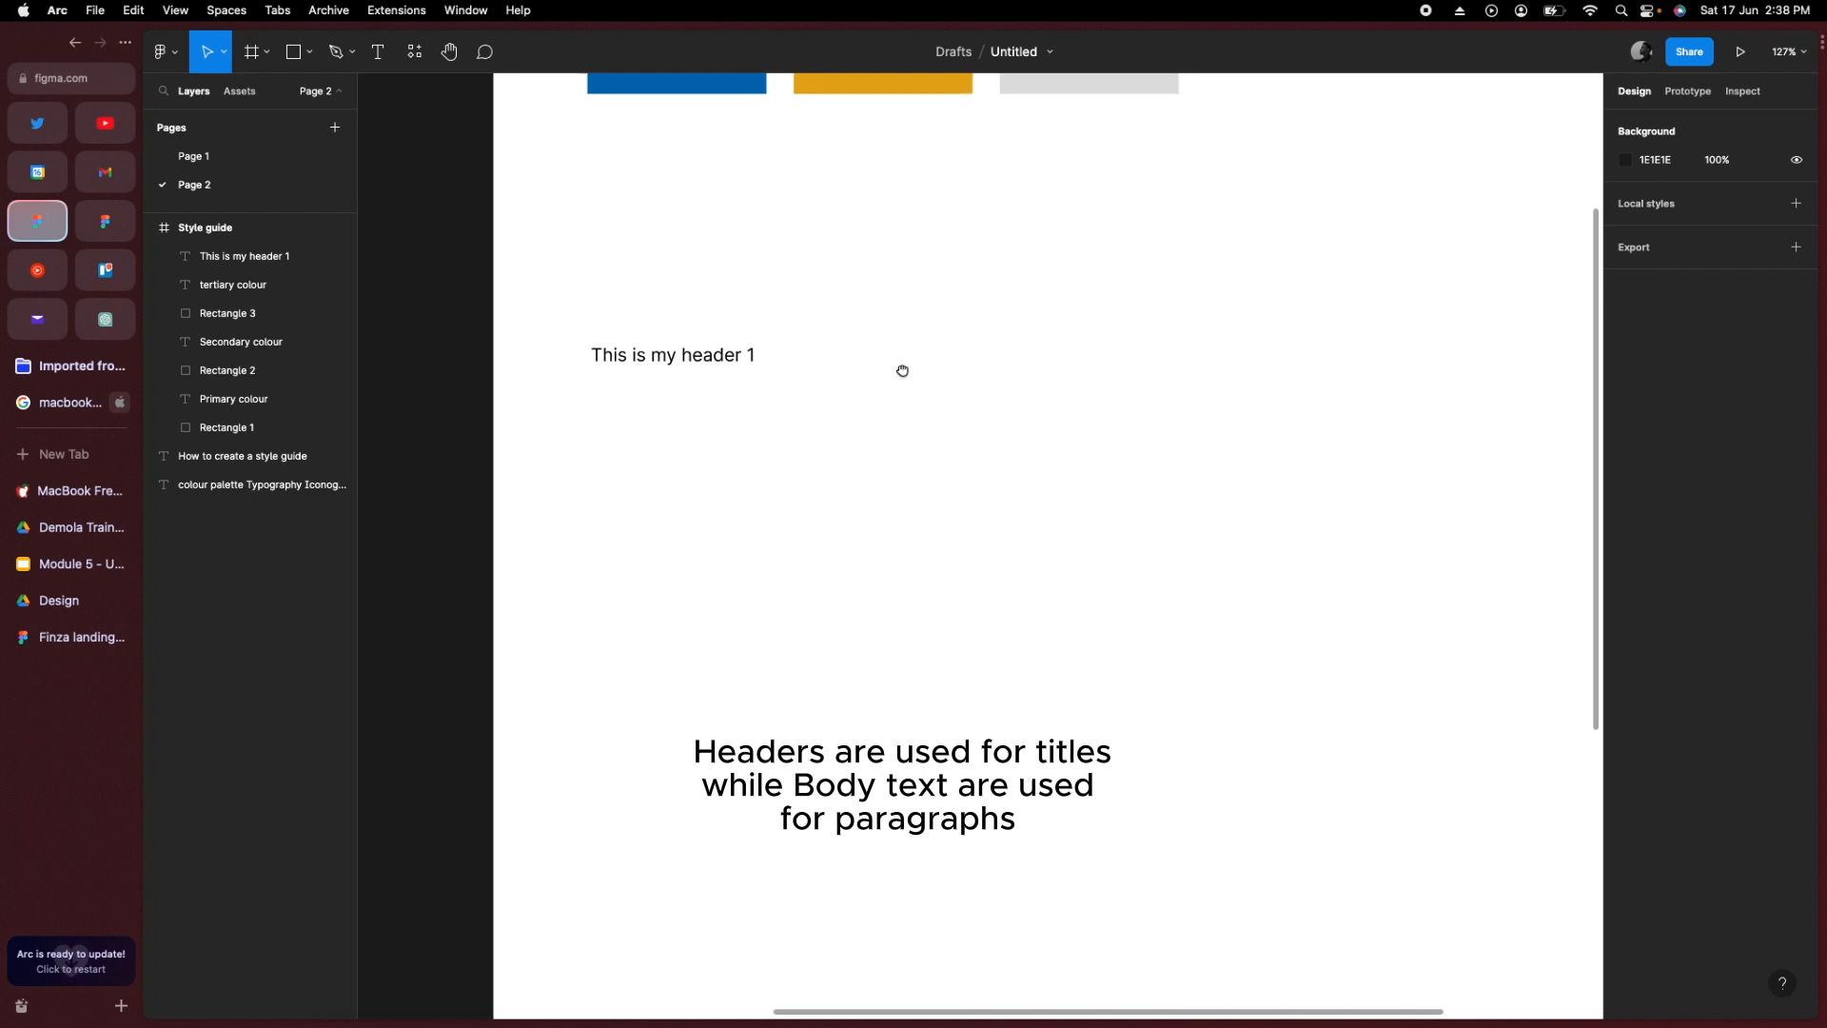
scroll(766, 354, down, 3)
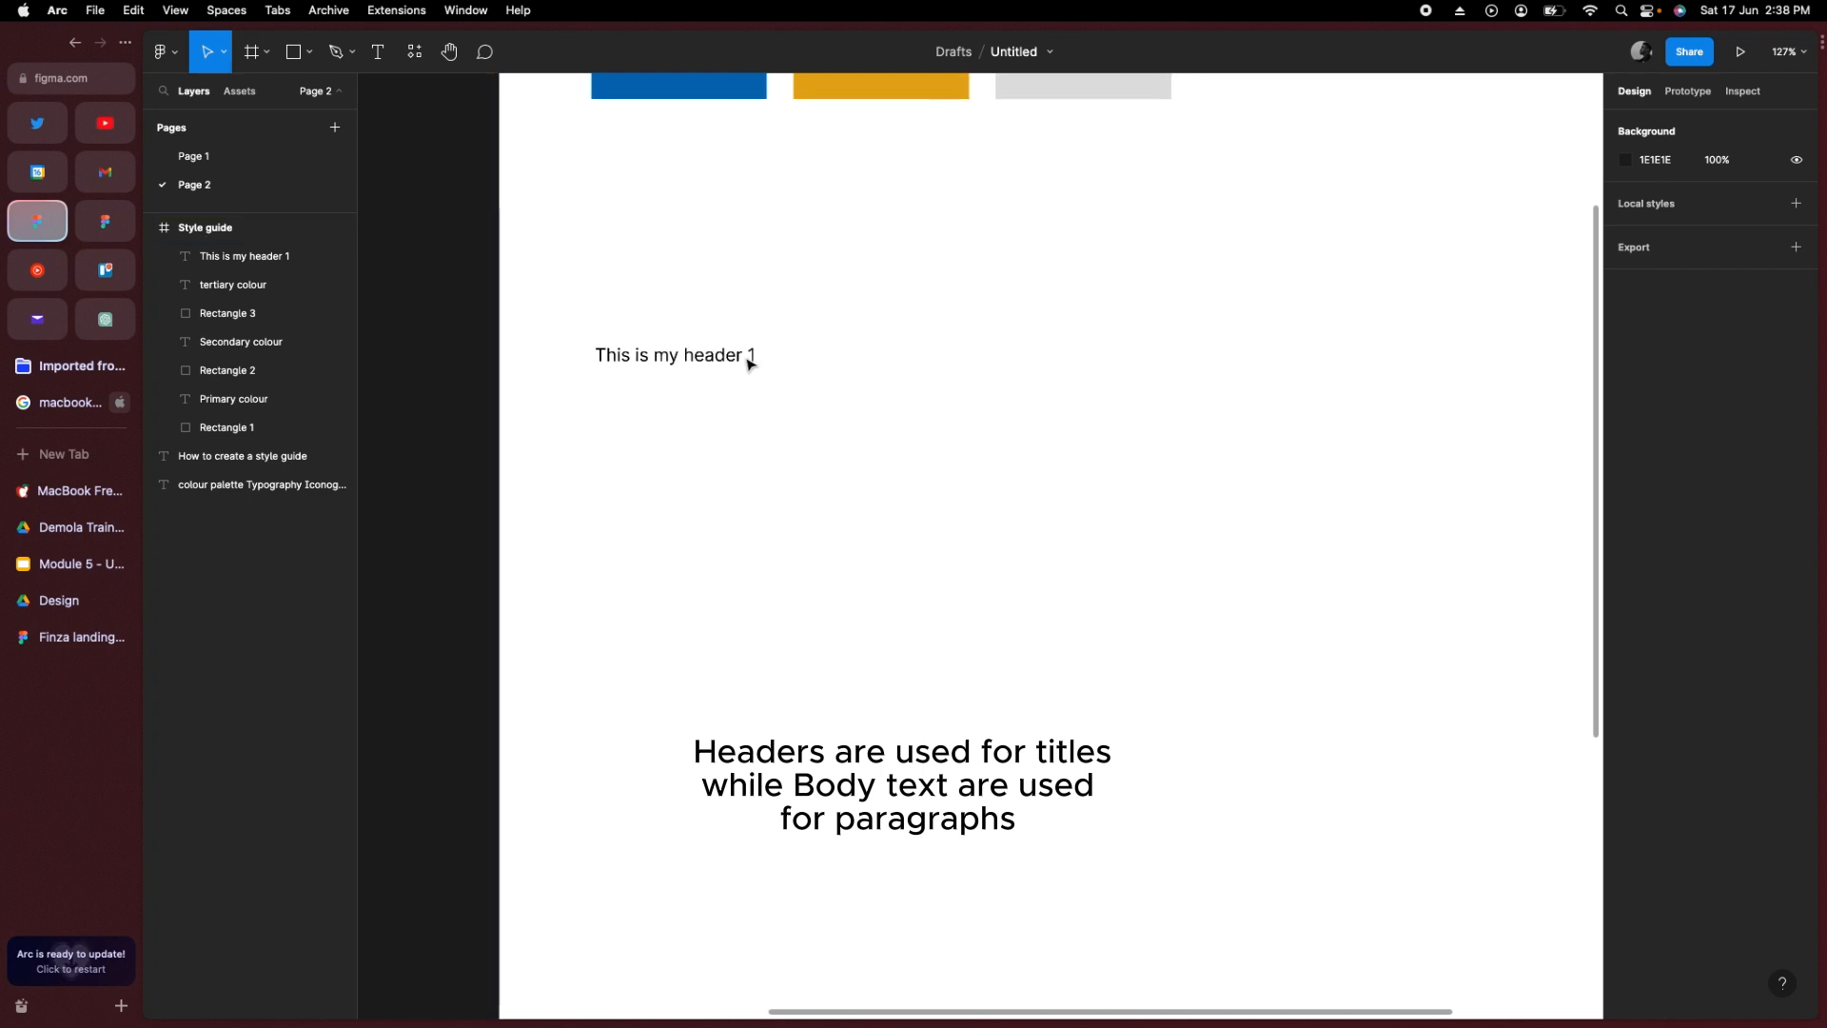
click(681, 351)
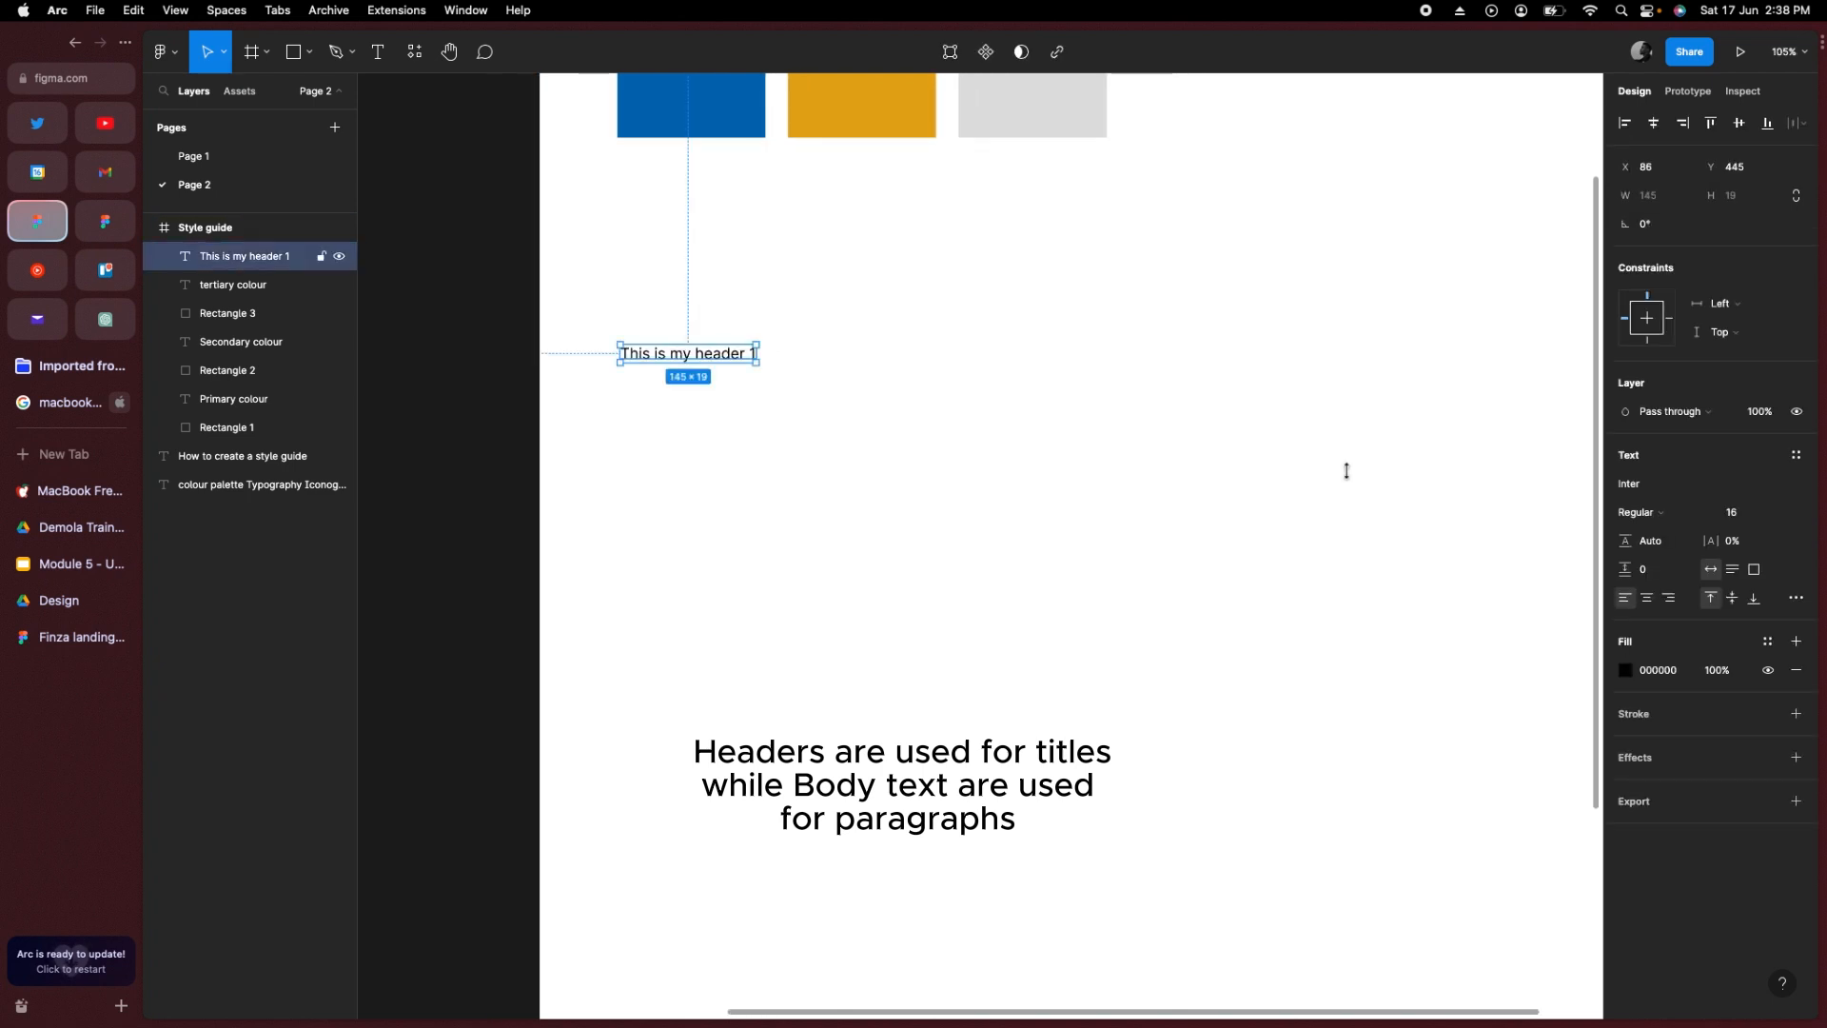
click(1748, 517)
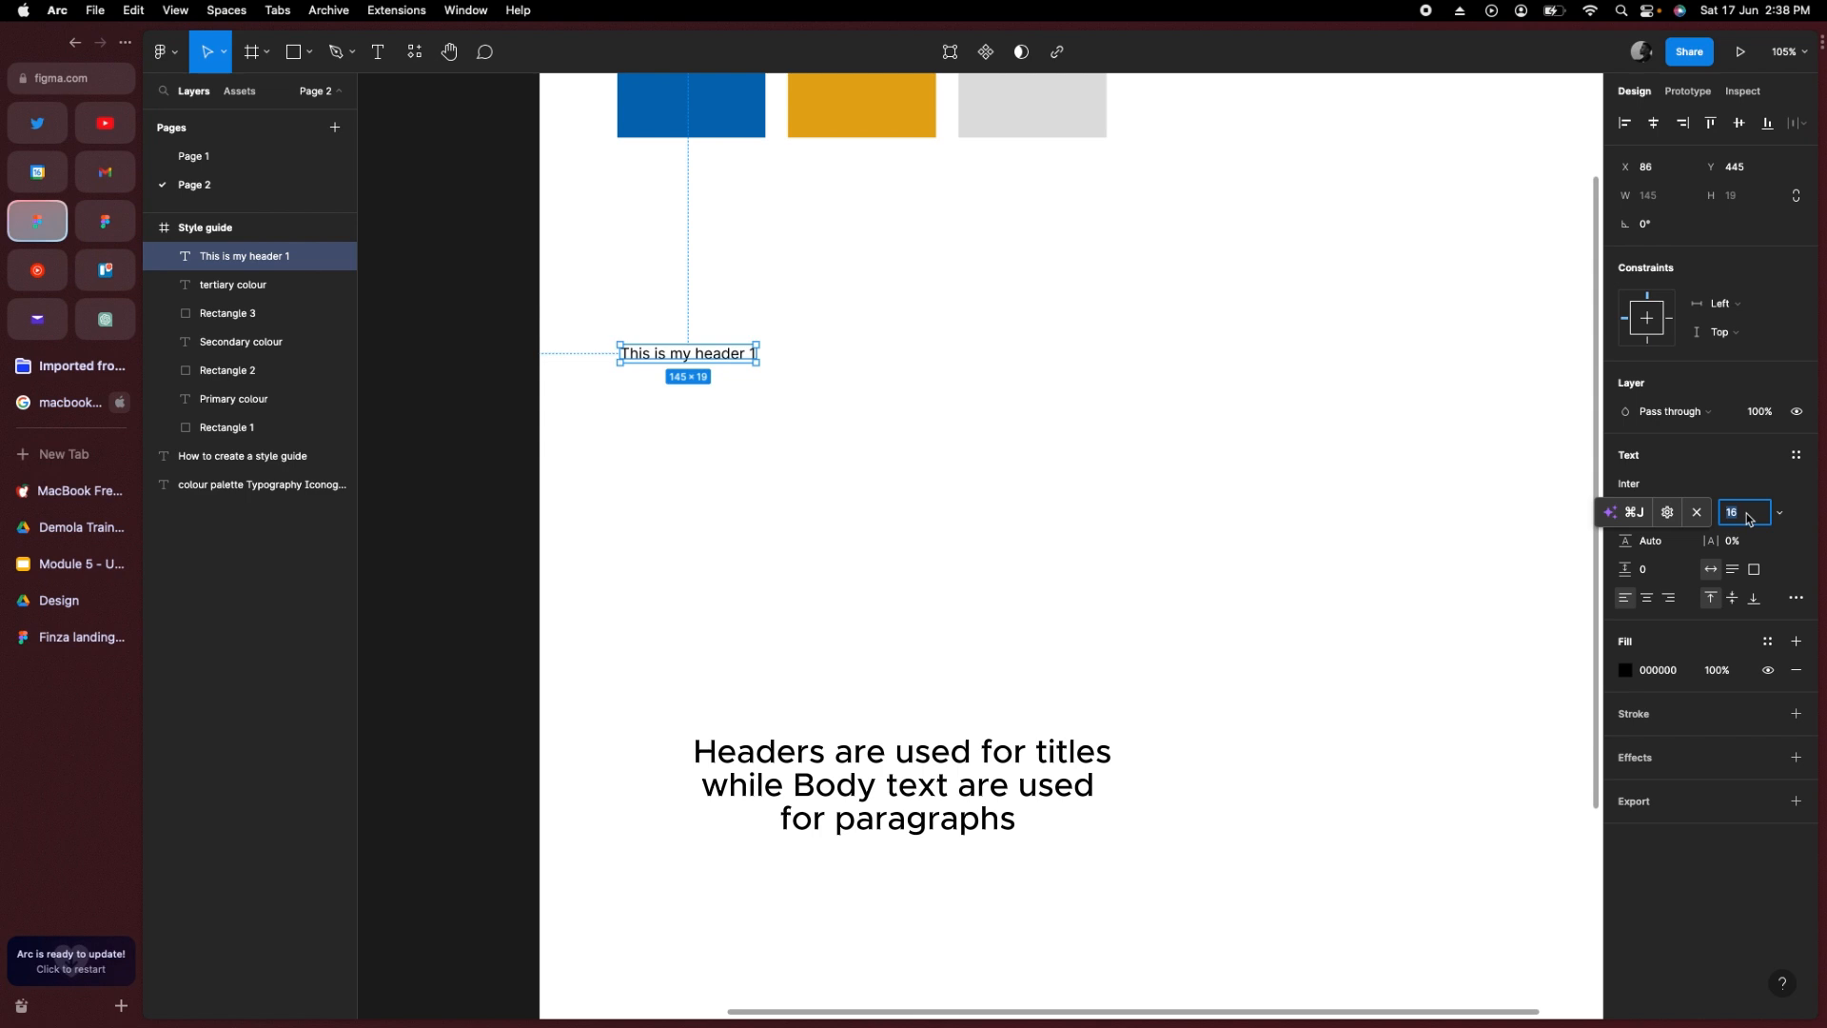
text(56)
key(Return)
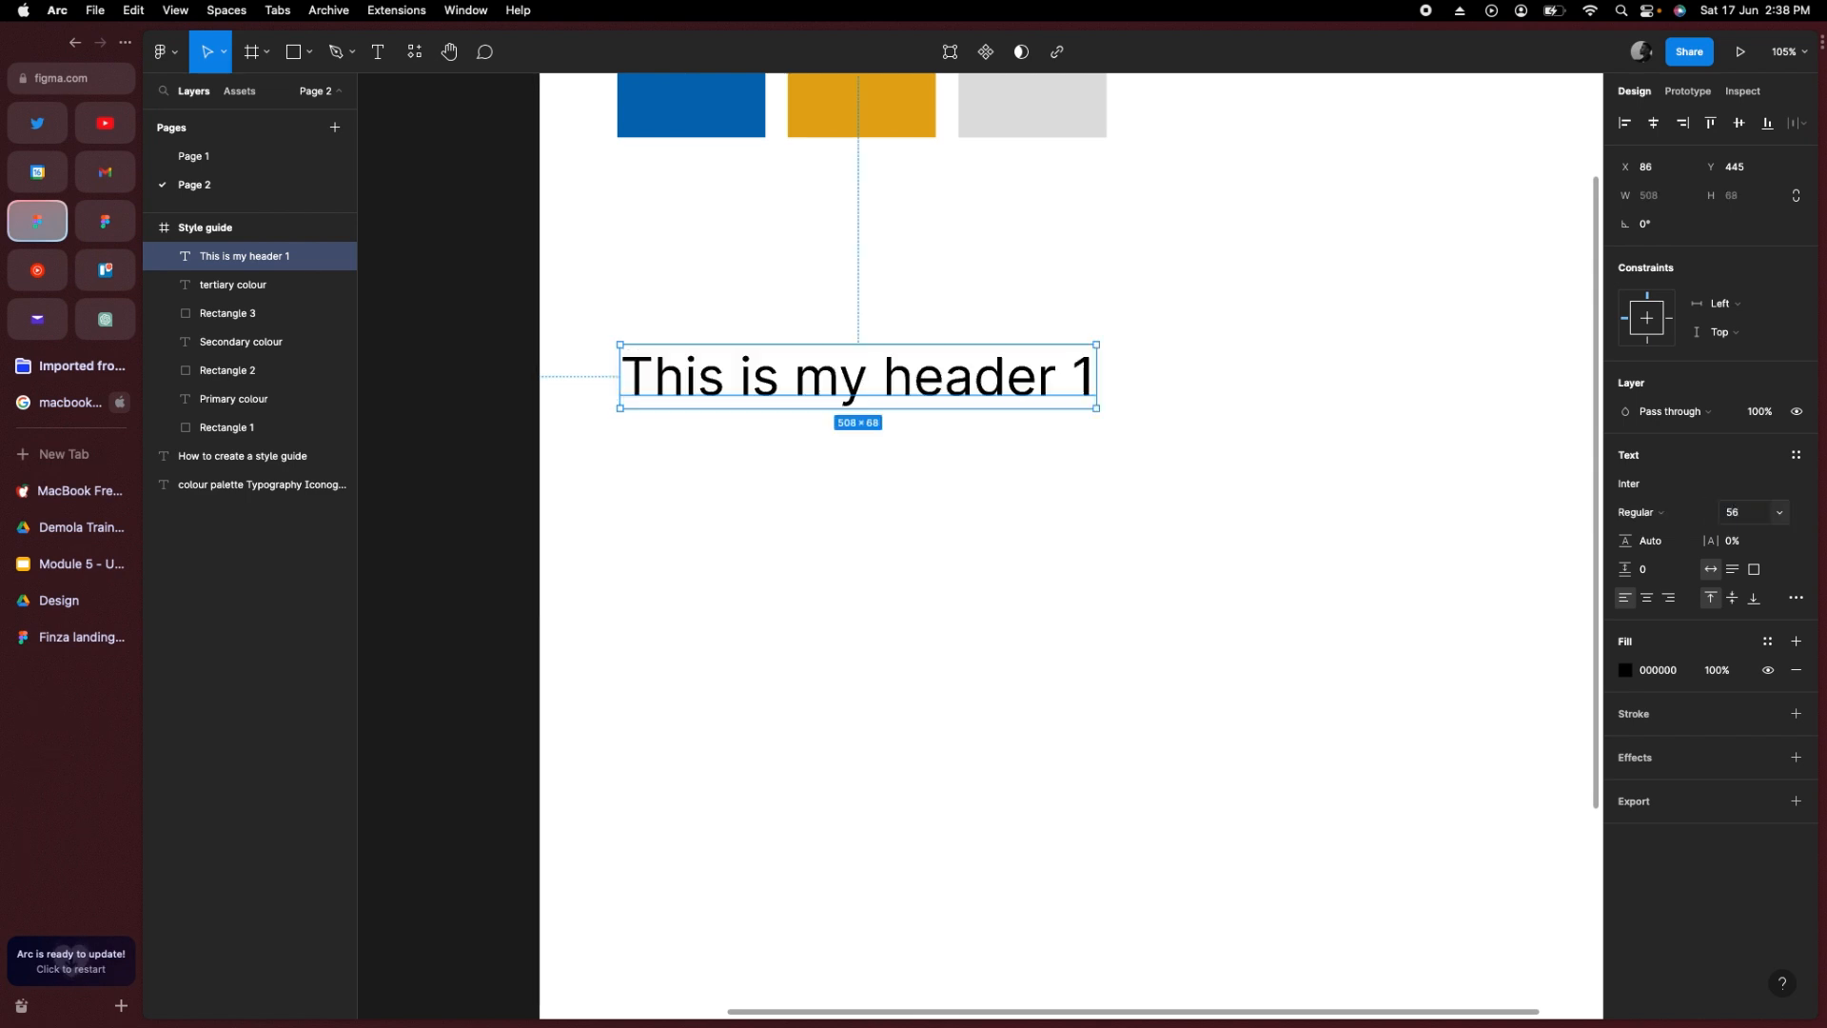
click(1668, 517)
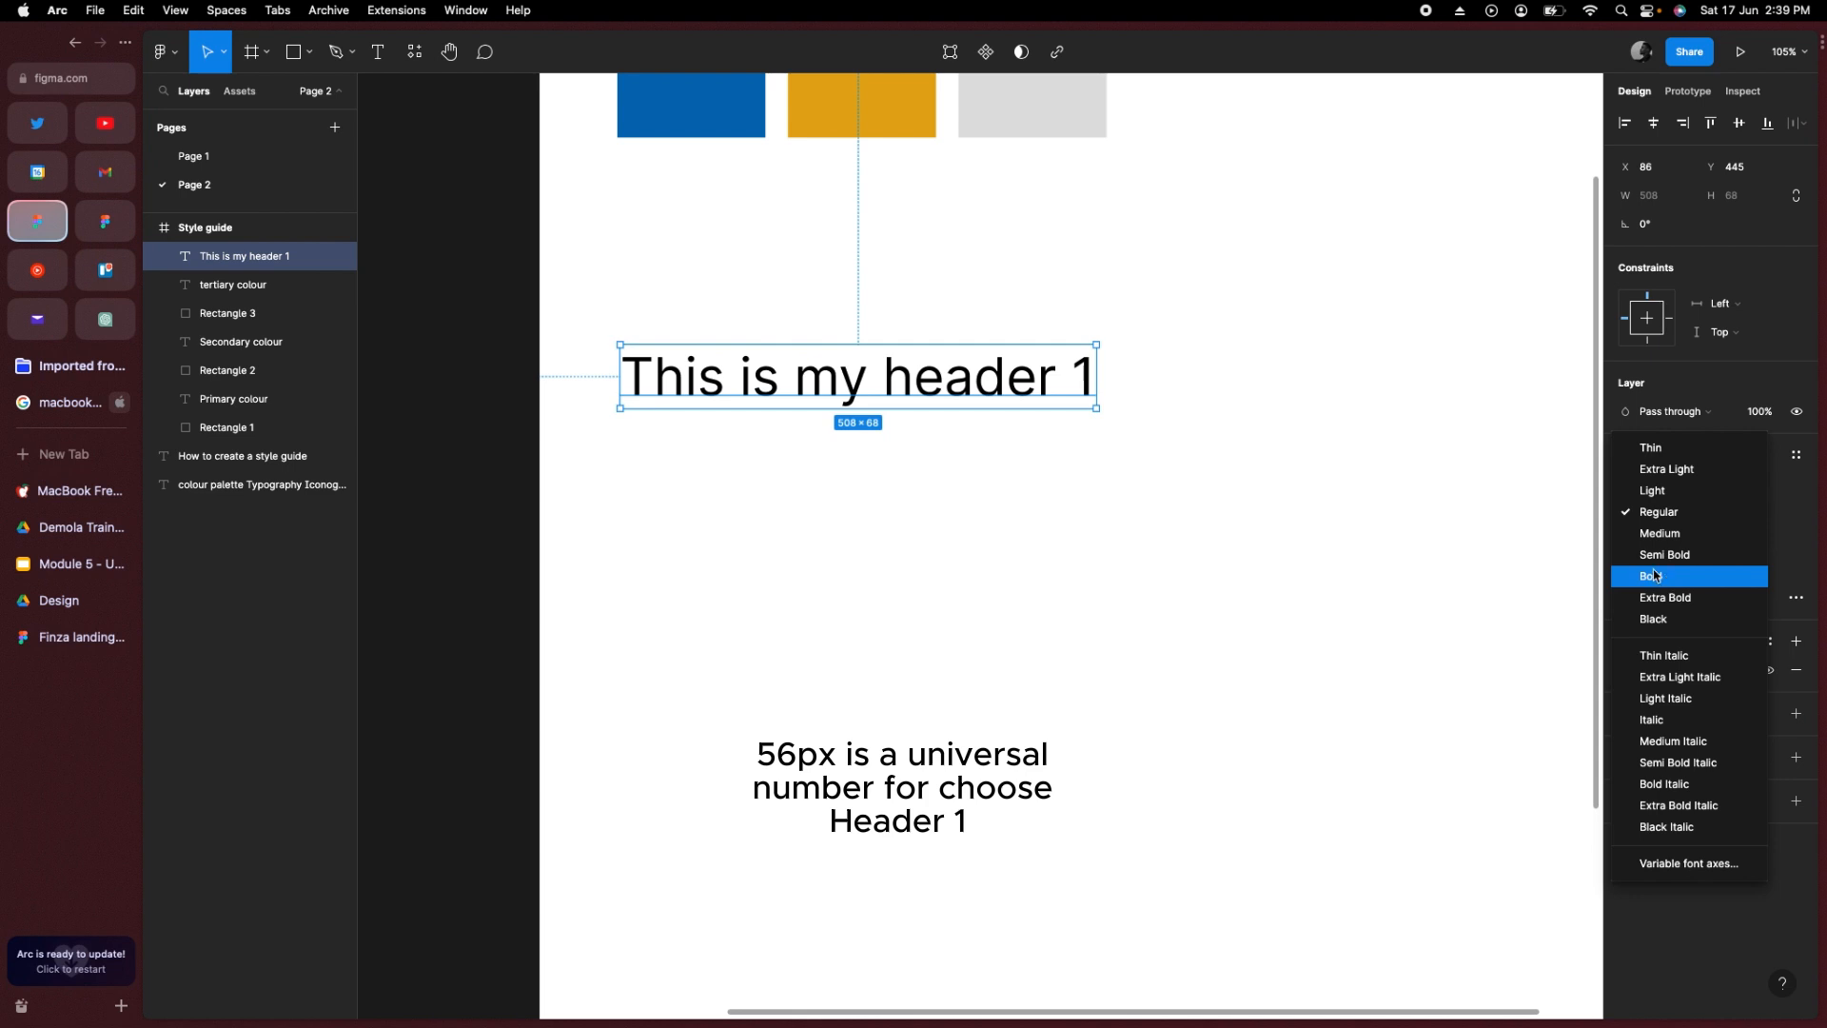
click(1655, 575)
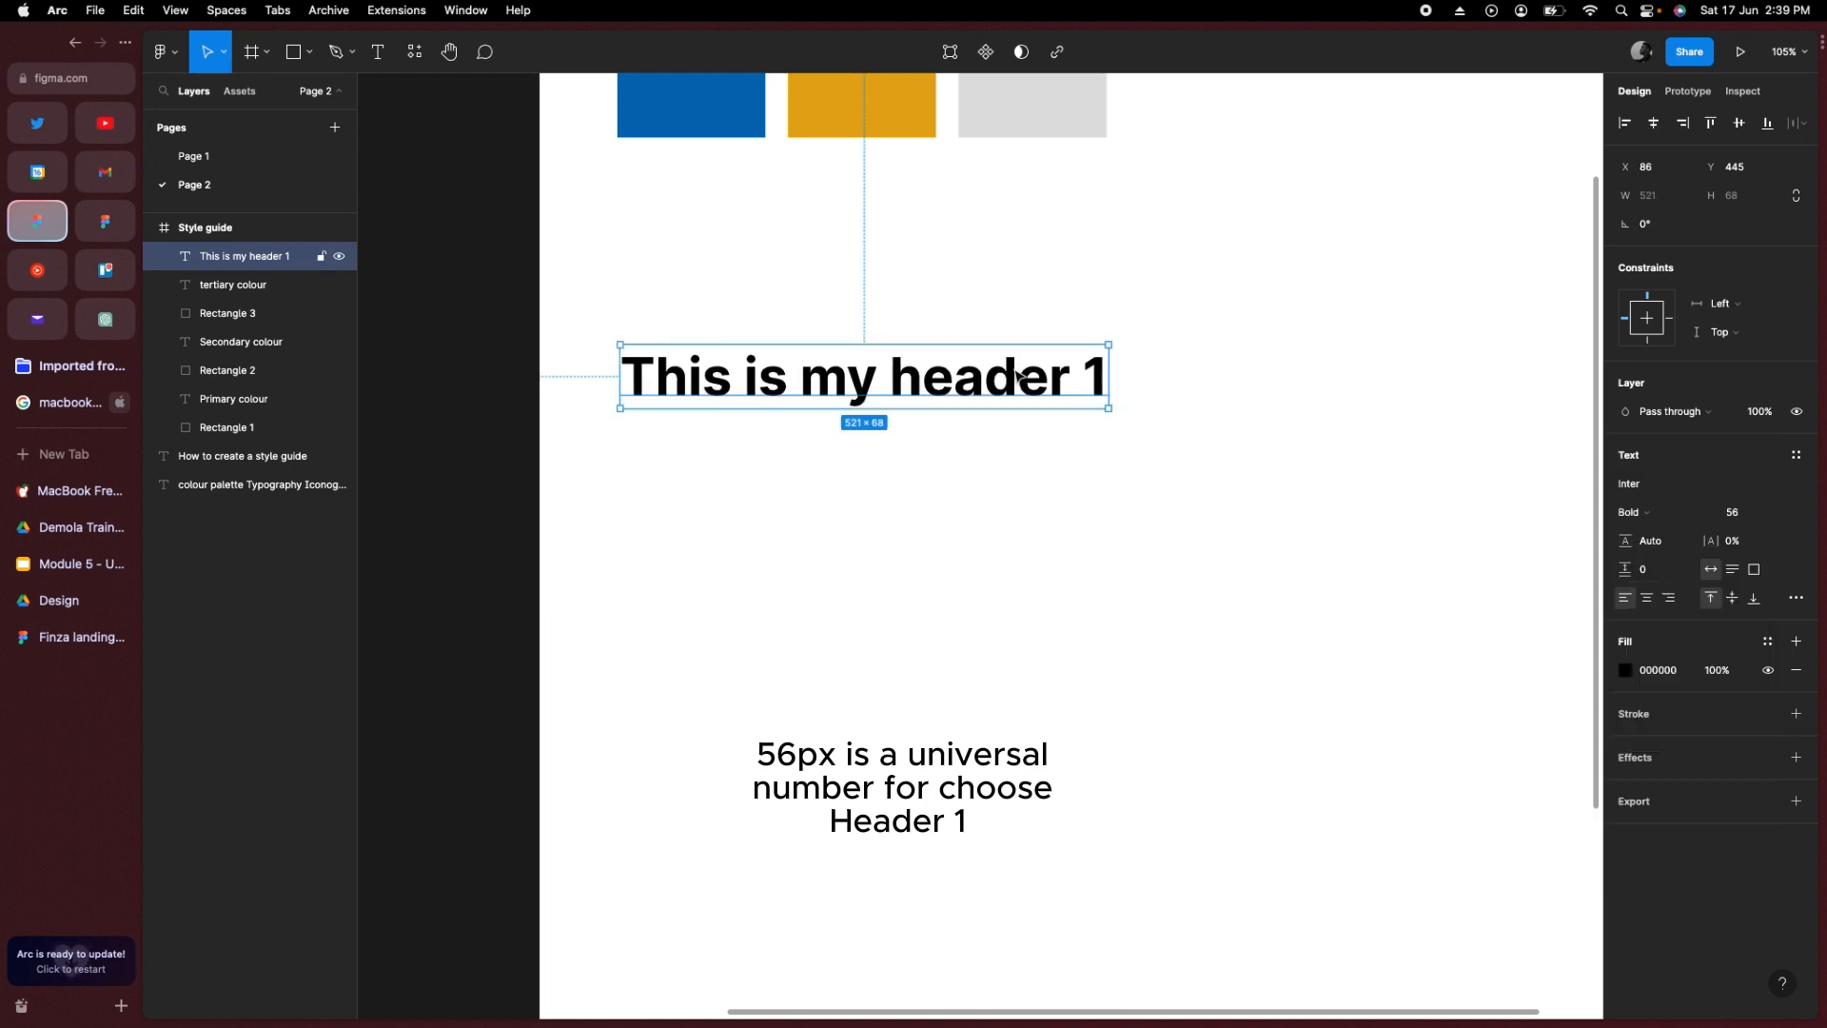
Step: Duplicate the header 1 line directly below itself and change the copy's text to "This is my header 2"
key(super+d)
drag(1005, 392, 1007, 449)
double_click(1087, 449)
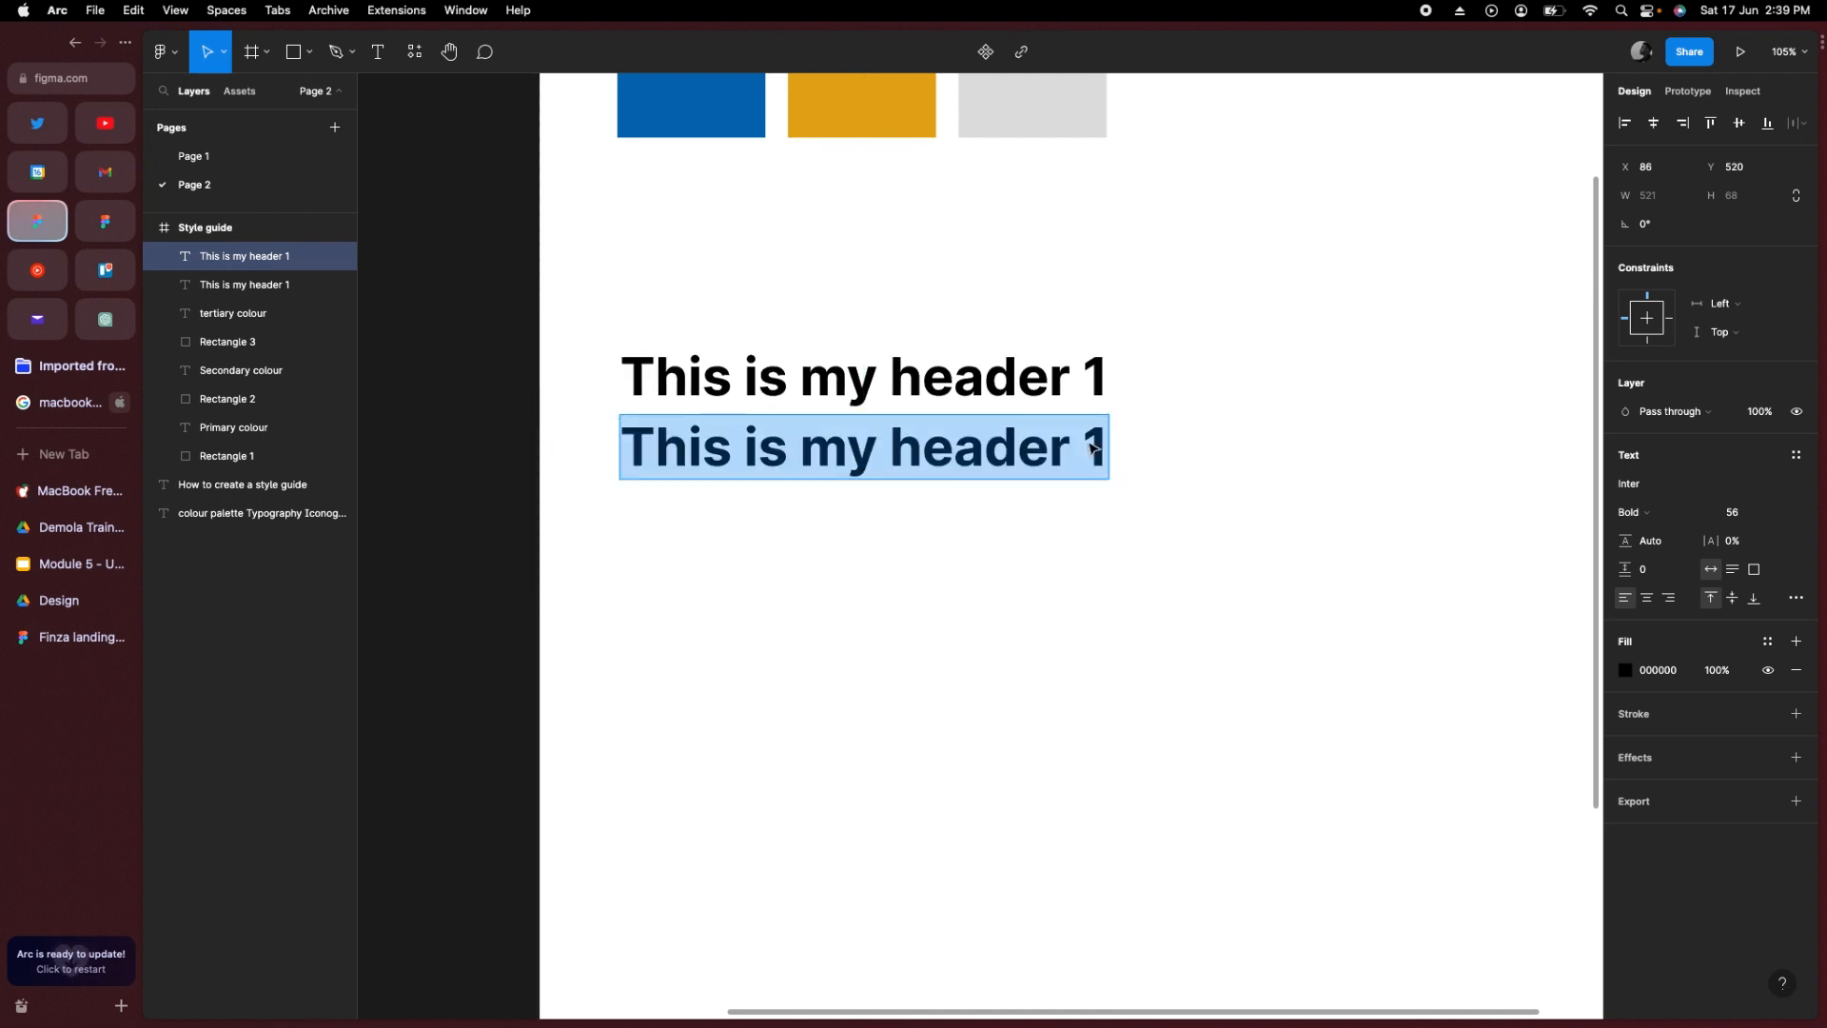
double_click(1115, 445)
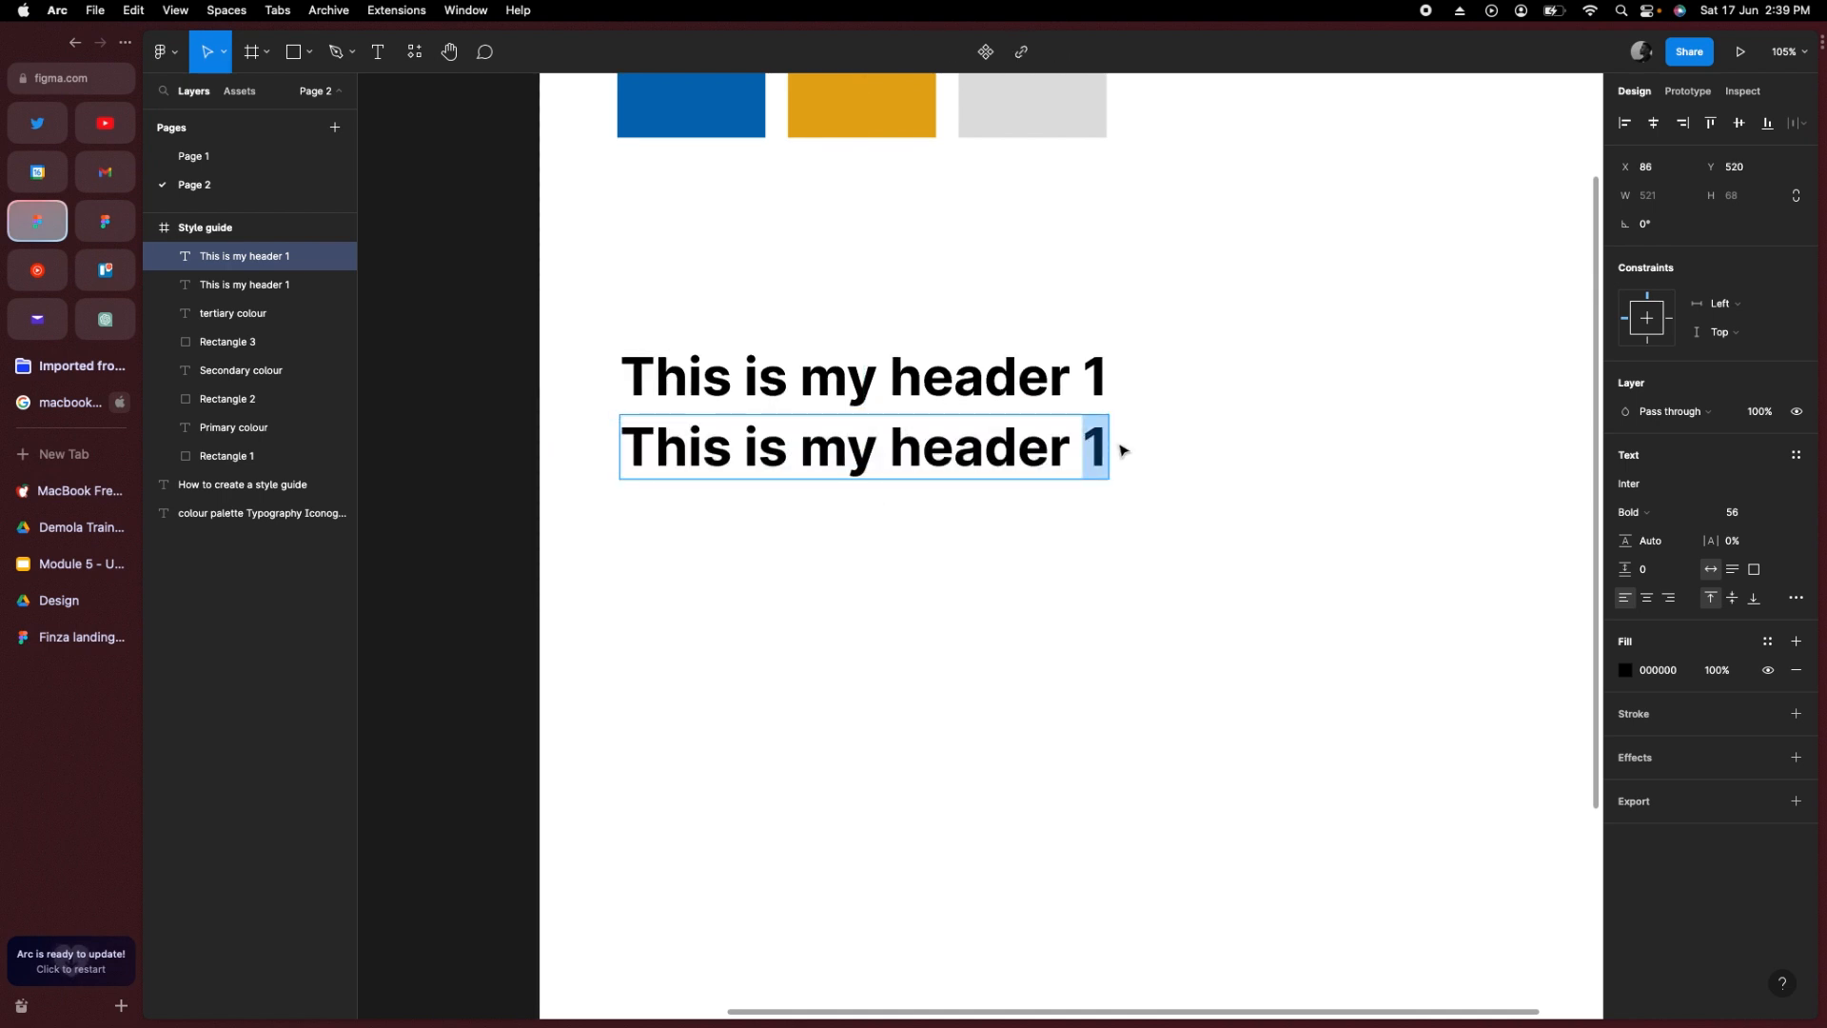
text(2)
key(Escape)
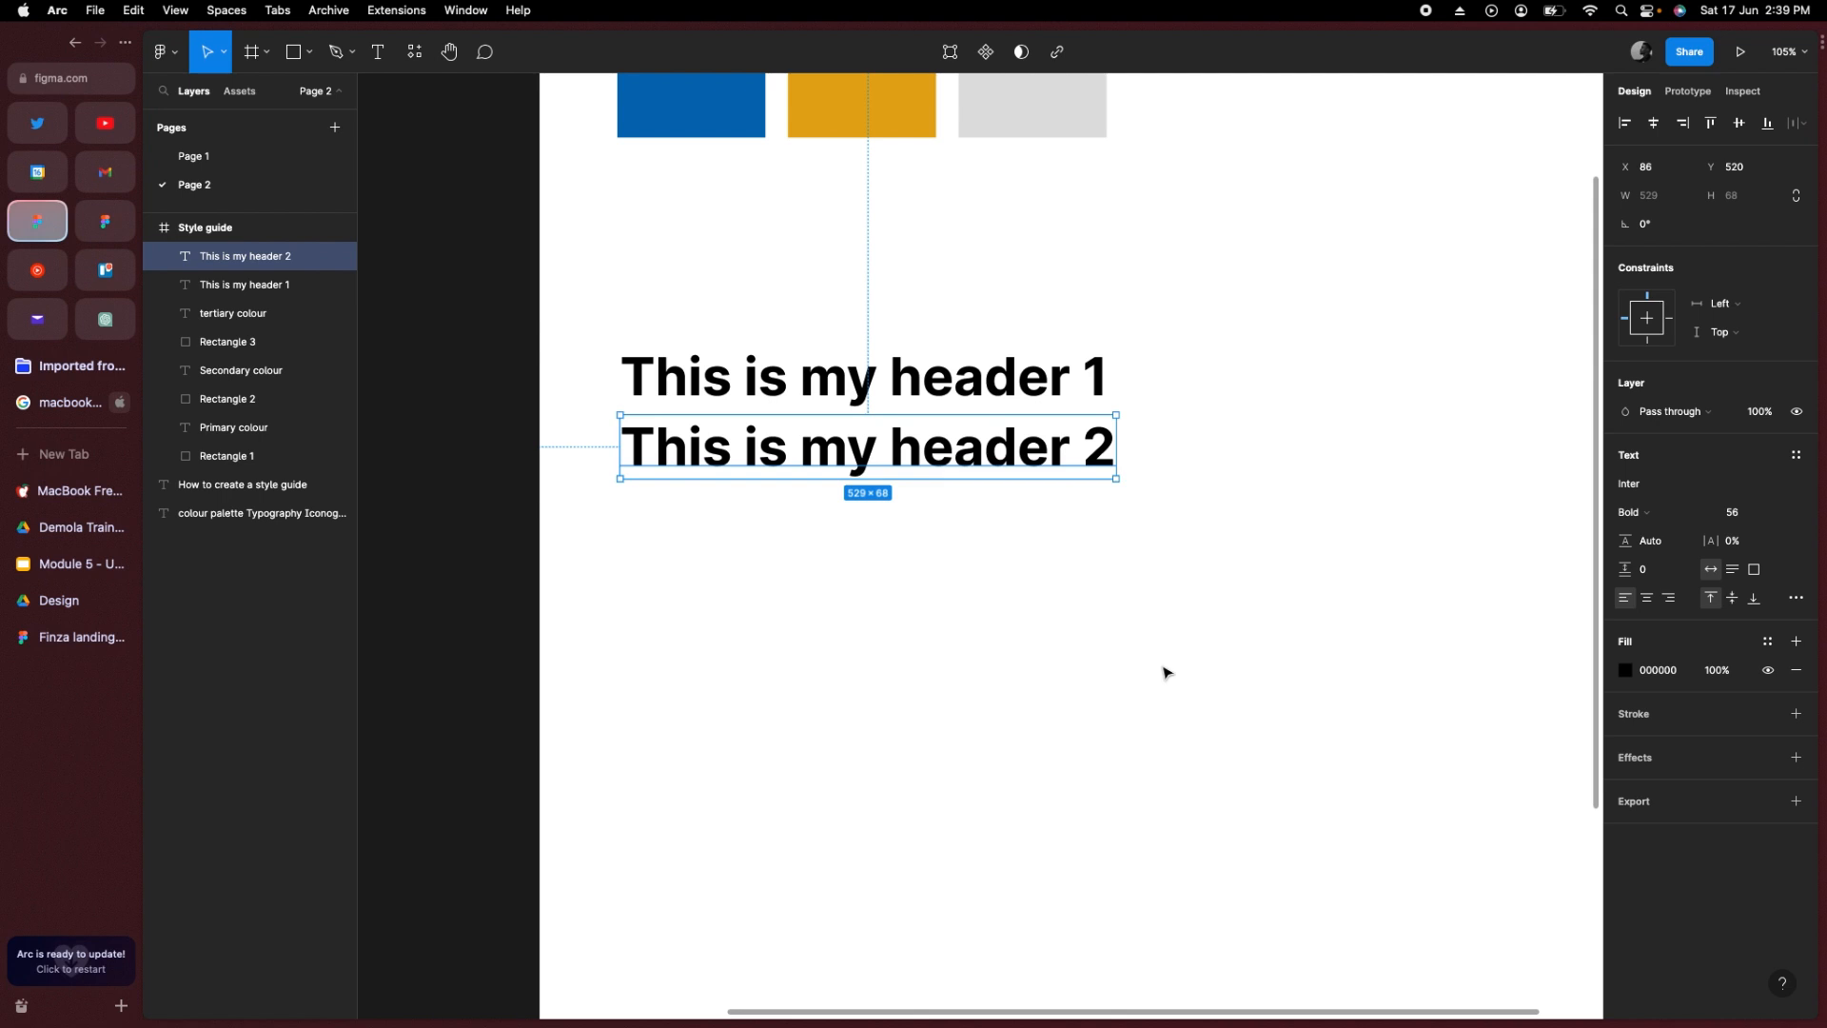
Step: Set the font size of the "This is my header 2" line to 48
scroll(1145, 575, down, 1)
scroll(1145, 574, right, 1)
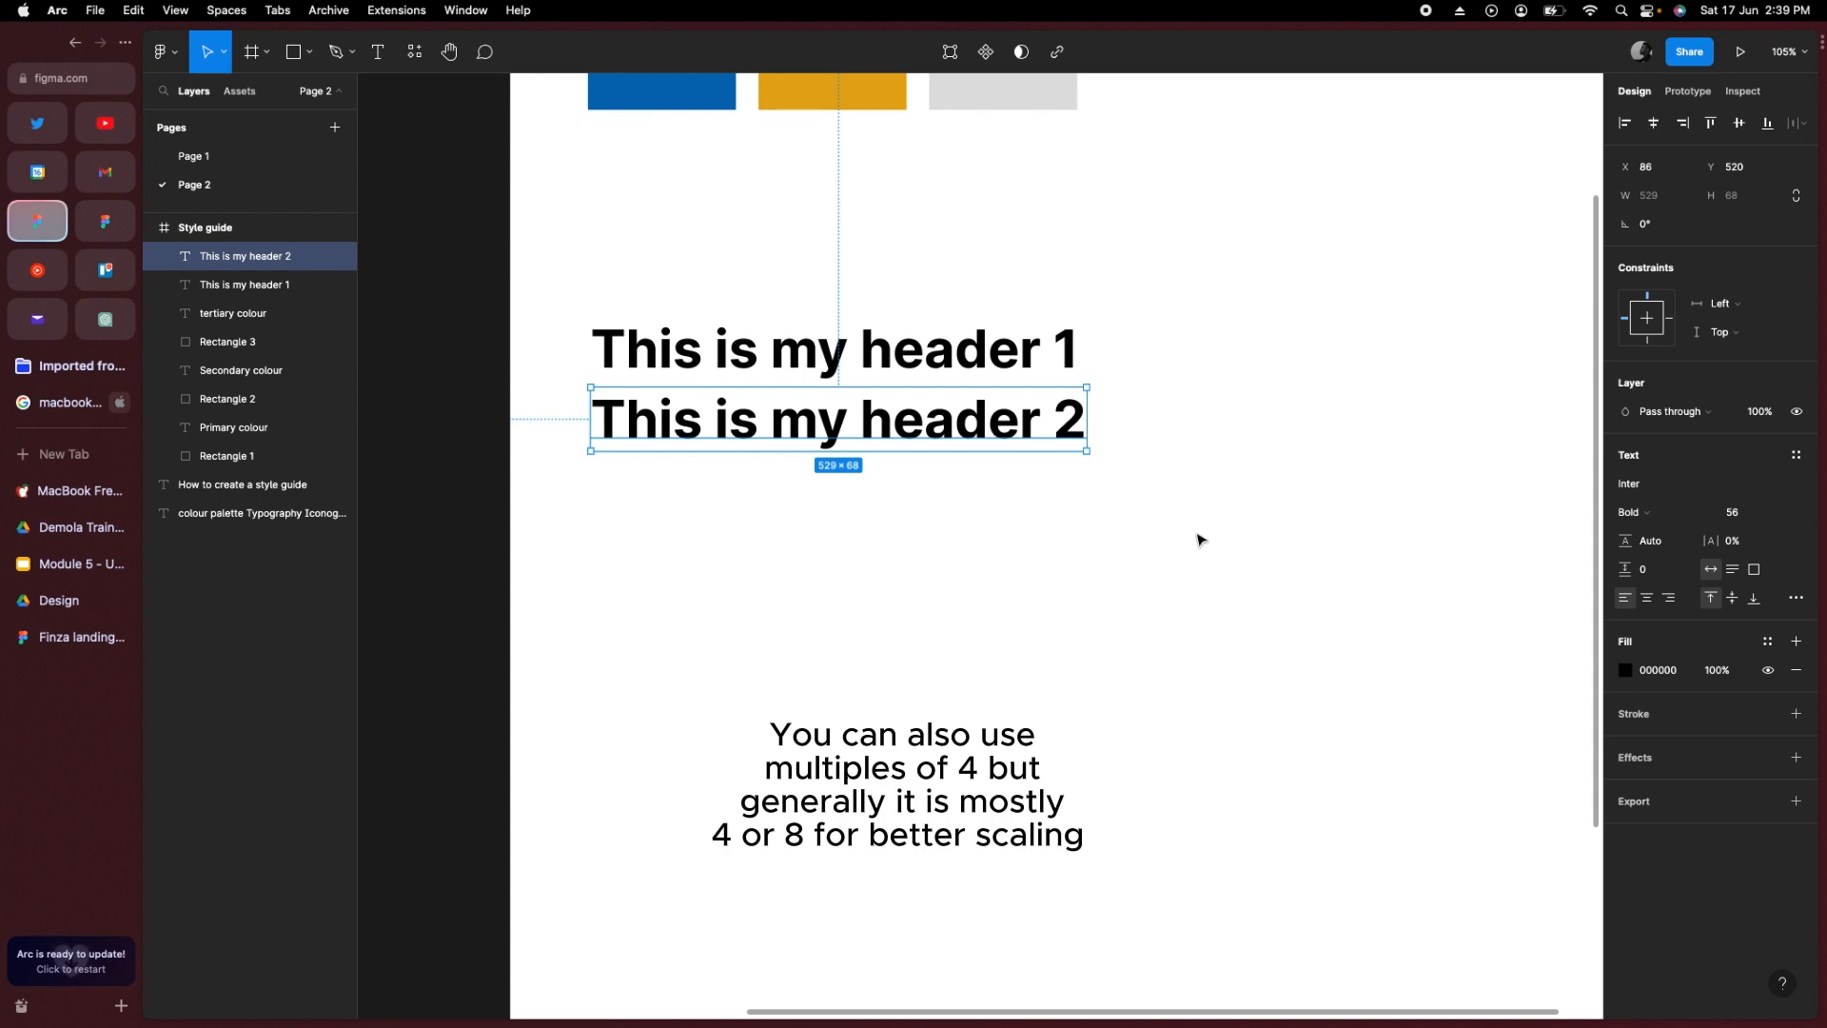
click(1739, 514)
text(48)
key(Return)
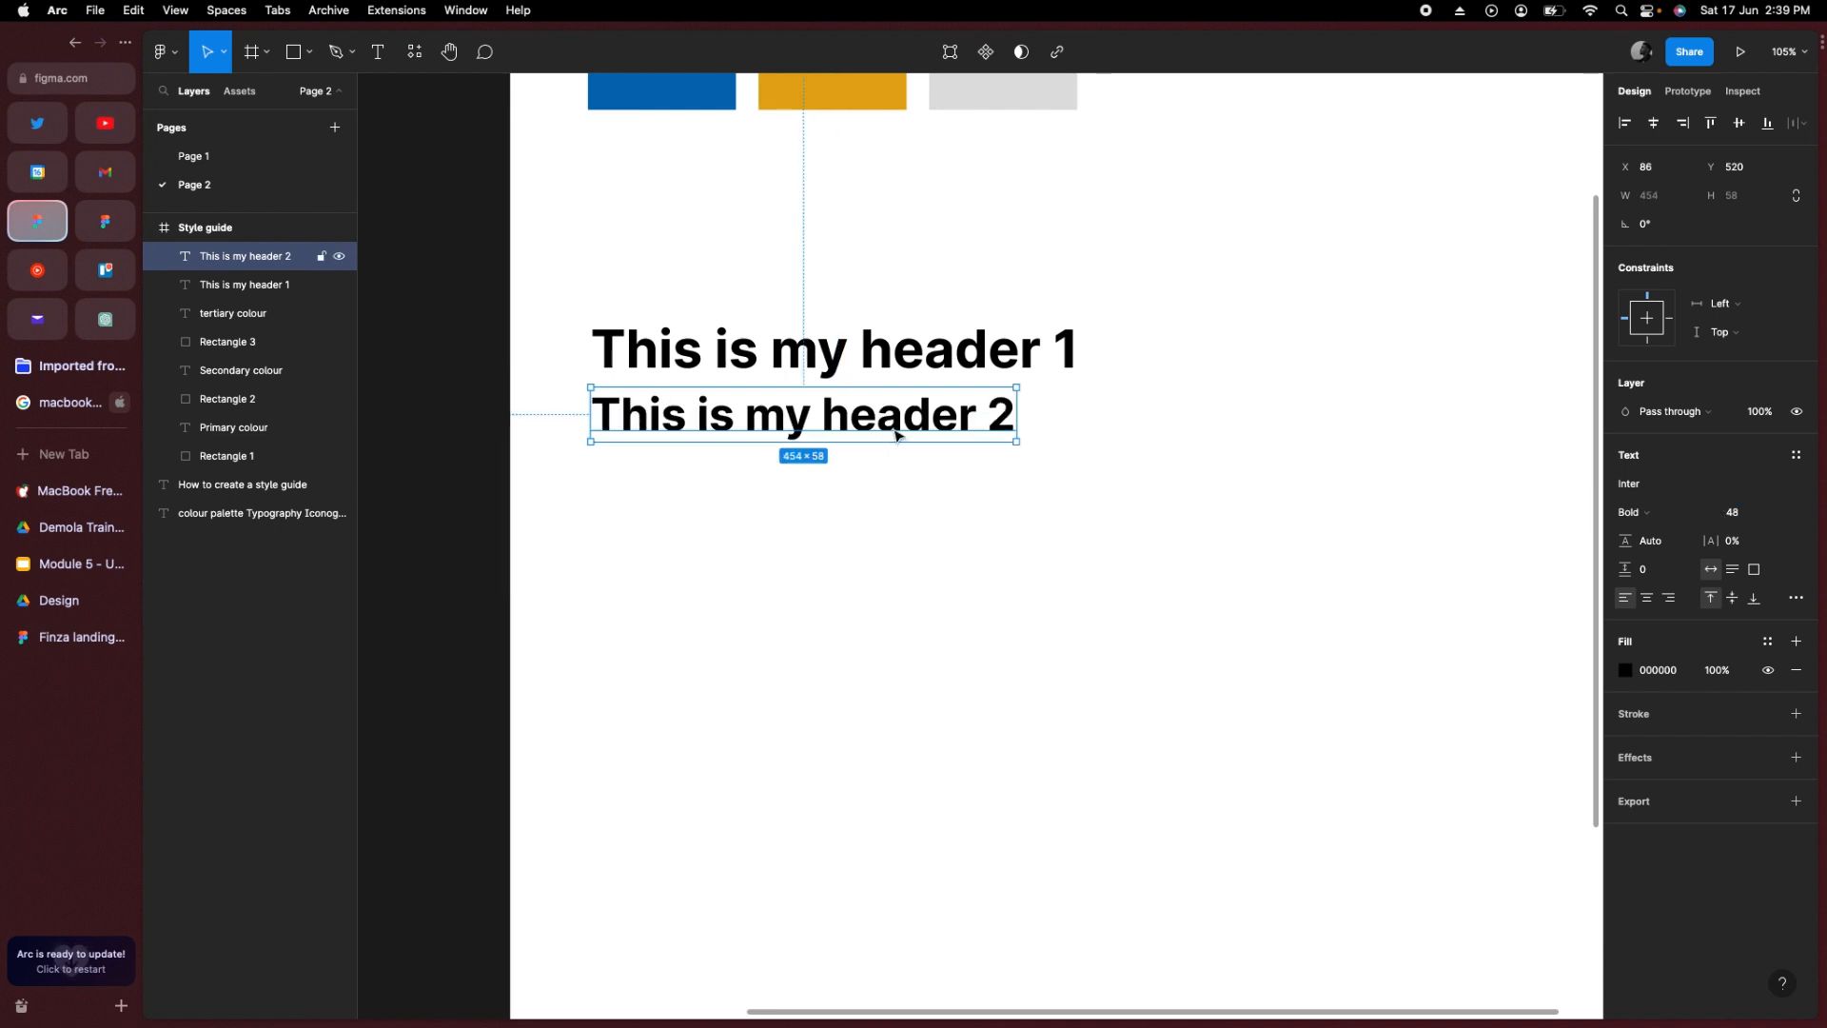
Step: Duplicate the header 2 line directly below itself with matching spacing and set the copy's font size to 40
drag(897, 426, 899, 484)
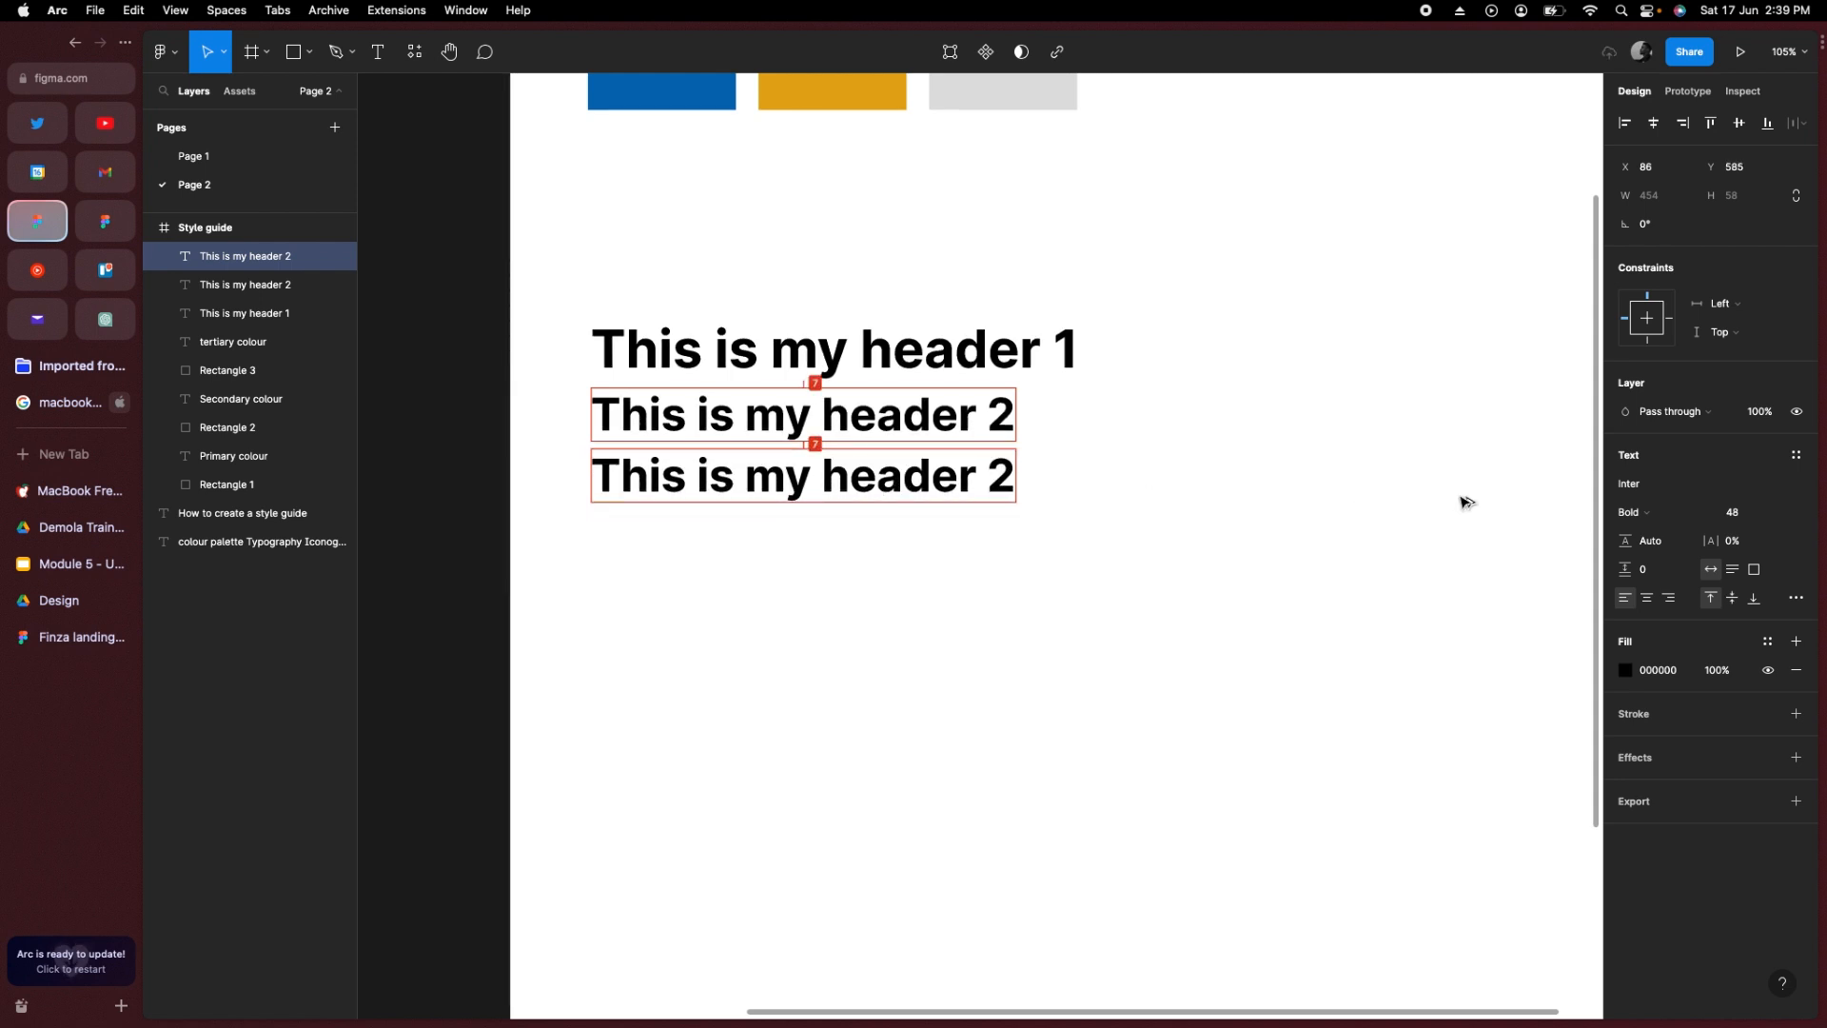
click(1748, 519)
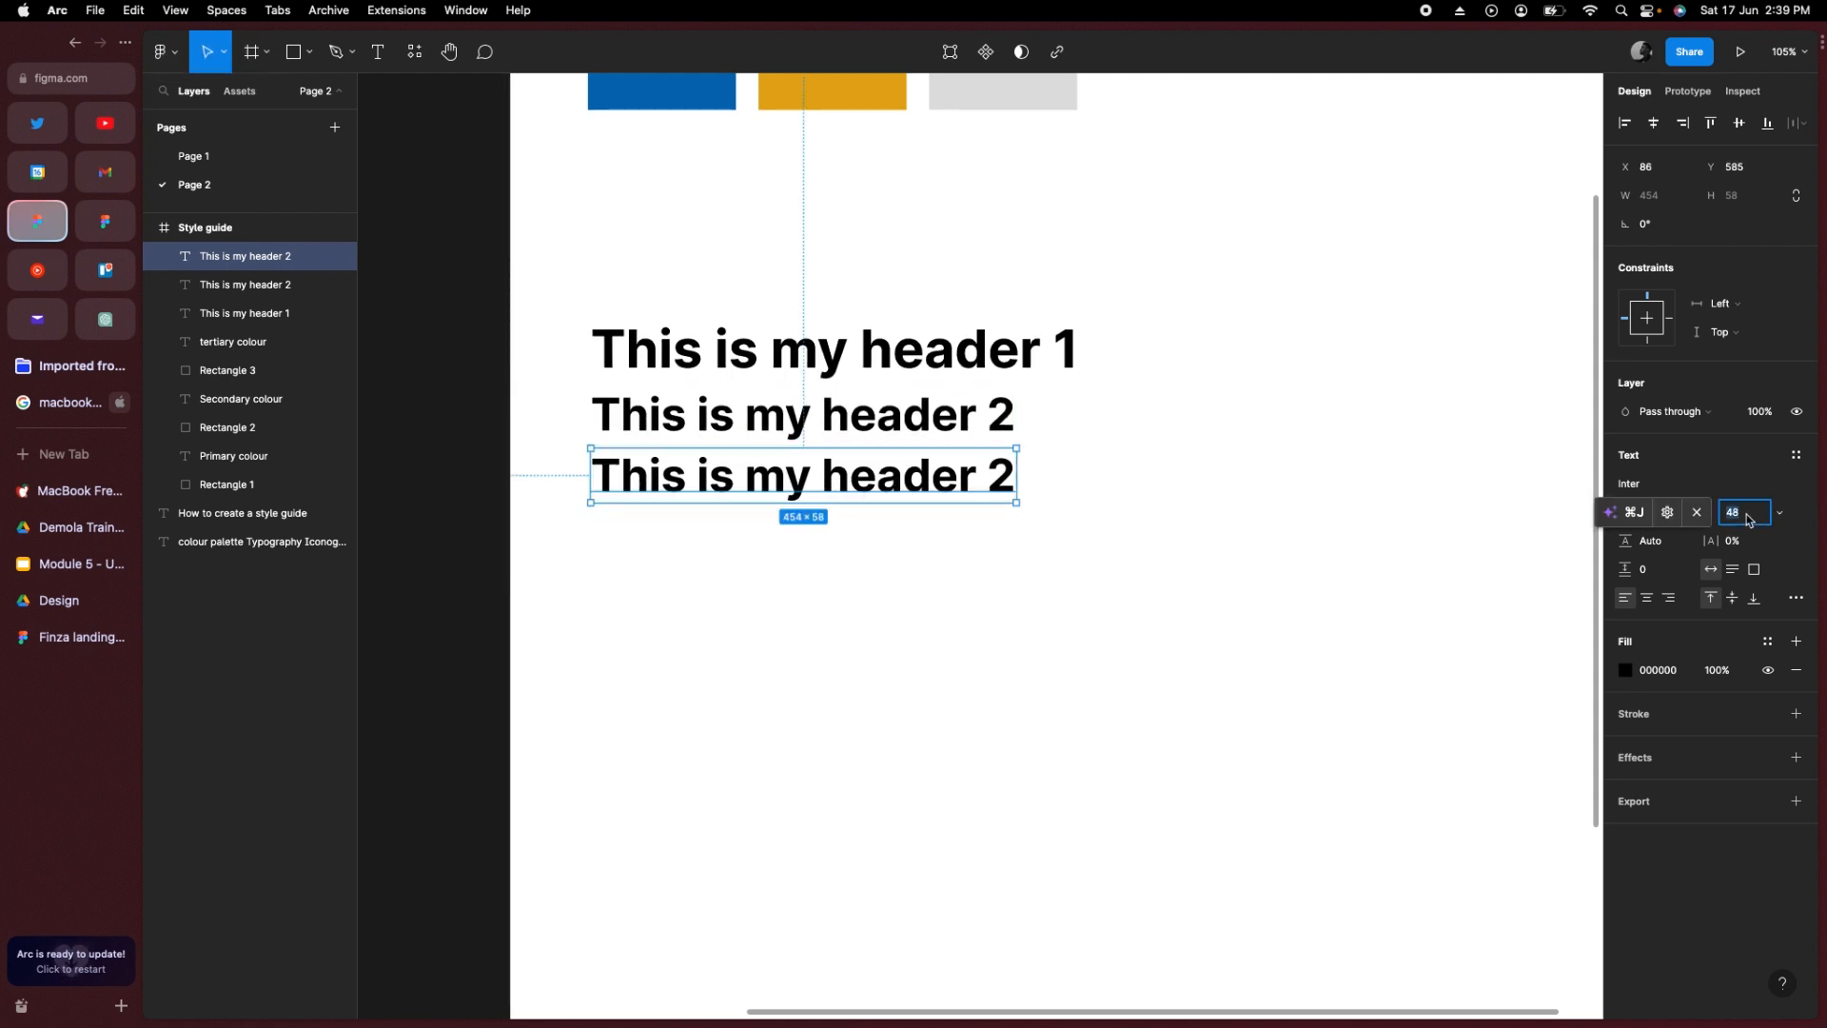
key(Return)
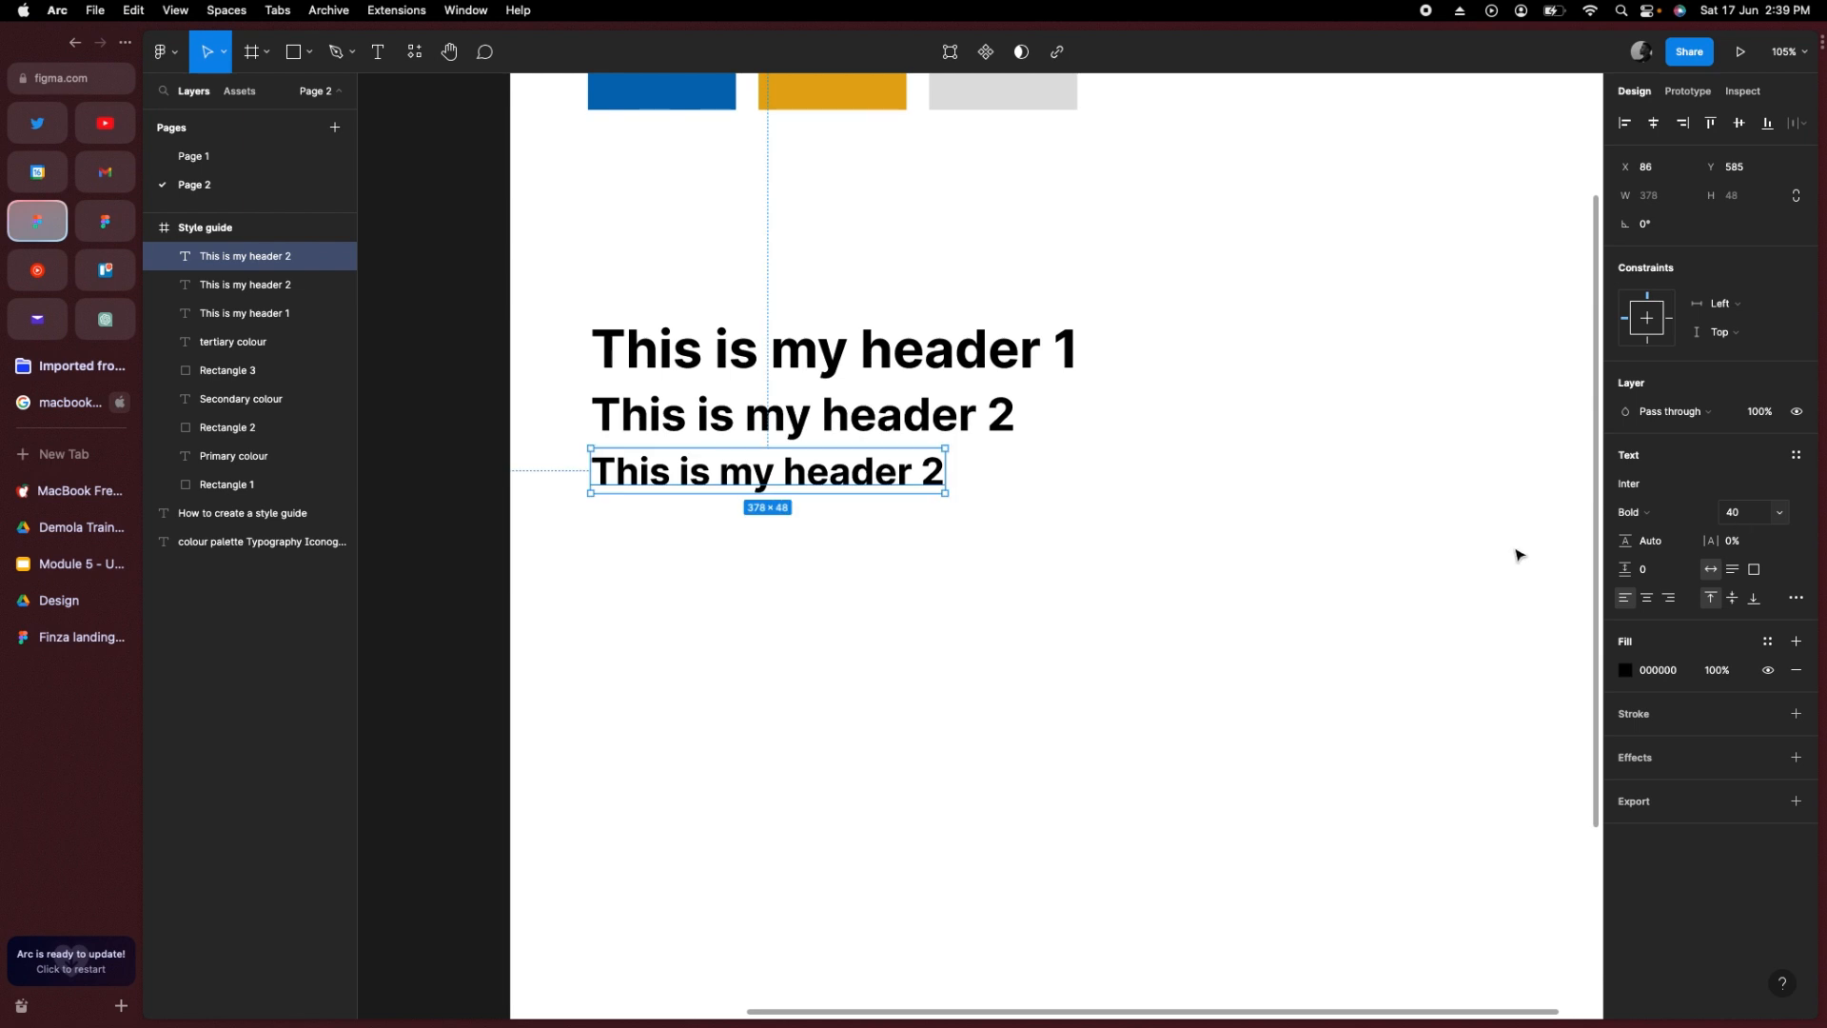
key(Escape)
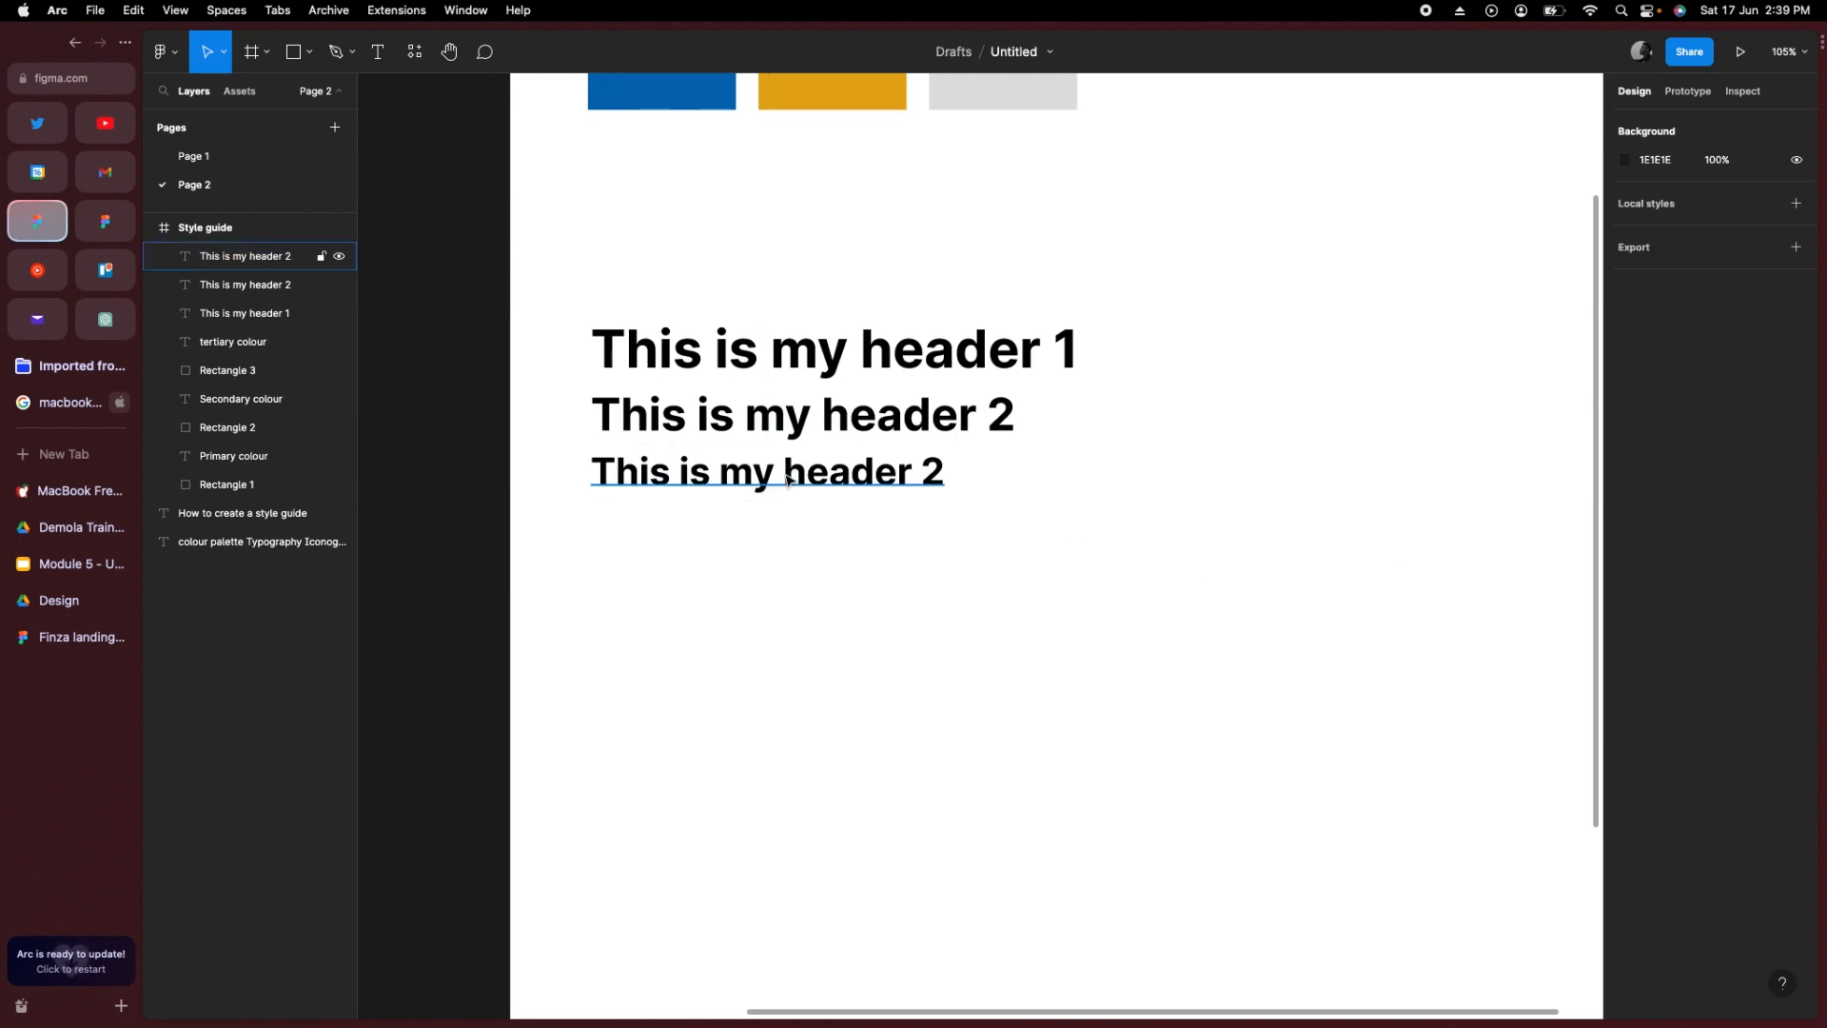
Step: Change the third header line's text to "This is my header 3"
click(804, 481)
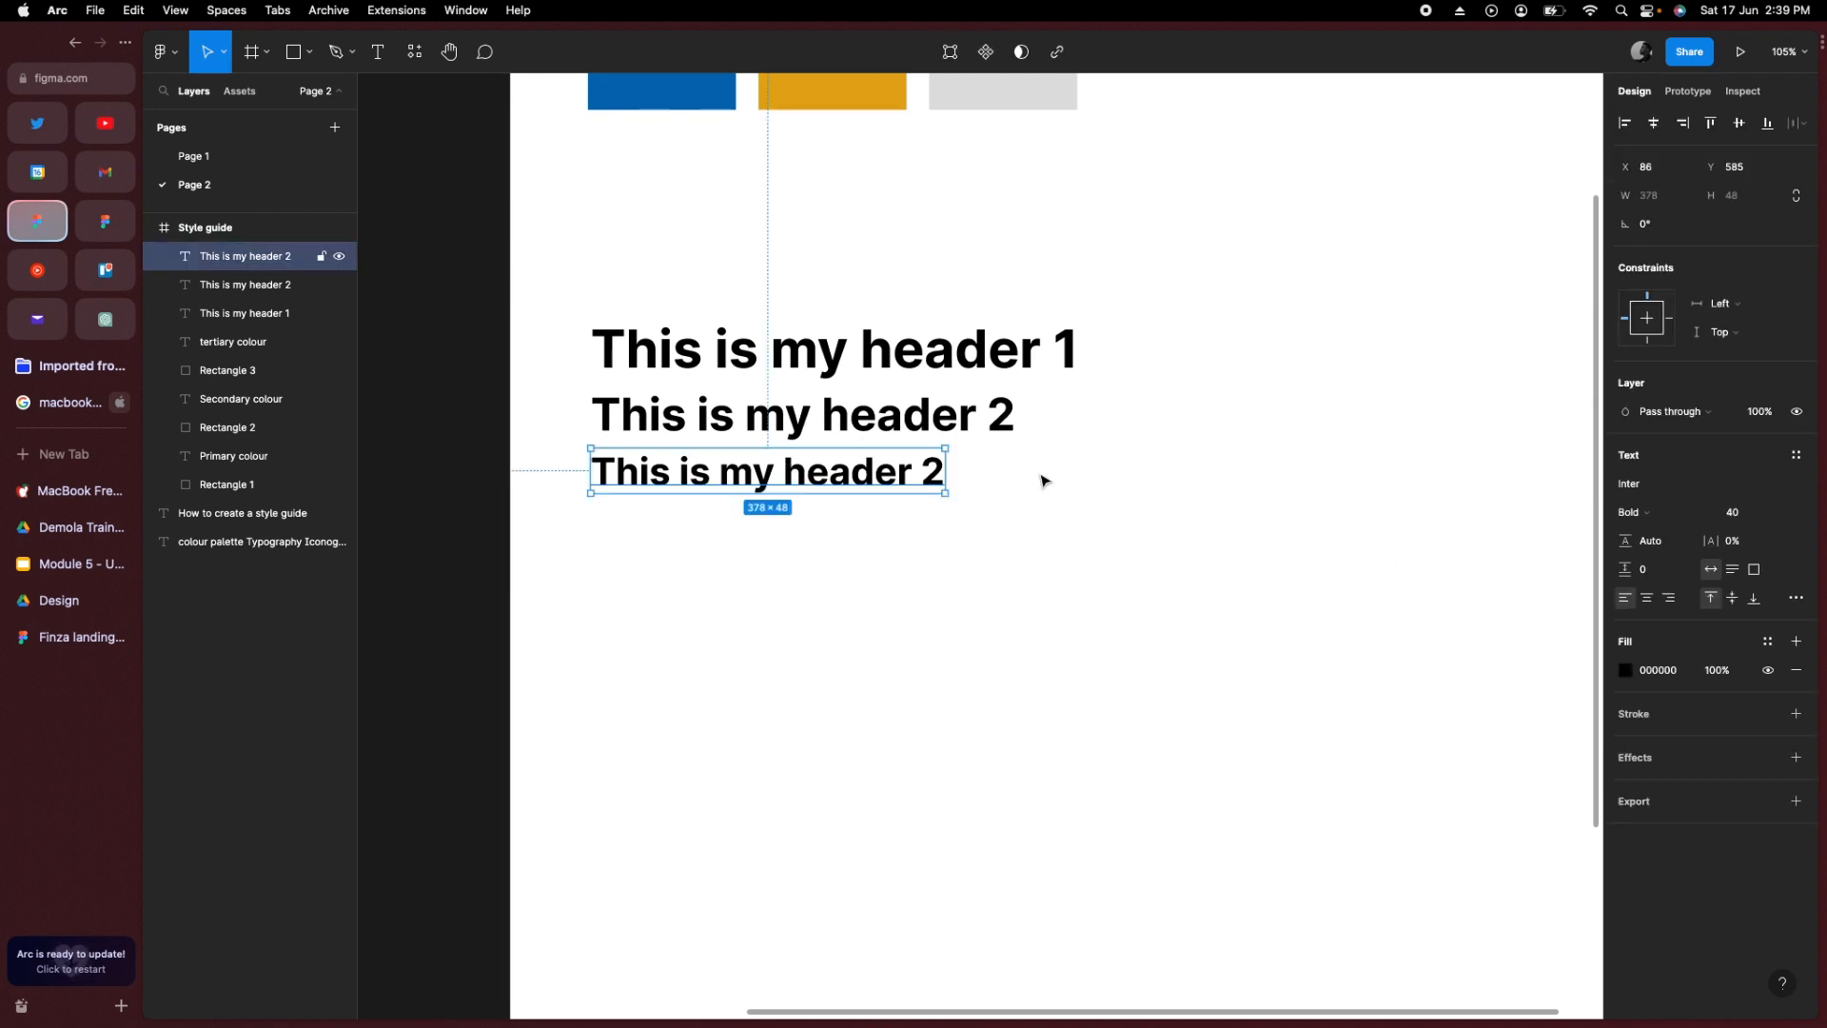
double_click(932, 476)
click(951, 468)
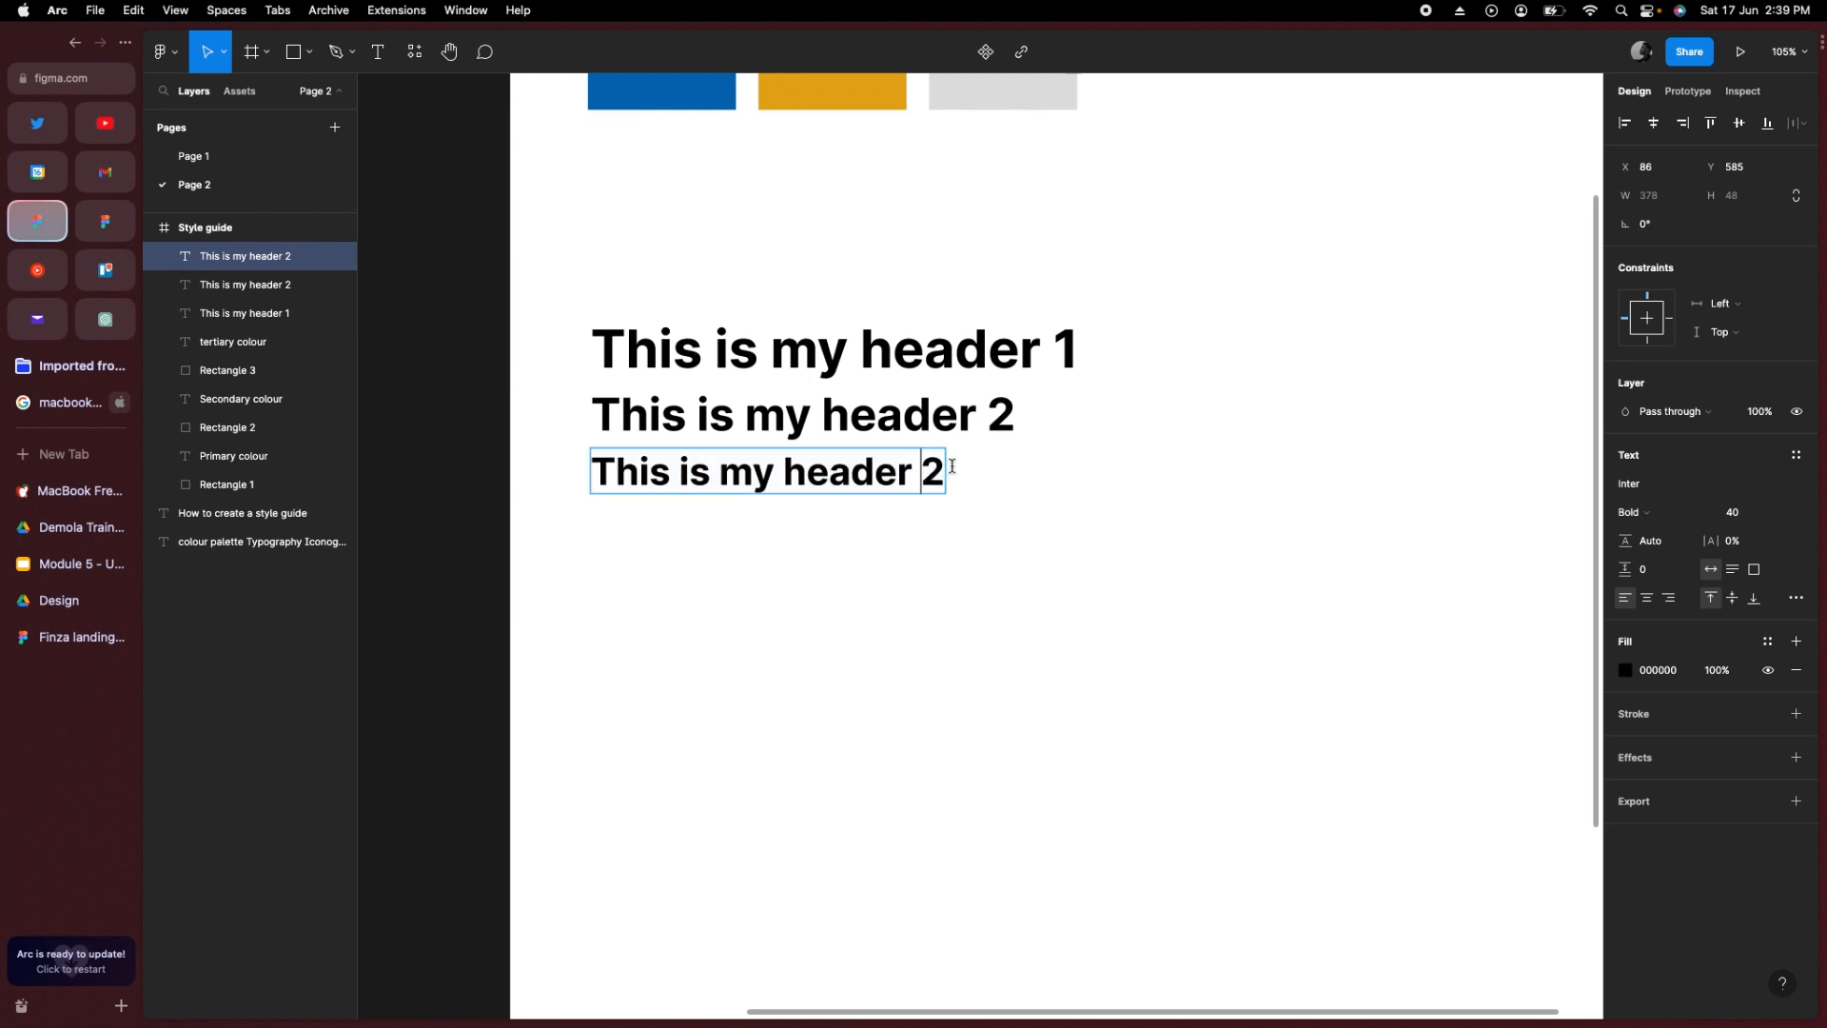
key(shift+Left)
text(3)
key(Escape)
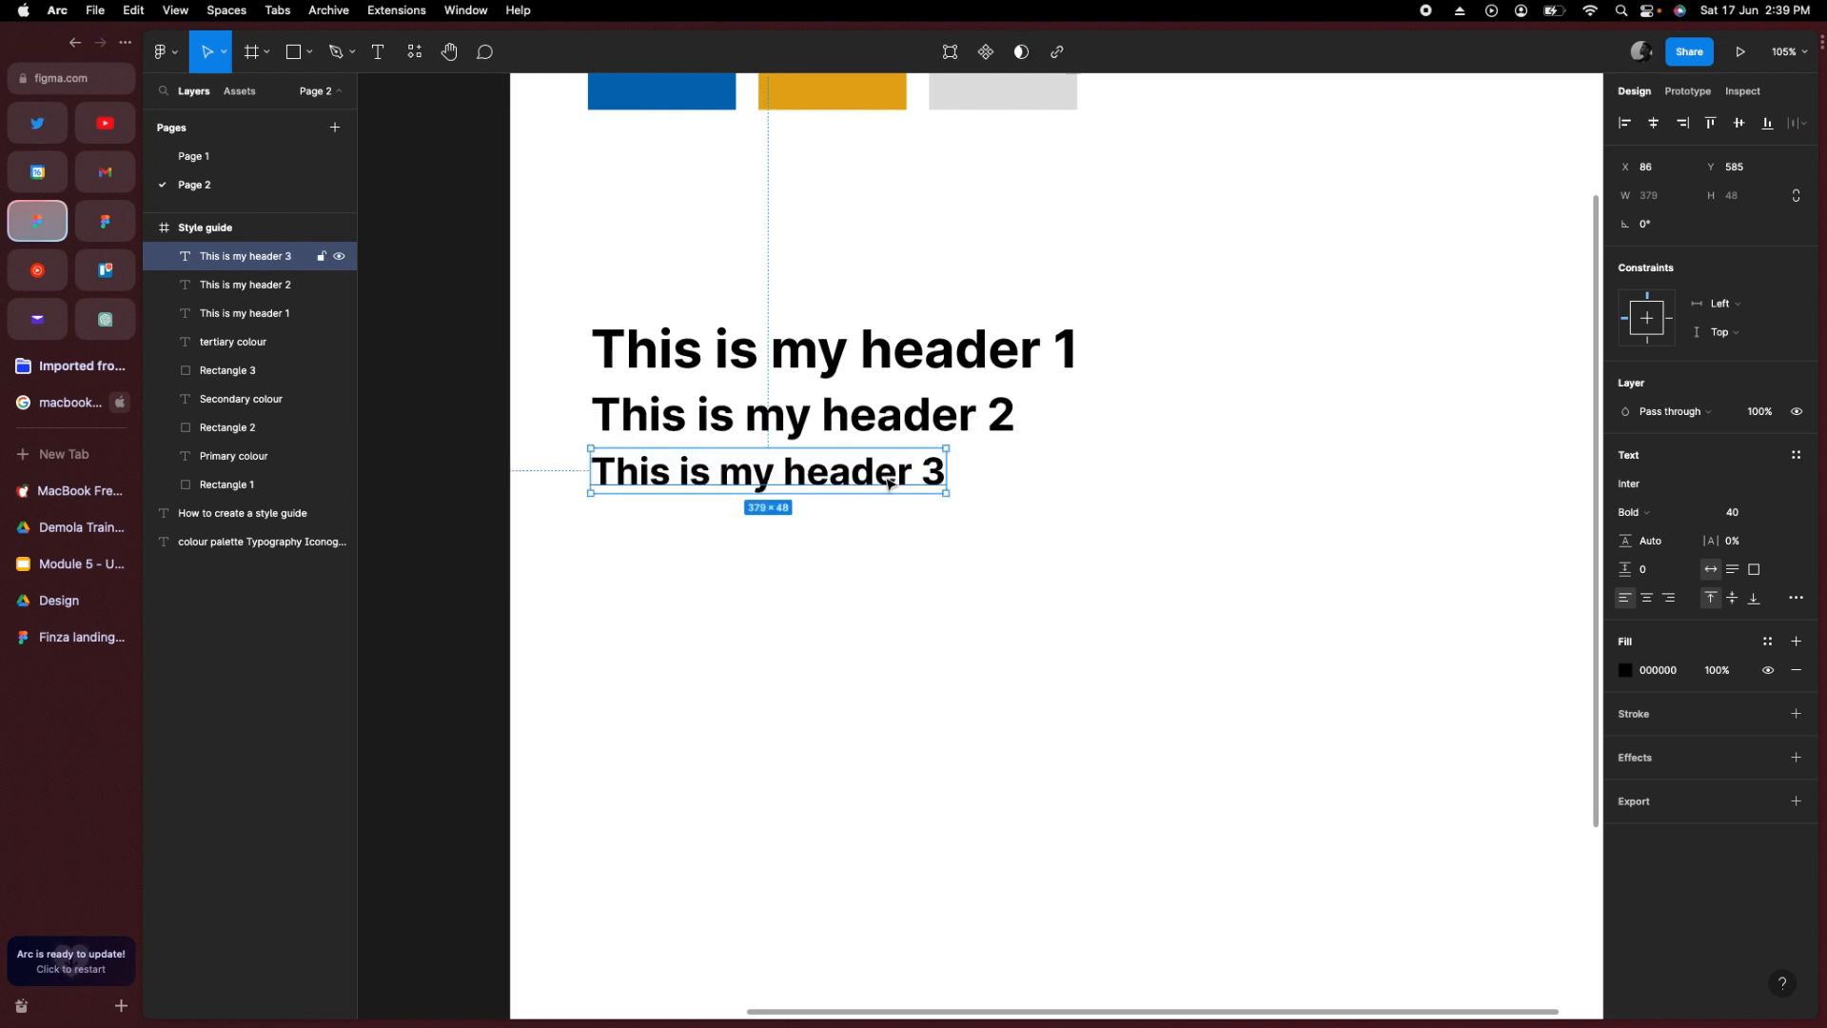
Step: Duplicate the header 3 line below itself and change the copy's text to "This is my header 4"
drag(885, 478, 886, 540)
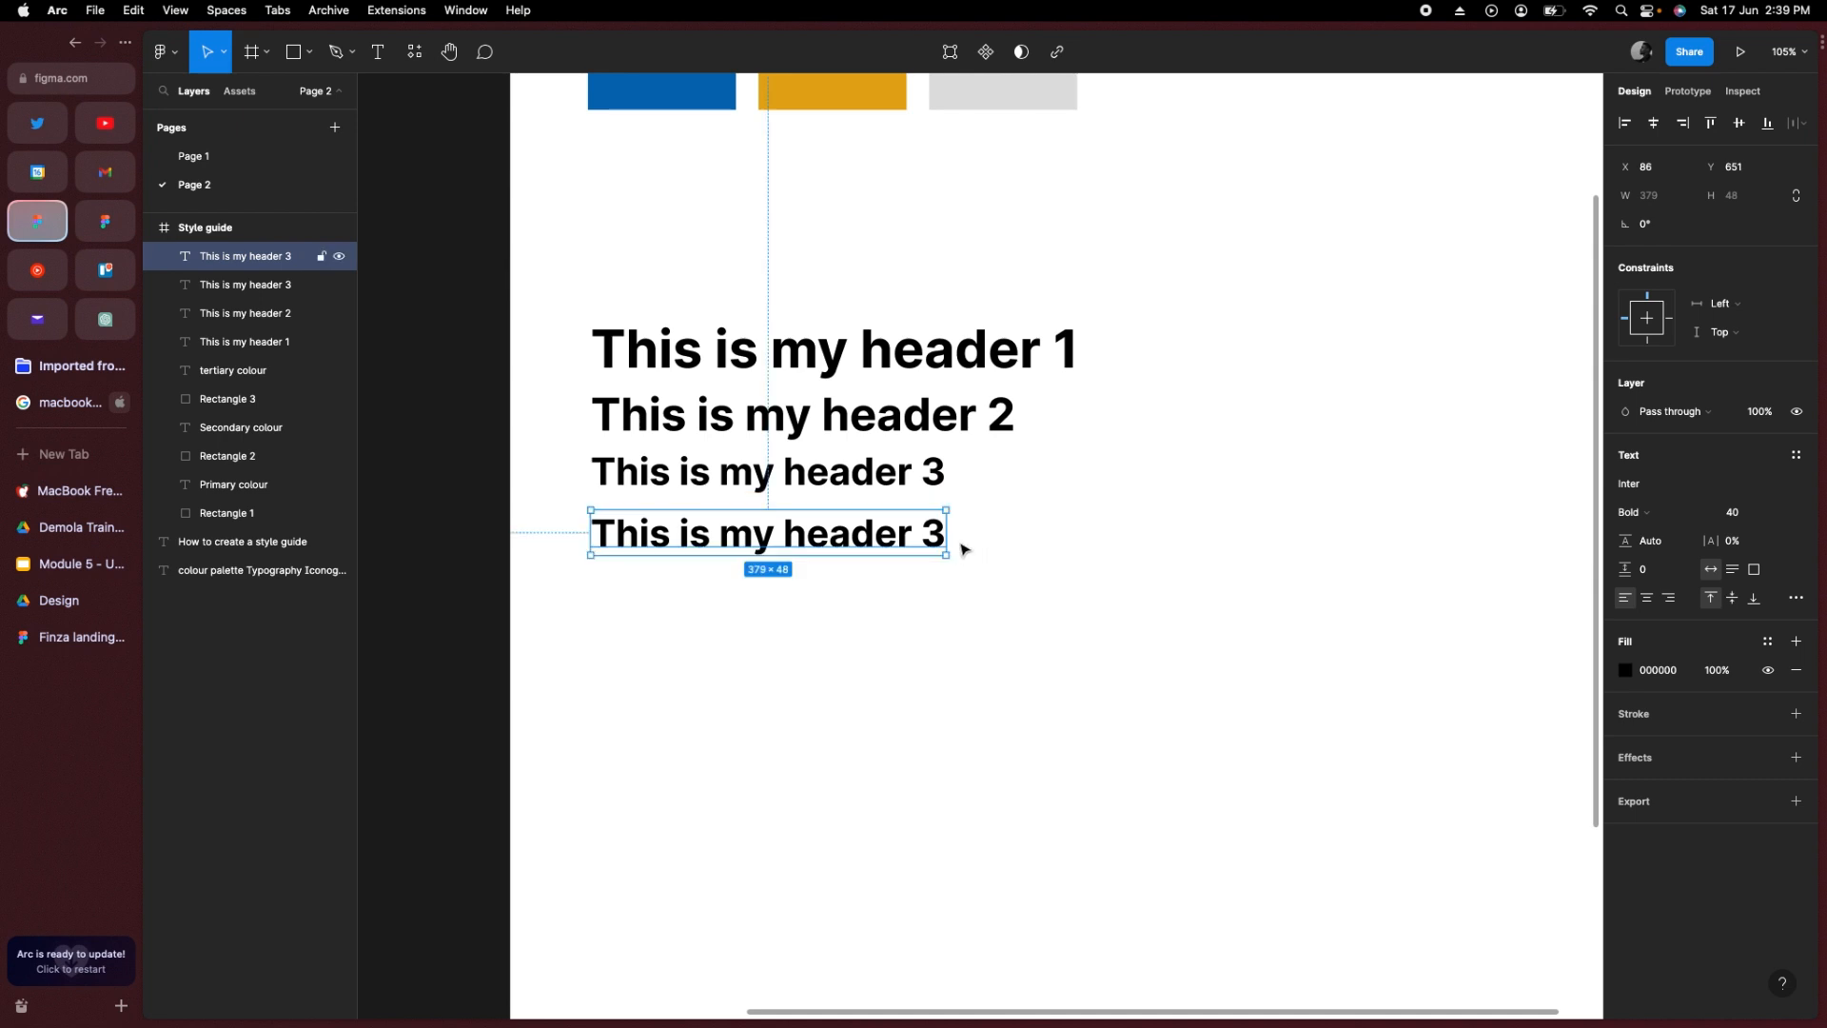
key(Return)
key(Right)
key(shift+Left)
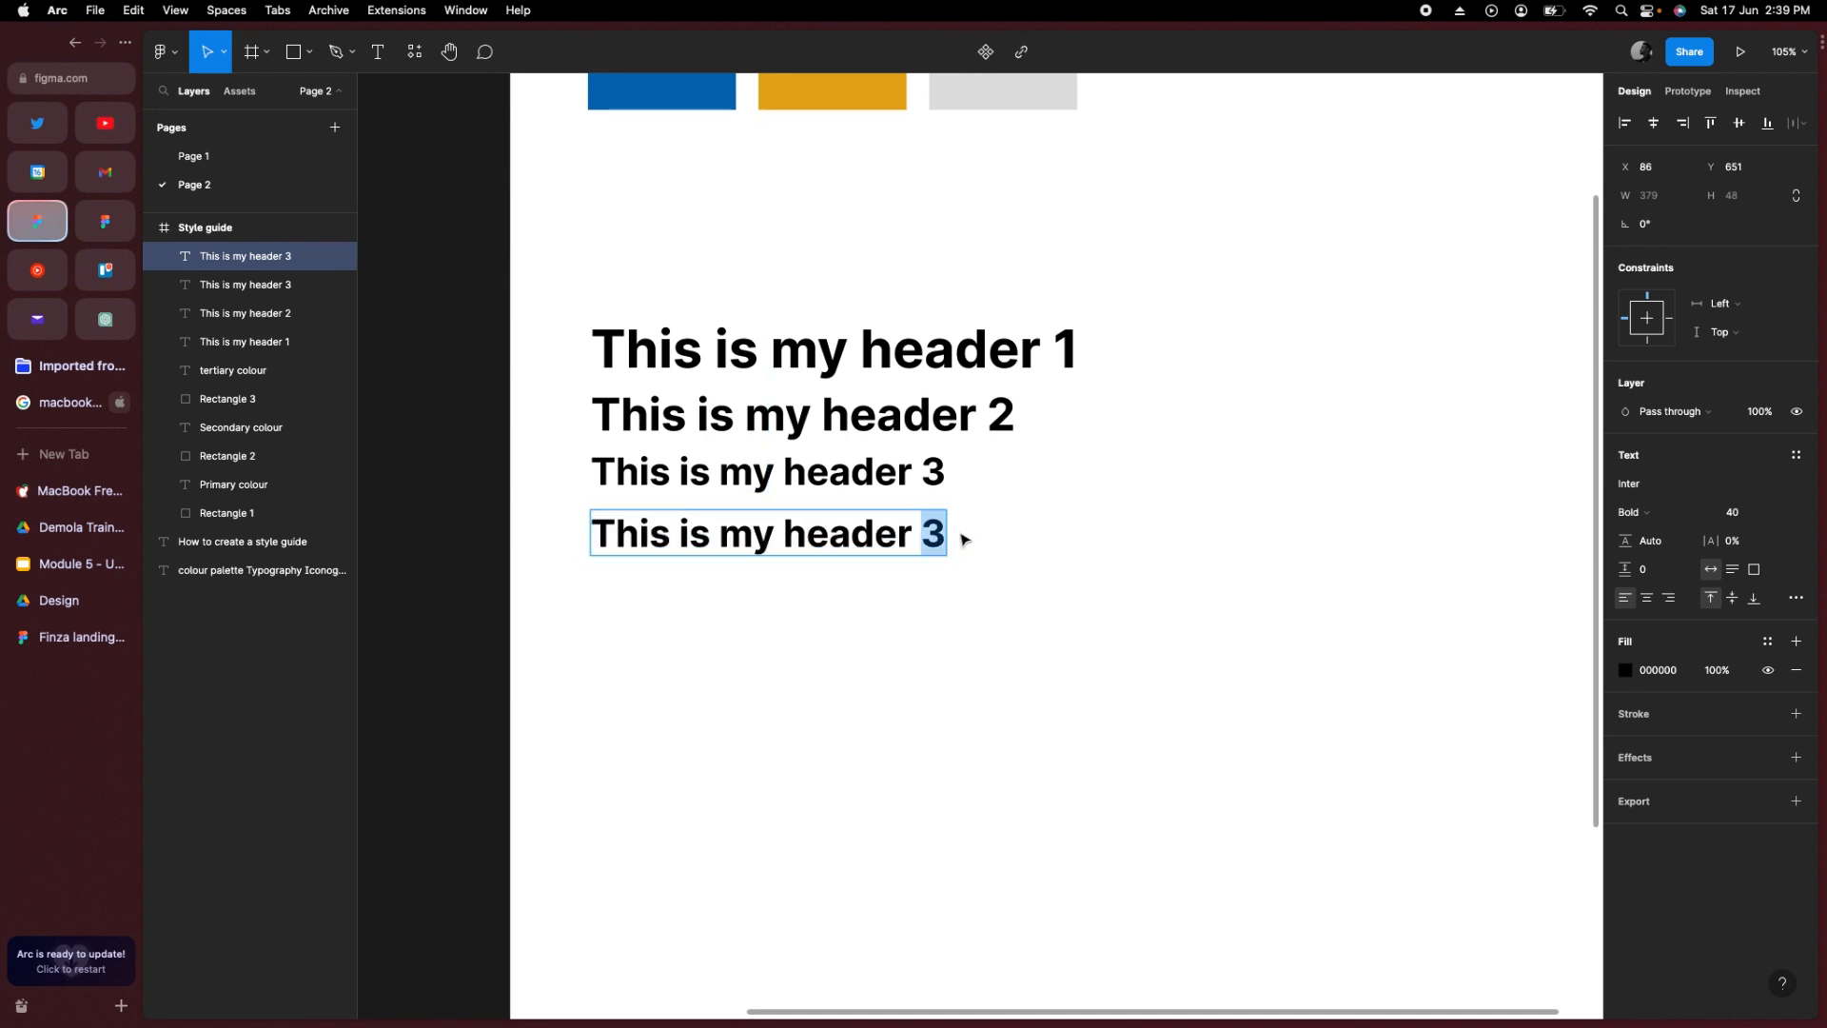
text(4)
key(Escape)
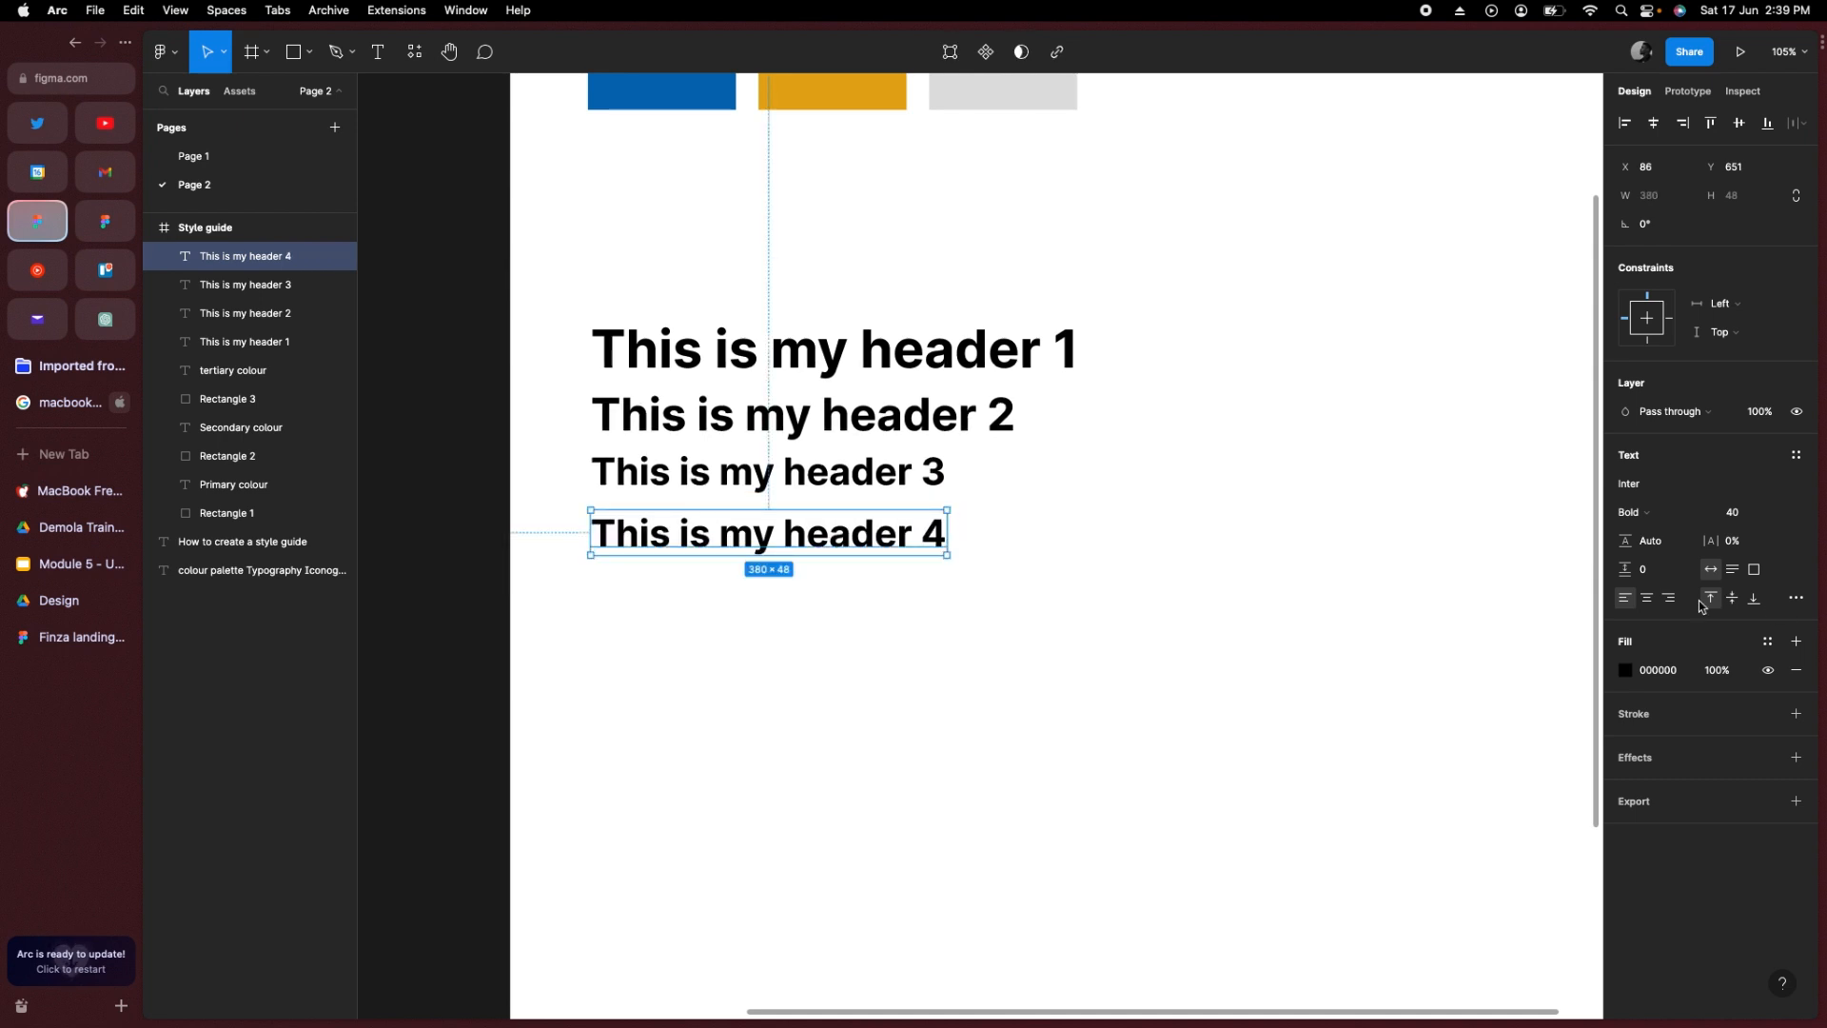
Step: Set the font size of the "This is my header 4" line to 32
click(1745, 514)
text(32)
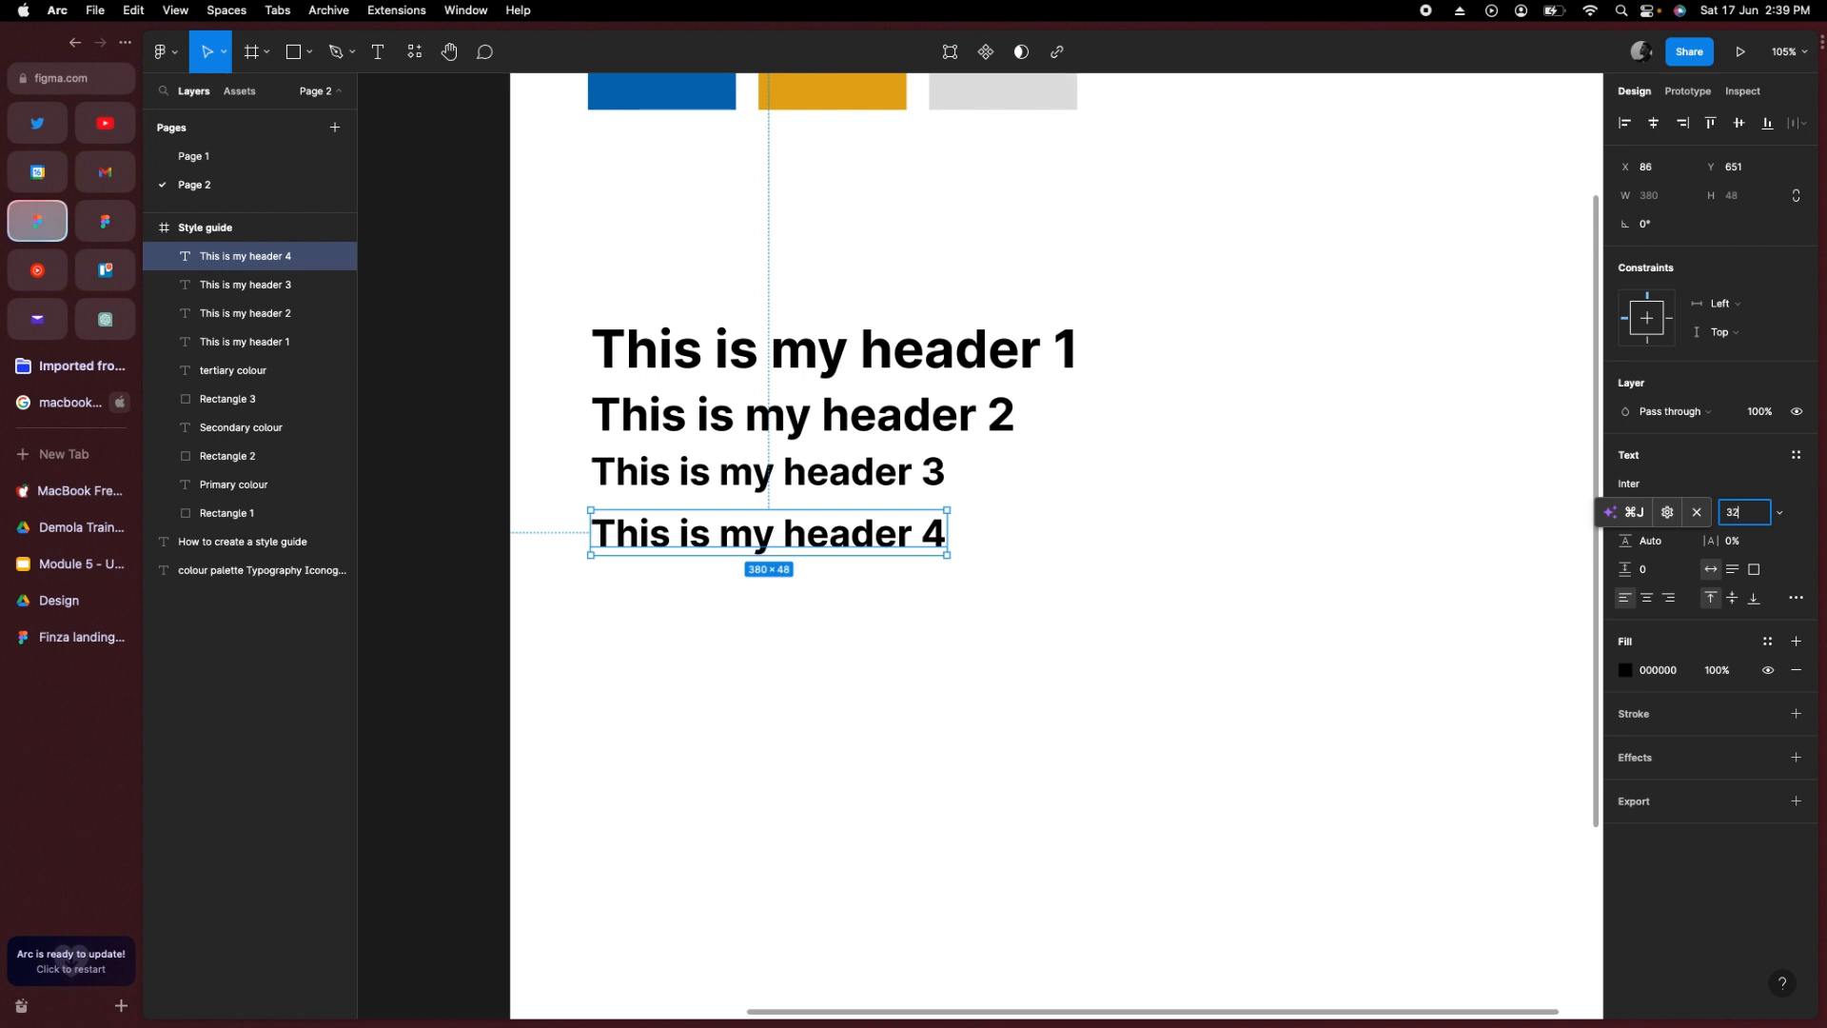
click(970, 632)
click(797, 532)
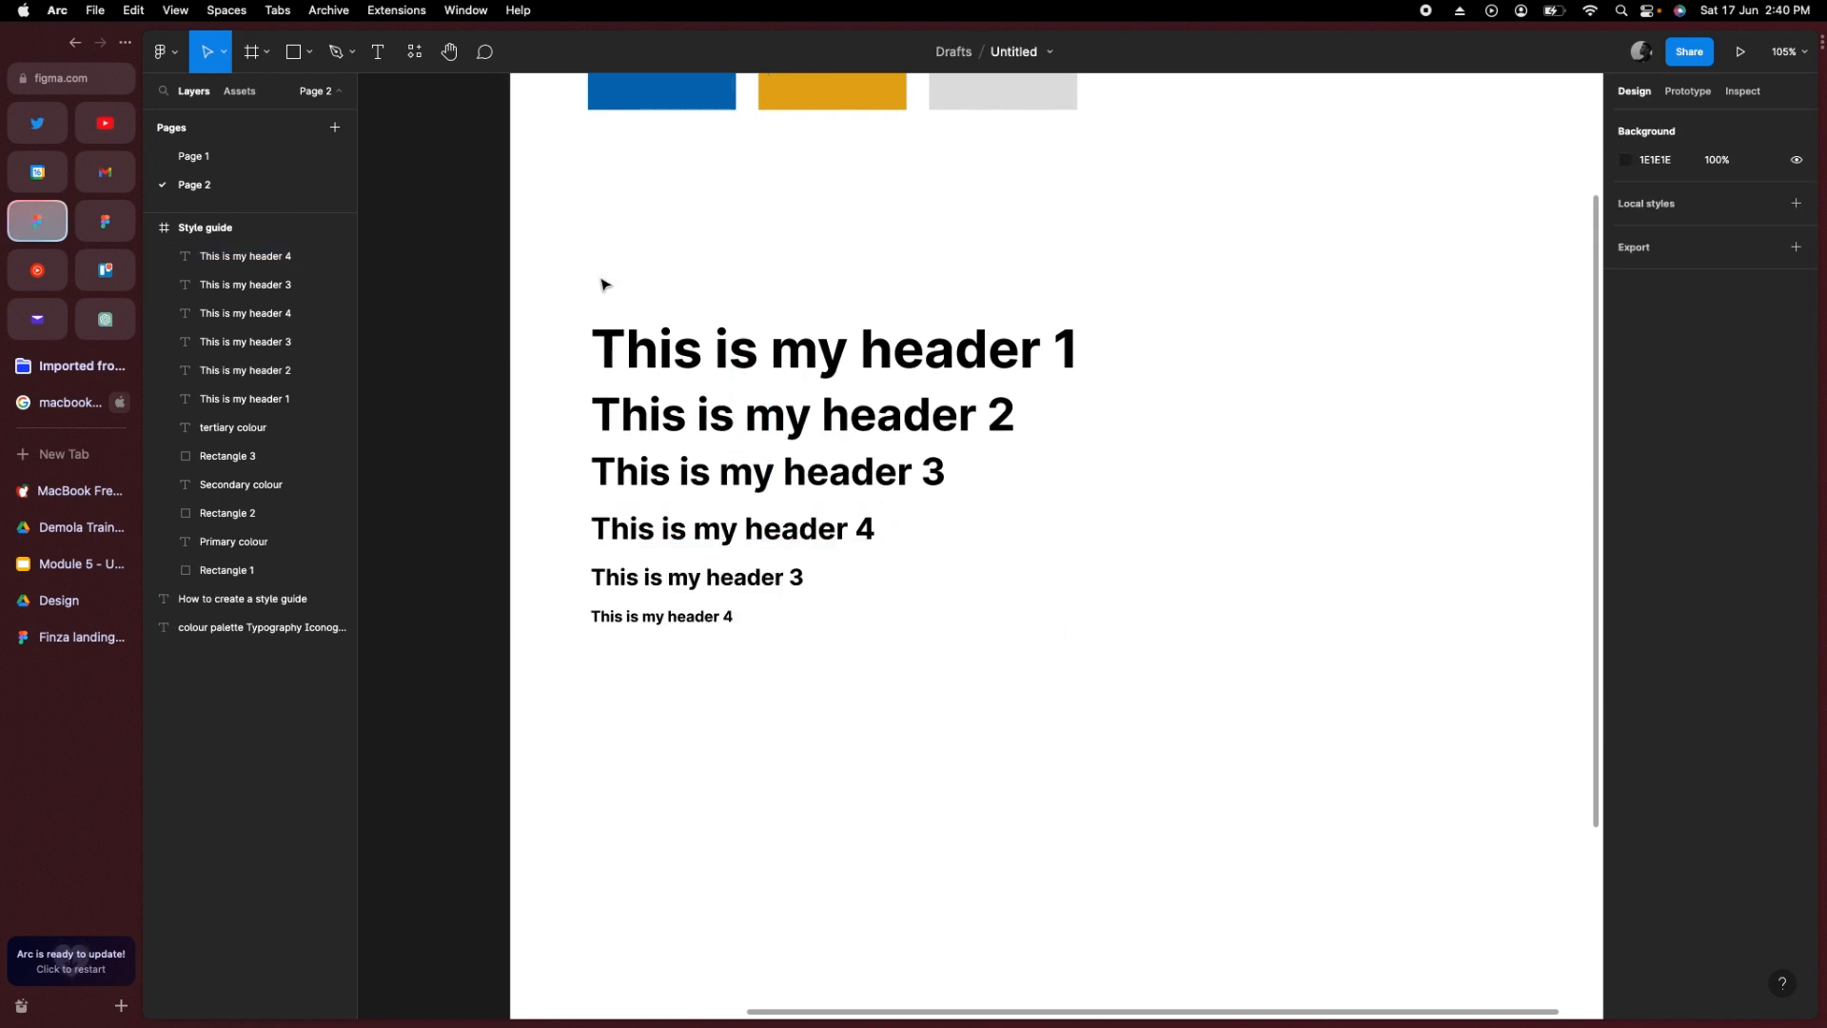
Step: Duplicate all six bold header lines and move the copied block straight down below the originals
drag(597, 277, 1109, 646)
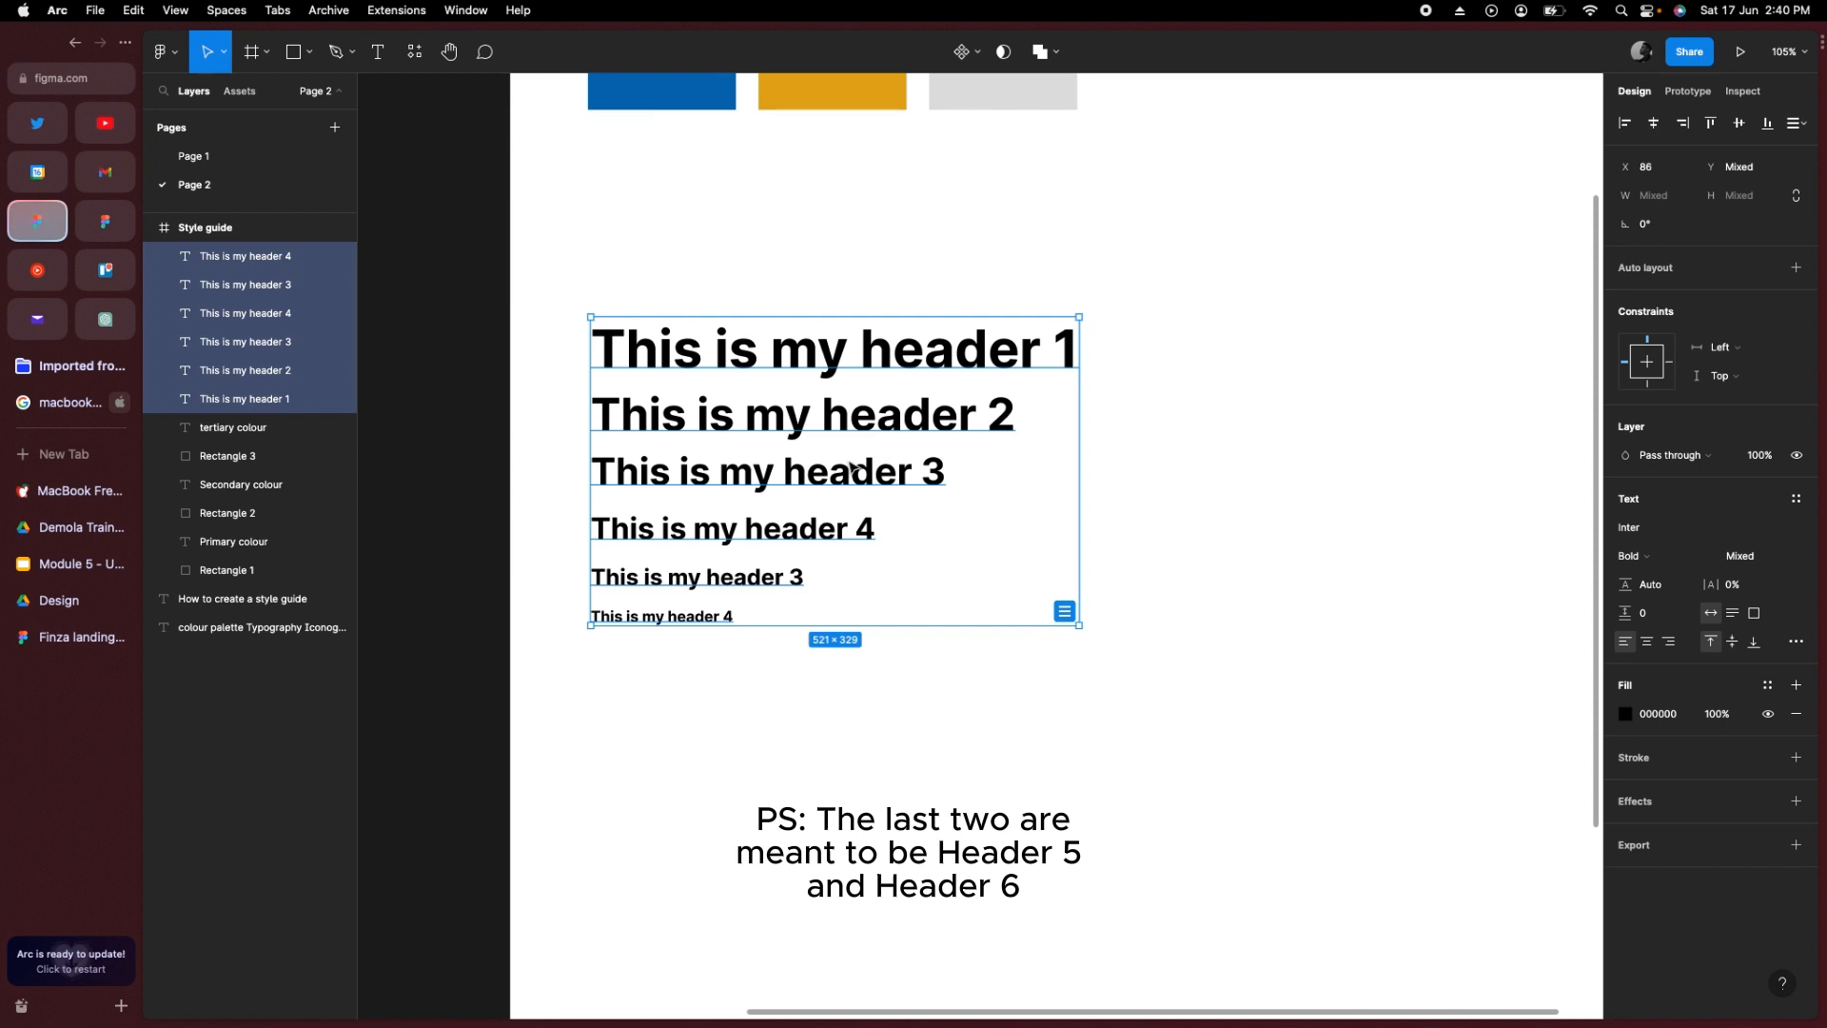
scroll(851, 463, down, 5)
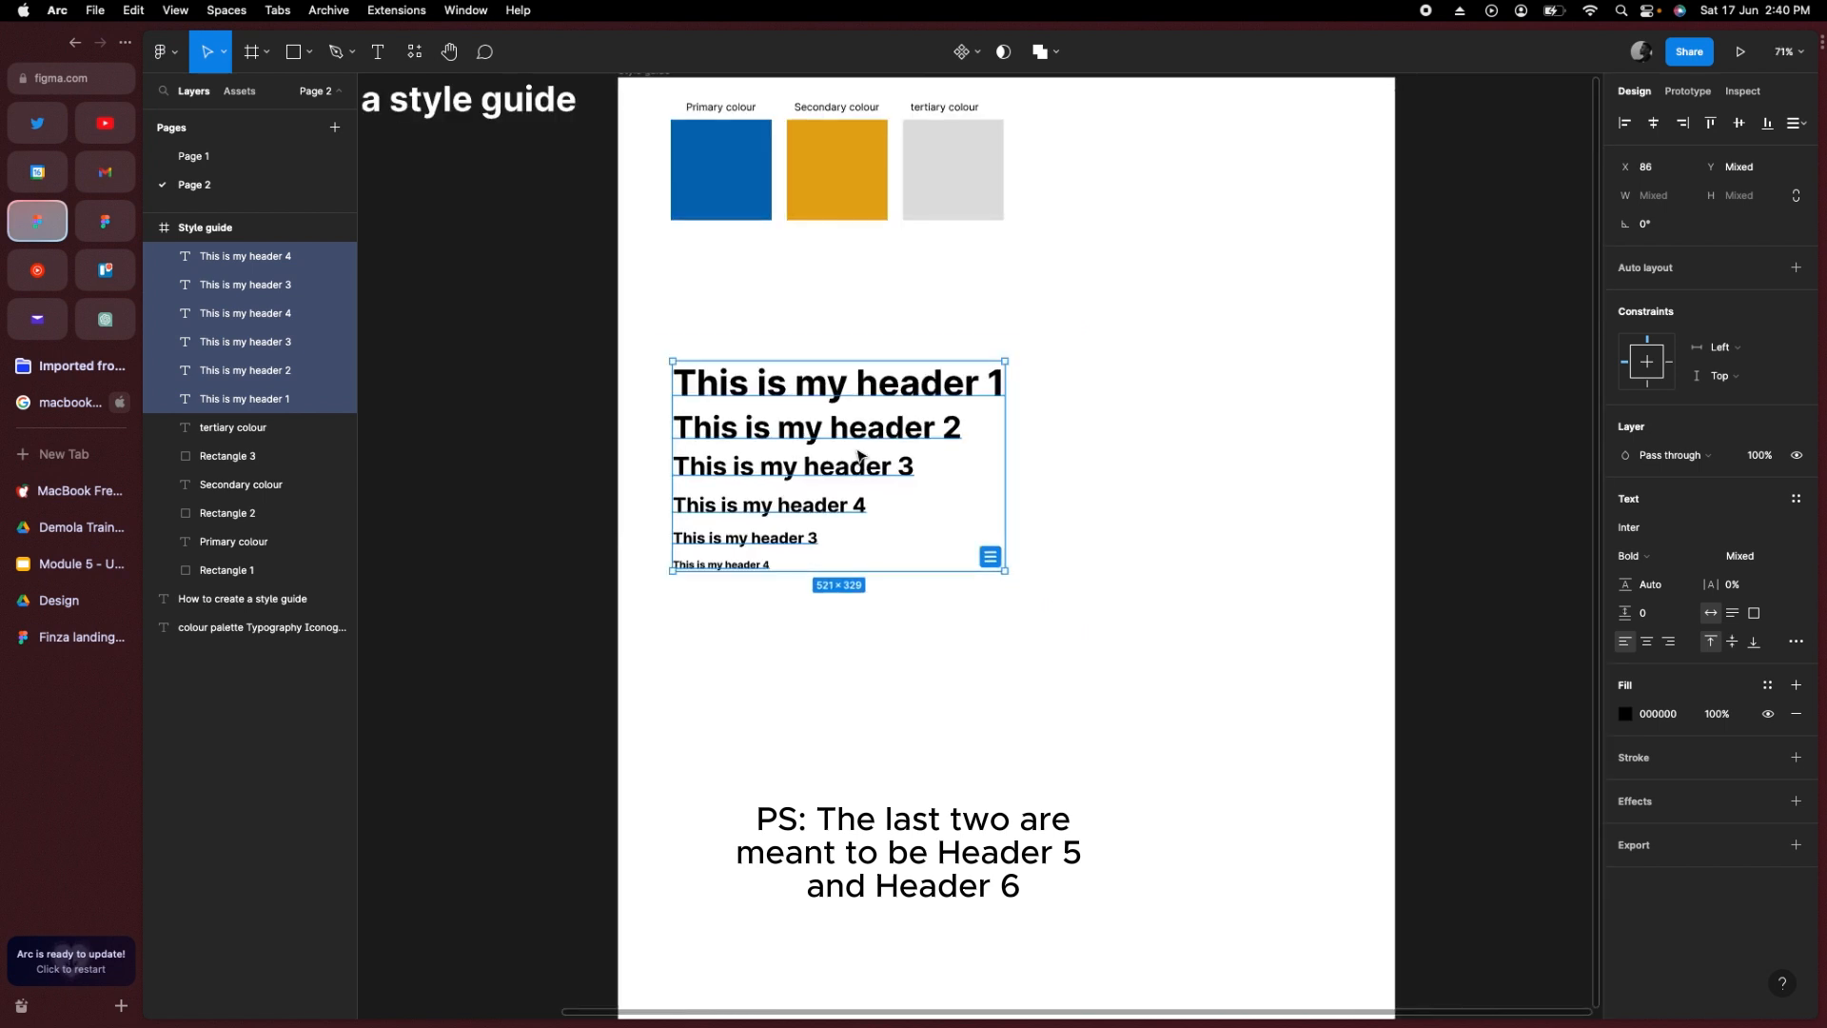
key(super+c)
key(super+v)
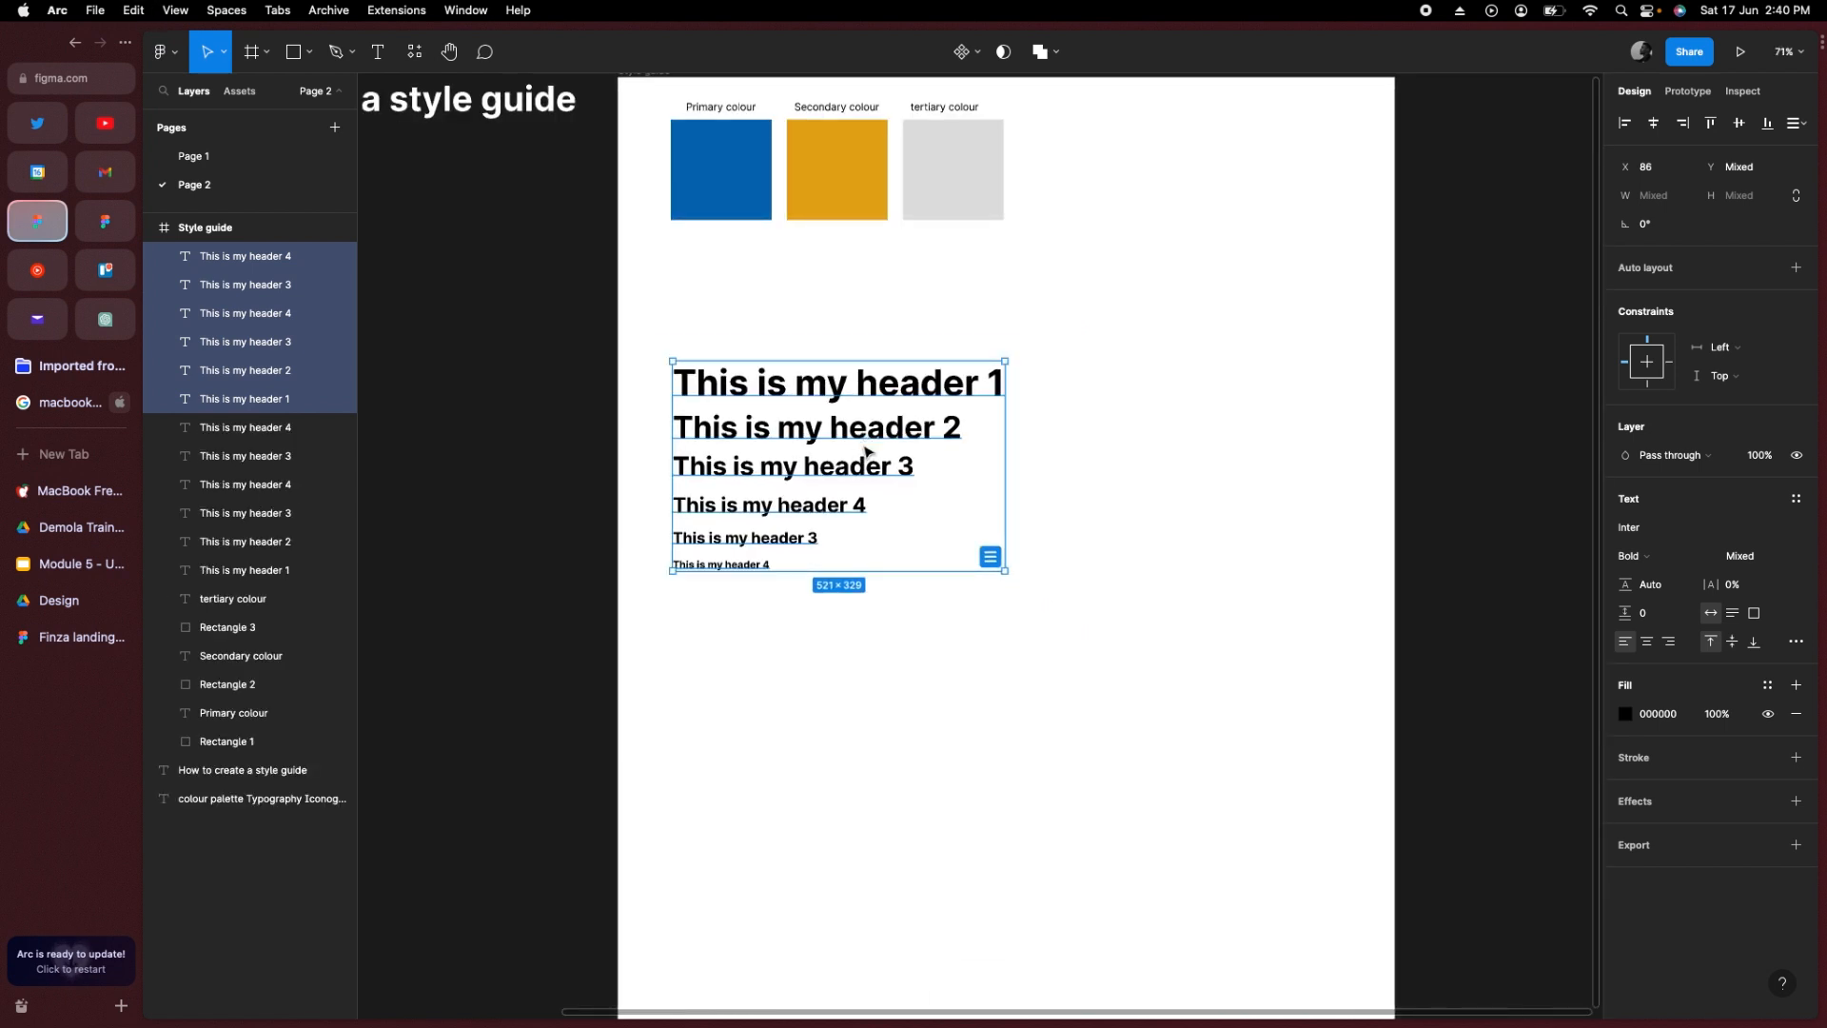
key(shift+Down)
key(shift+Down)
key(shift+Down)
key(shift+Down)
key(shift+Down)
key(shift+Down)
key(shift+Down)
key(shift+Down)
key(shift+Down)
key(shift+Down)
key(shift+Down)
key(shift+Down)
key(shift+Down)
key(shift+Down)
key(shift+Down)
key(shift+Down)
key(shift+Down)
key(shift+Down)
key(shift+Down)
key(shift+Down)
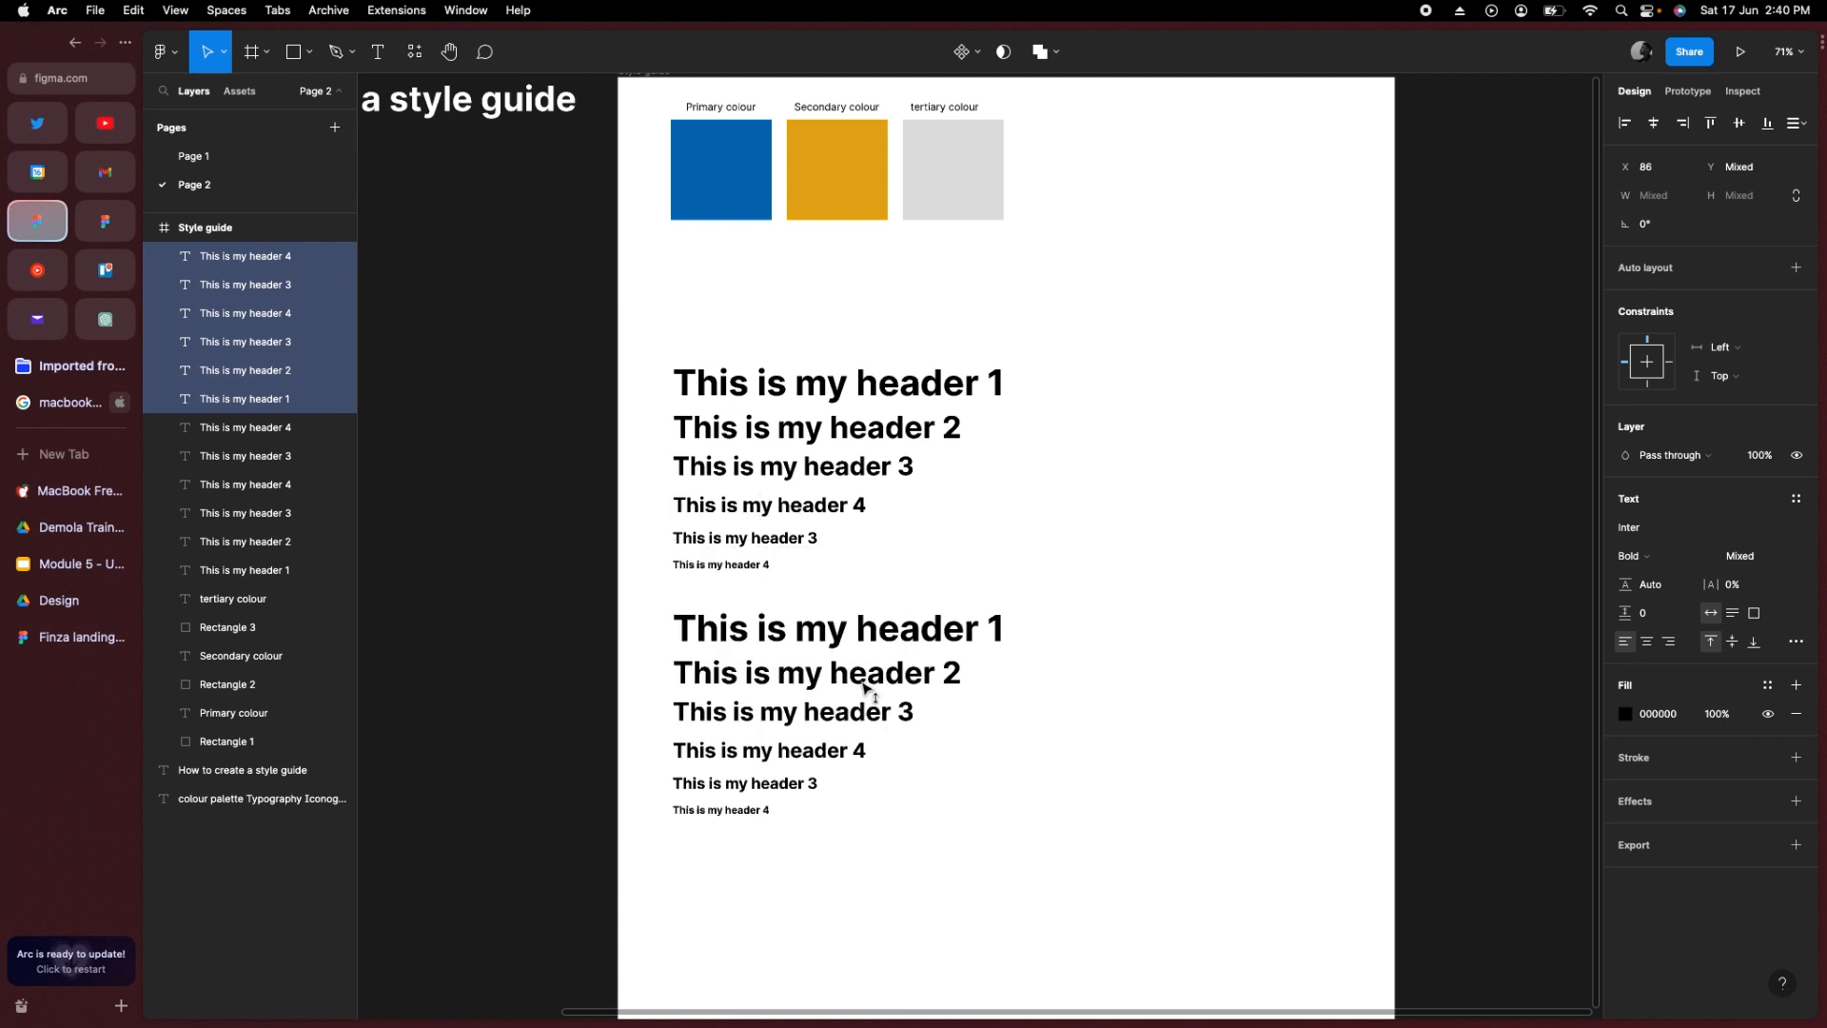
Step: Set the font weight of the copied block of six header lines to Regular
click(1649, 559)
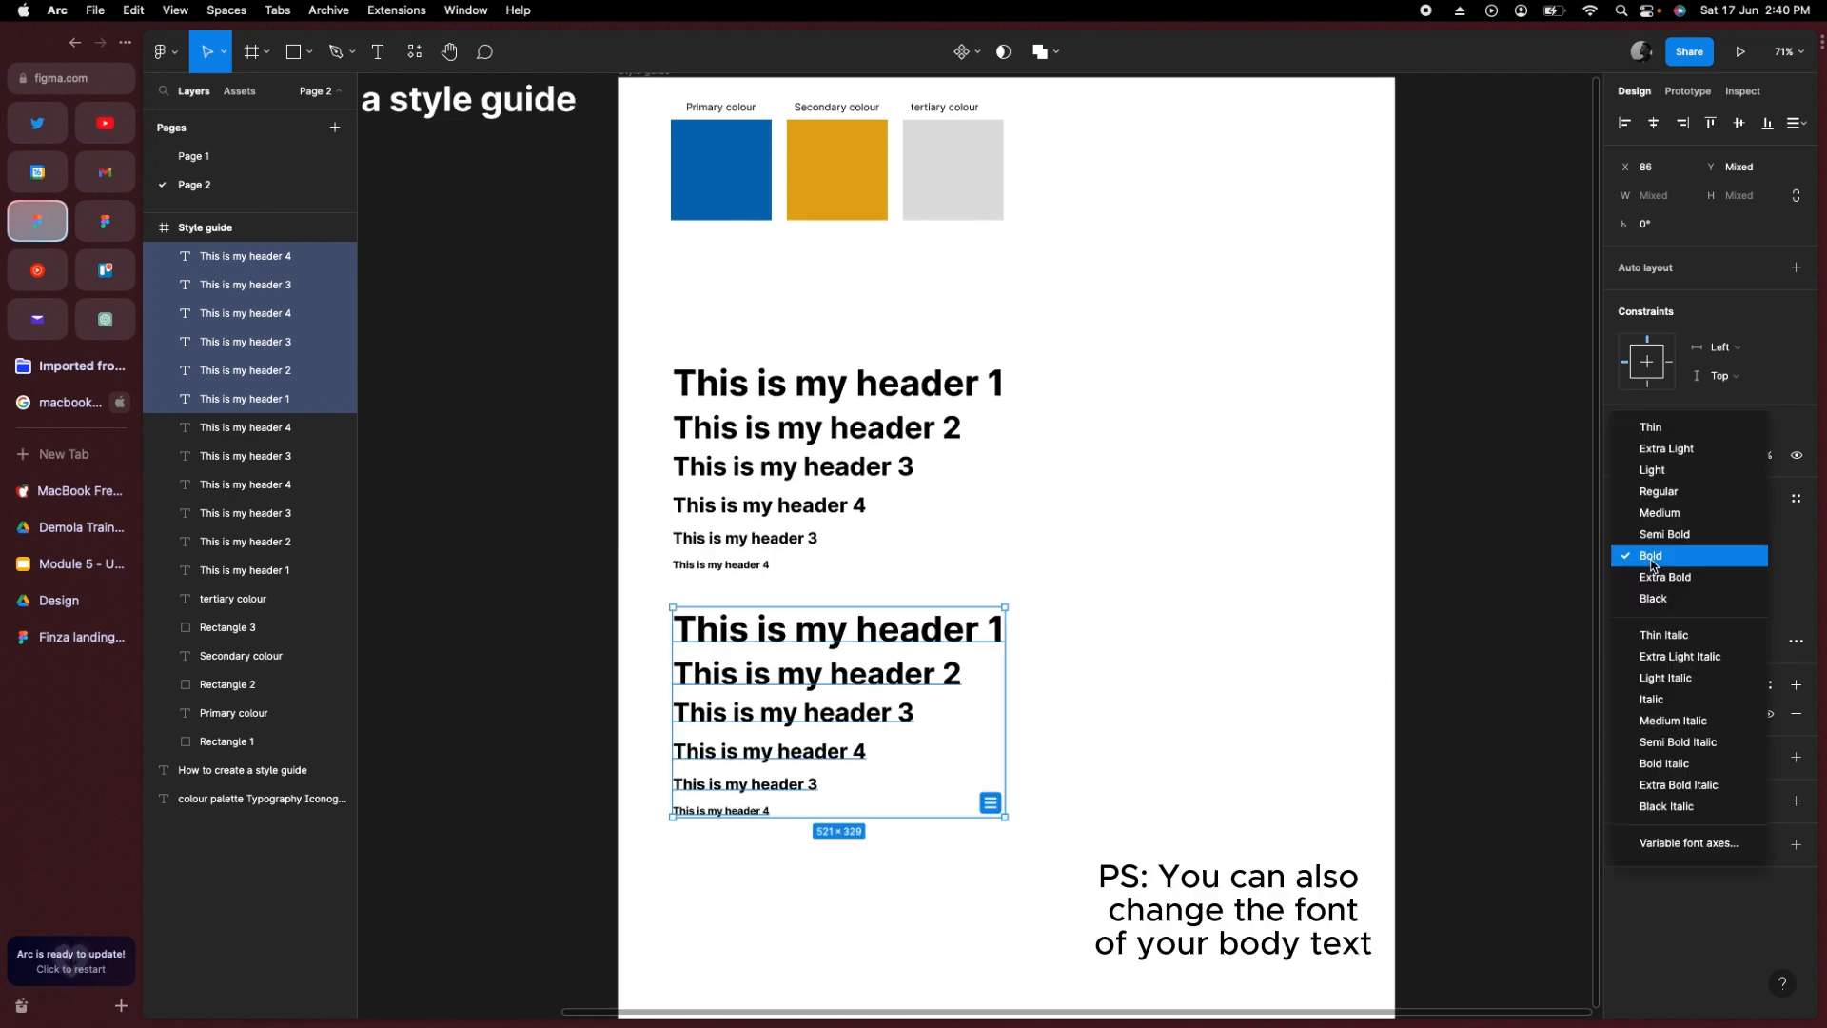
click(1658, 491)
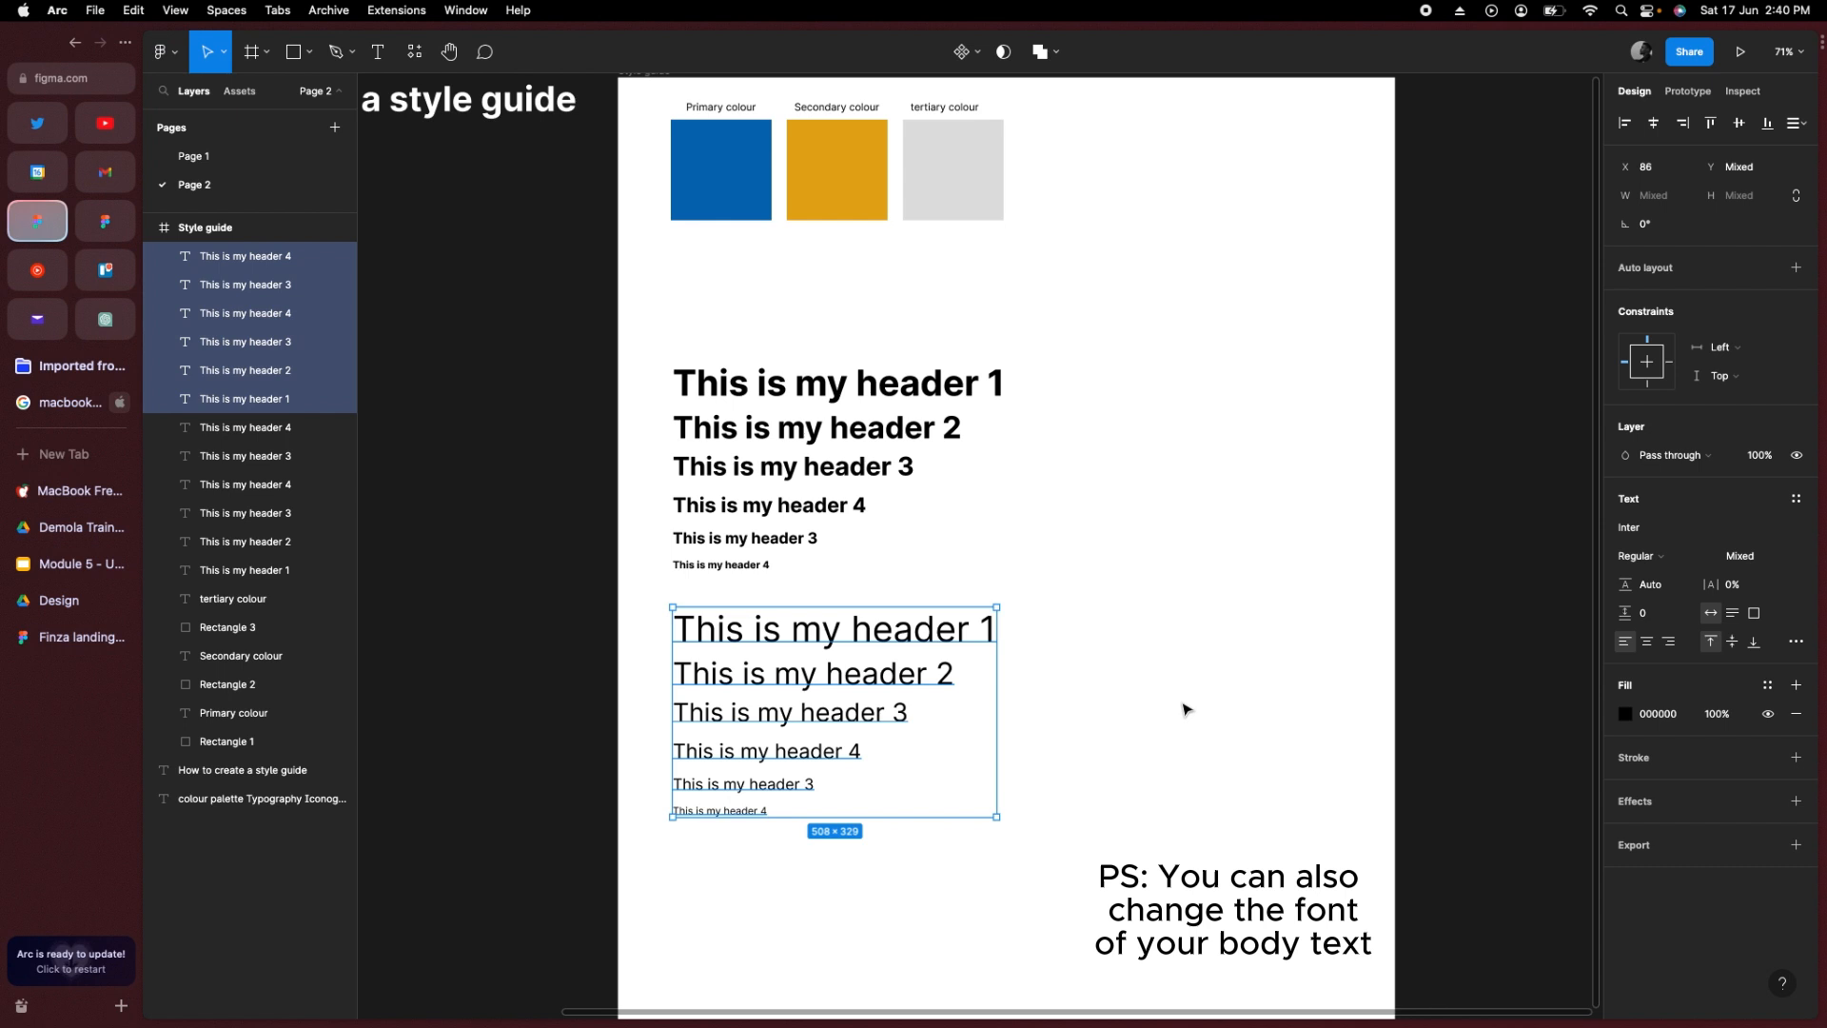
click(1184, 709)
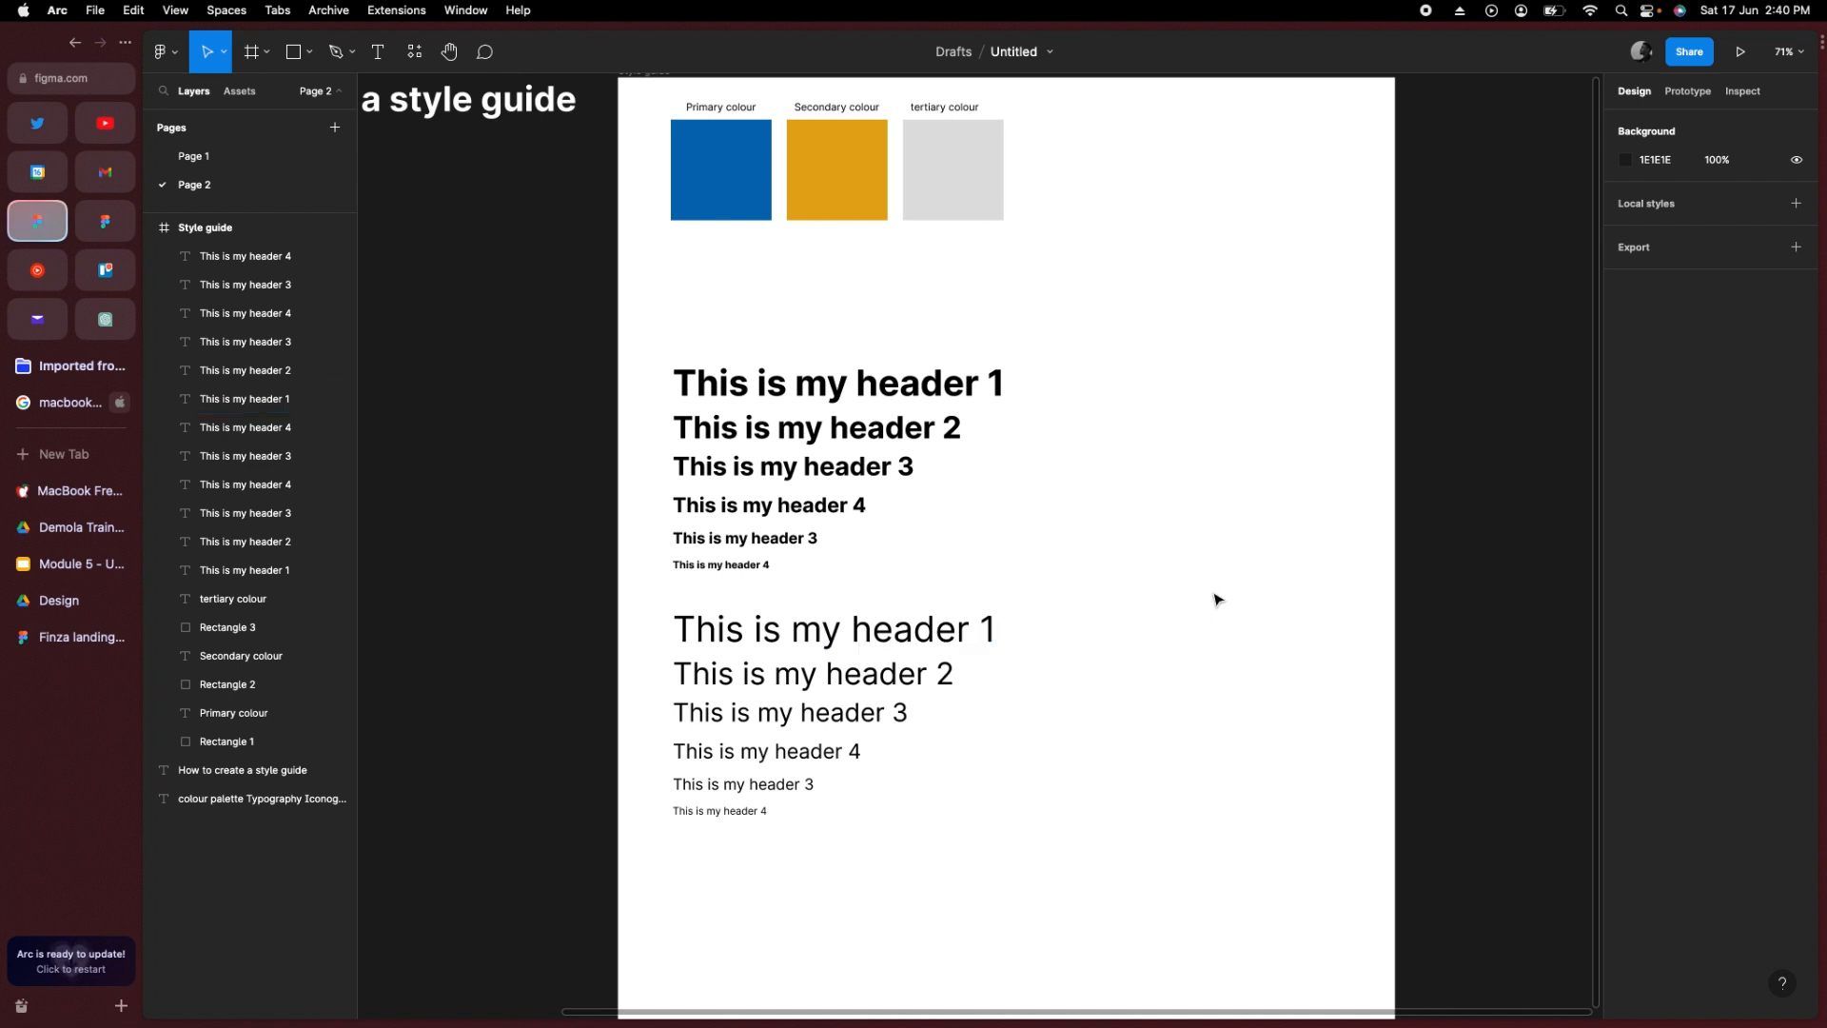
scroll(1180, 594, right, 2)
scroll(1159, 595, up, 1)
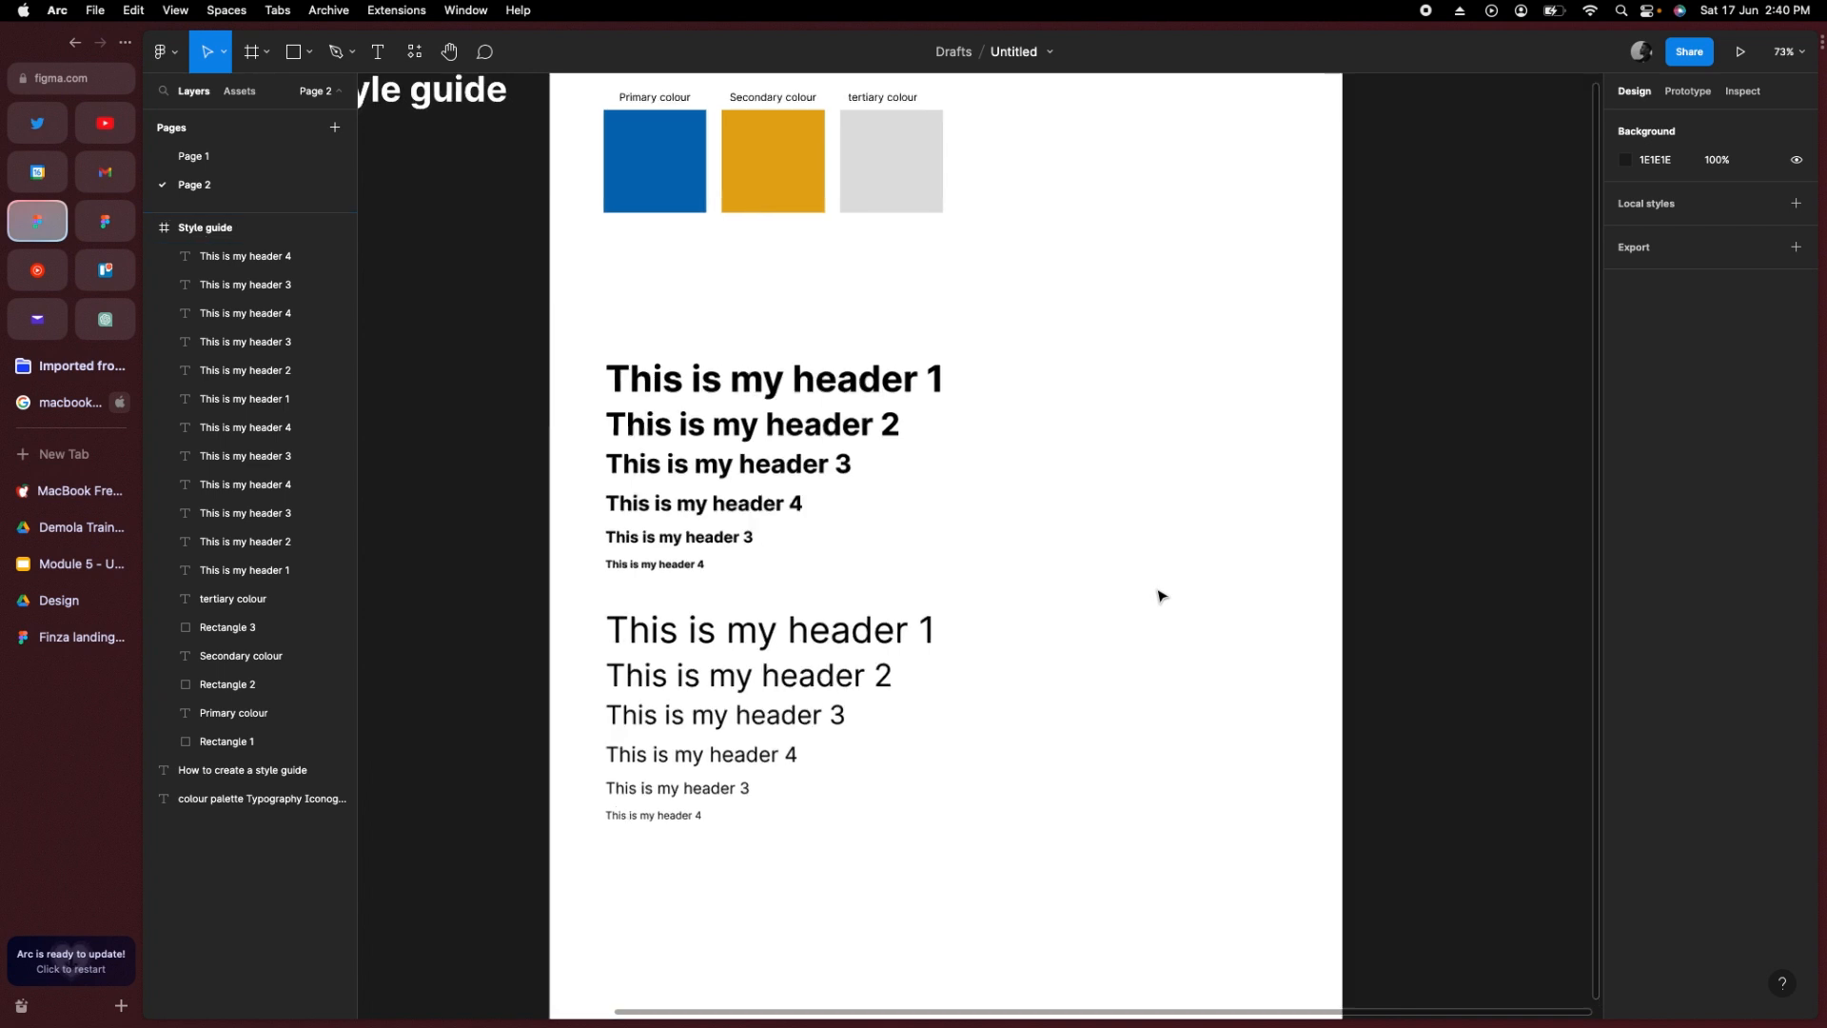
scroll(1159, 595, up, 3)
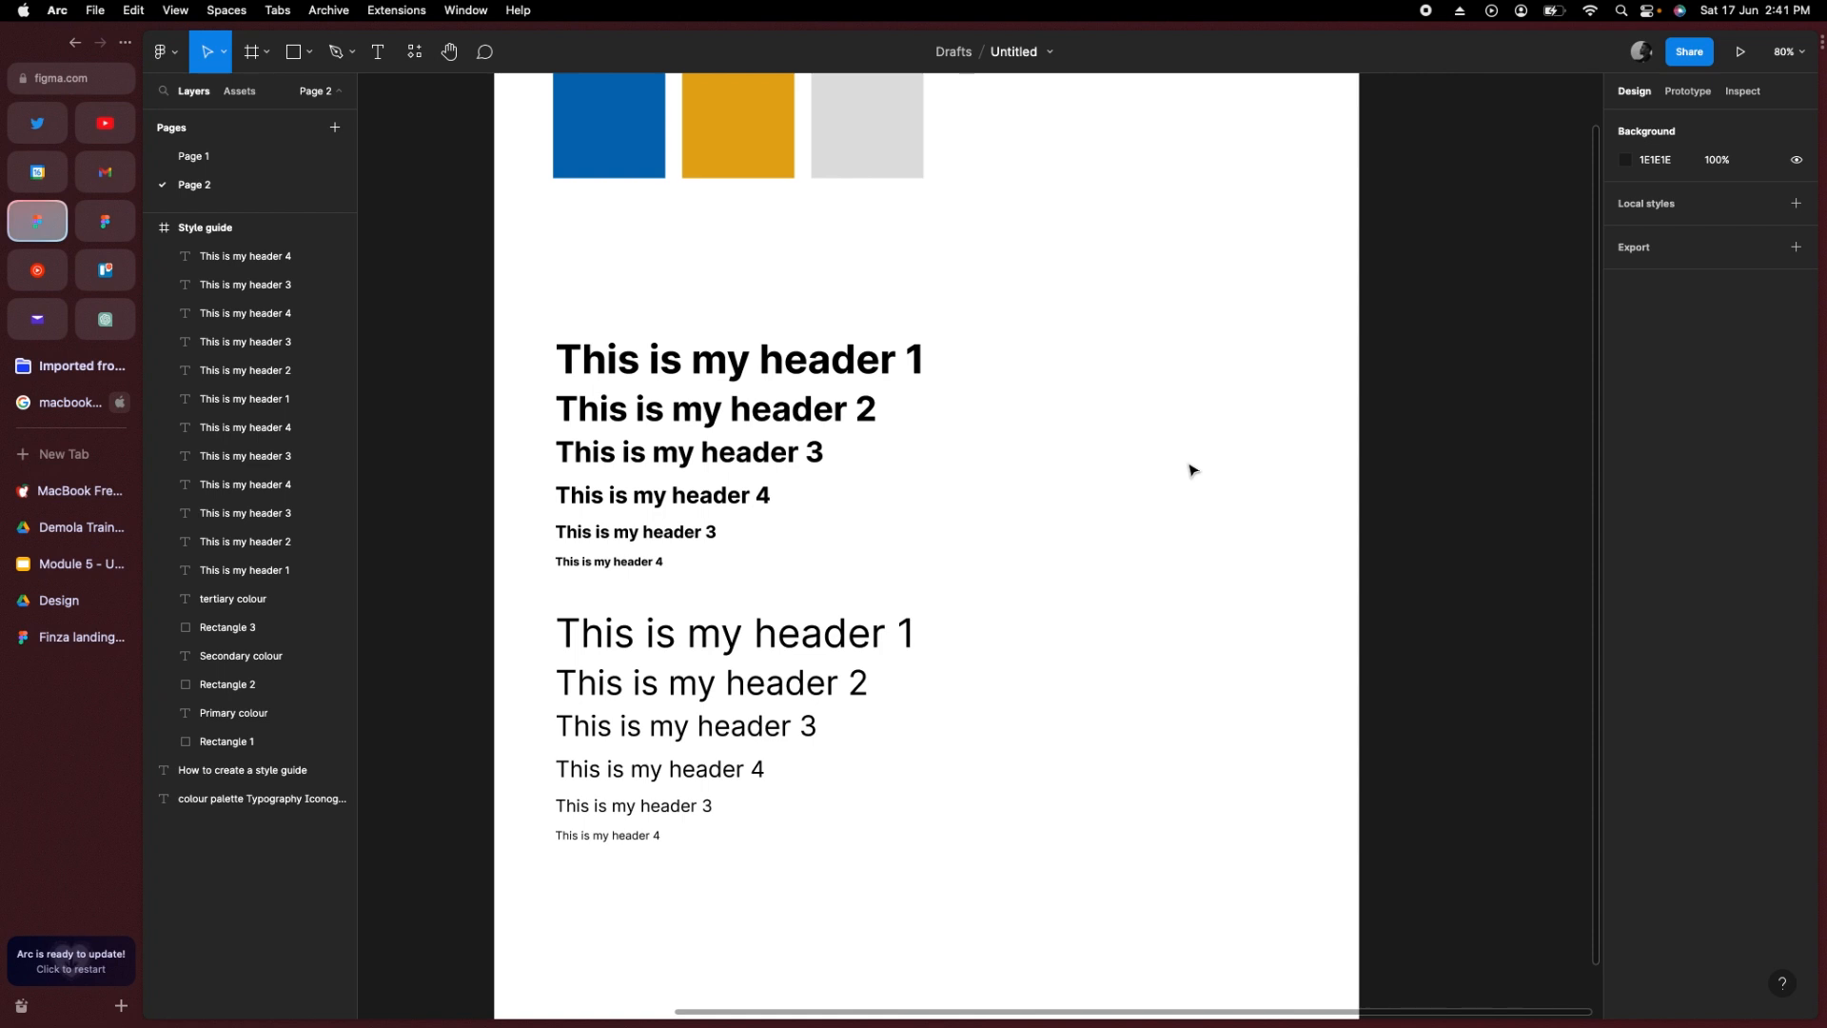
scroll(1192, 469, down, 5)
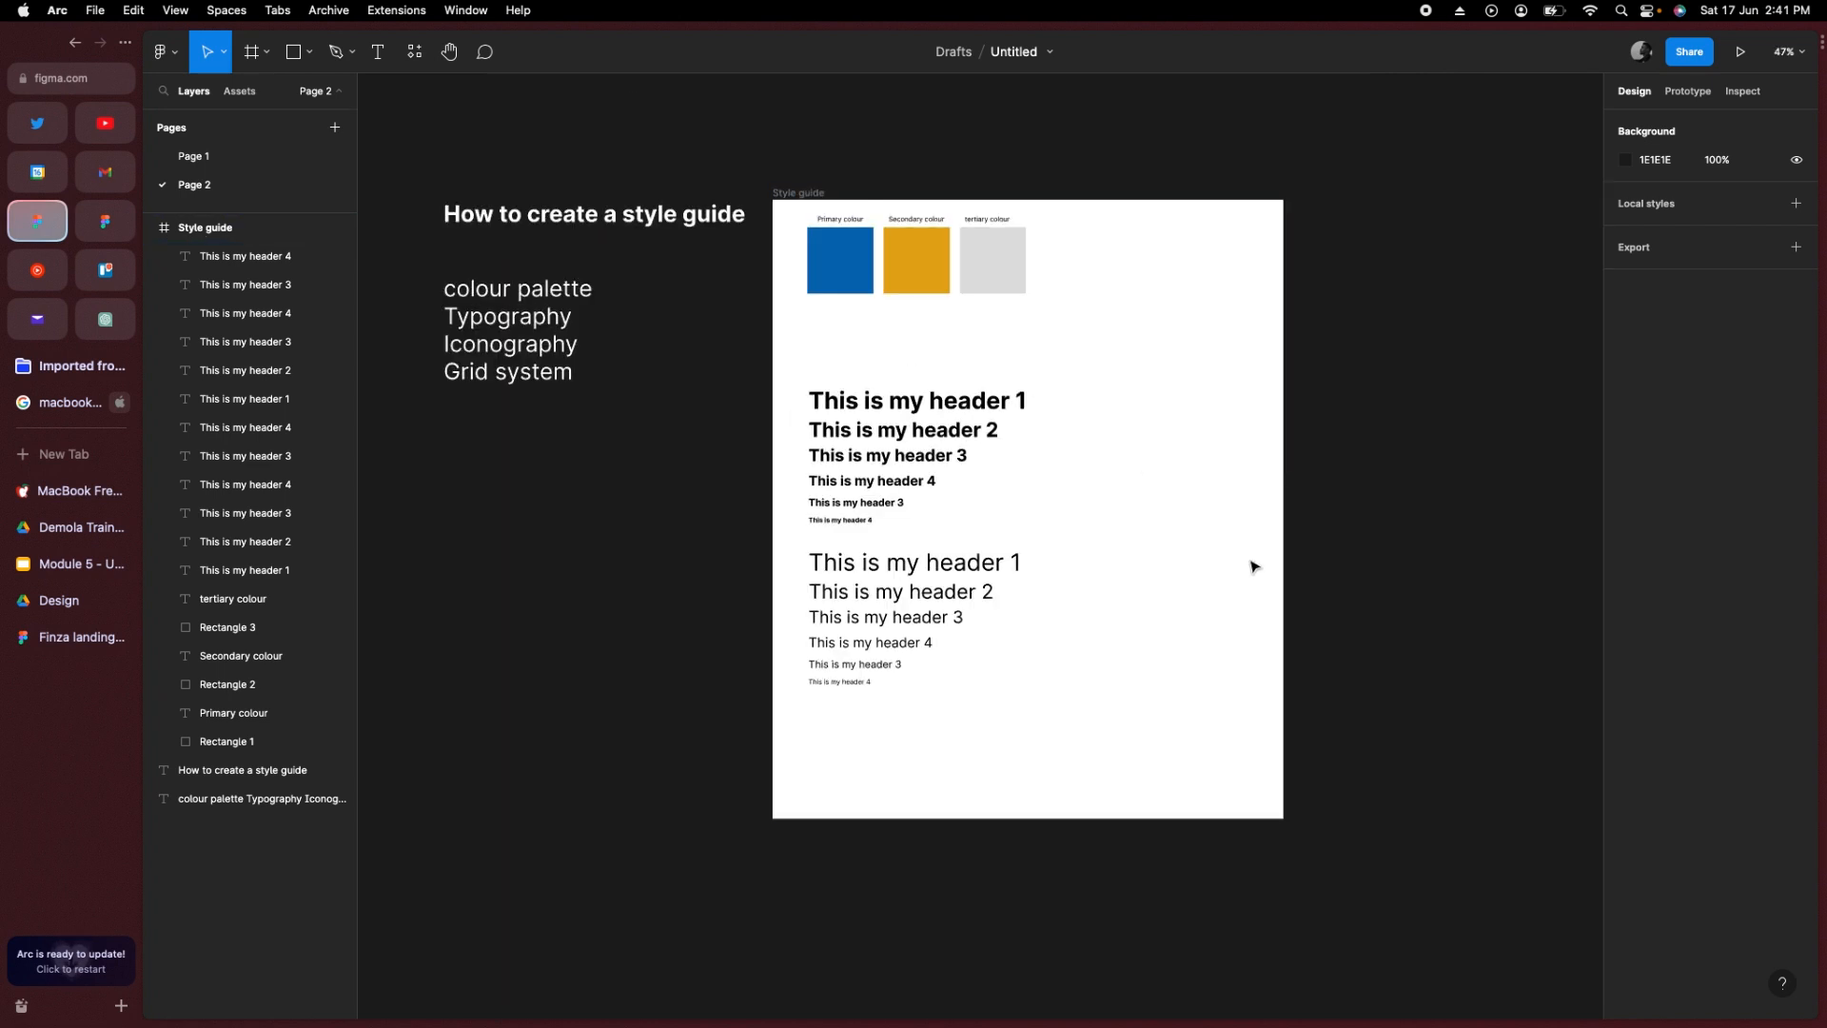
drag(1342, 424, 1232, 452)
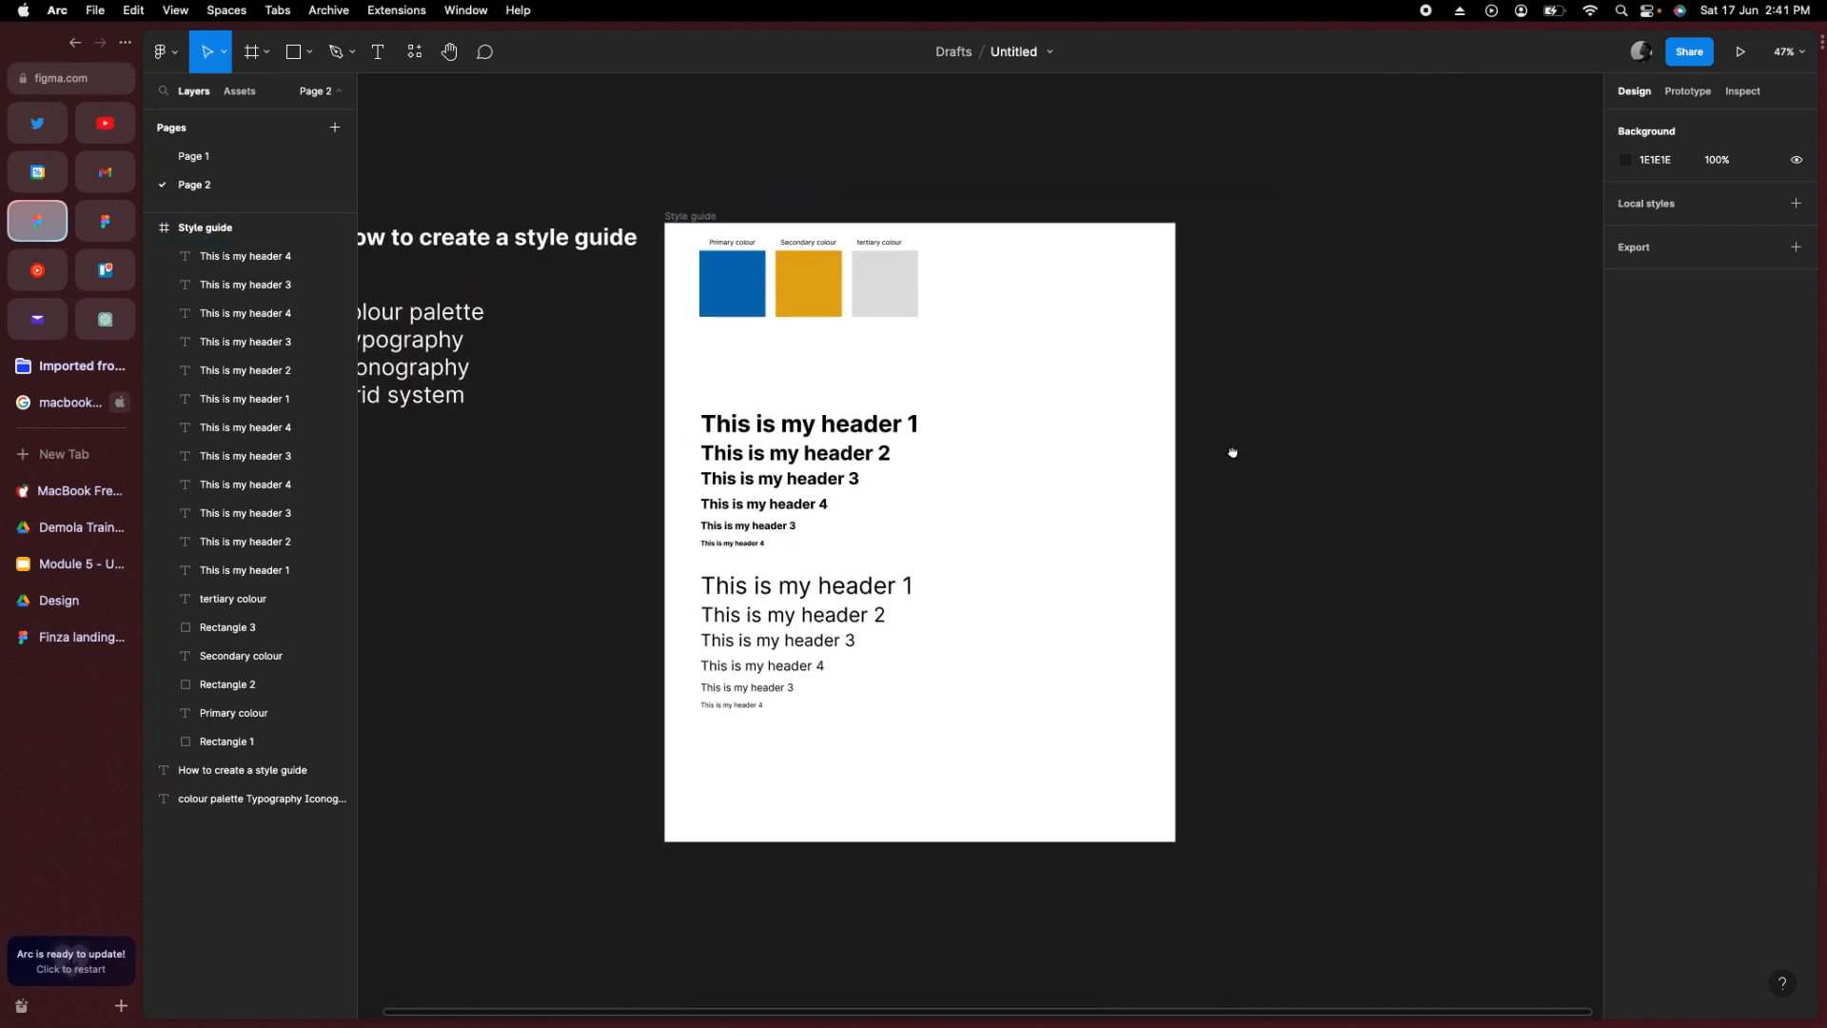
scroll(1237, 454, left, 2)
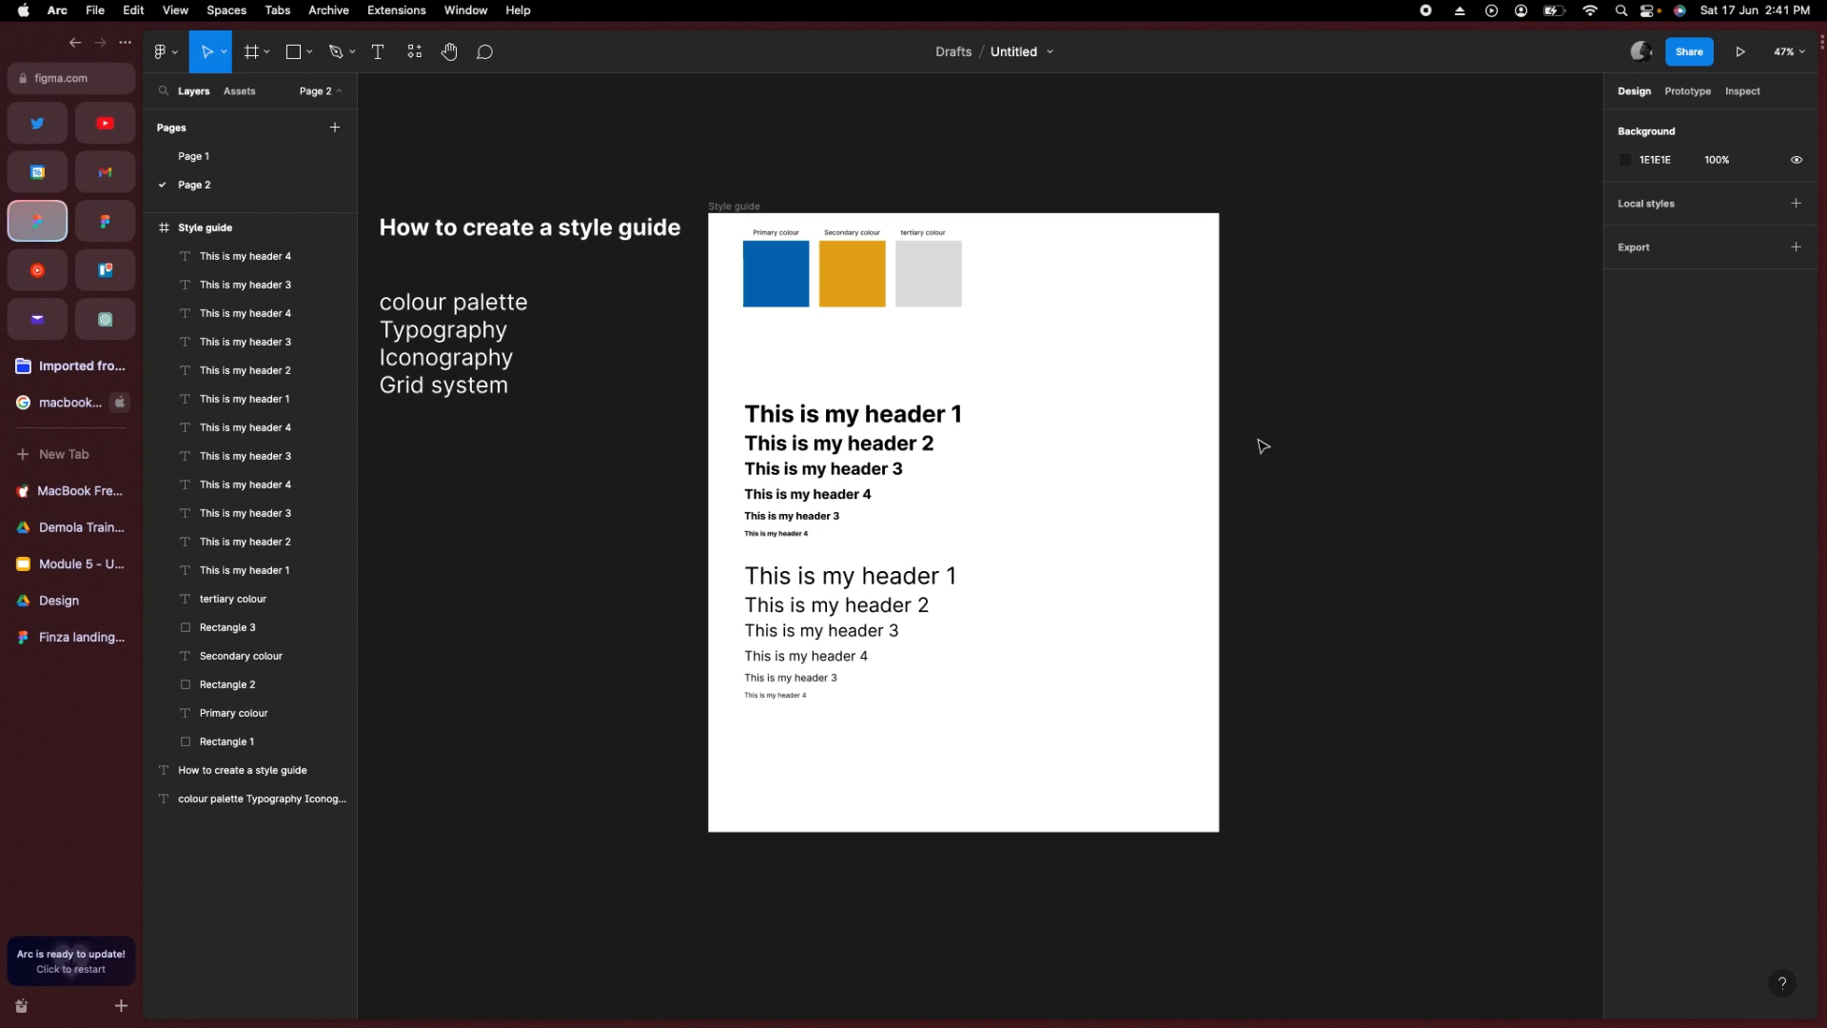
Step: Draw a circle about 43 × 43 in the style guide frame's empty area, to the right of and below the colour swatches
scroll(1235, 437, up, 3)
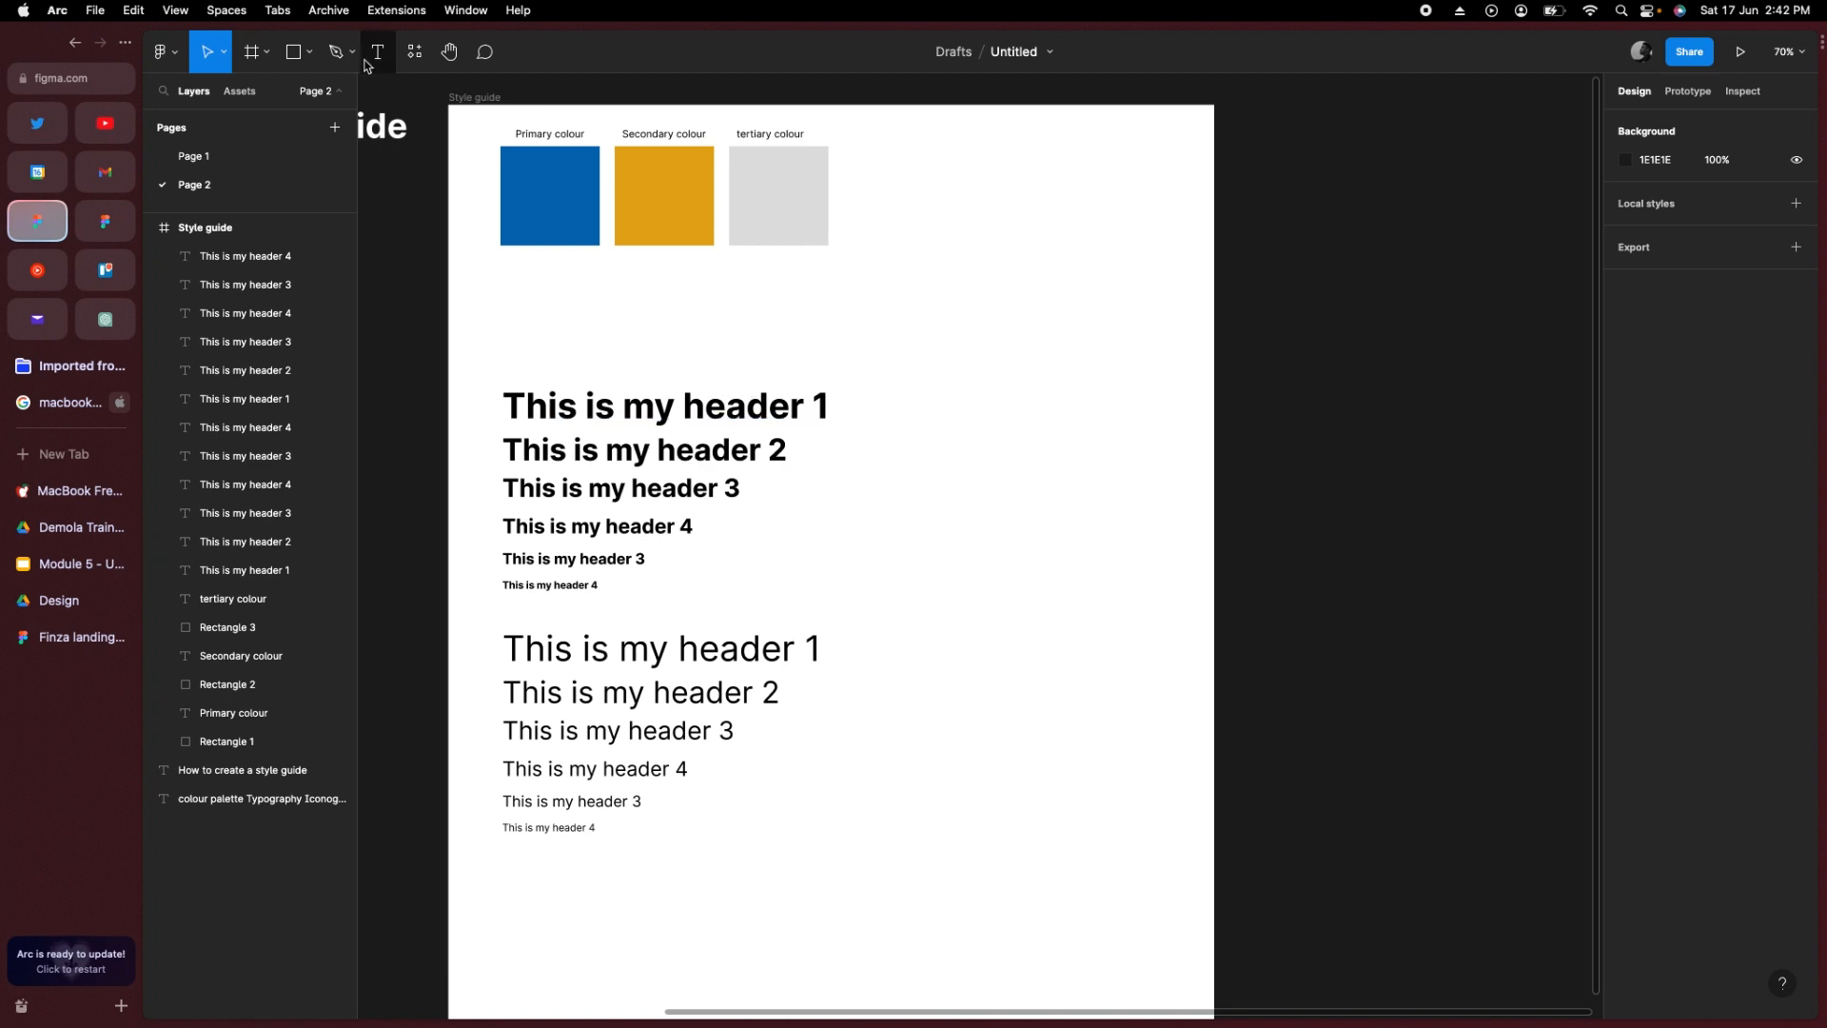
click(312, 55)
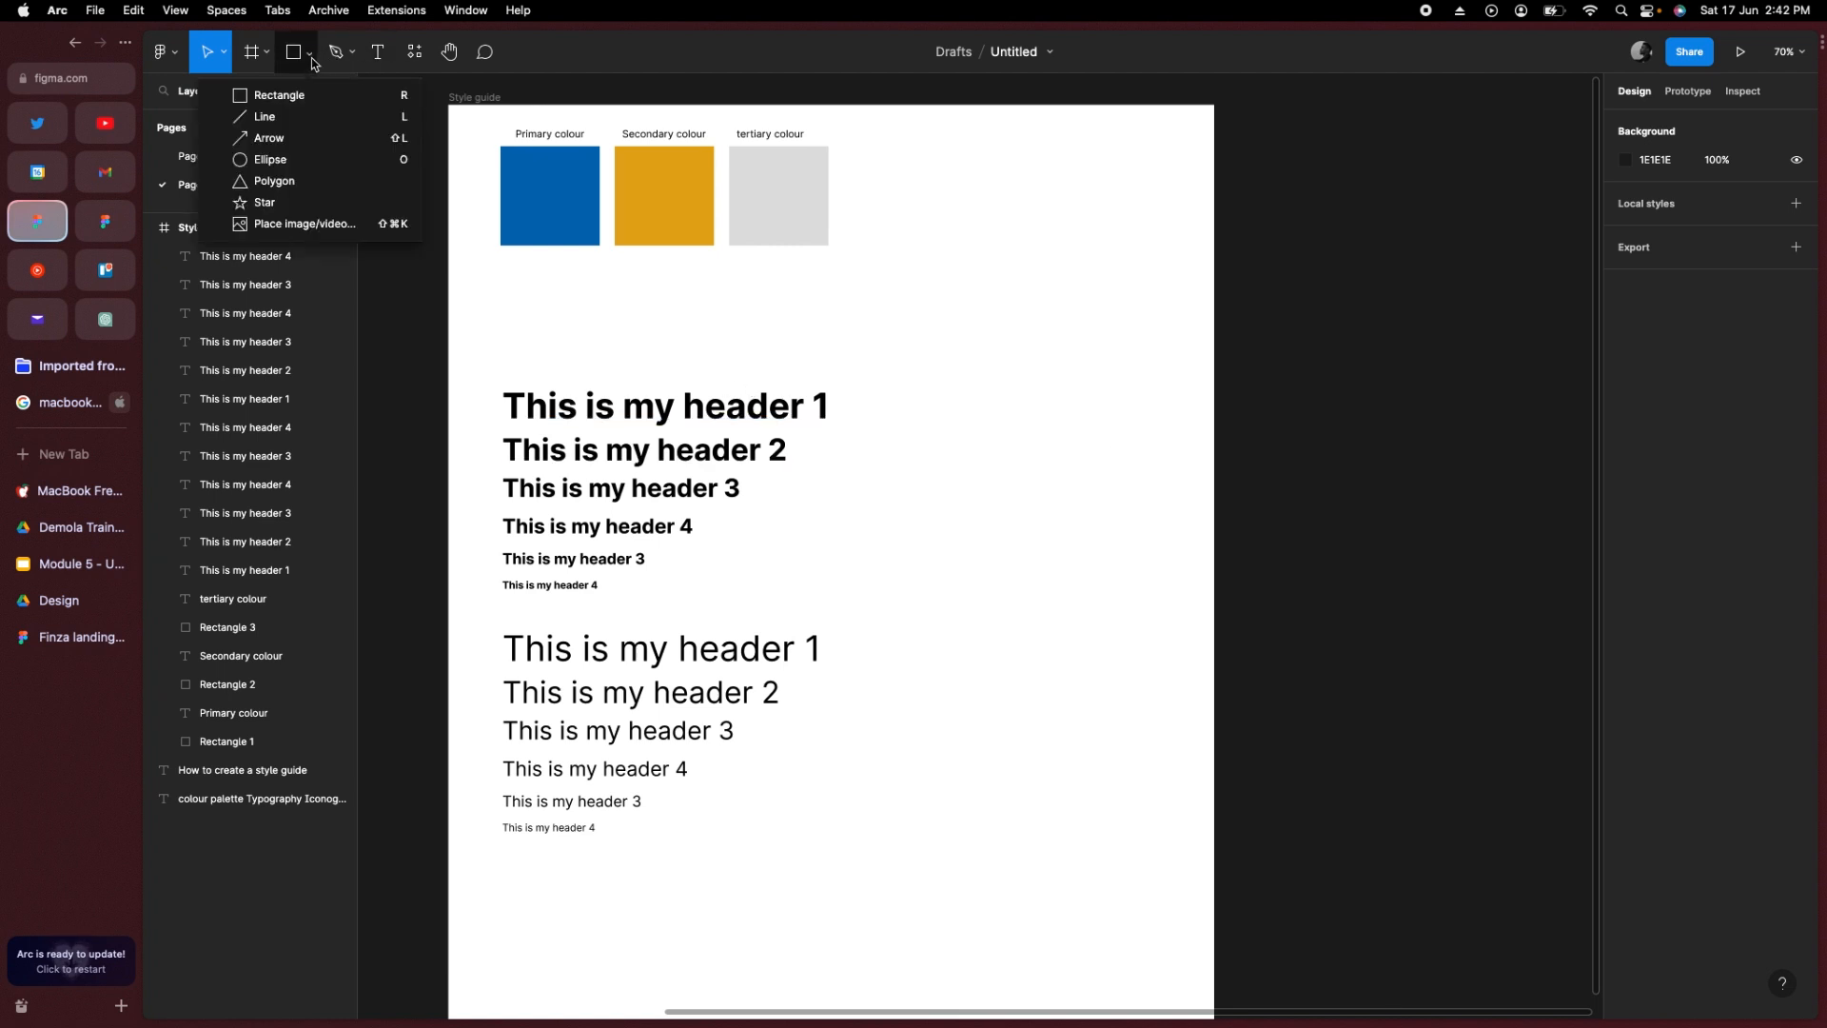
click(316, 160)
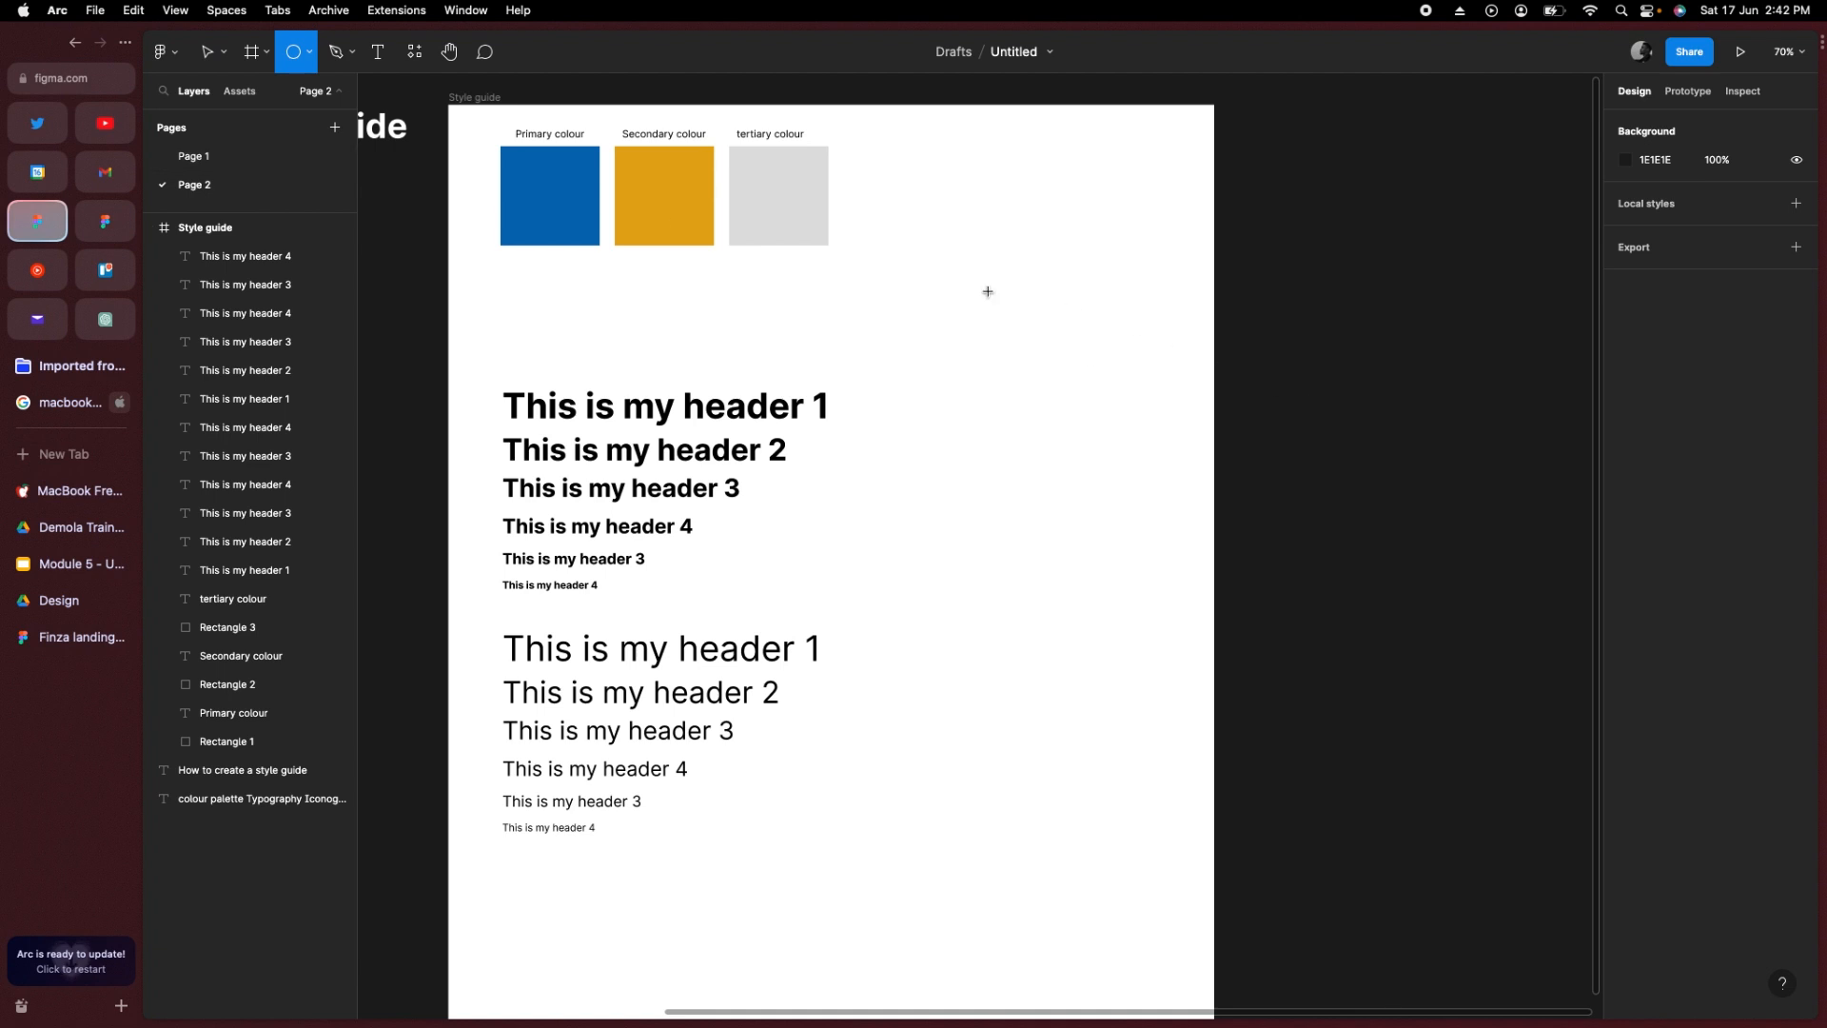
drag(934, 284, 971, 308)
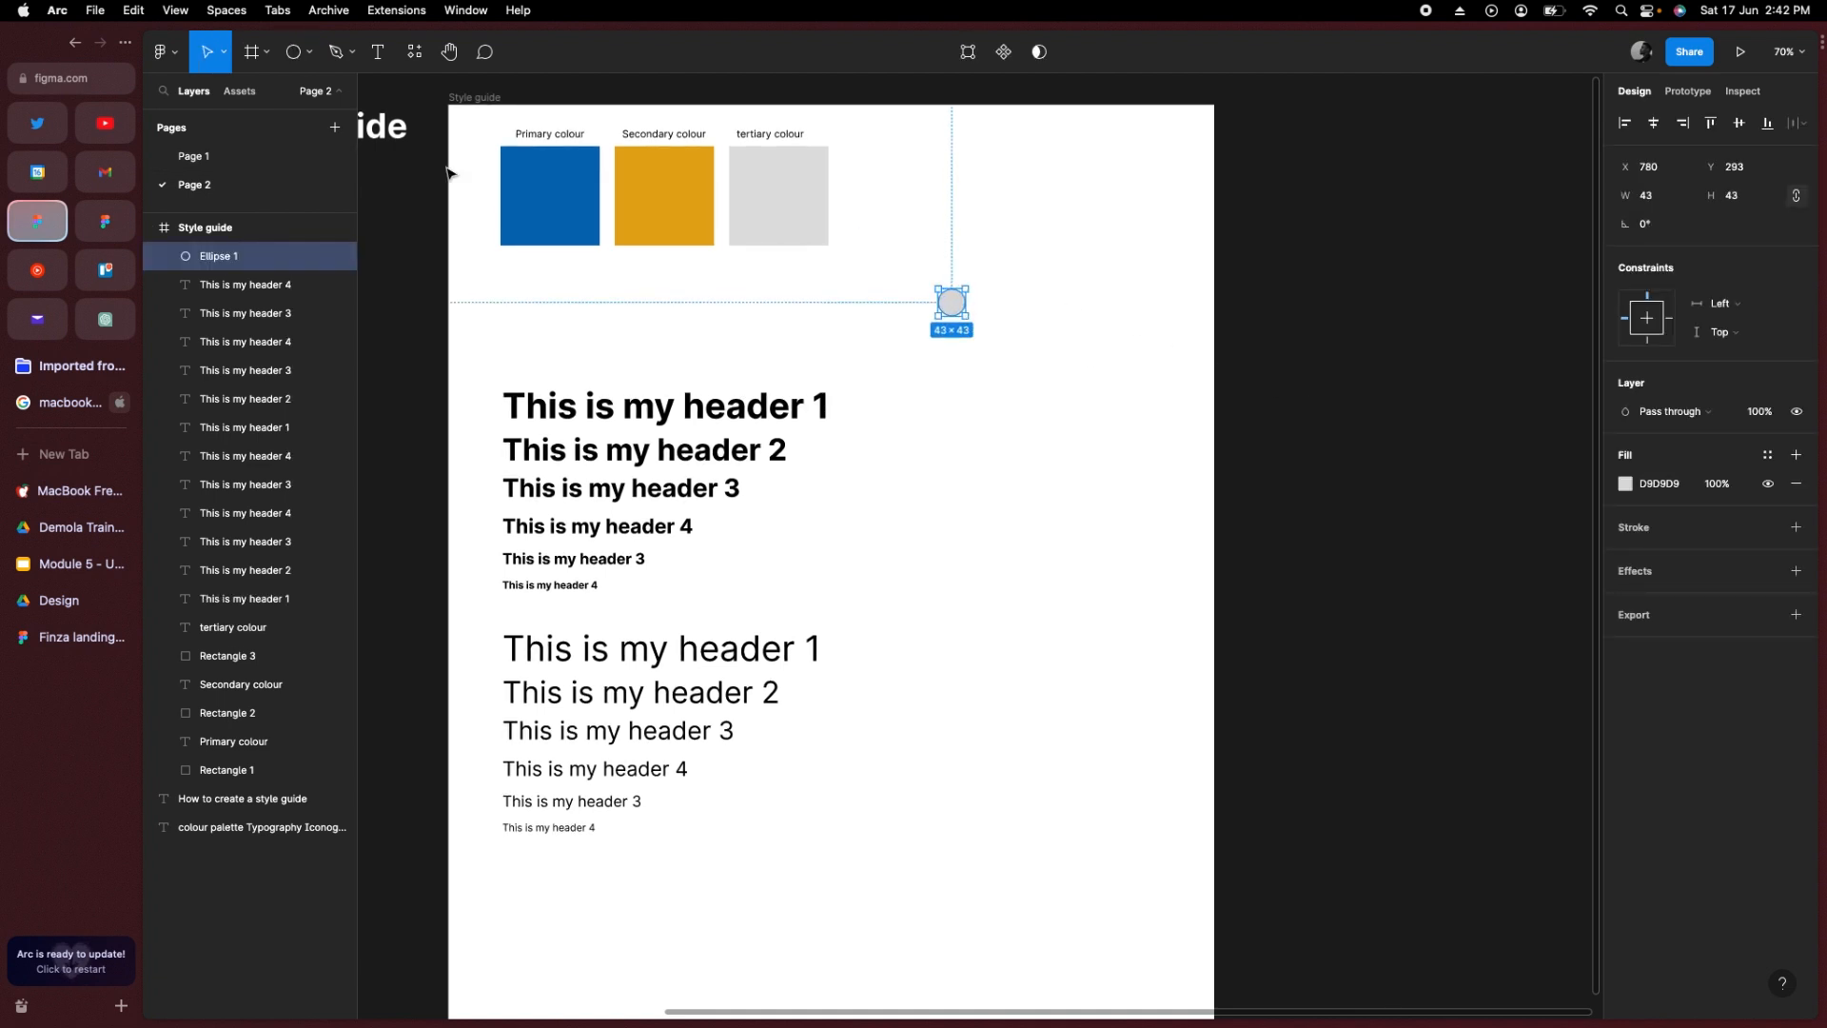
Step: Draw a rectangle about 68 × 44 centred over the lower part of the circle as the icon's body
click(310, 53)
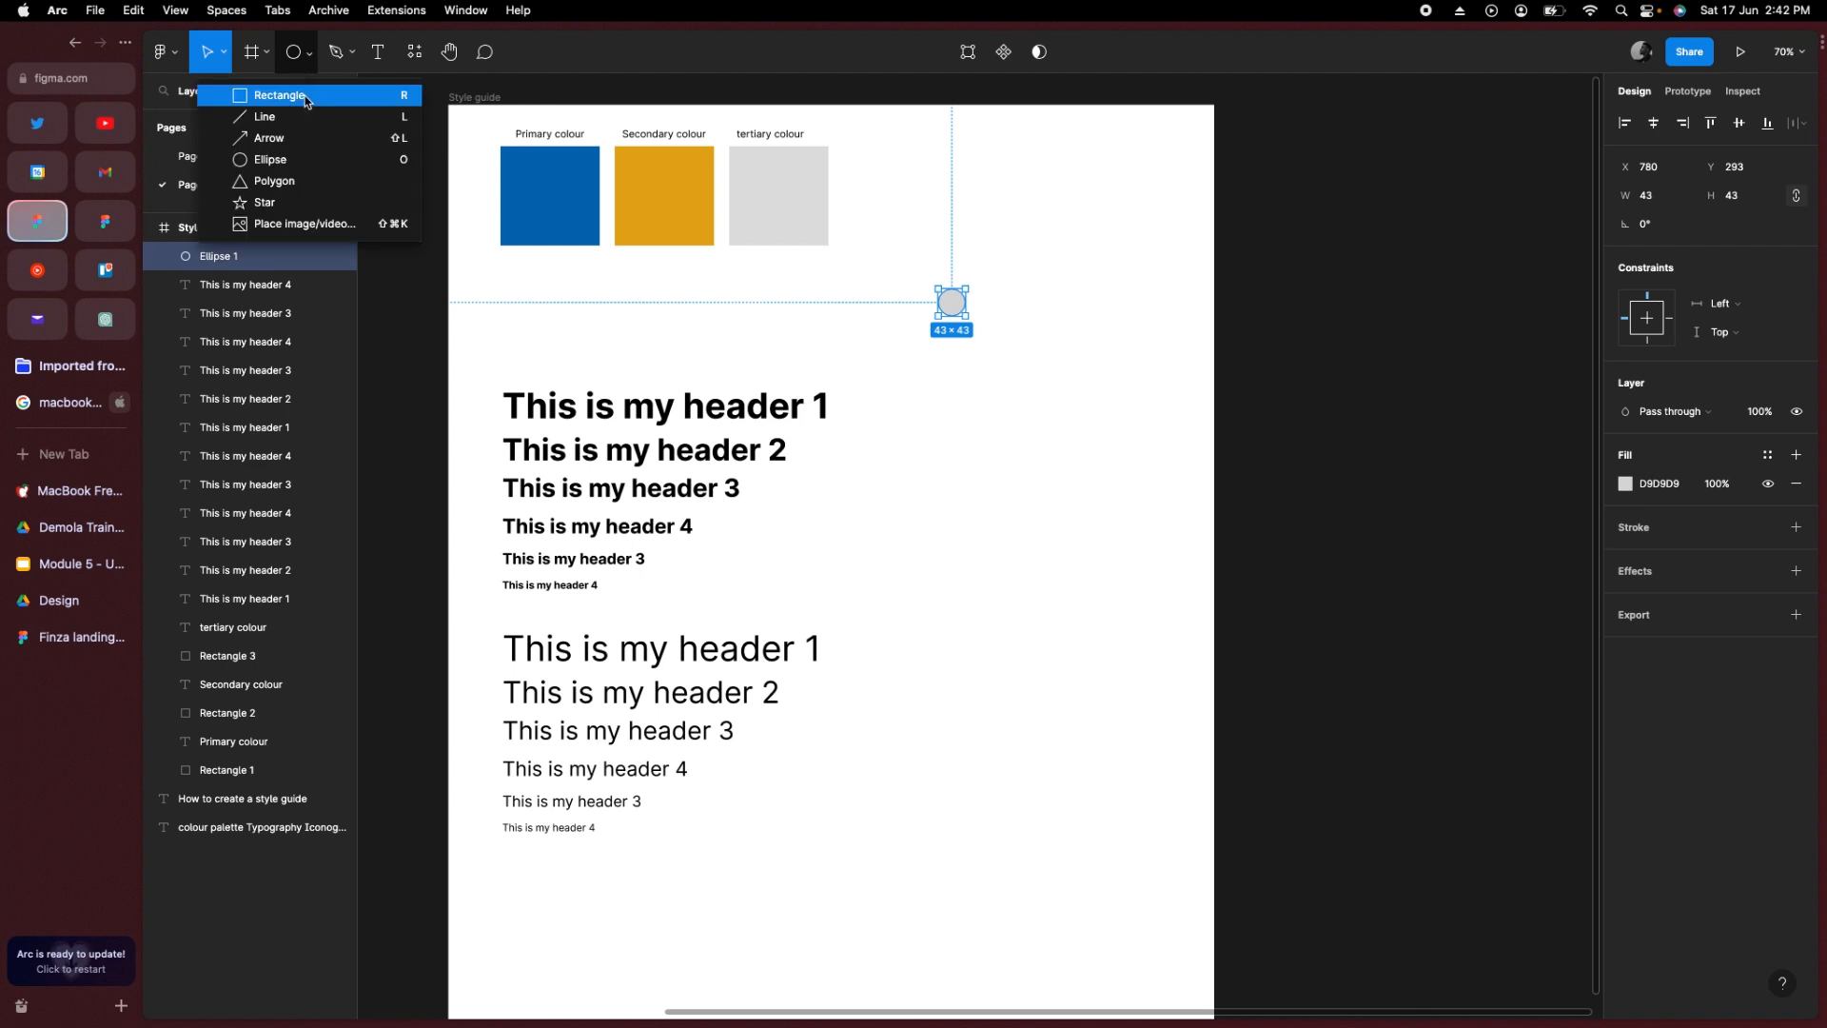
click(306, 98)
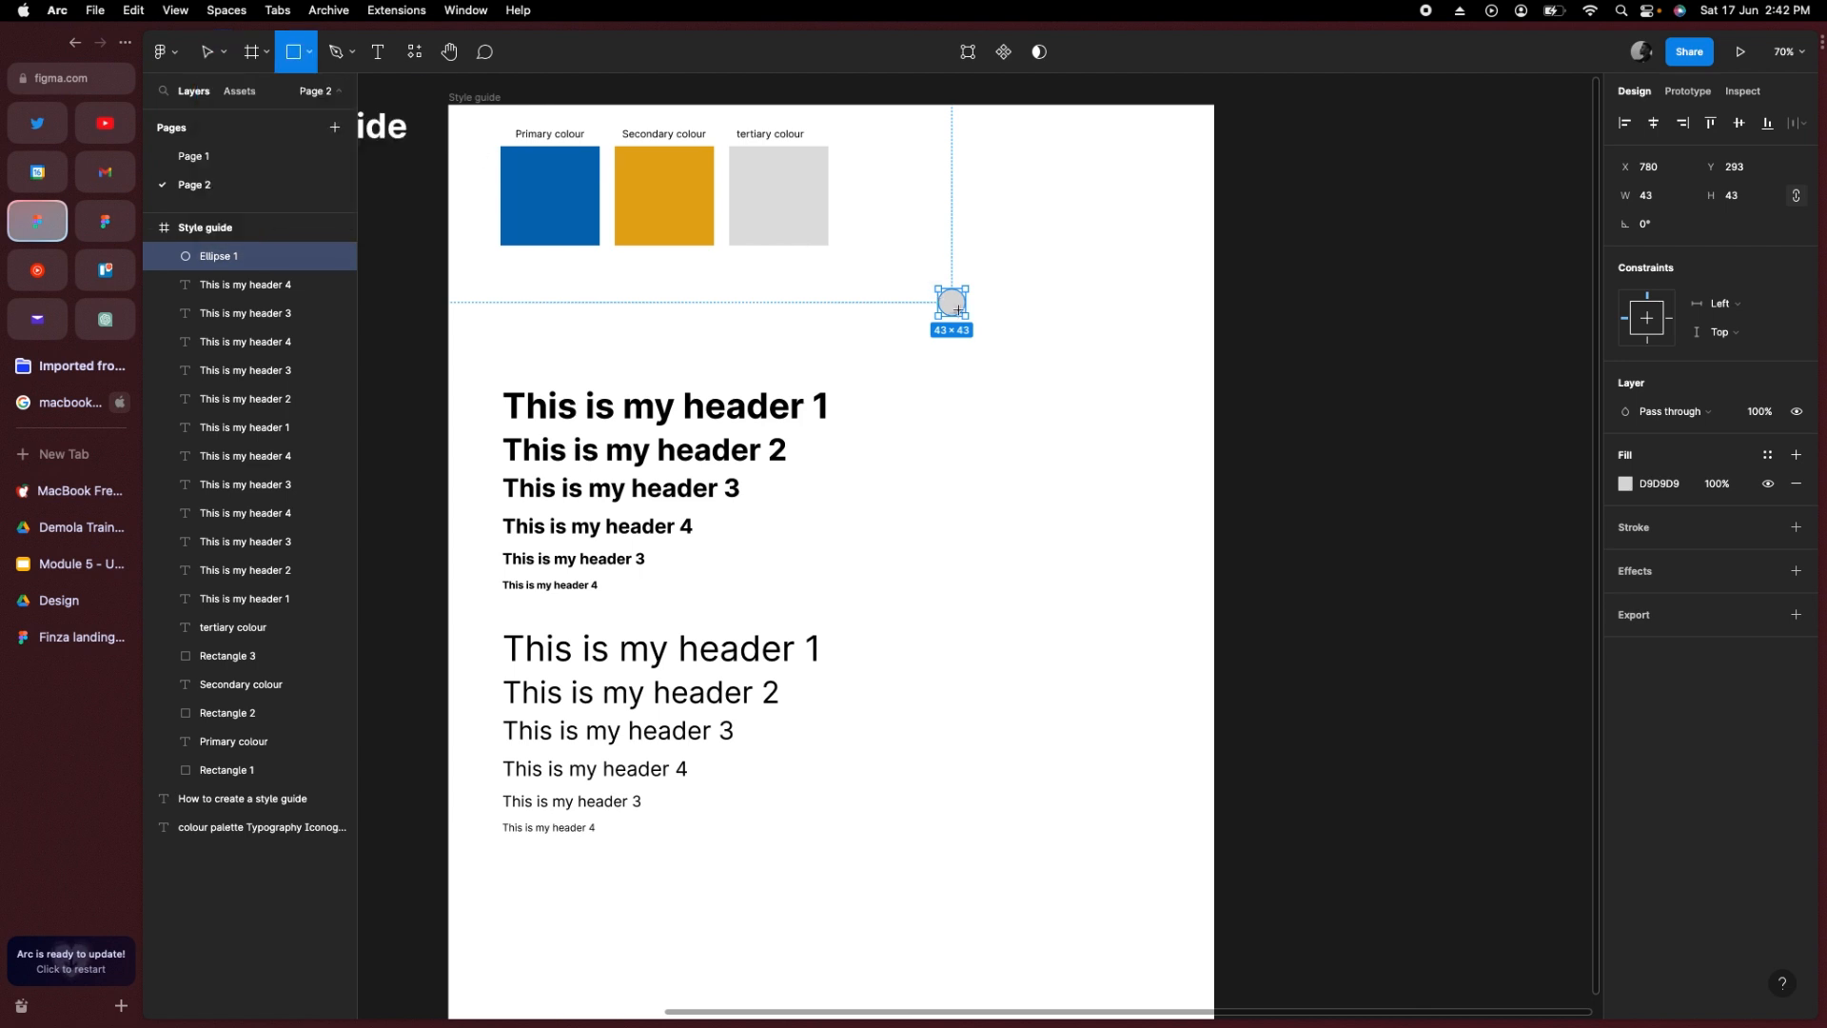
scroll(958, 309, up, 5)
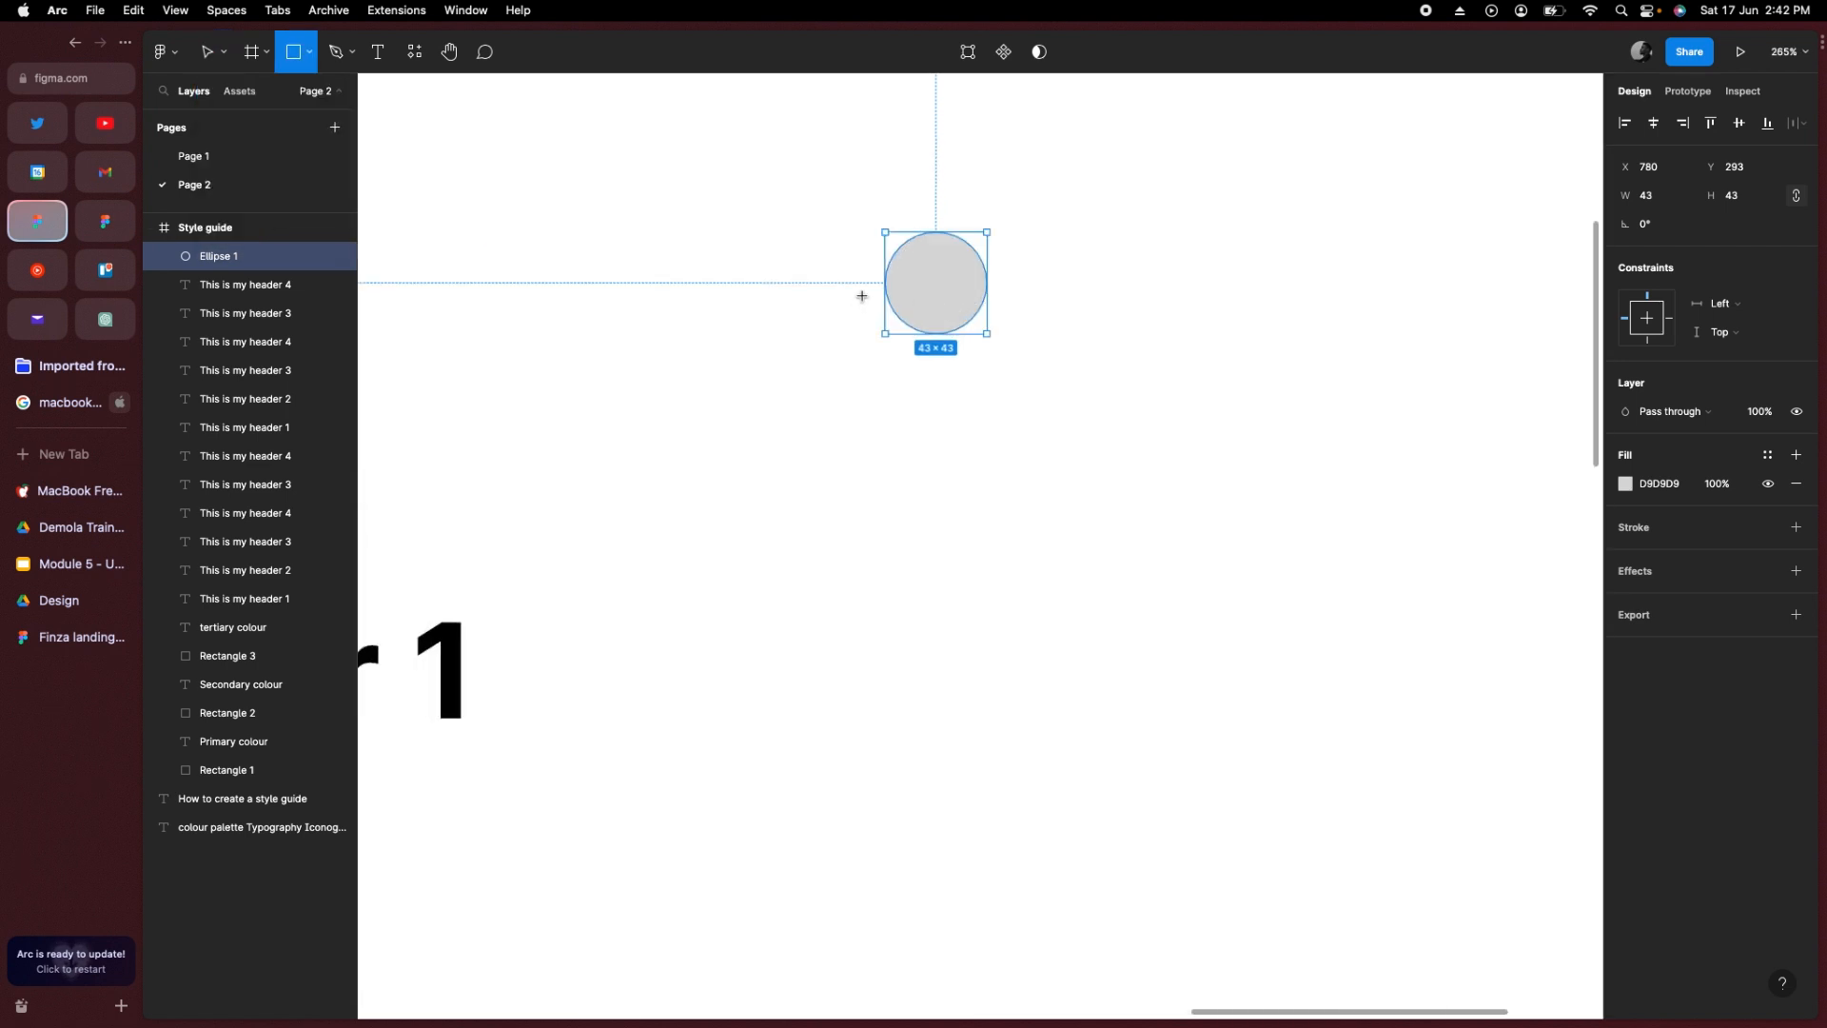
drag(861, 293, 1020, 399)
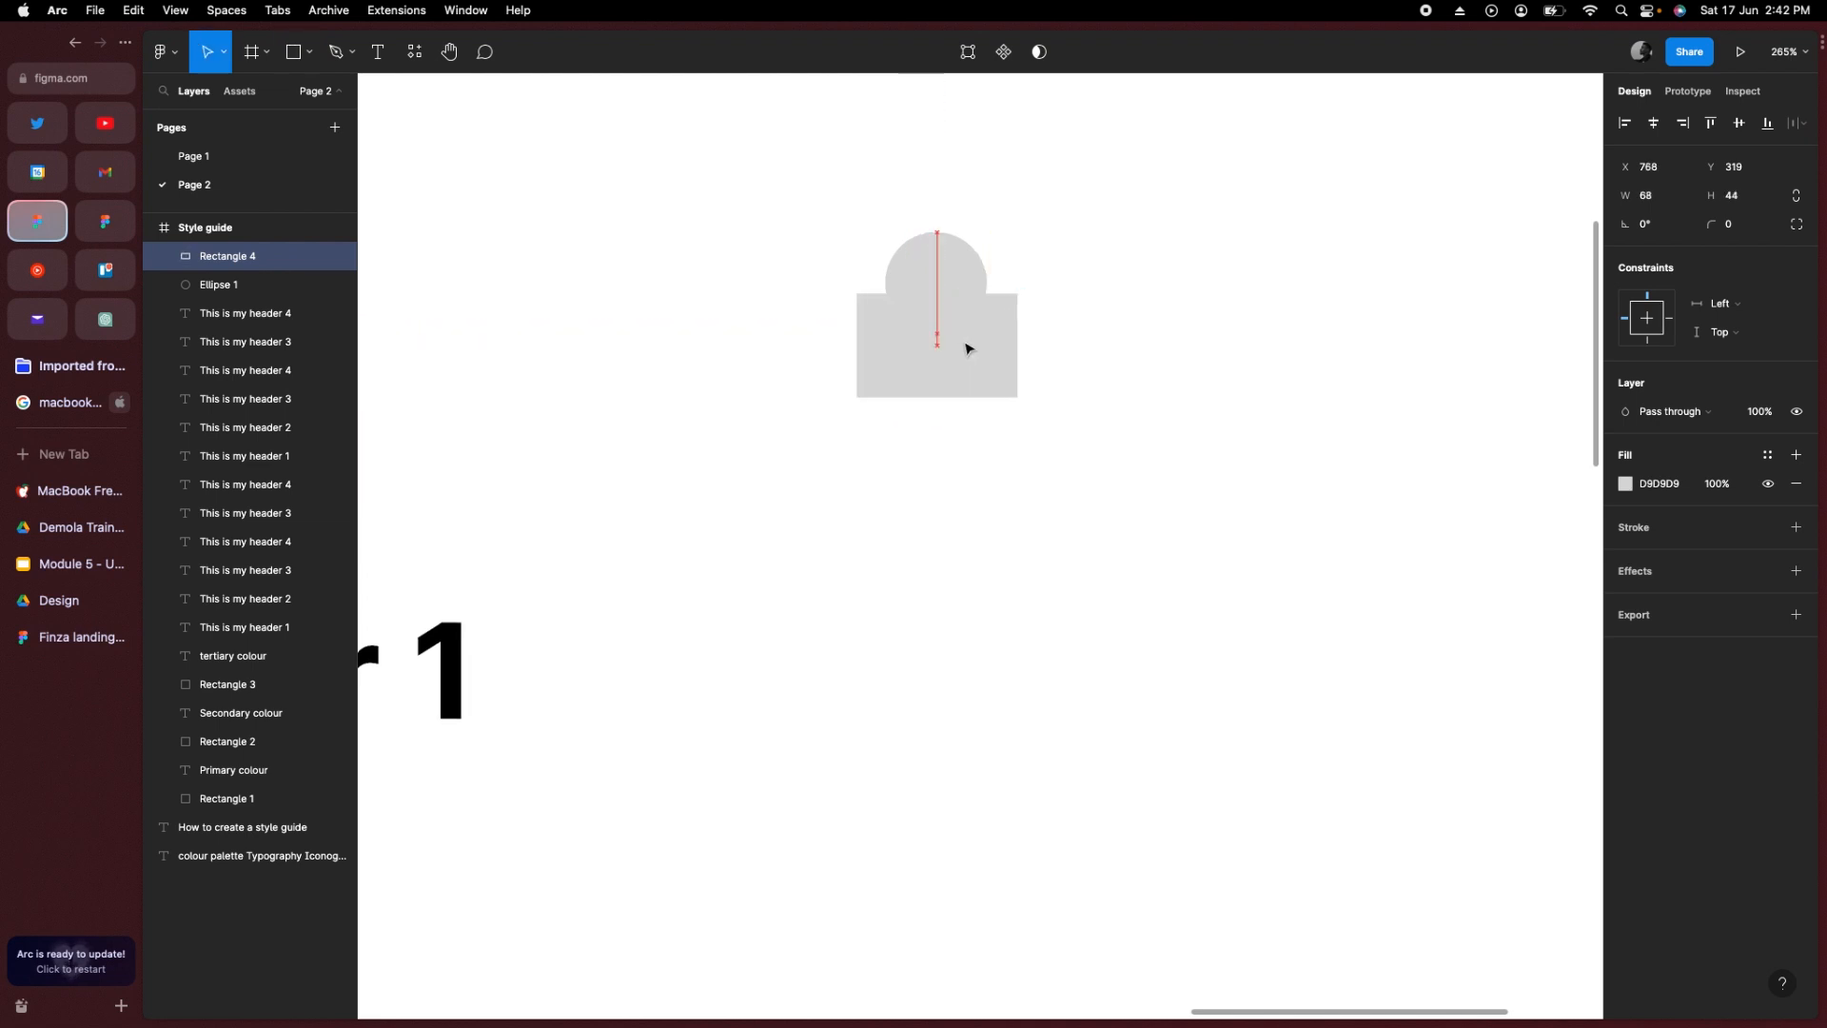
click(921, 297)
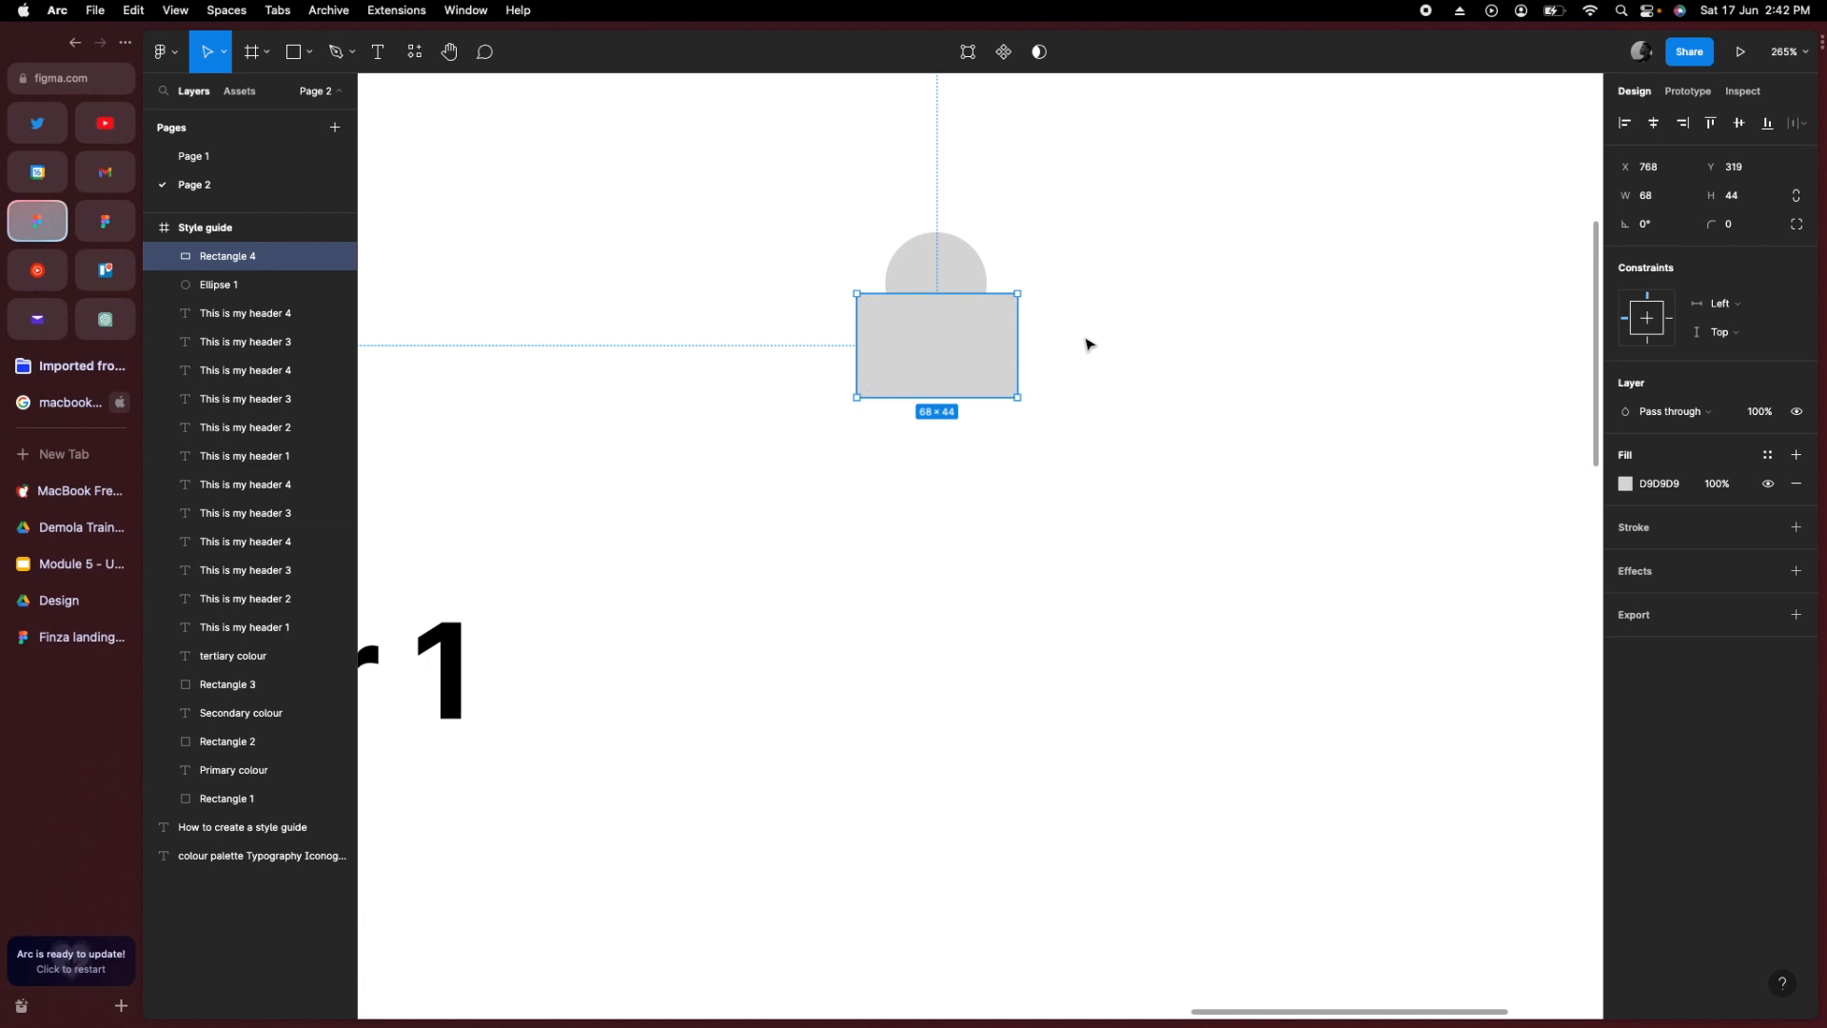
Step: Try a uniform corner radius of 32 on the rectangle below the circle
scroll(945, 287, up, 1)
scroll(944, 287, up, 5)
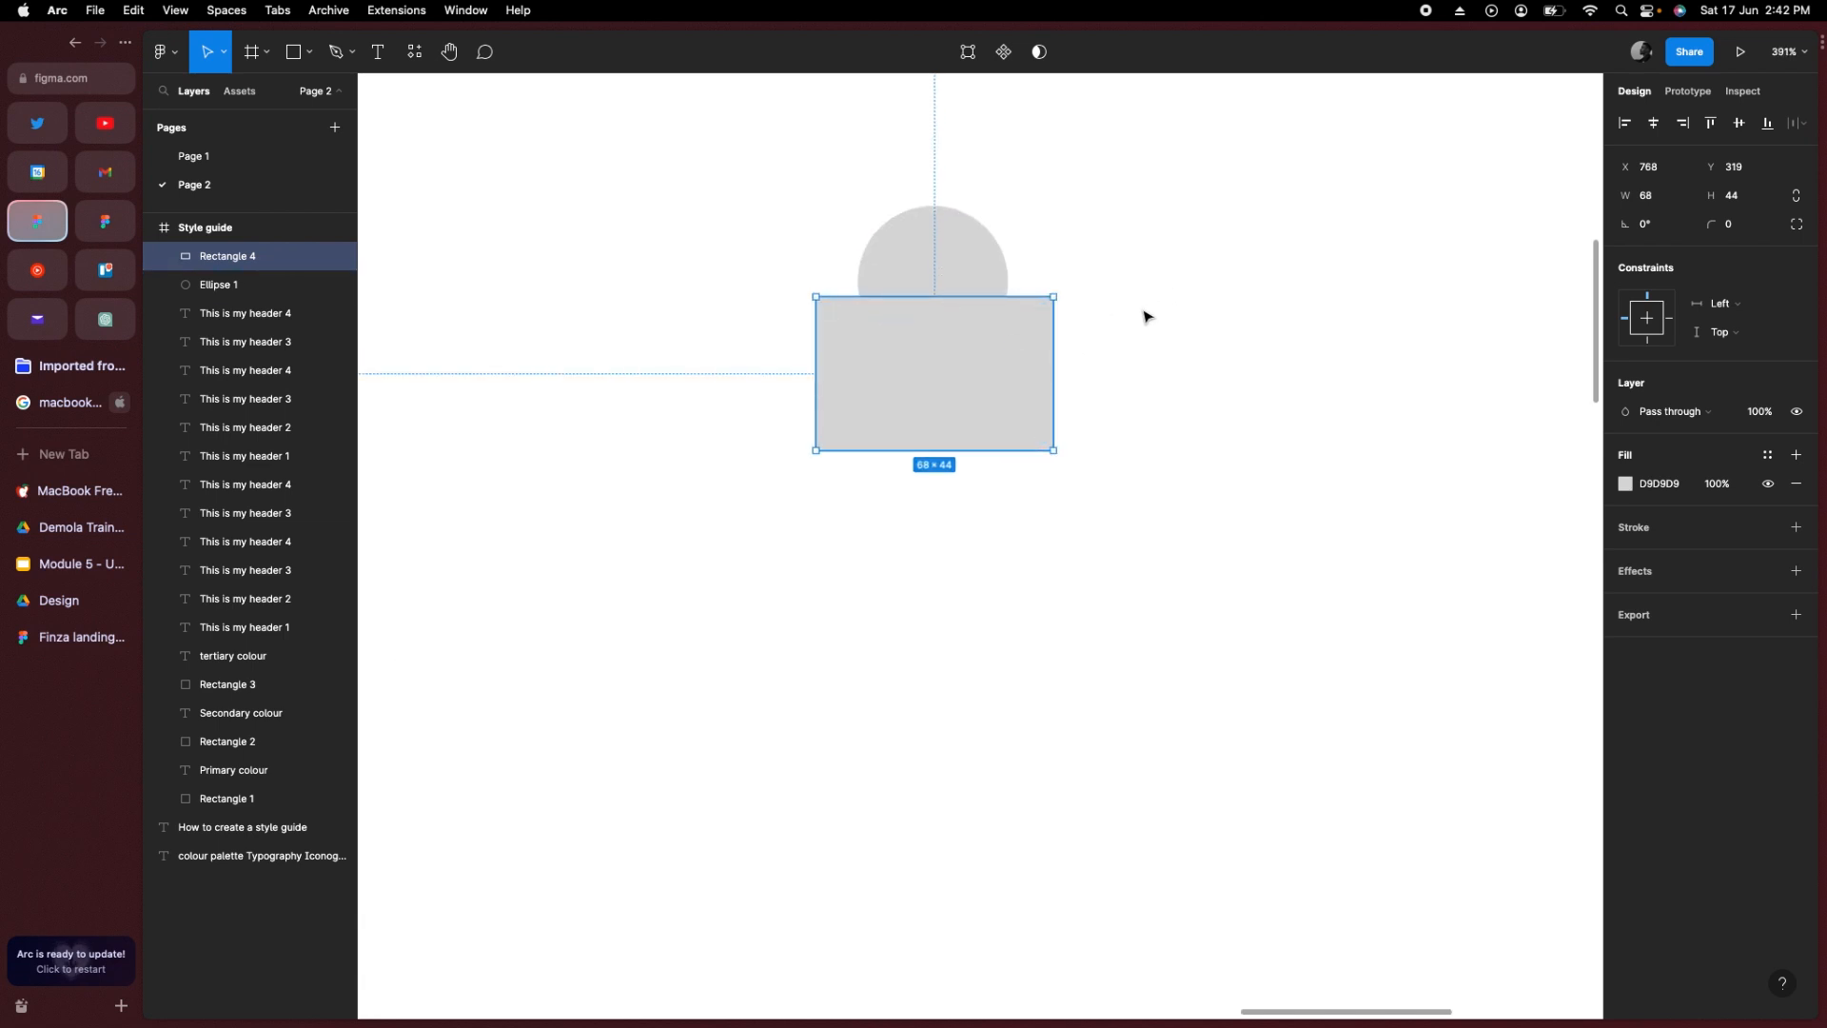
mouse_move(1043, 310)
scroll(1043, 310, up, 5)
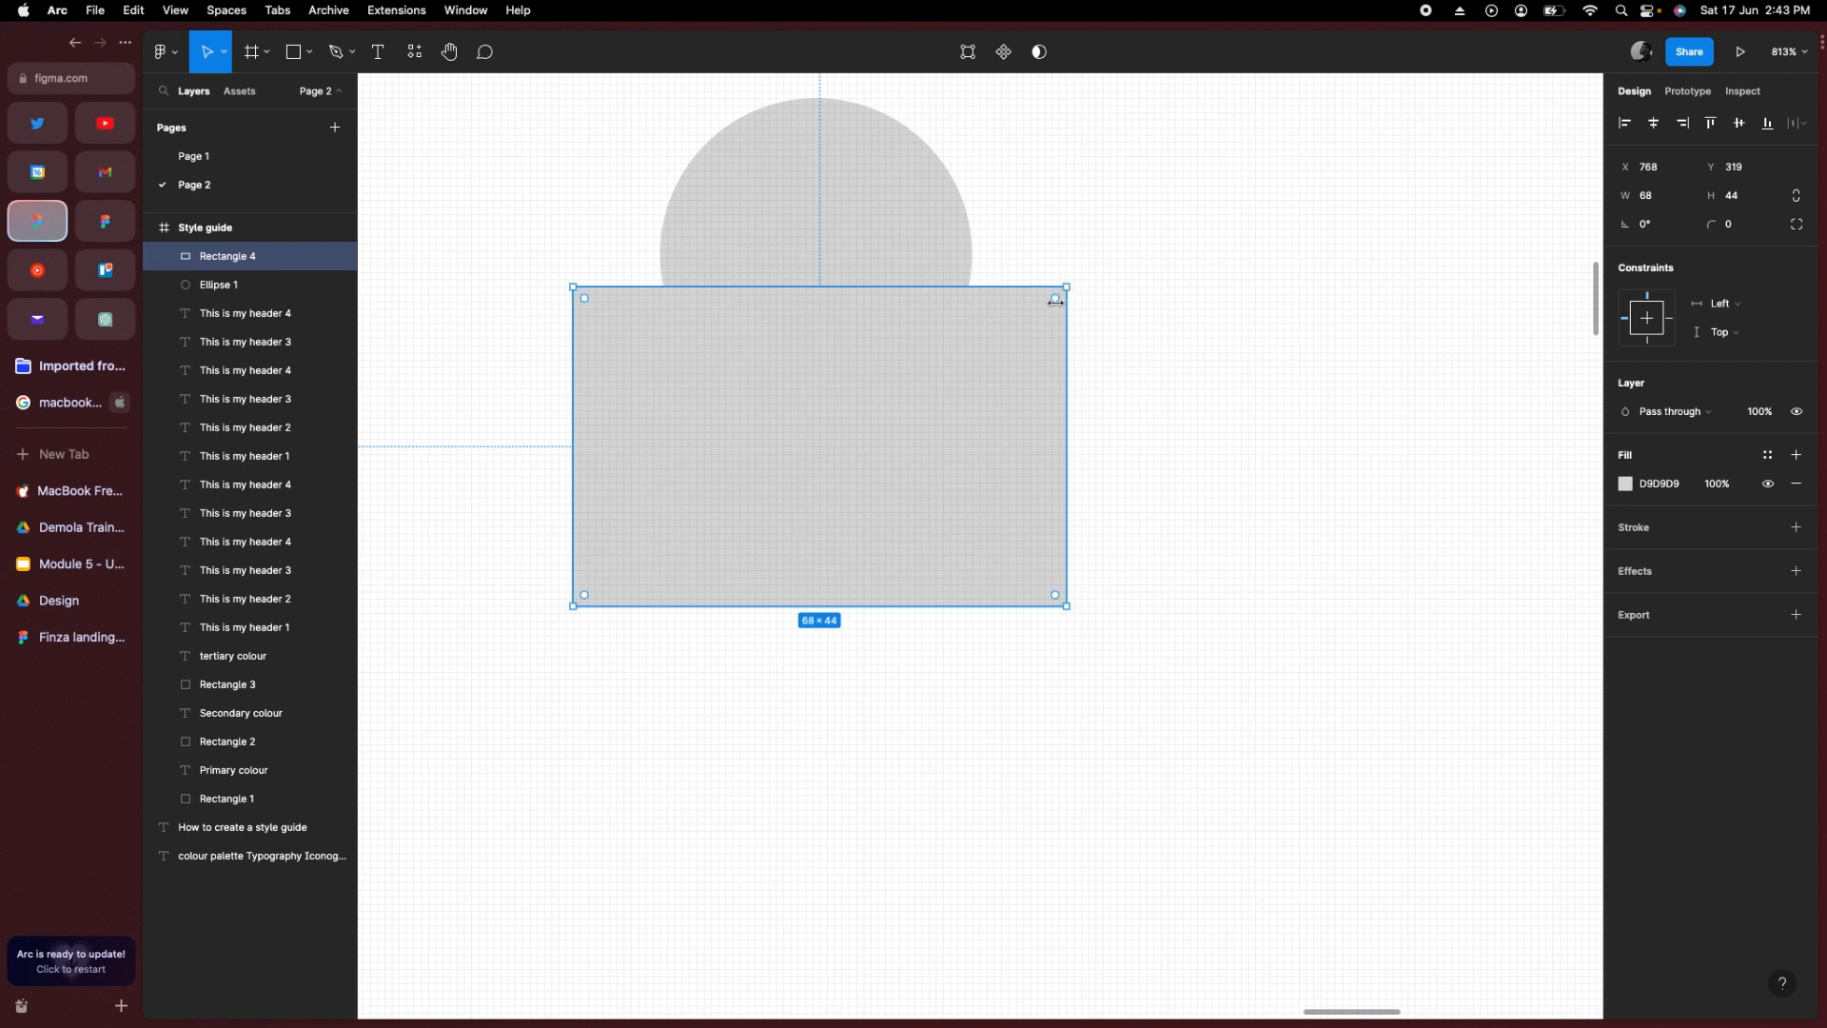
click(1734, 228)
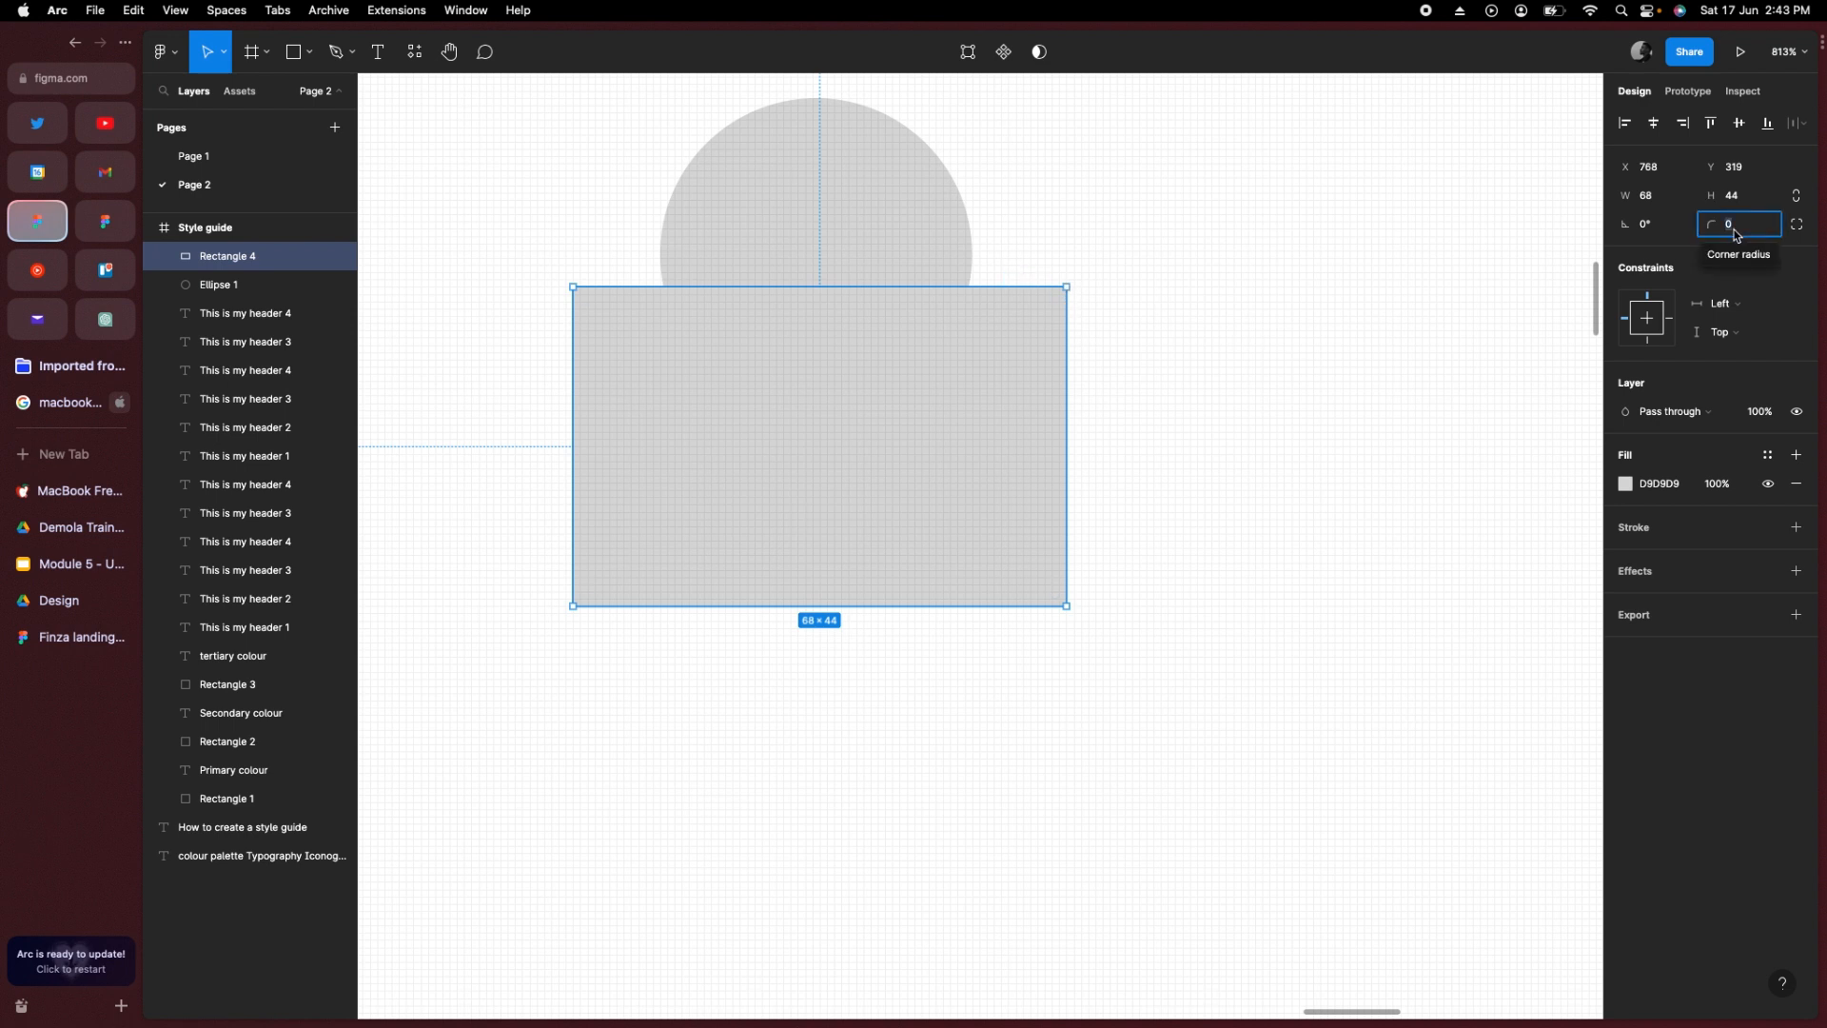
text(32)
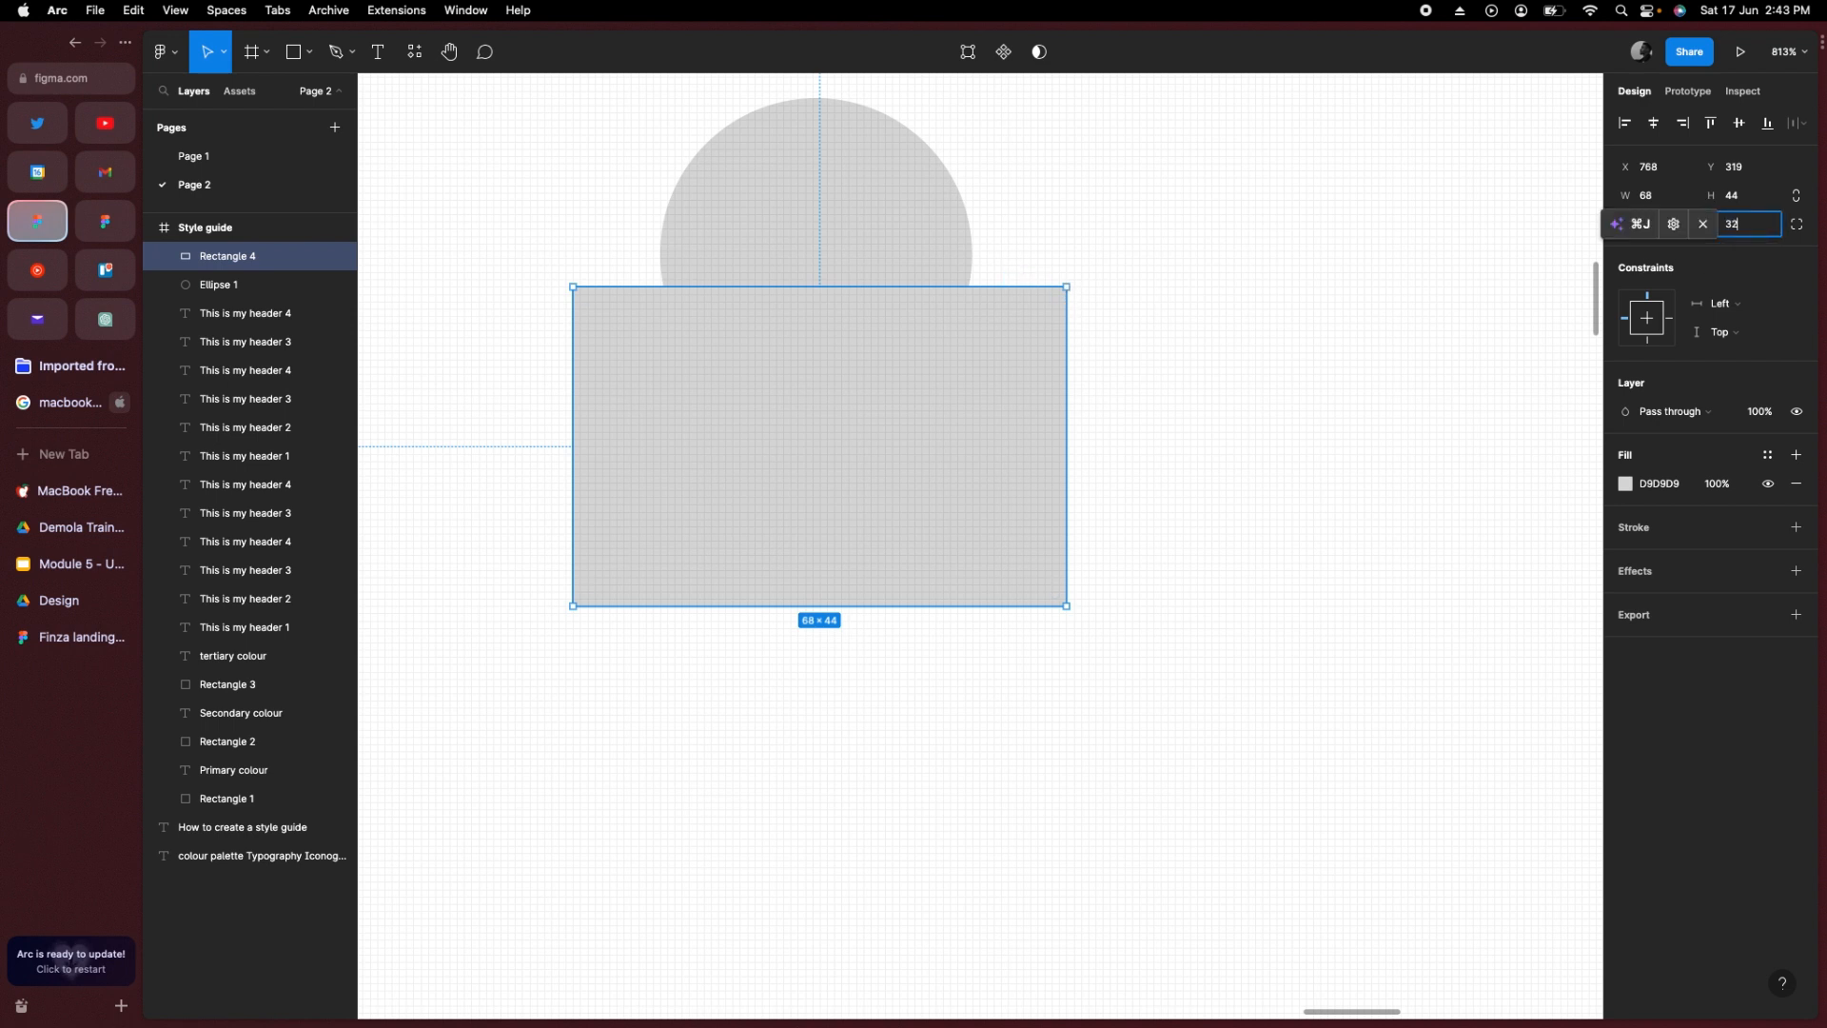
key(Return)
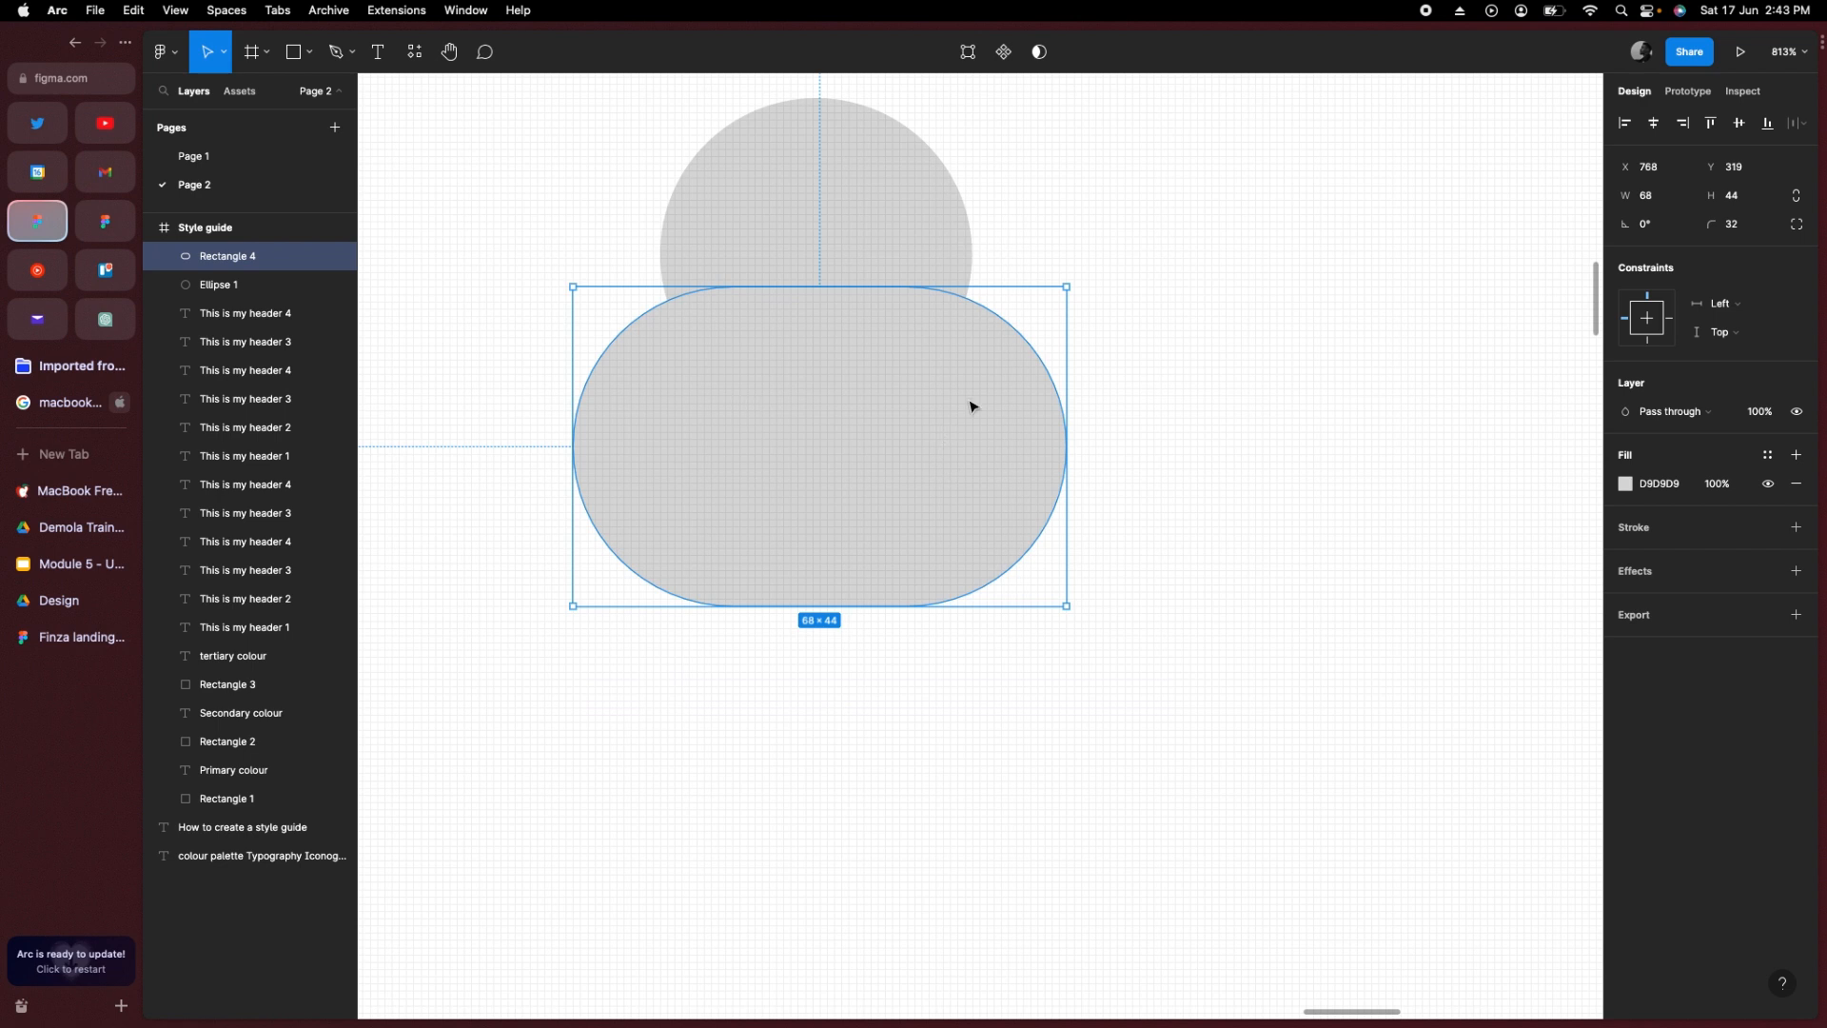
key(Escape)
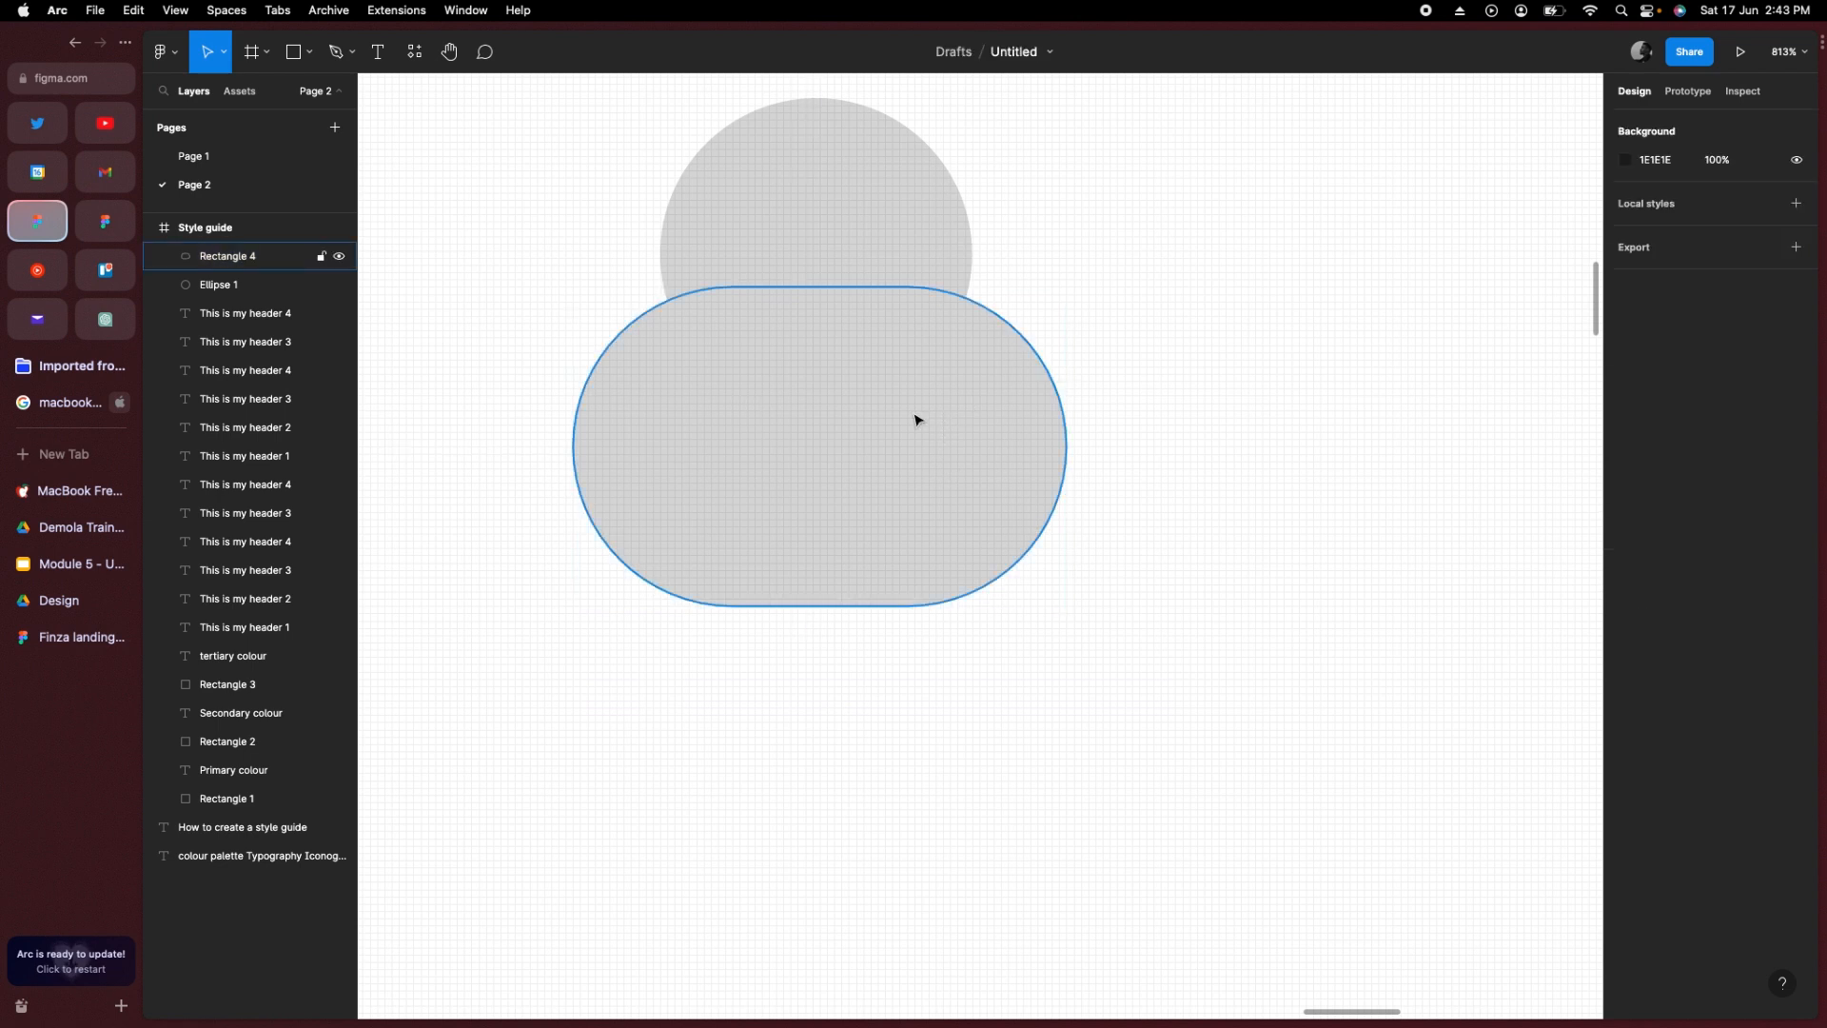
click(916, 420)
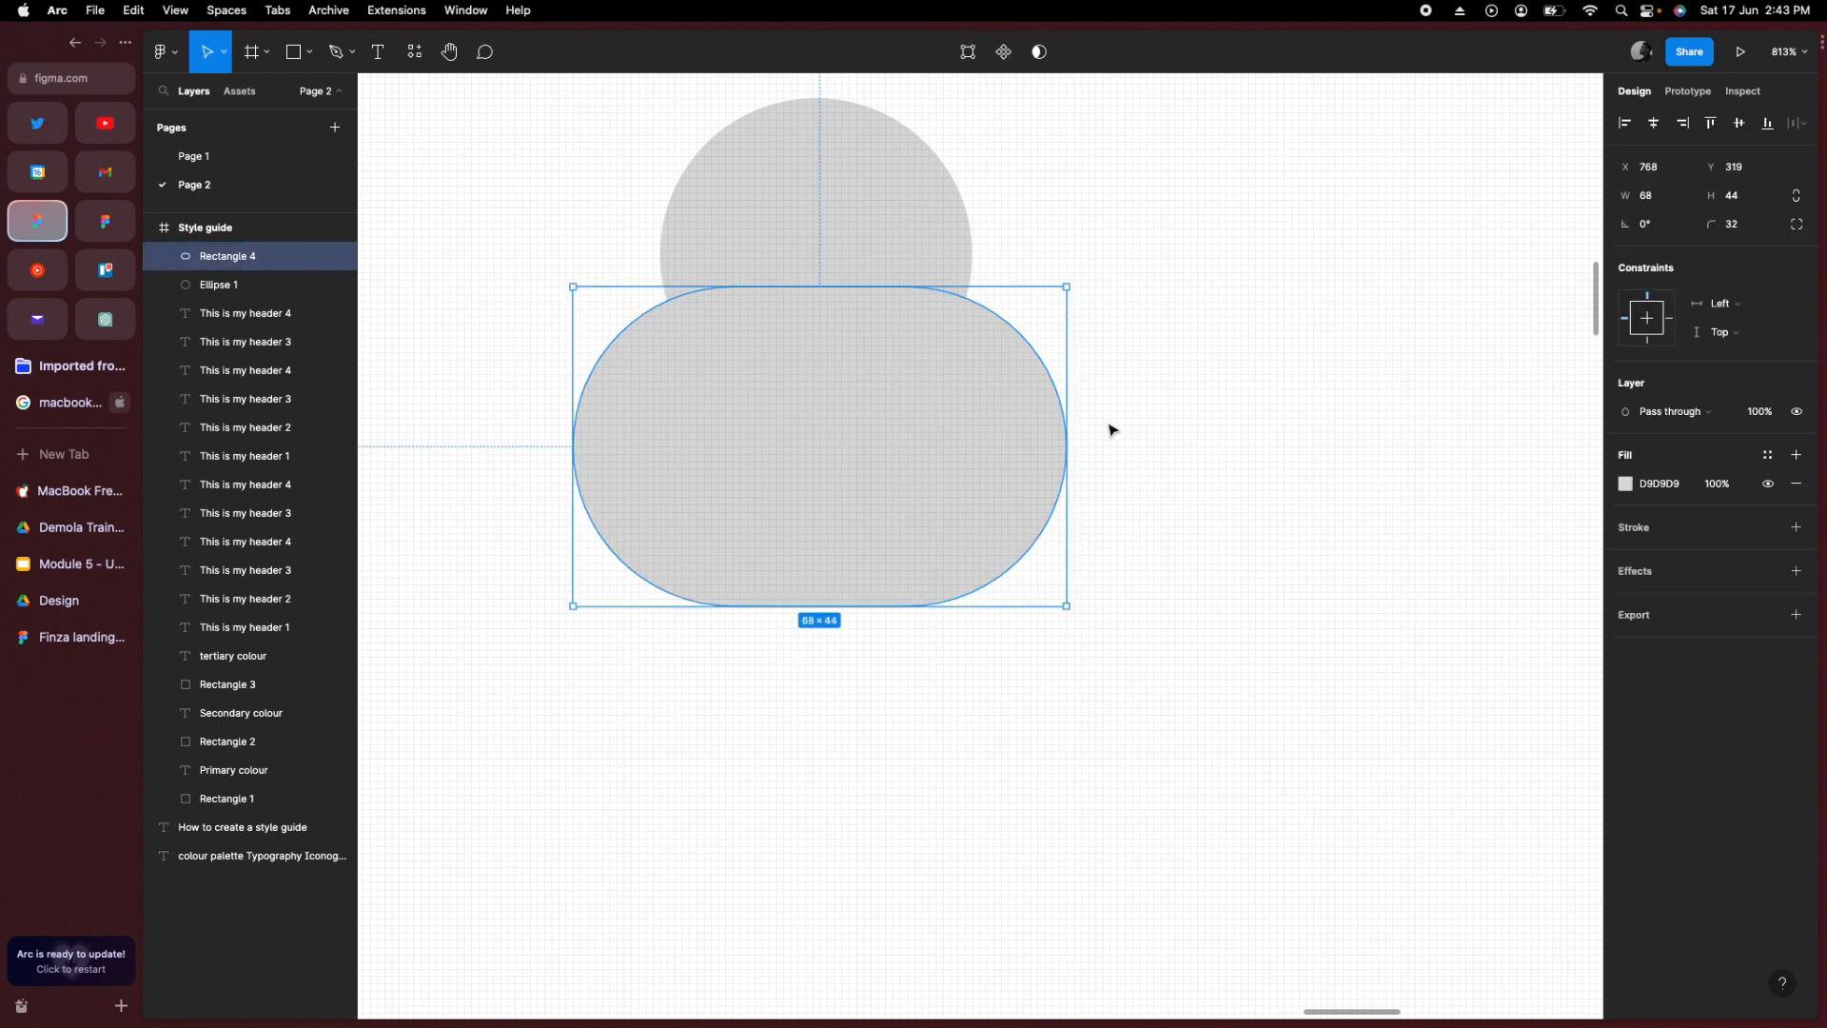
click(1170, 384)
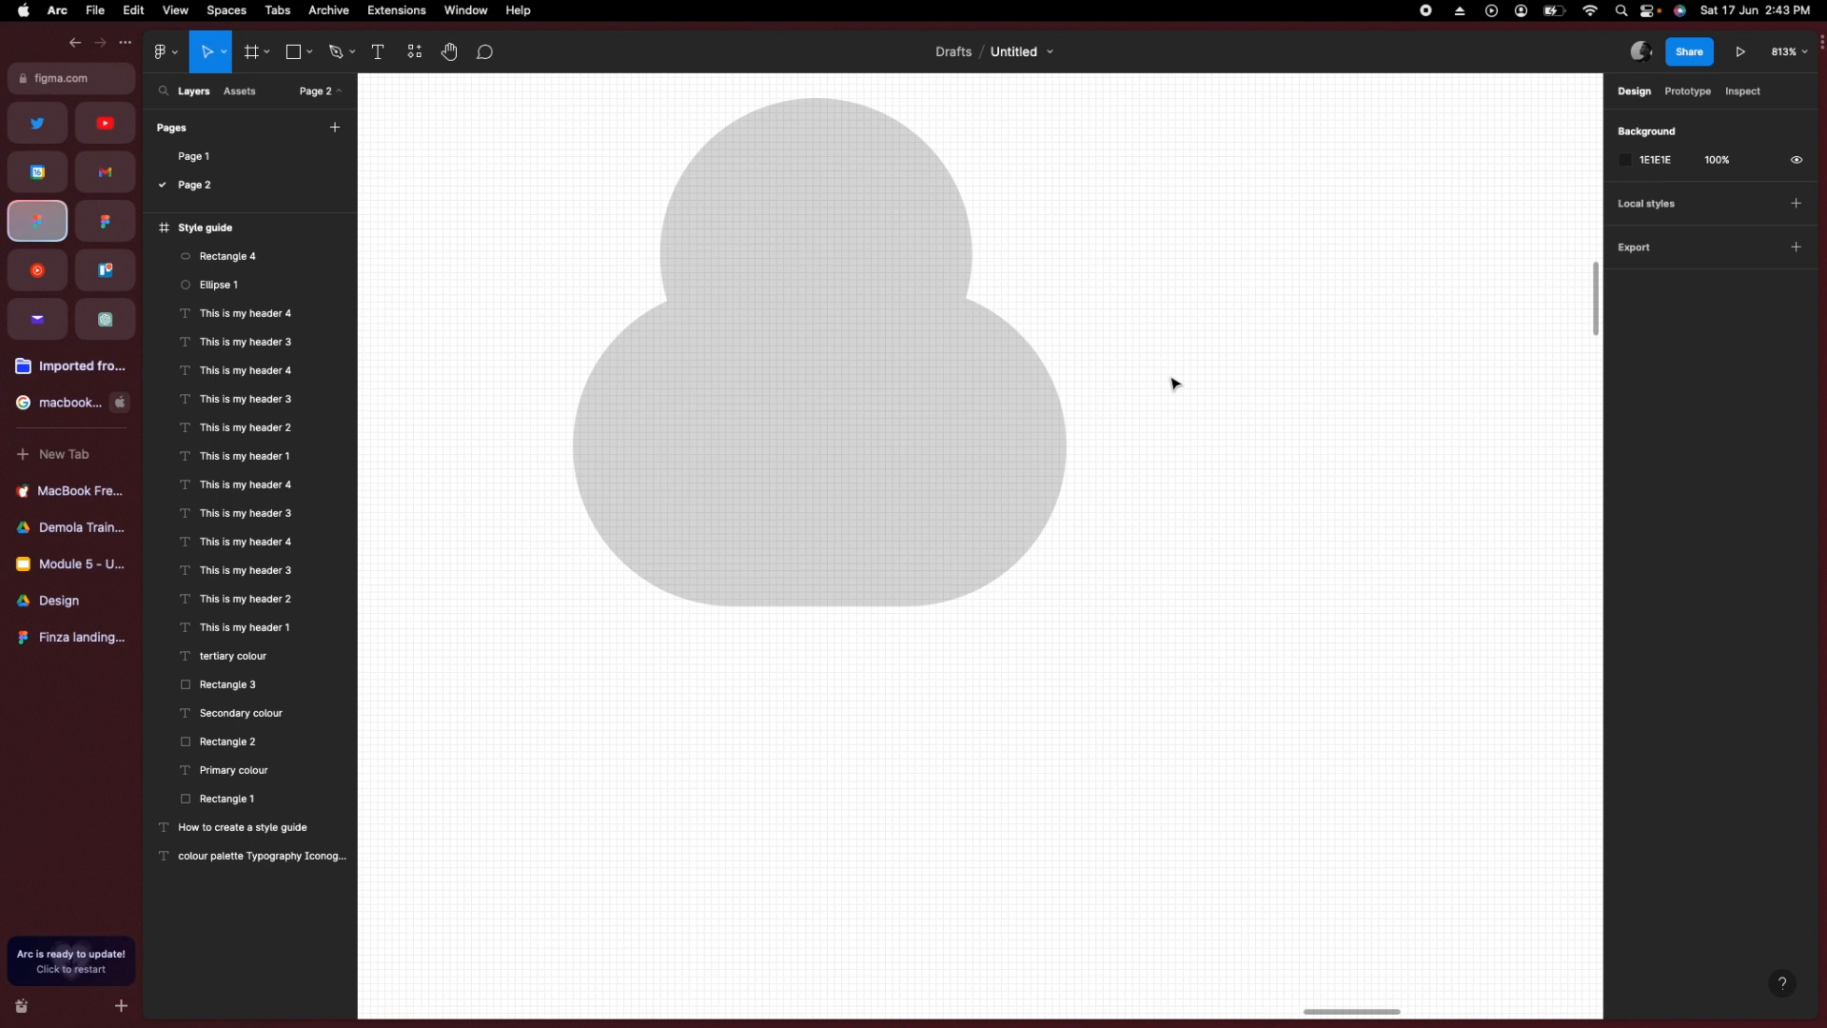
Step: Undo the rectangle's uniform corner radius change
click(938, 449)
key(super+z)
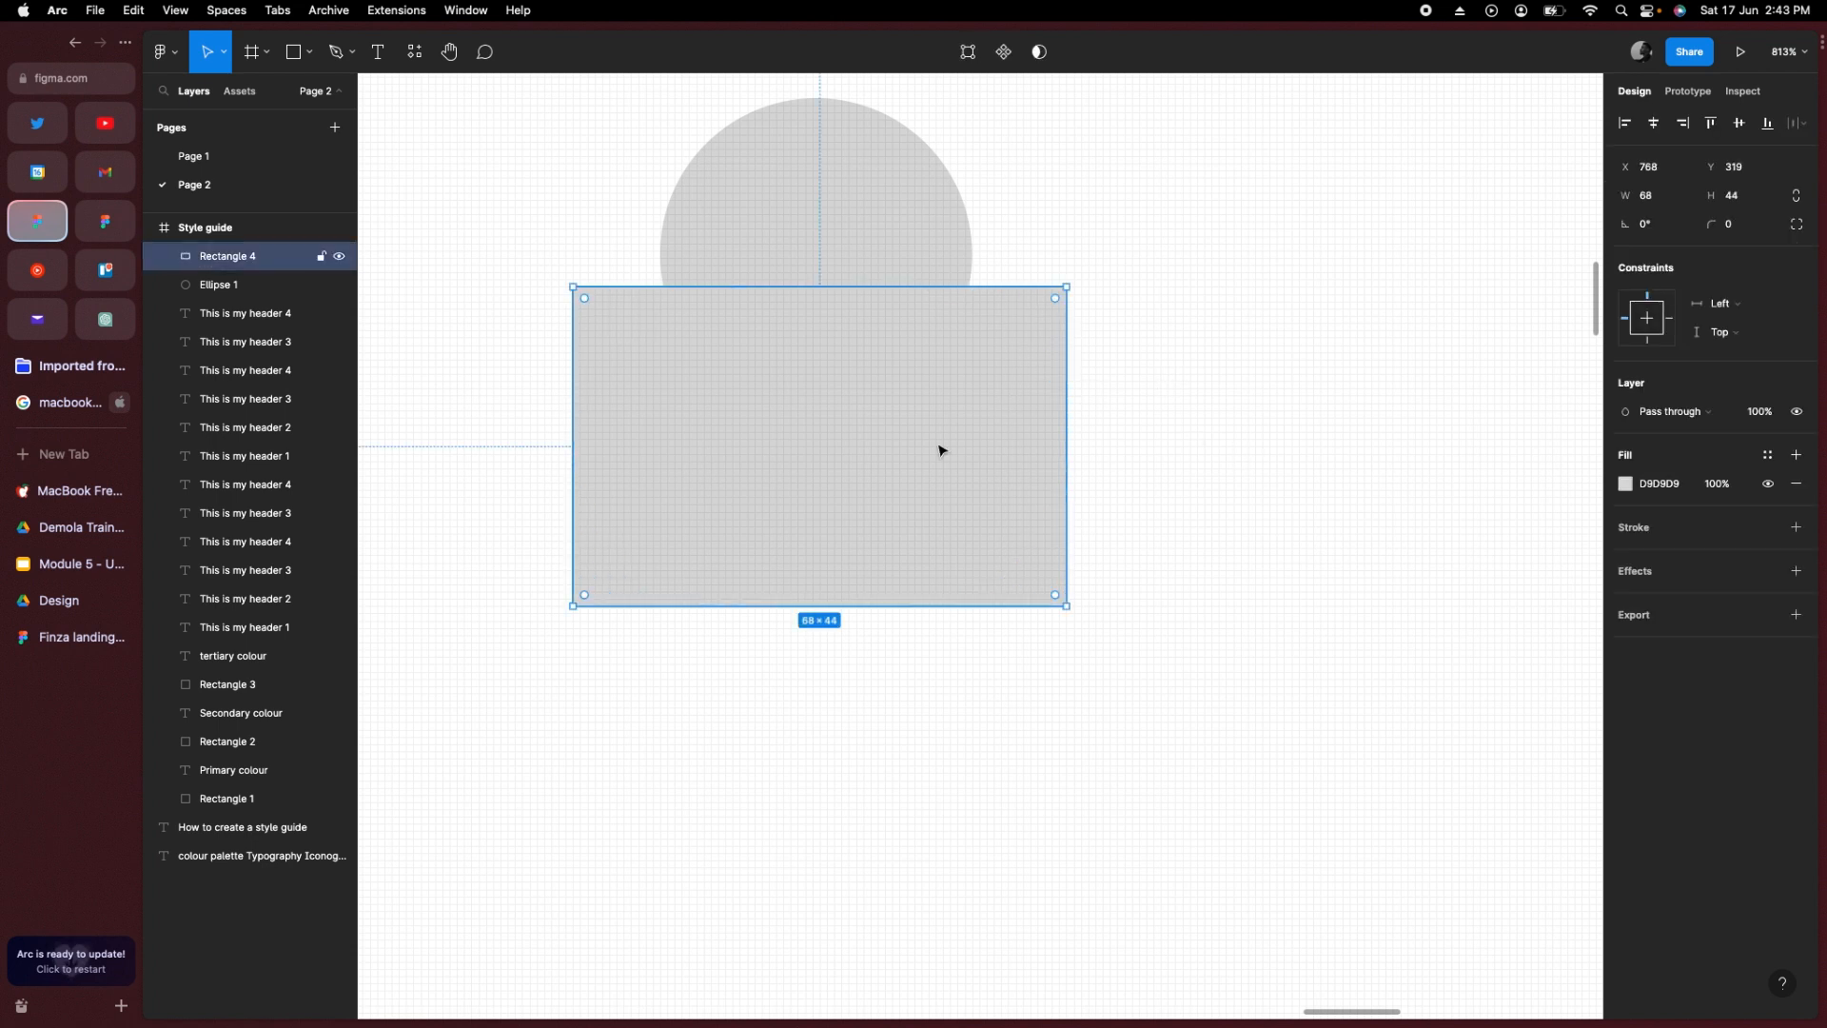
key(Escape)
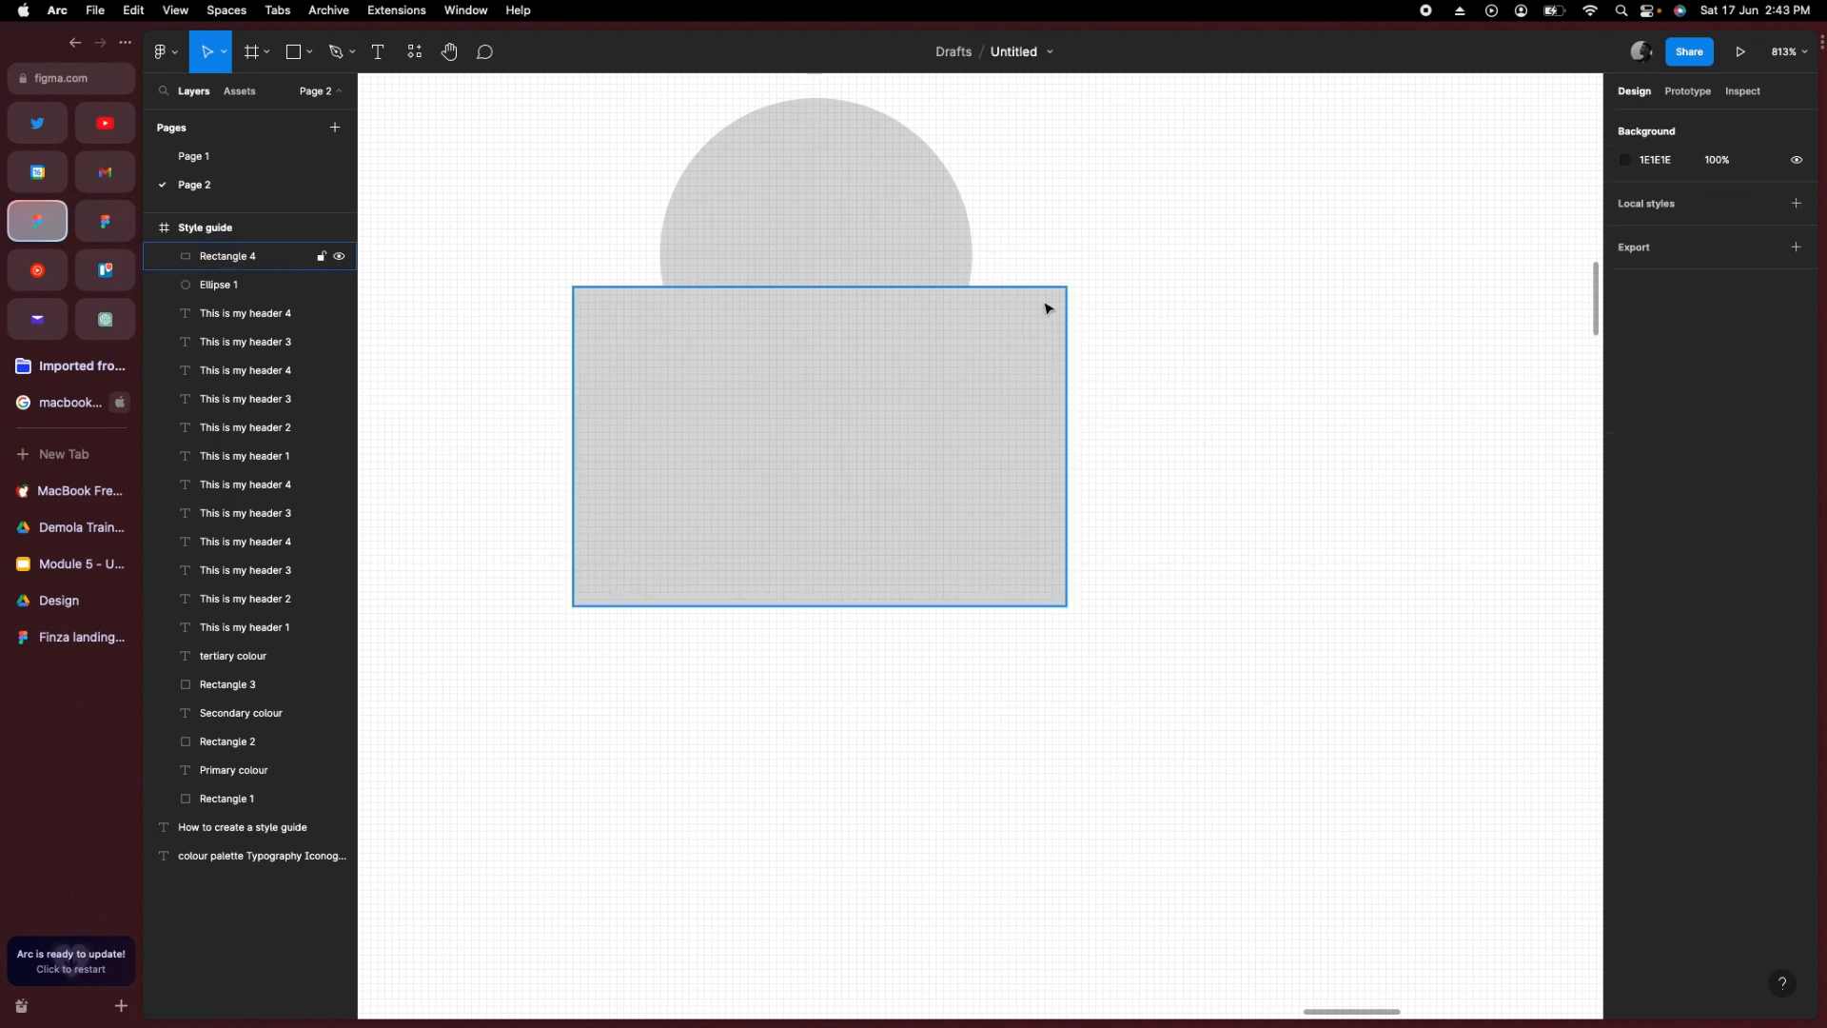
Step: Switch the rectangle to independent corner radii and set its top-left corner radius to 100
click(1056, 302)
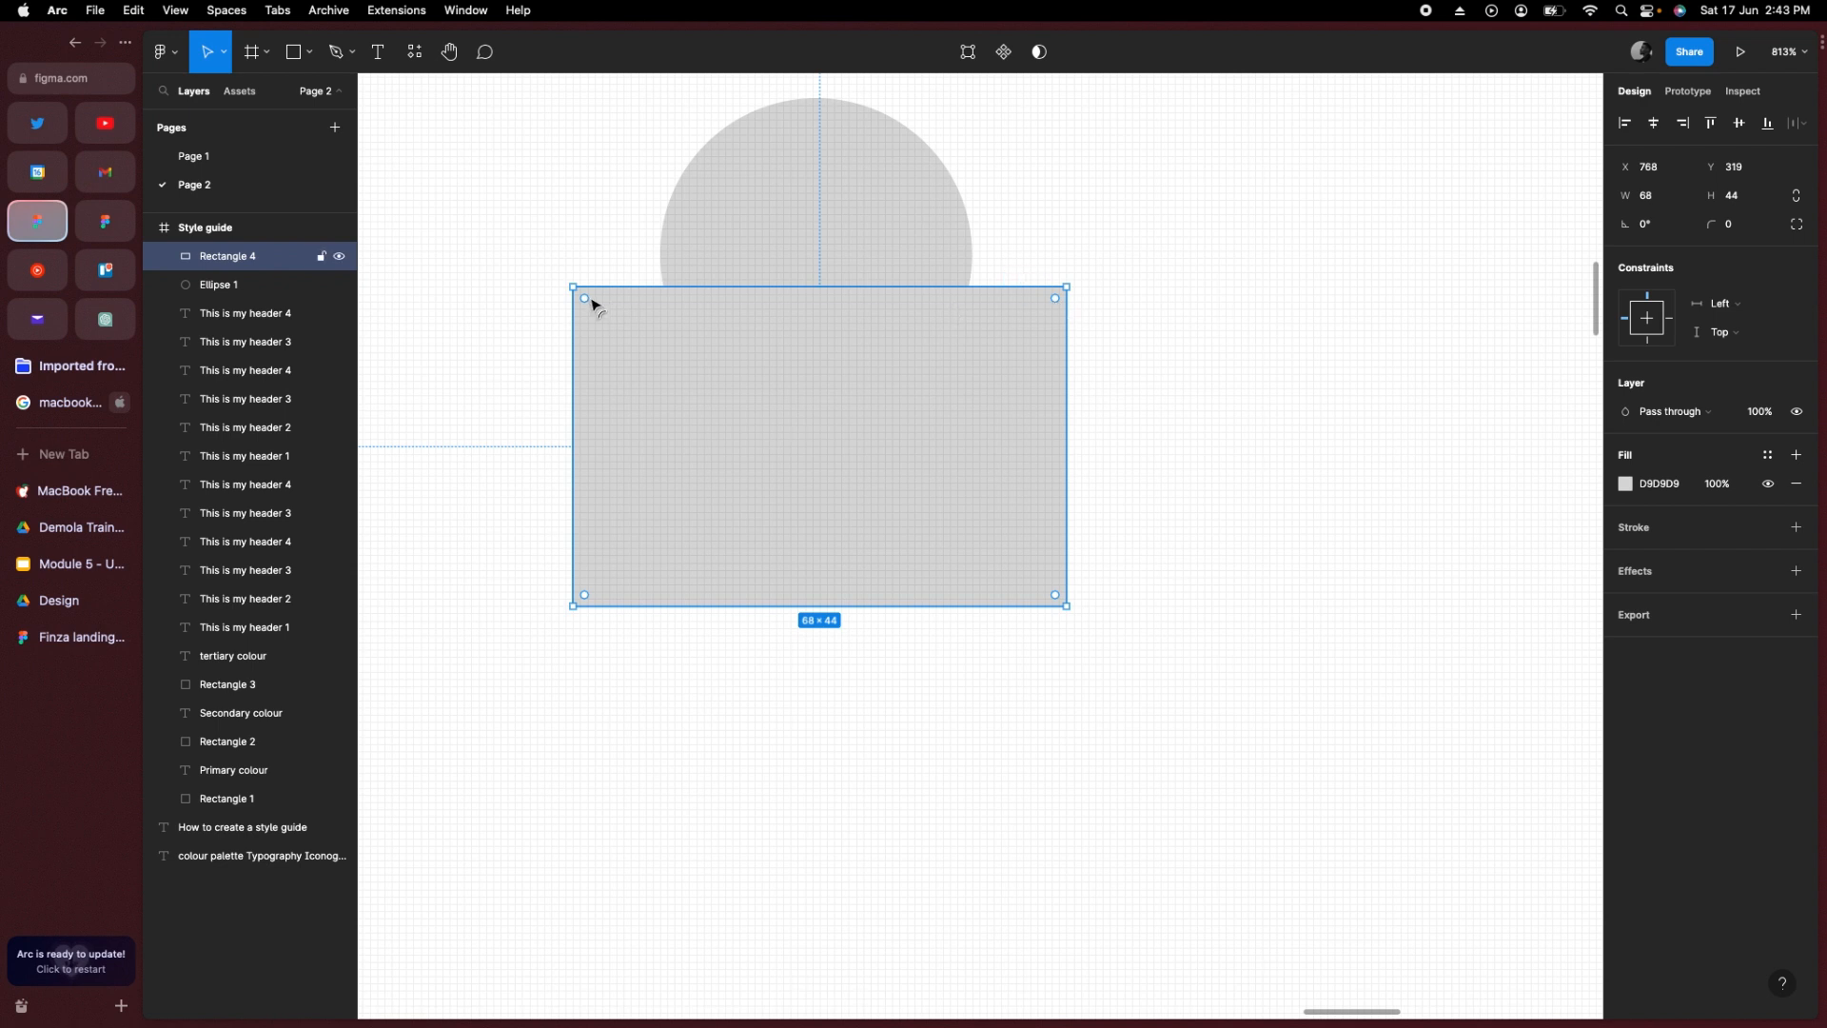
click(1797, 226)
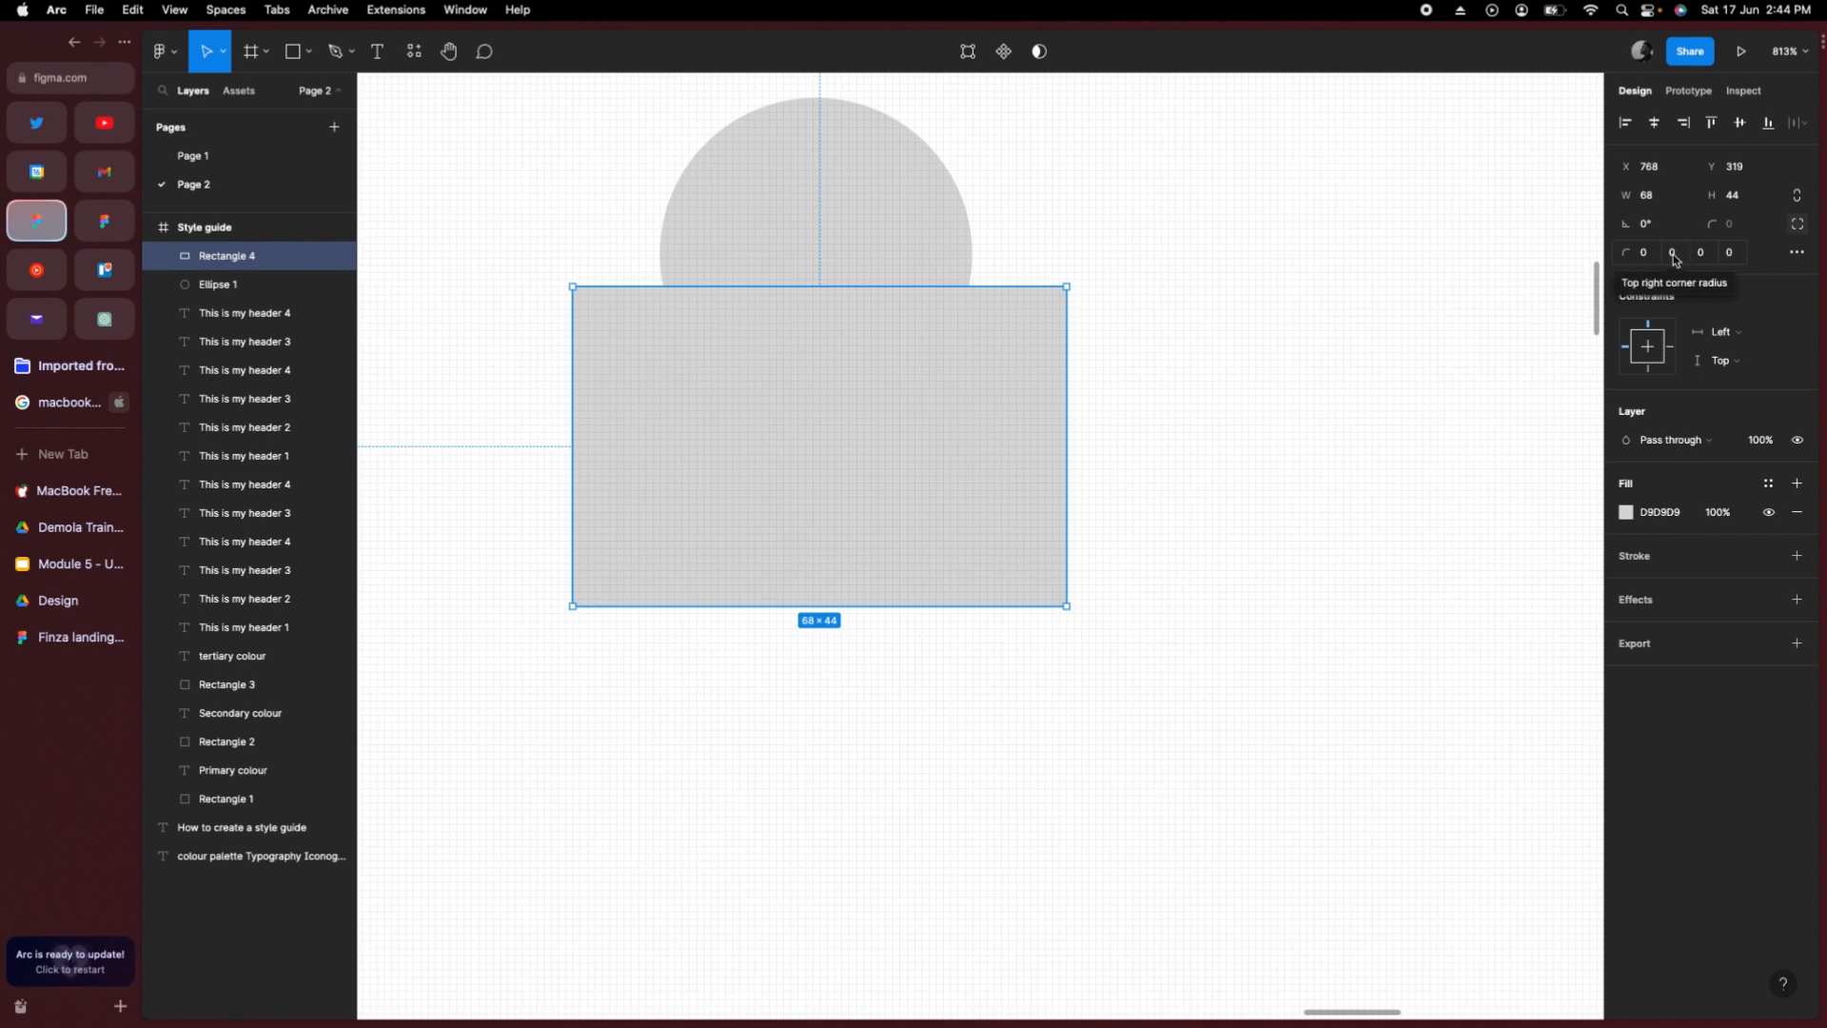
click(1647, 255)
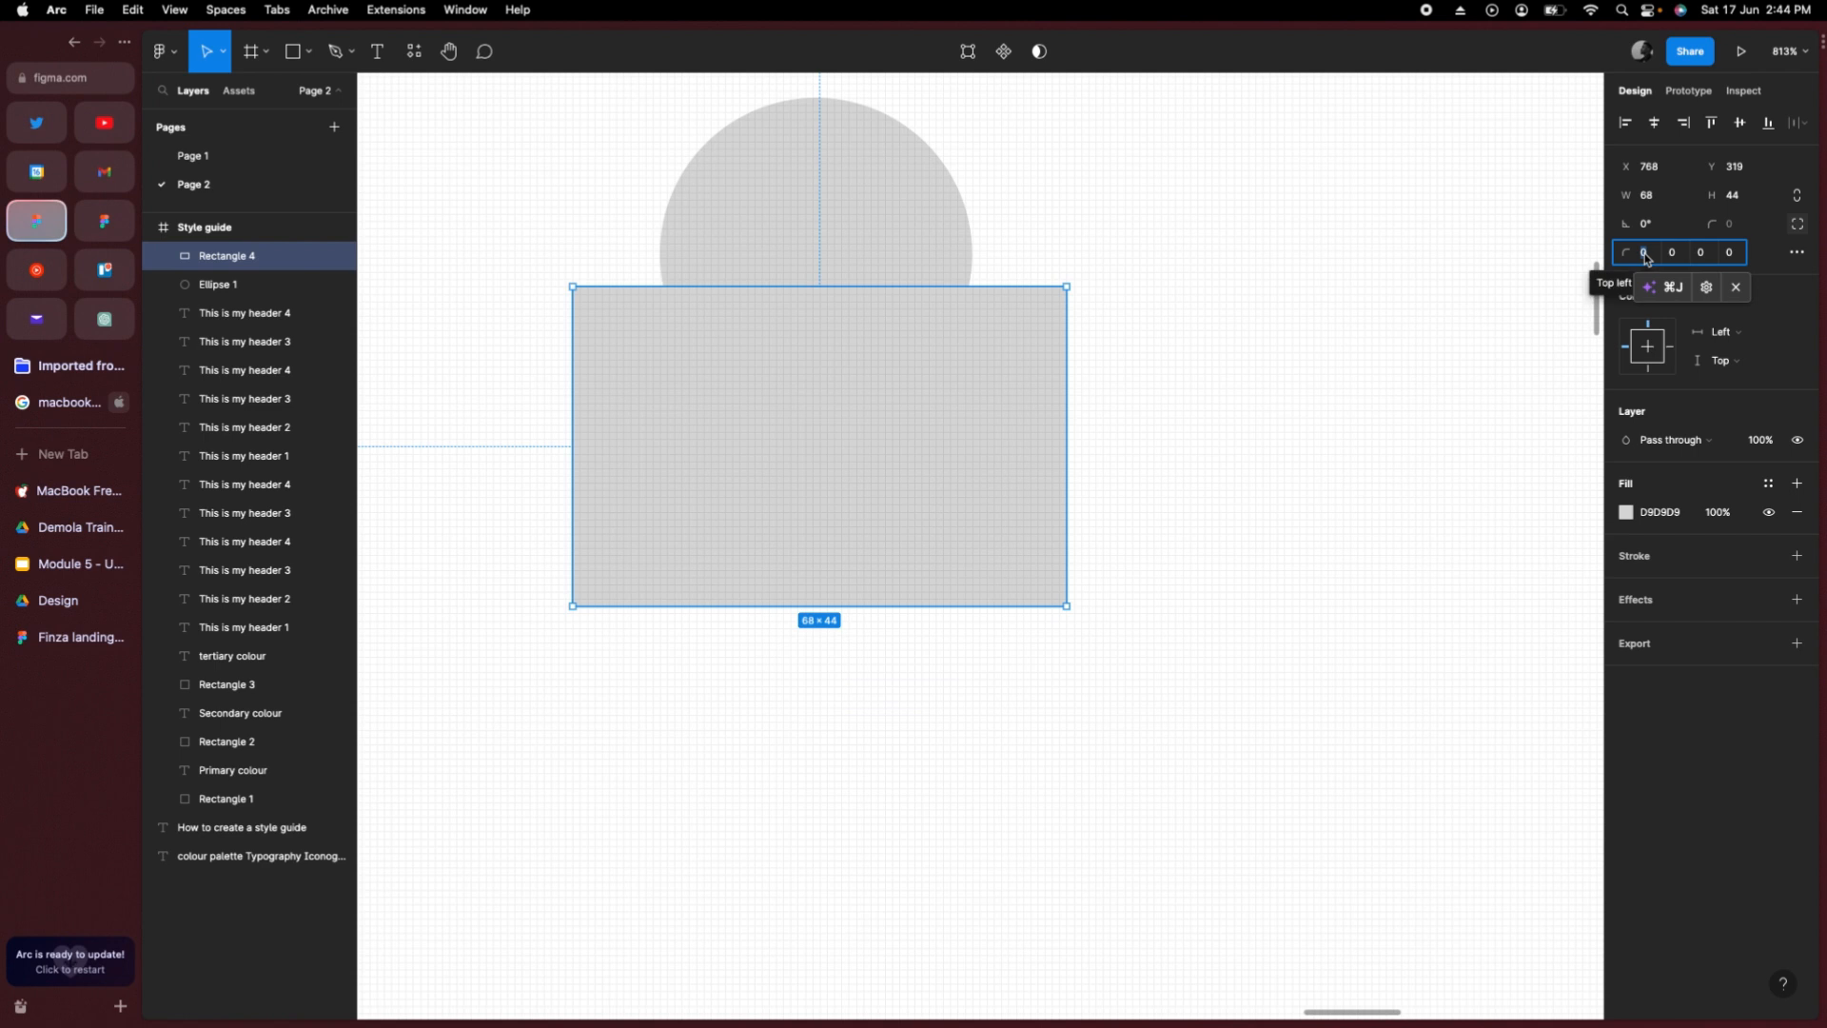
text(100)
key(Tab)
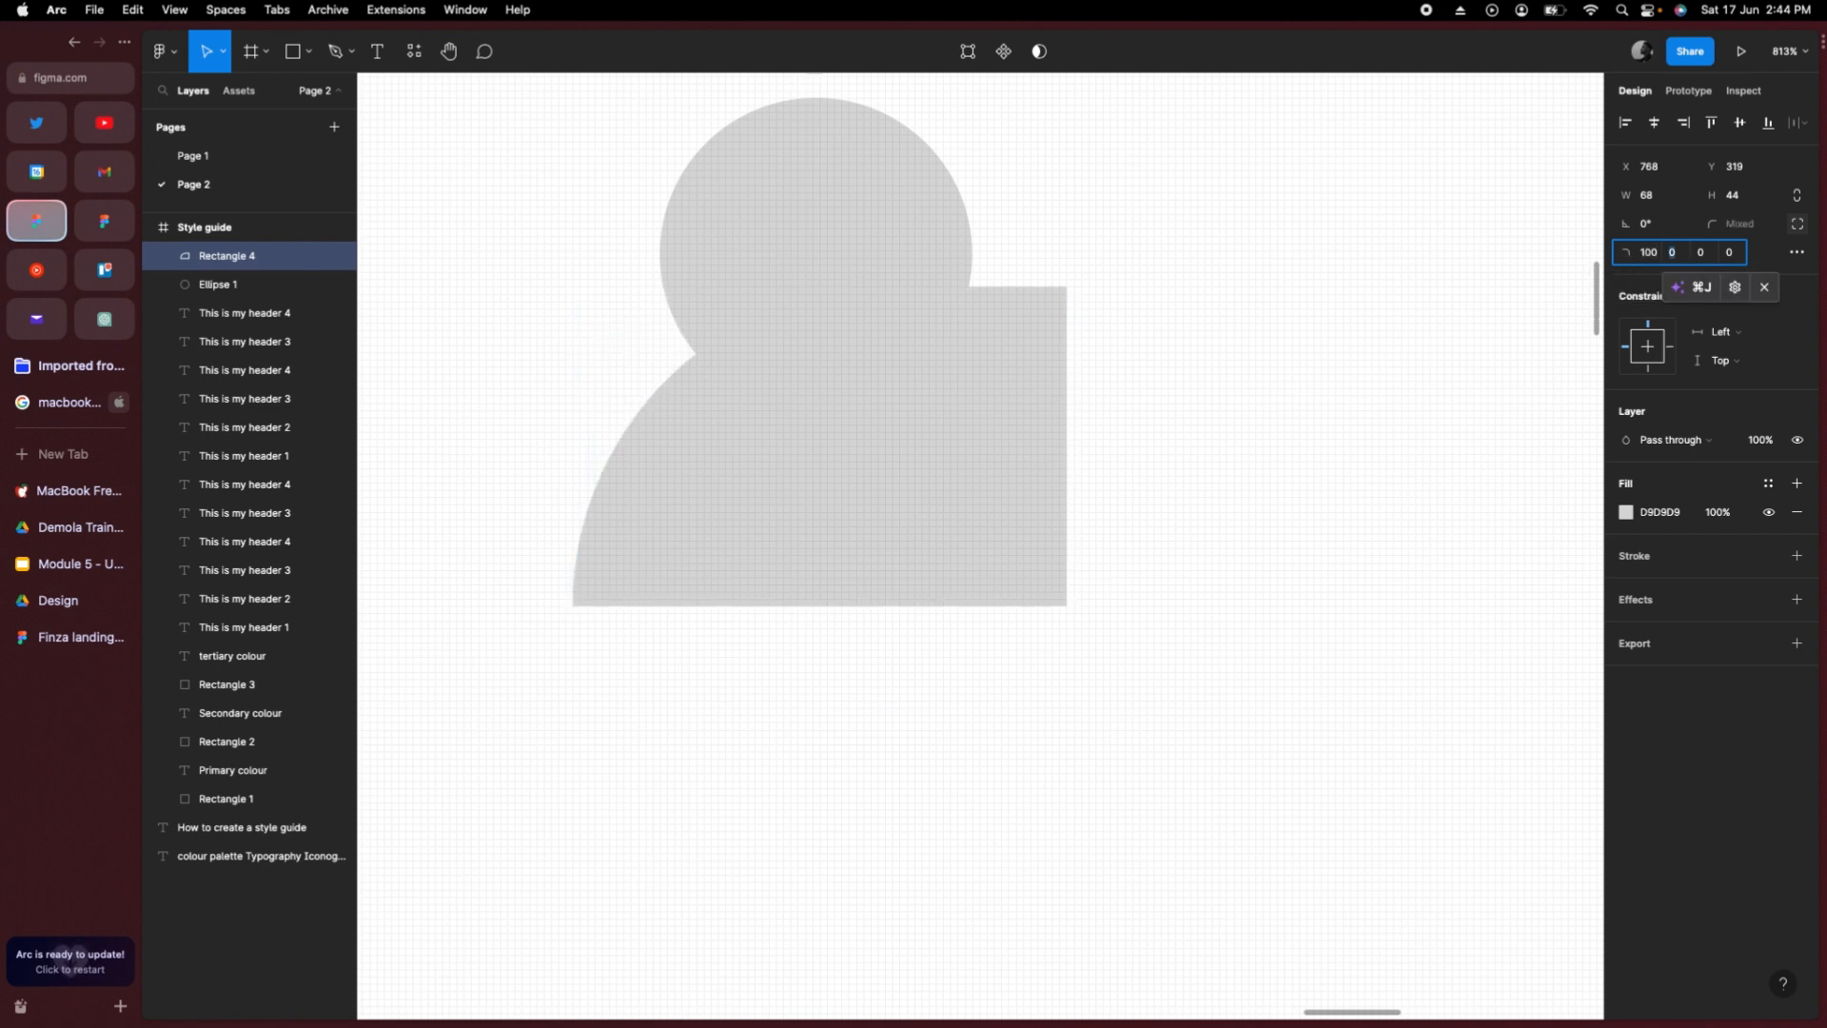
Step: Set the top-right corner radius of the icon's body rectangle to 100 to match its top-left corner
key(Return)
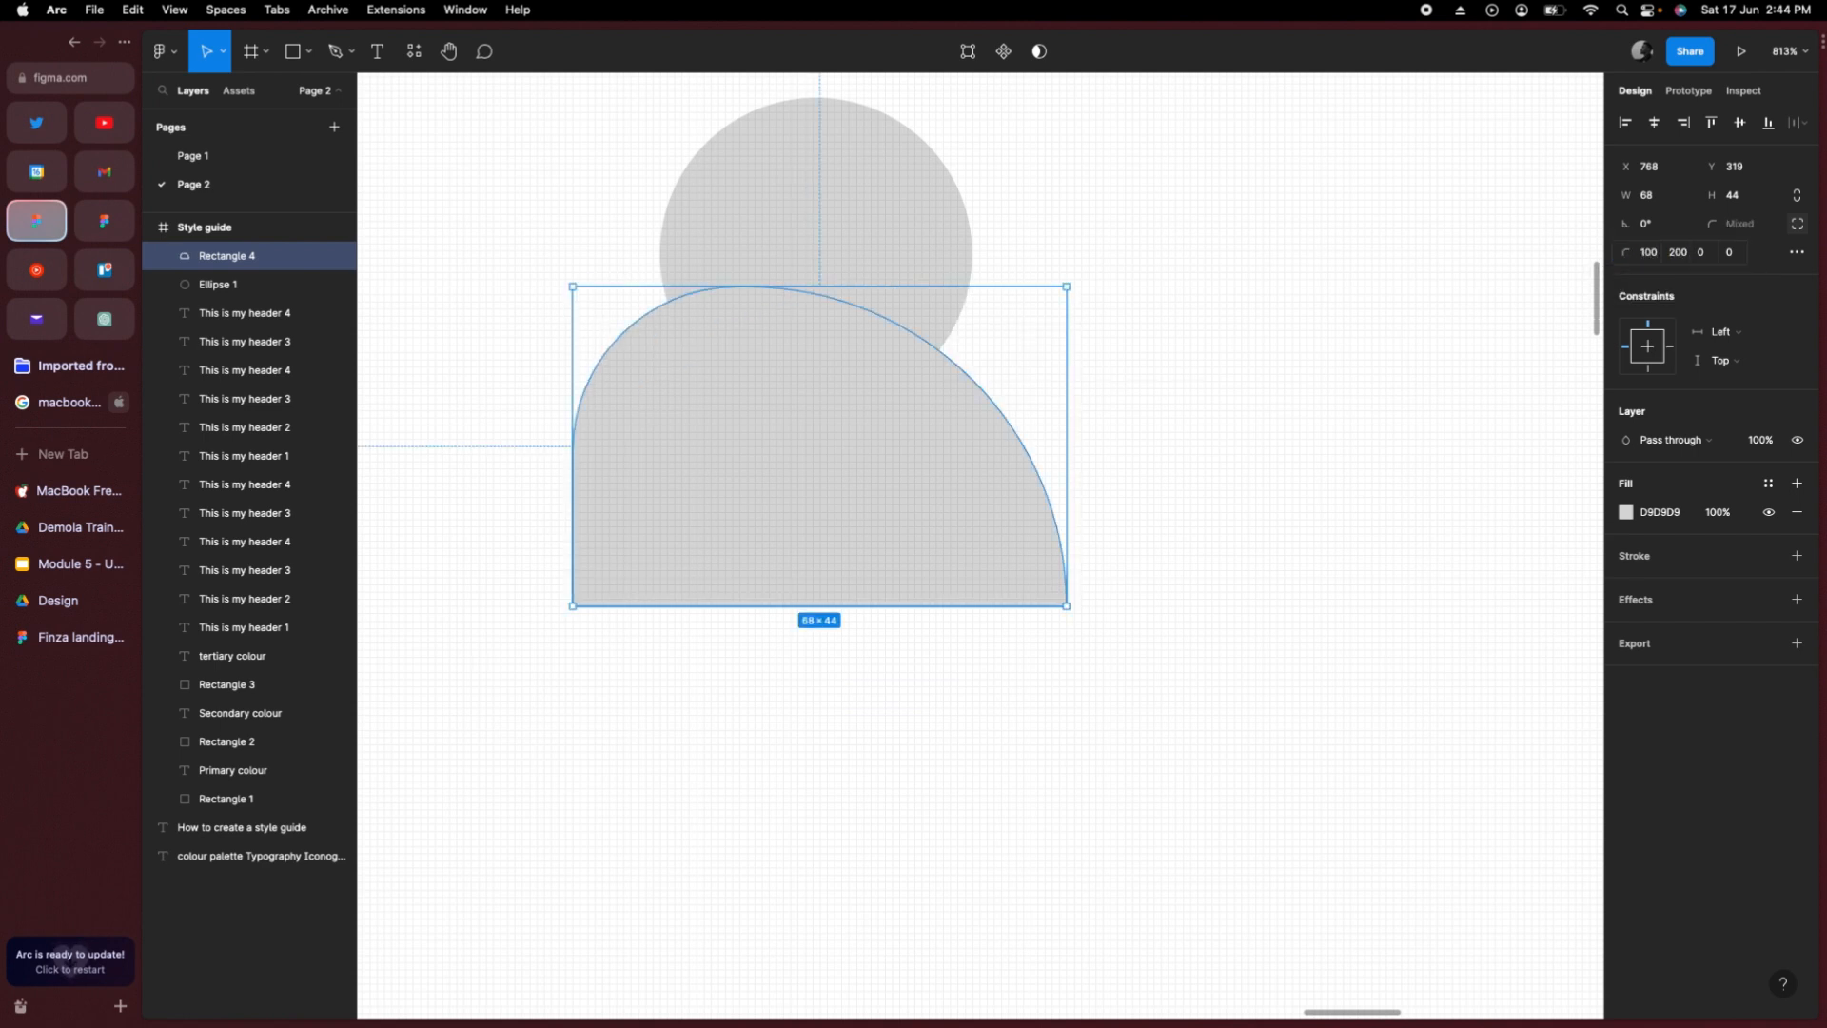
click(1671, 253)
text(100)
key(Return)
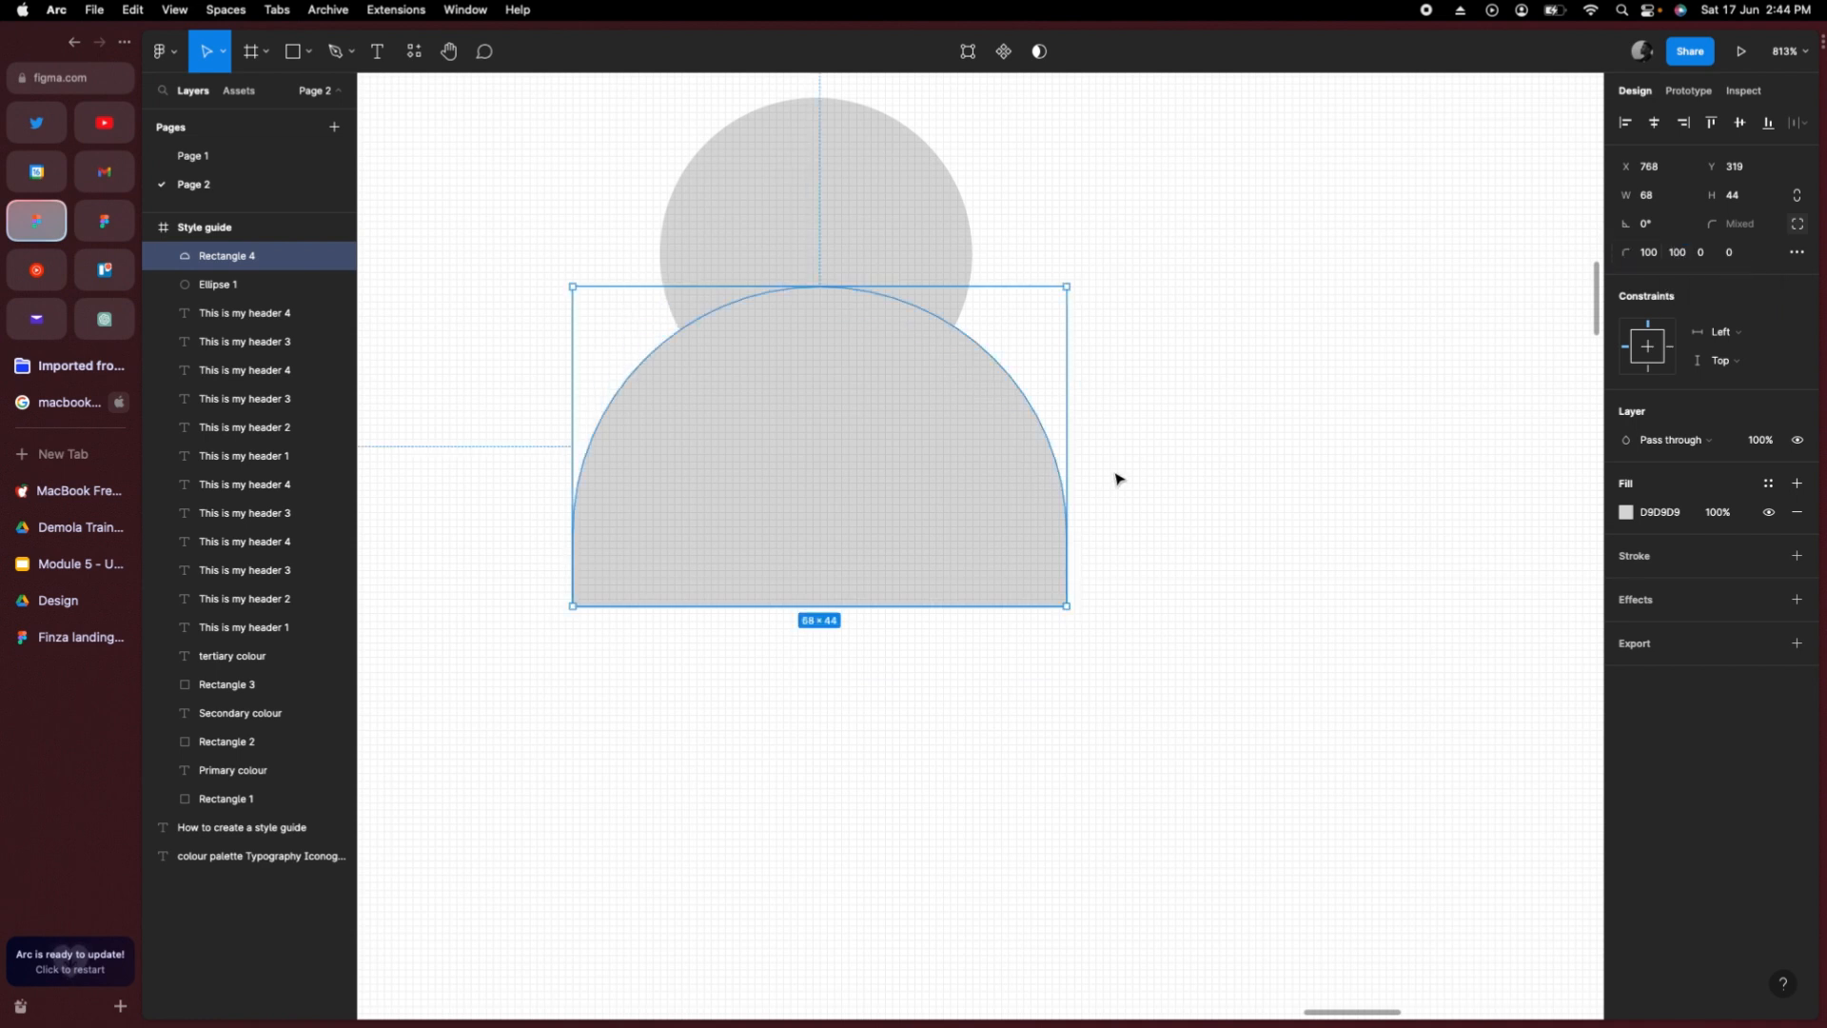
Step: Move the rounded body straight down to just below the circle, then shift both icon shapes together slightly up and left
drag(979, 441, 972, 603)
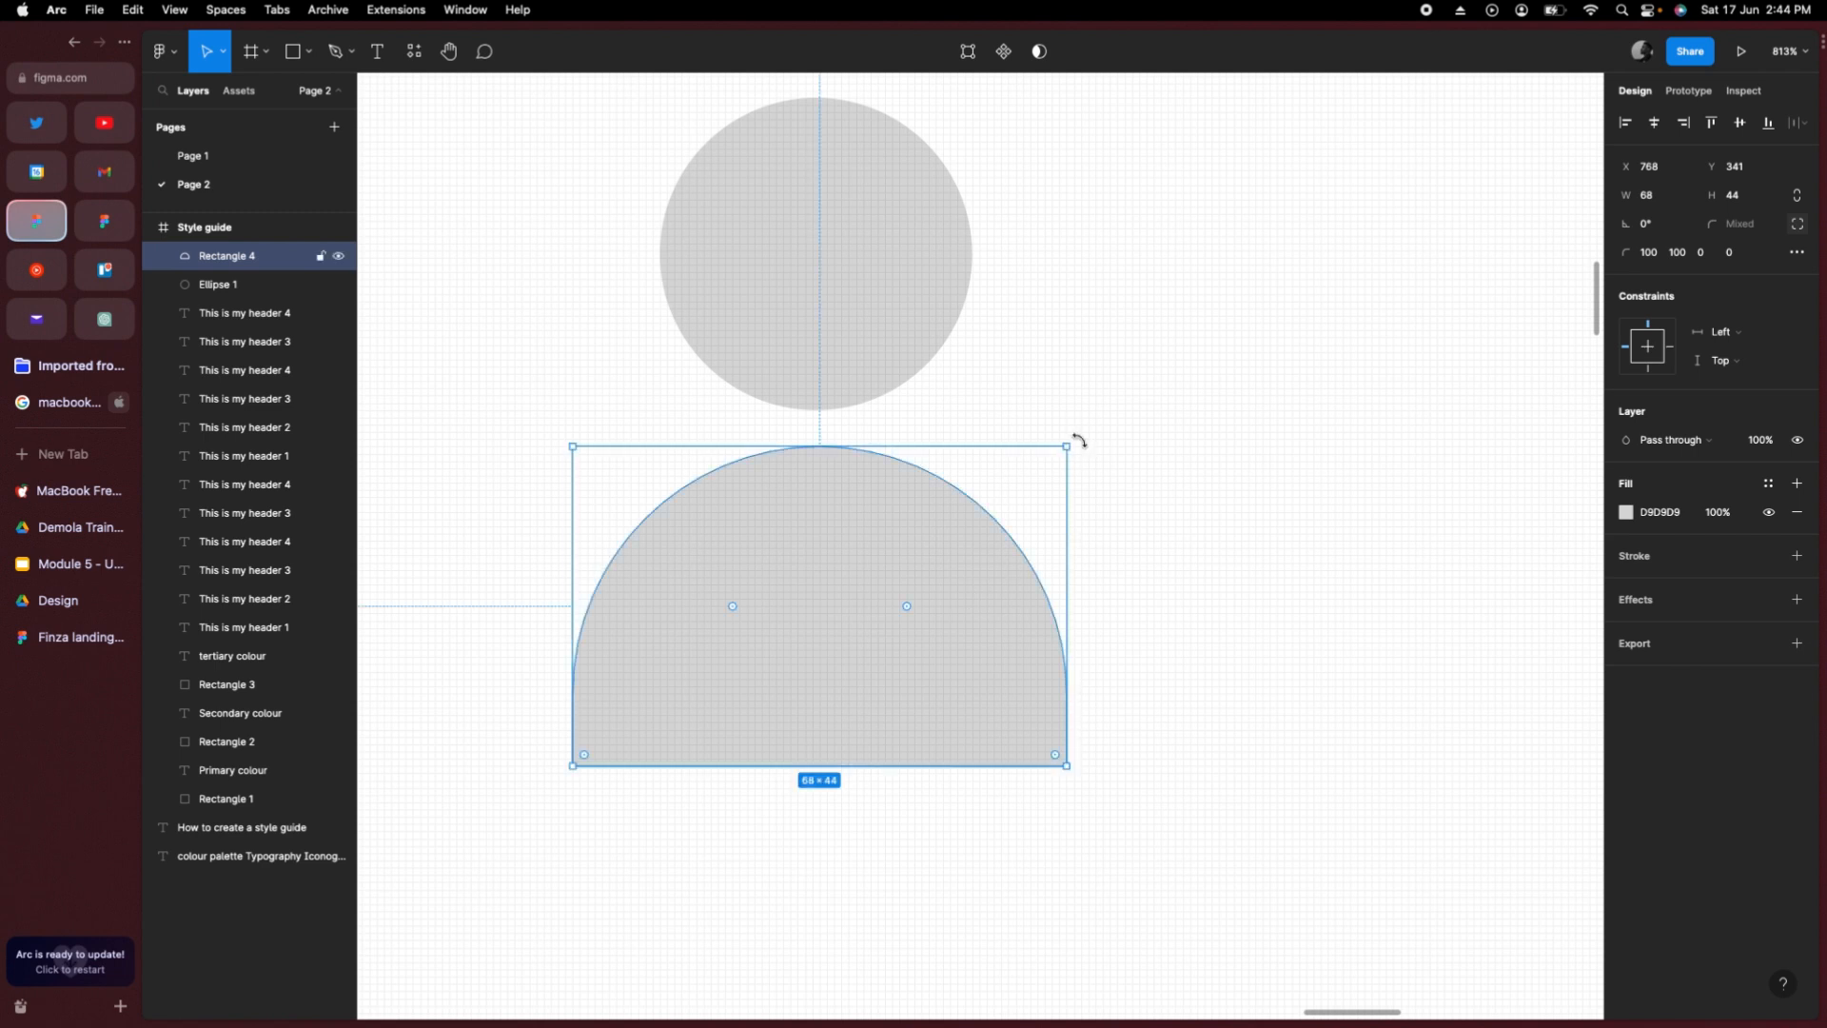
scroll(1067, 439, down, 10)
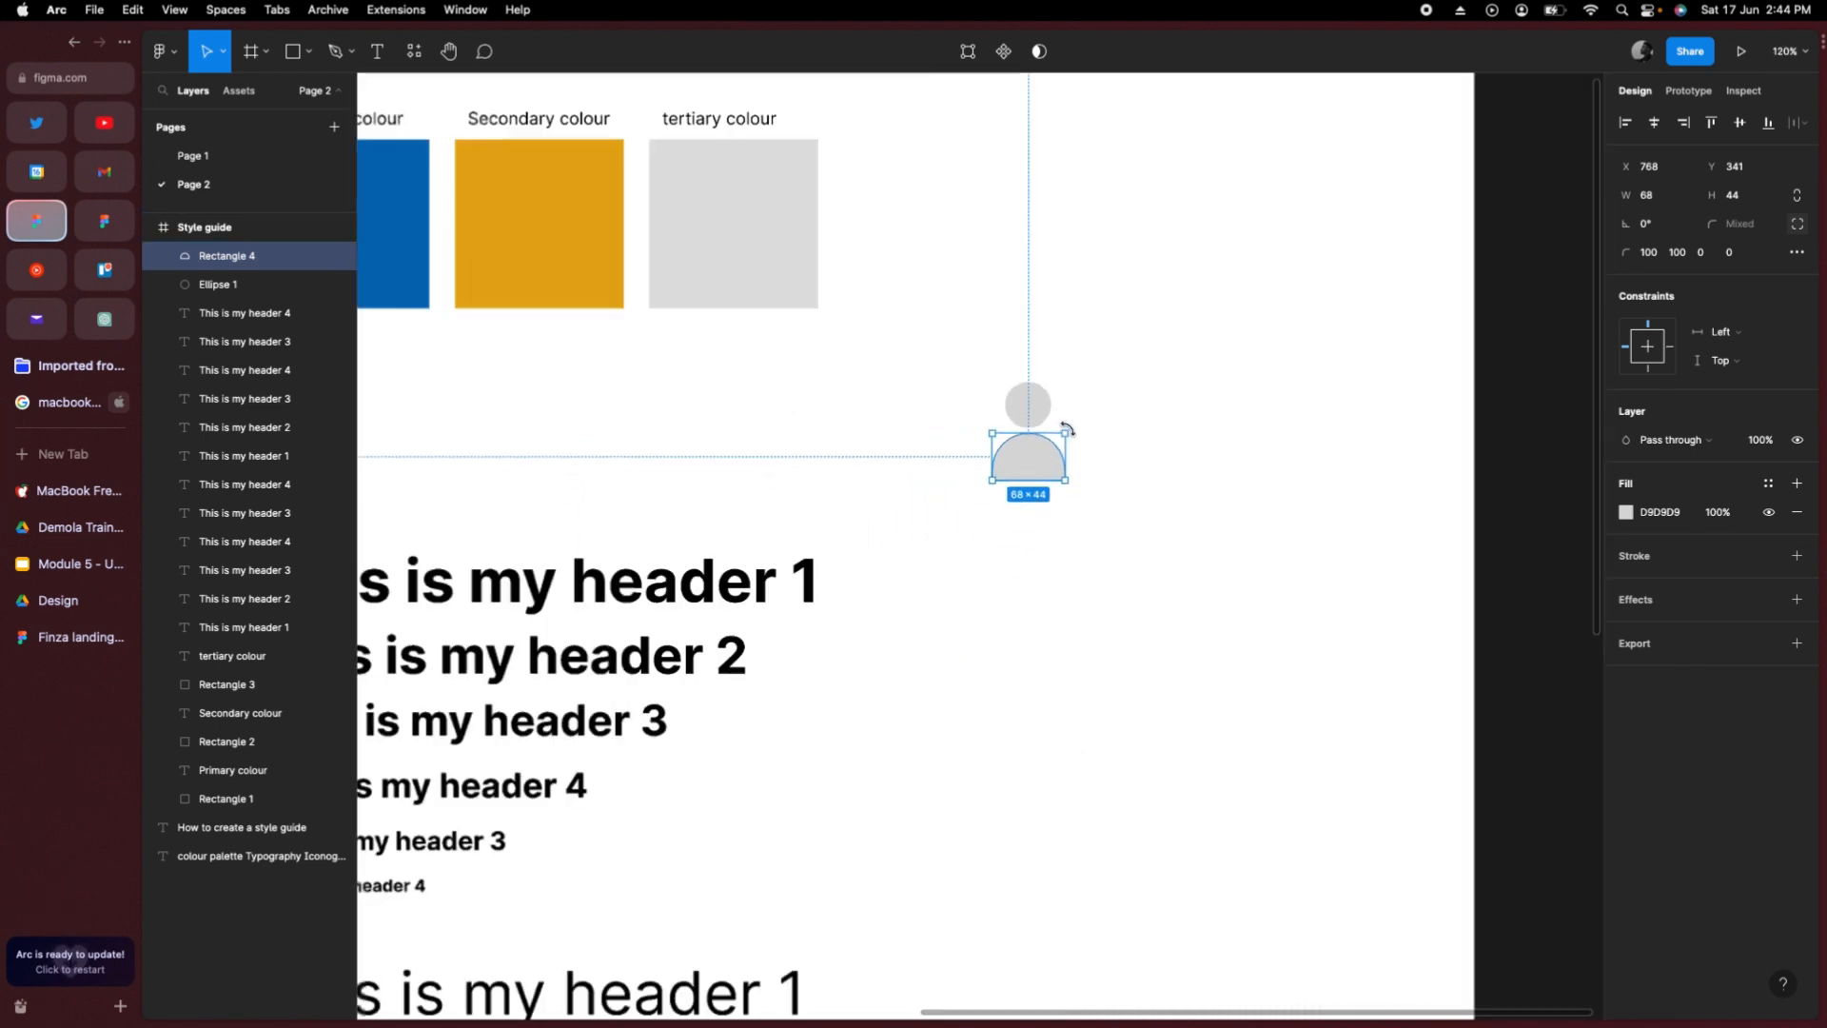
click(1002, 486)
drag(1183, 358, 1047, 467)
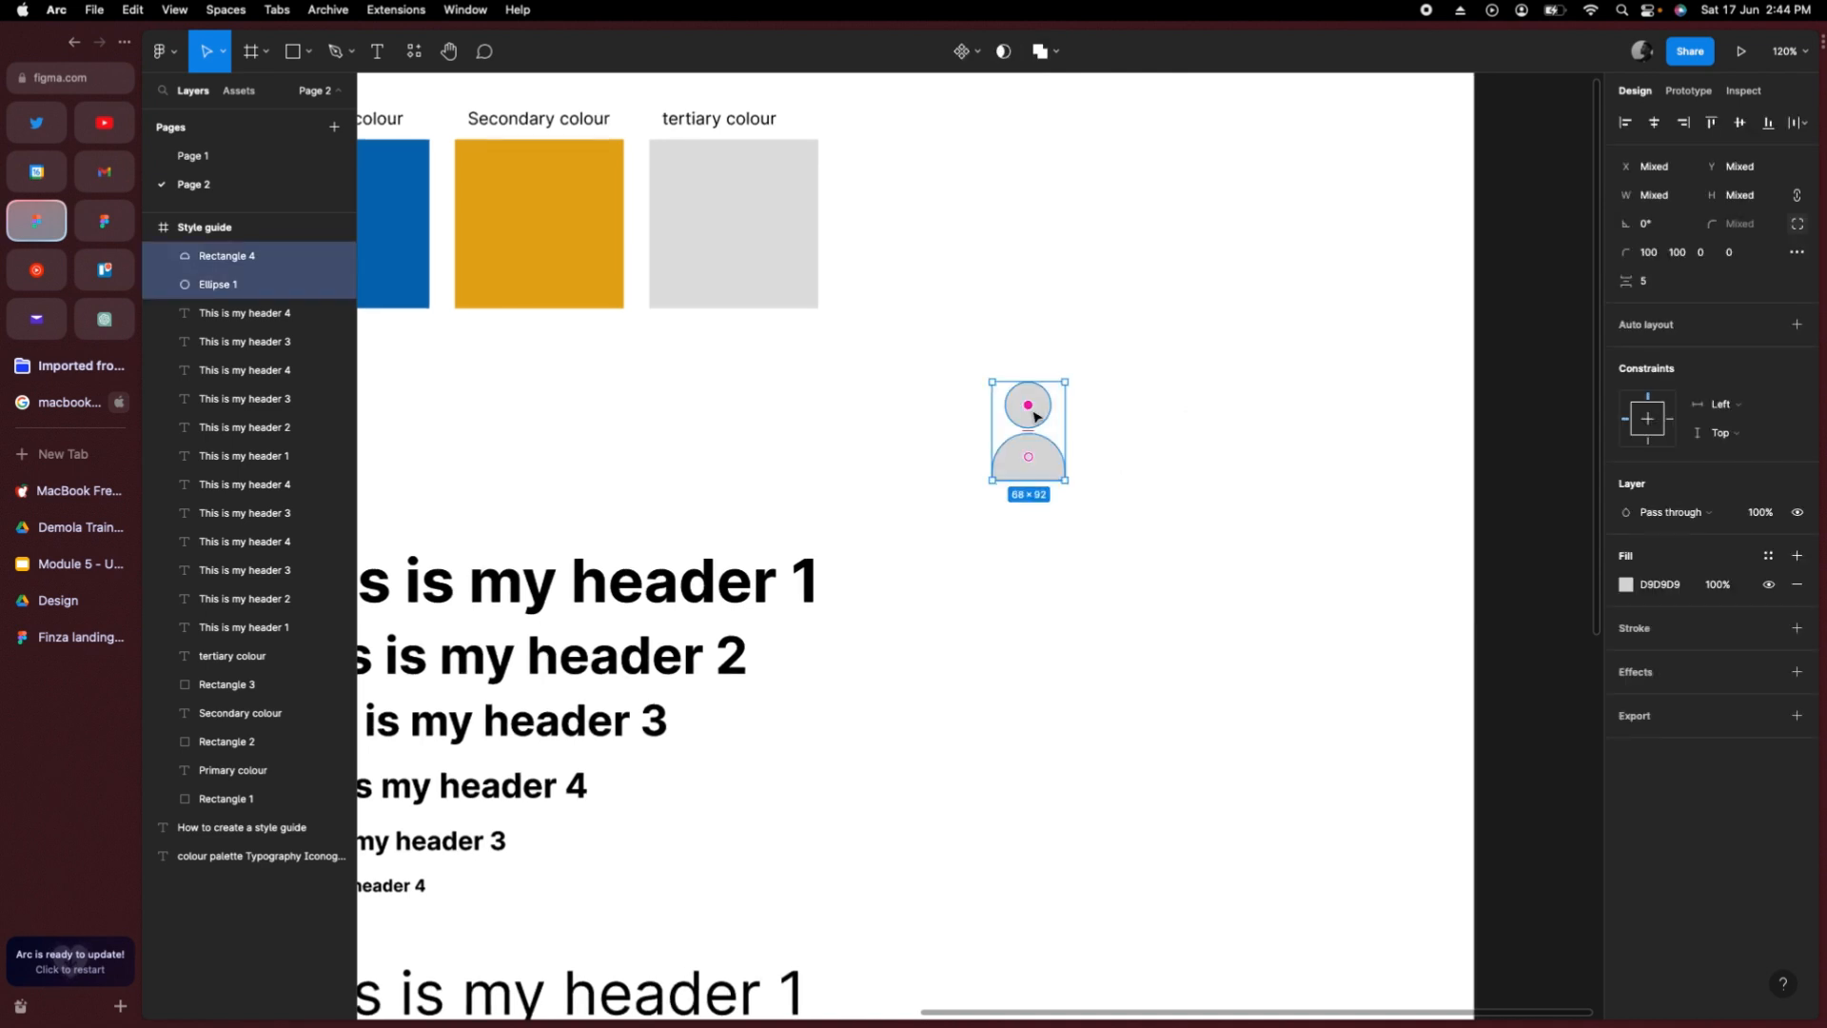
drag(1011, 396, 973, 380)
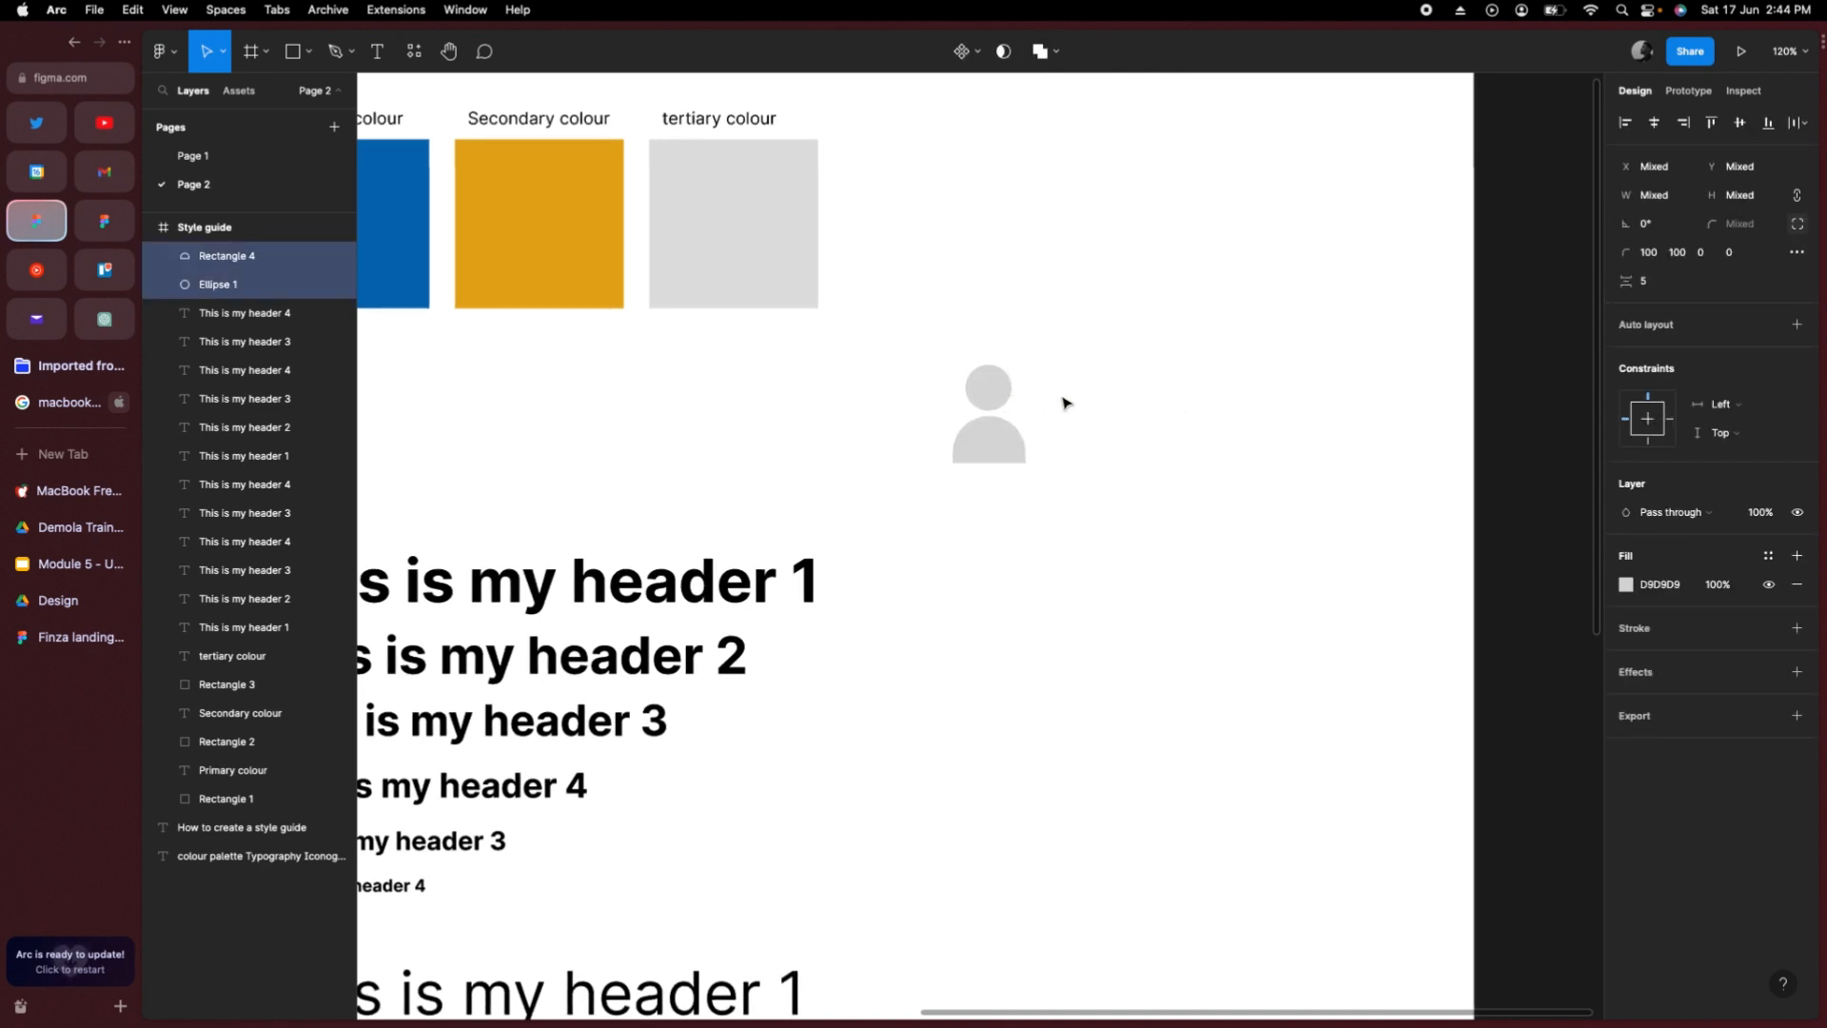
click(1066, 407)
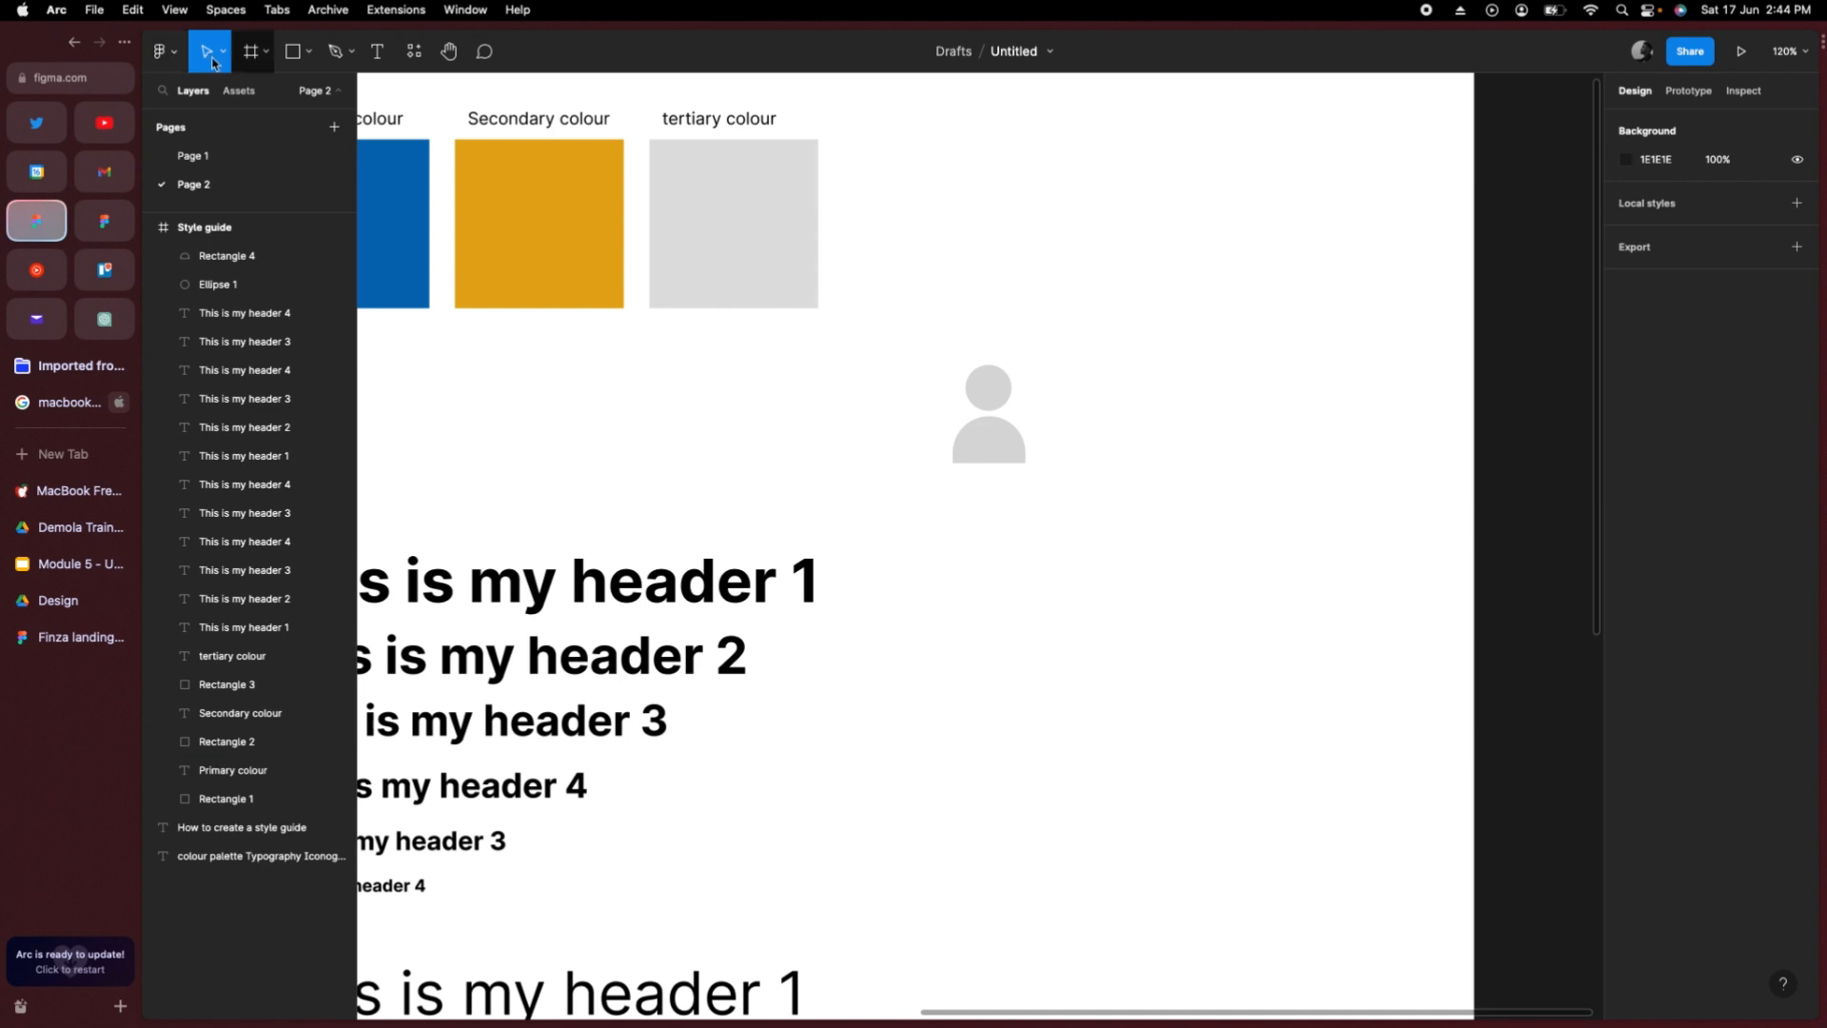
click(177, 59)
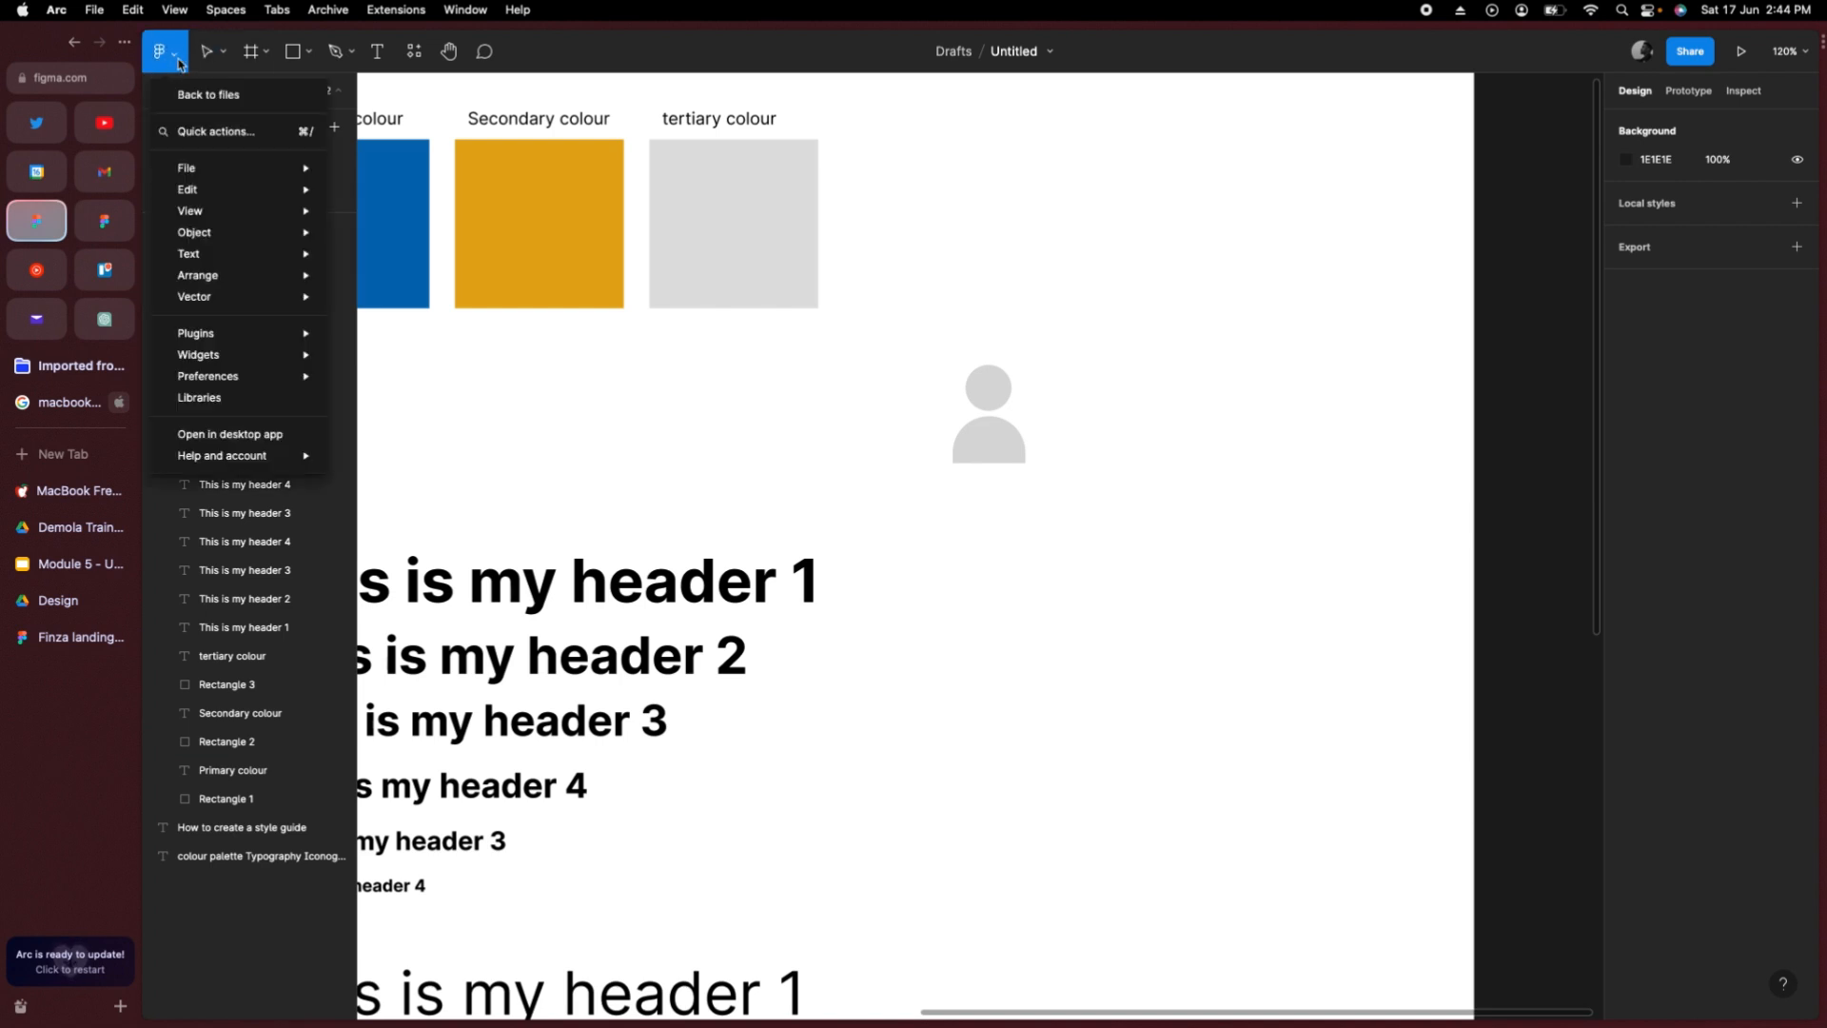
mouse_move(231, 333)
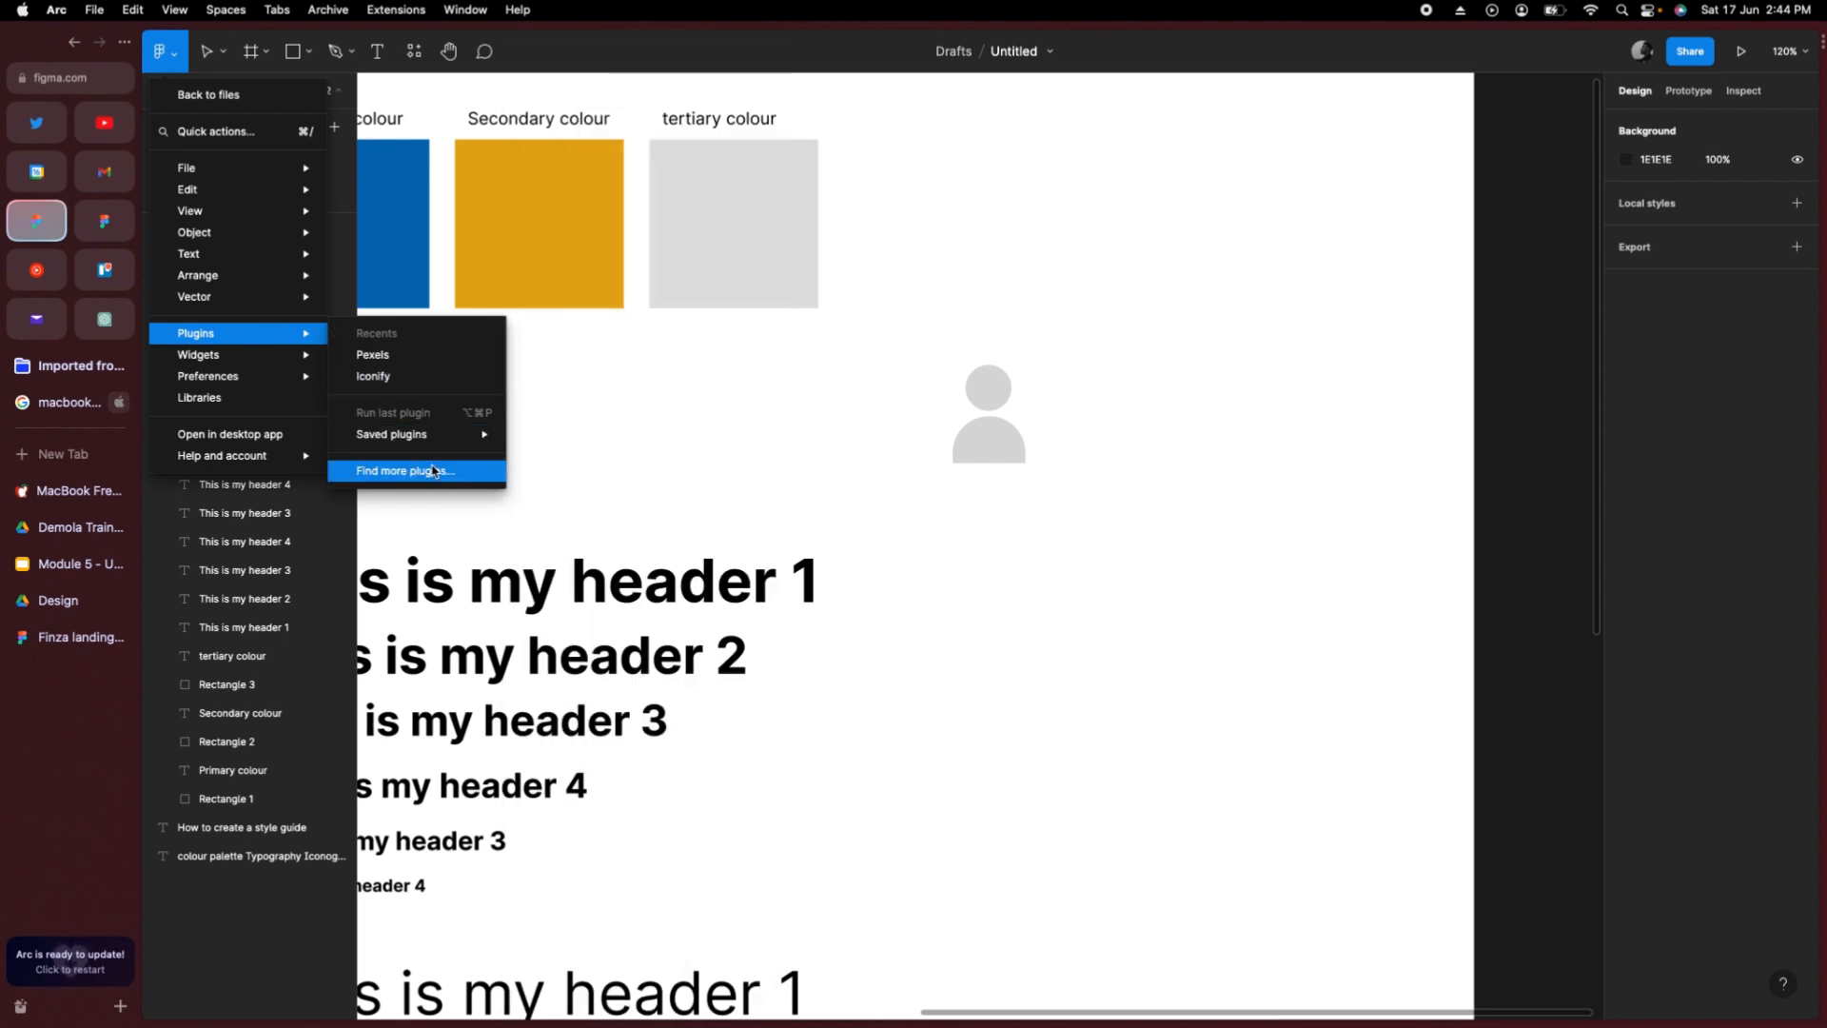
click(562, 346)
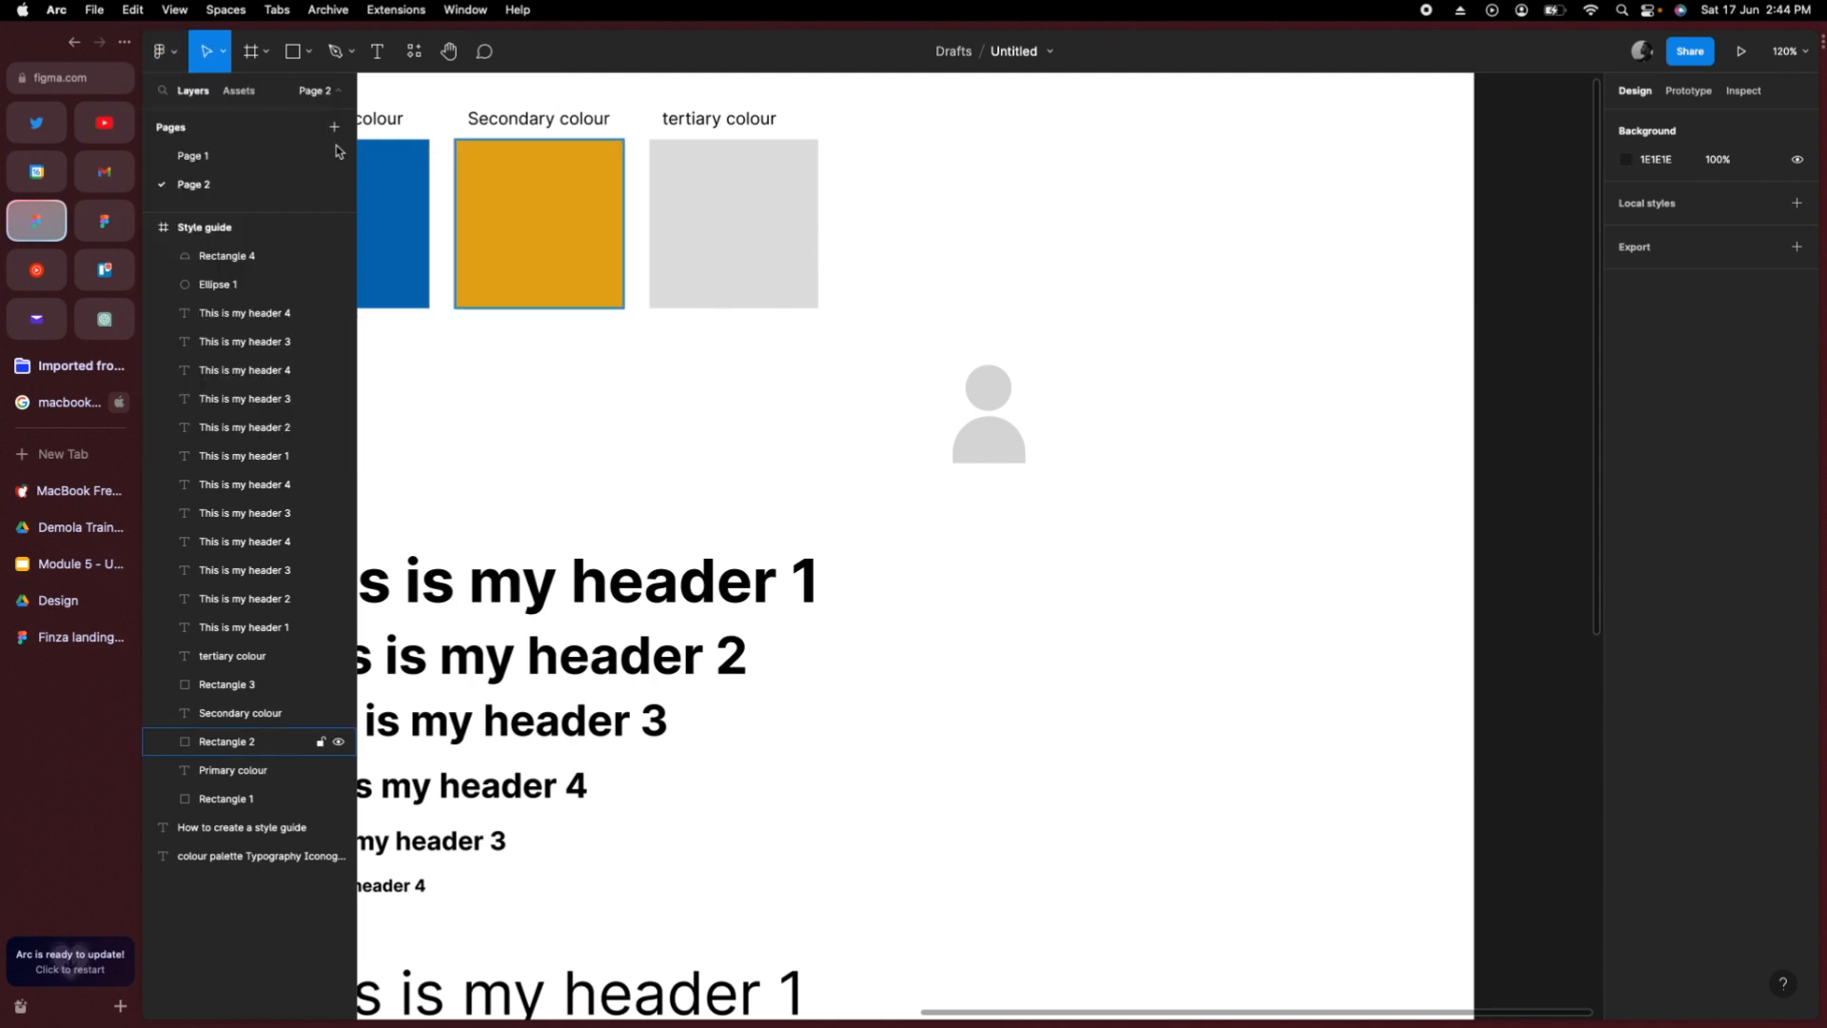
Step: Run the Iconify plugin and search its icons for "profile"
click(415, 59)
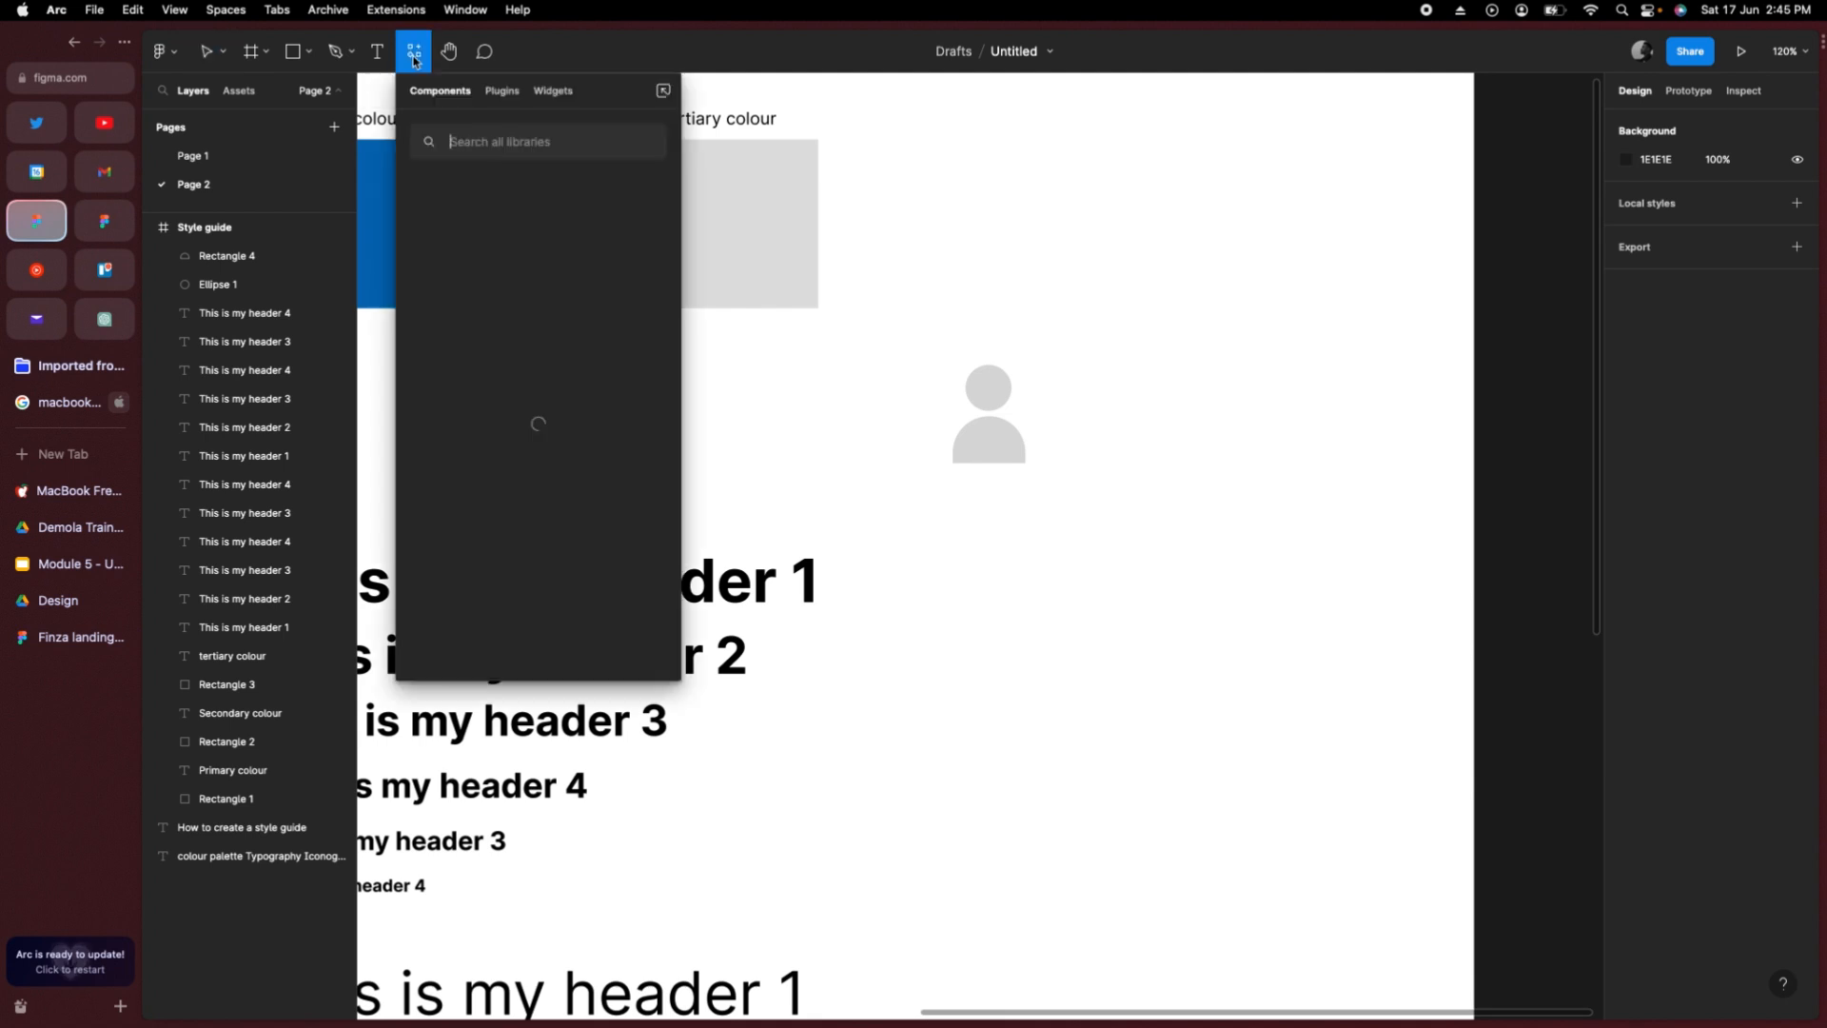
click(501, 91)
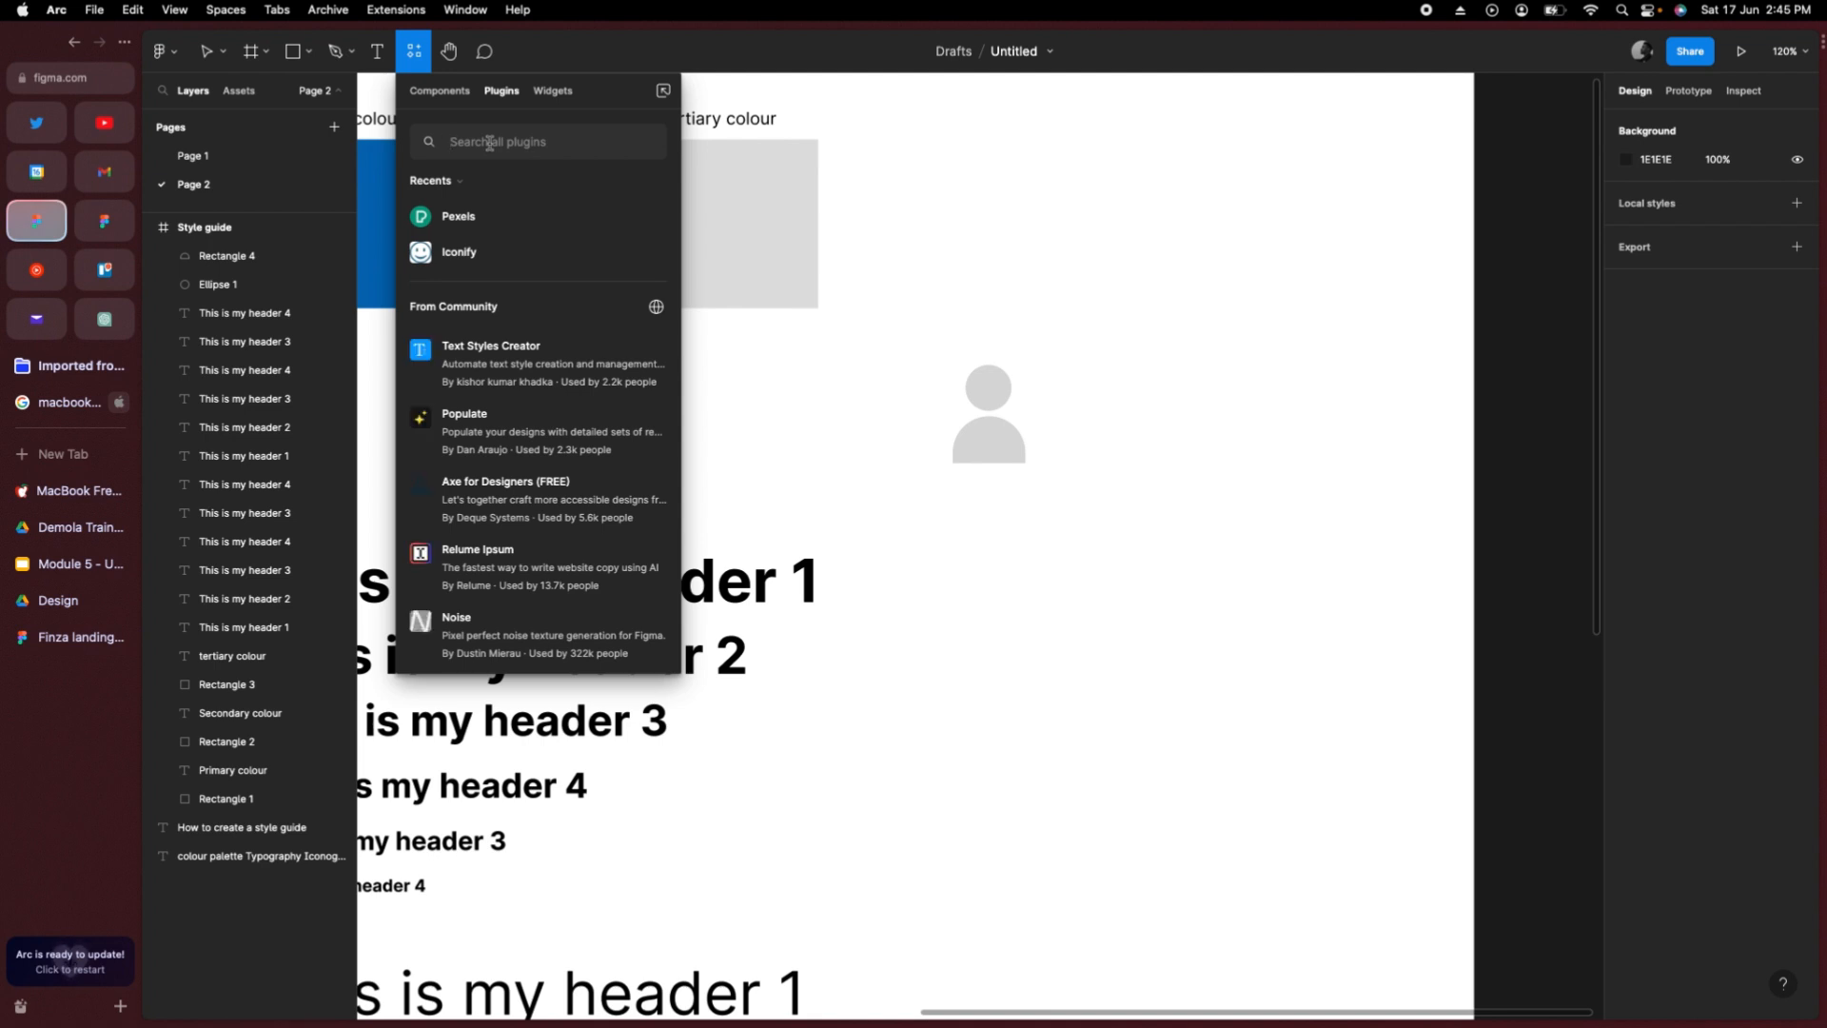
click(653, 255)
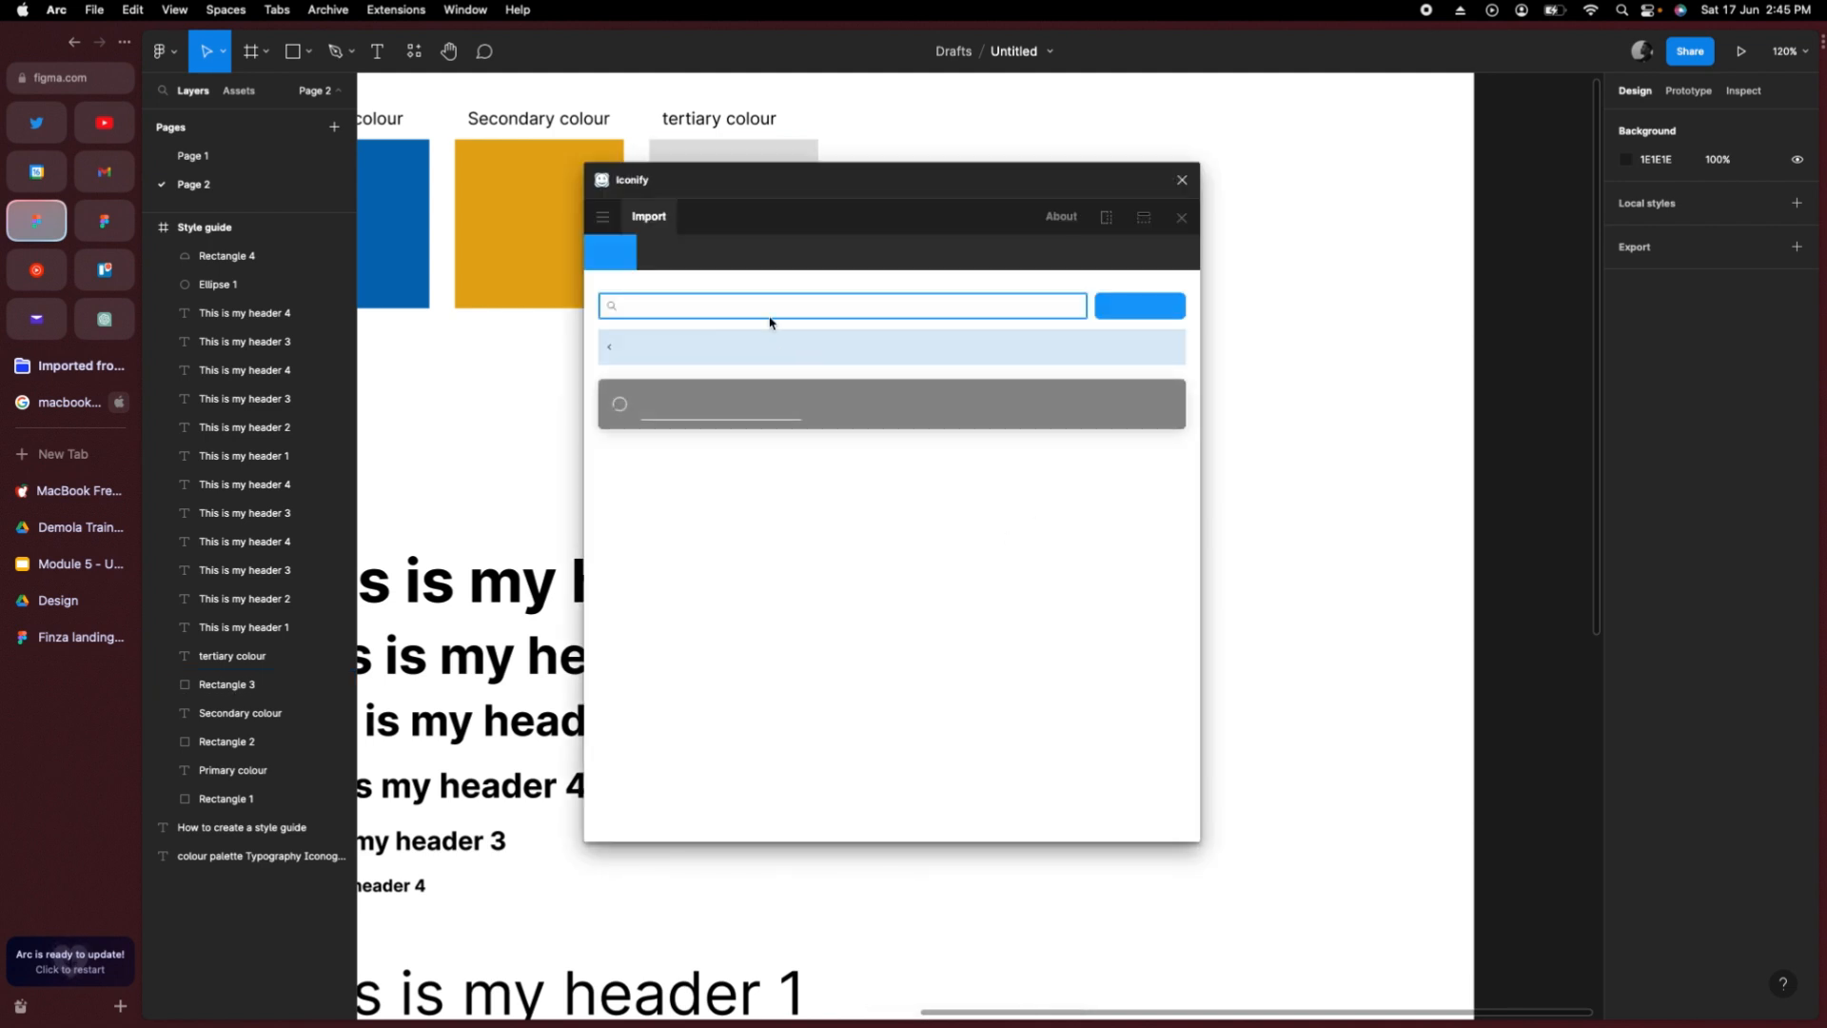
double_click(631, 302)
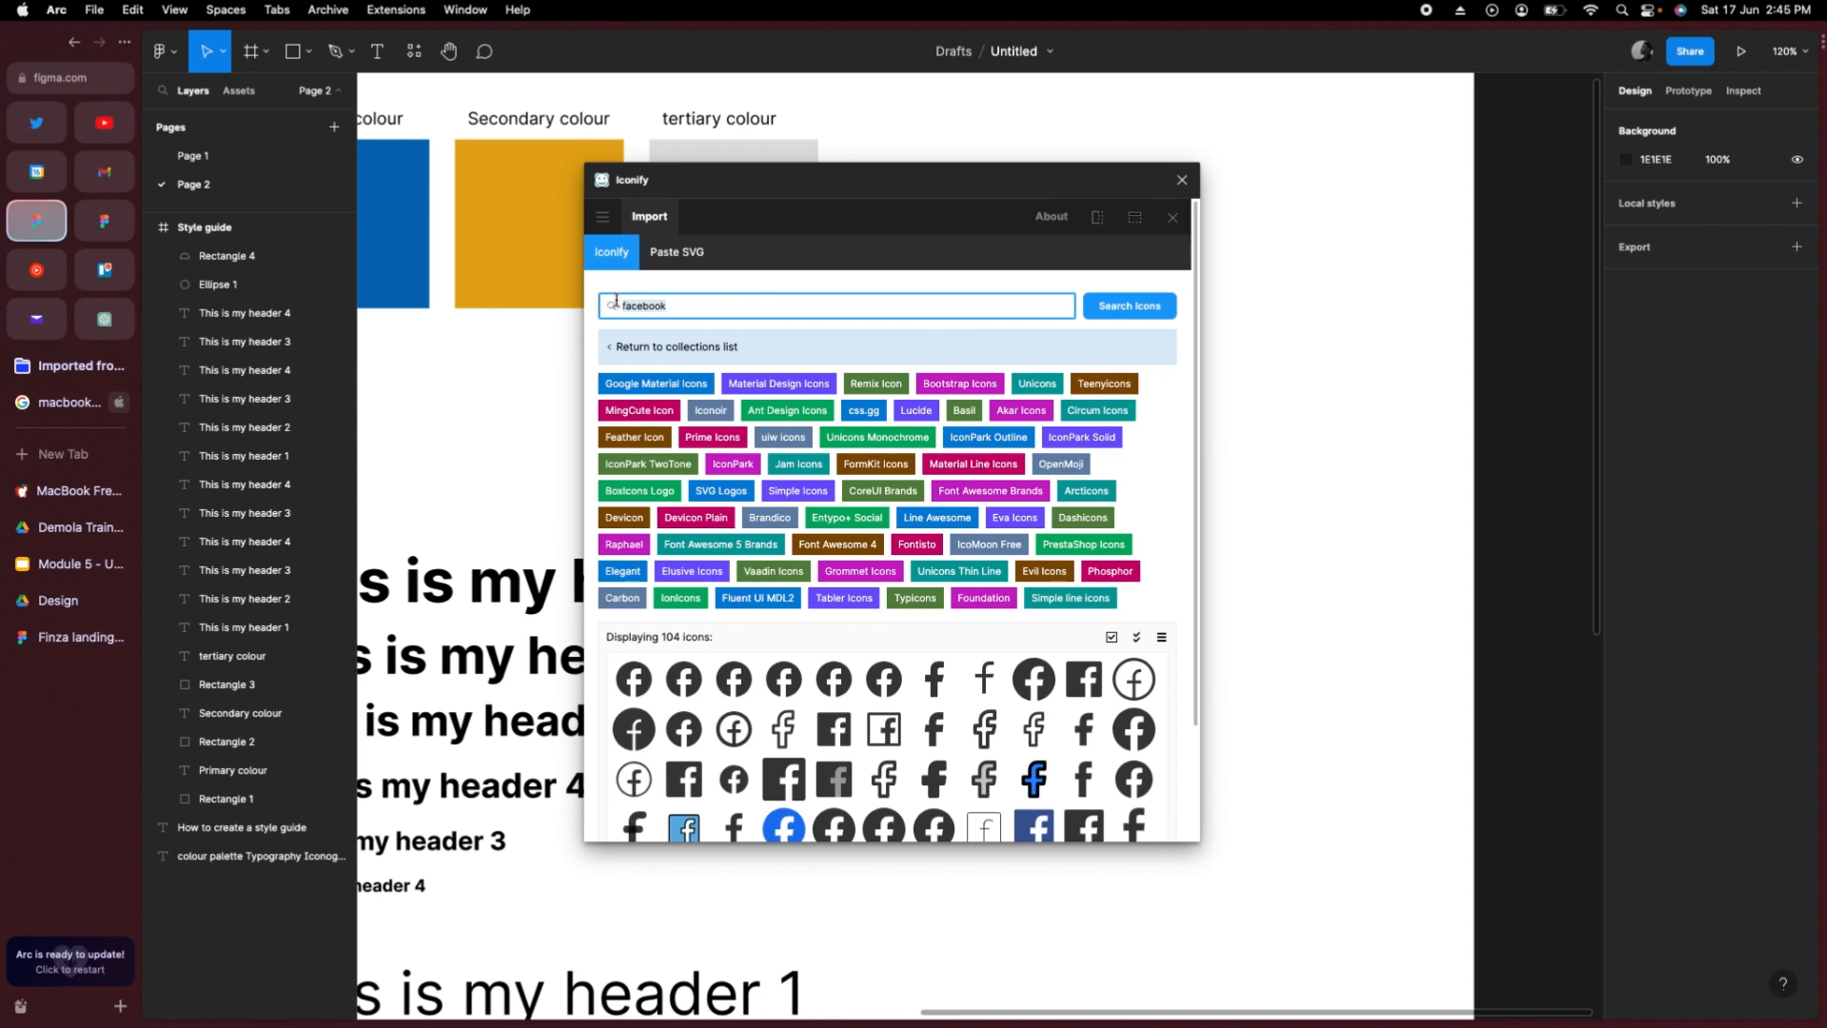
key(BackSpace)
key(Return)
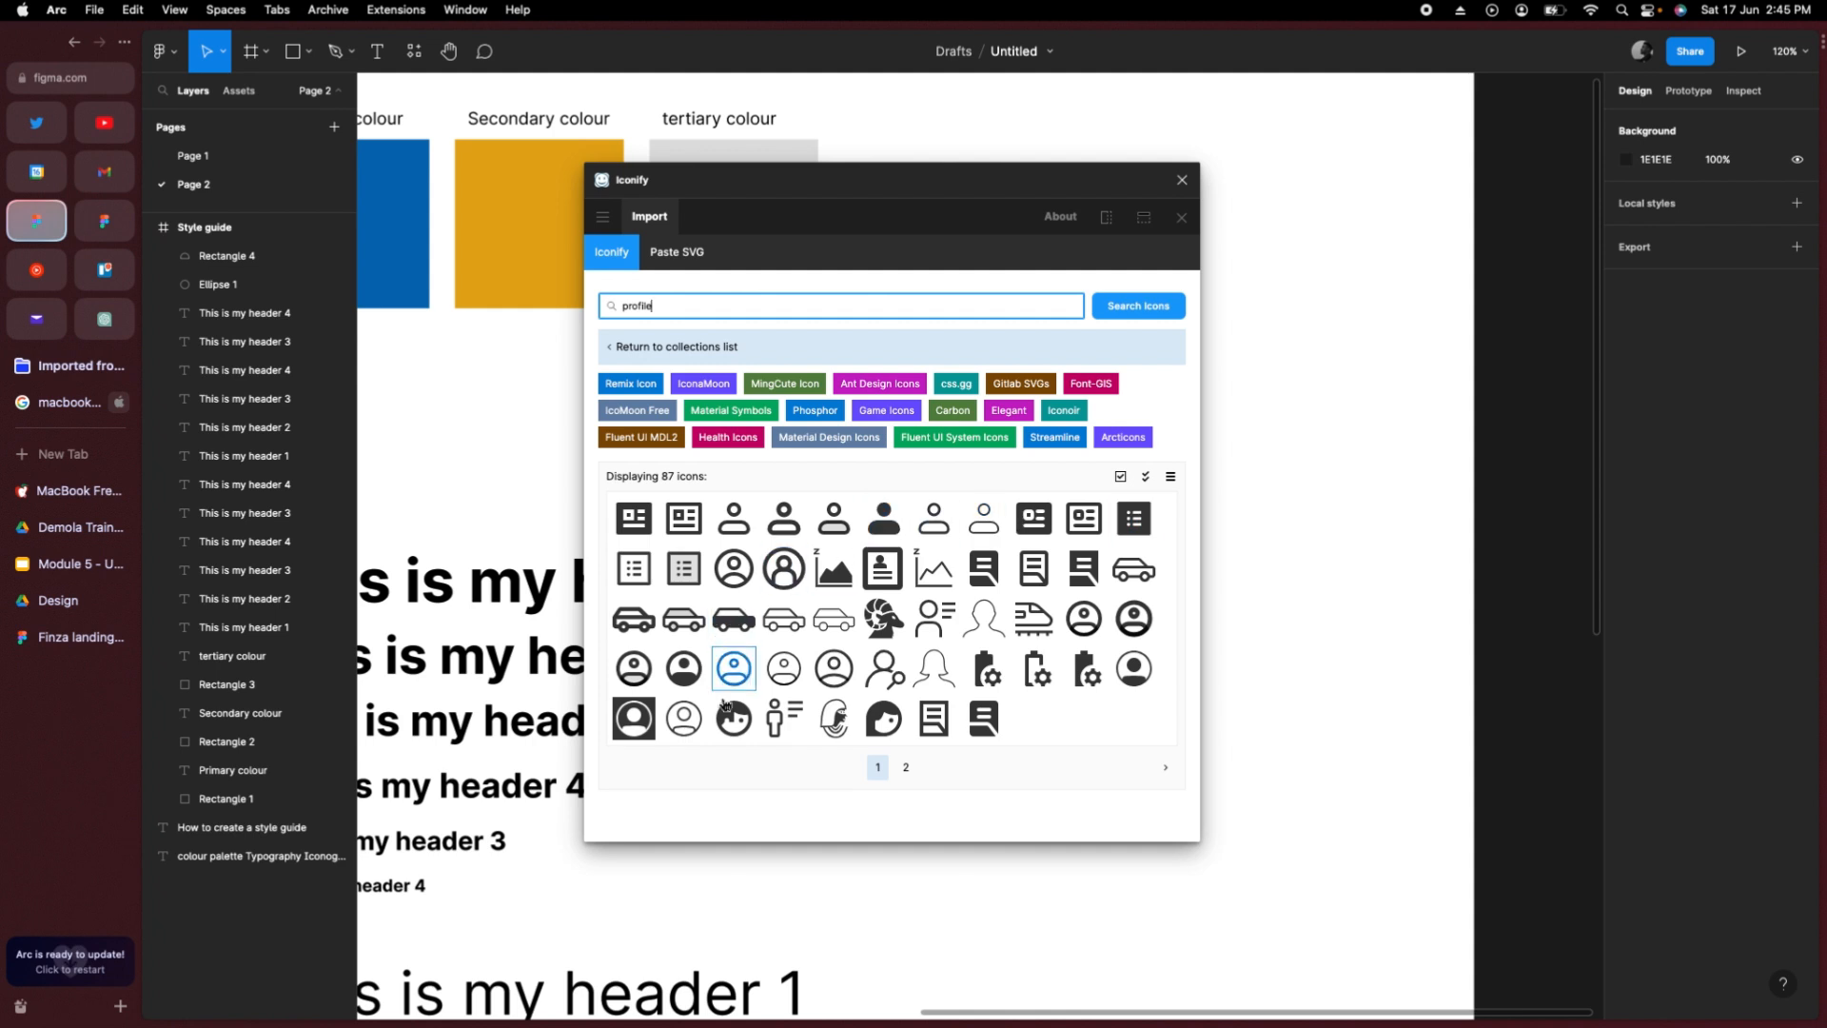
Step: Import the healthicons:ui-user-profile icon from Iconify and place it beside the hand-drawn user icon in the Style guide frame
click(1084, 669)
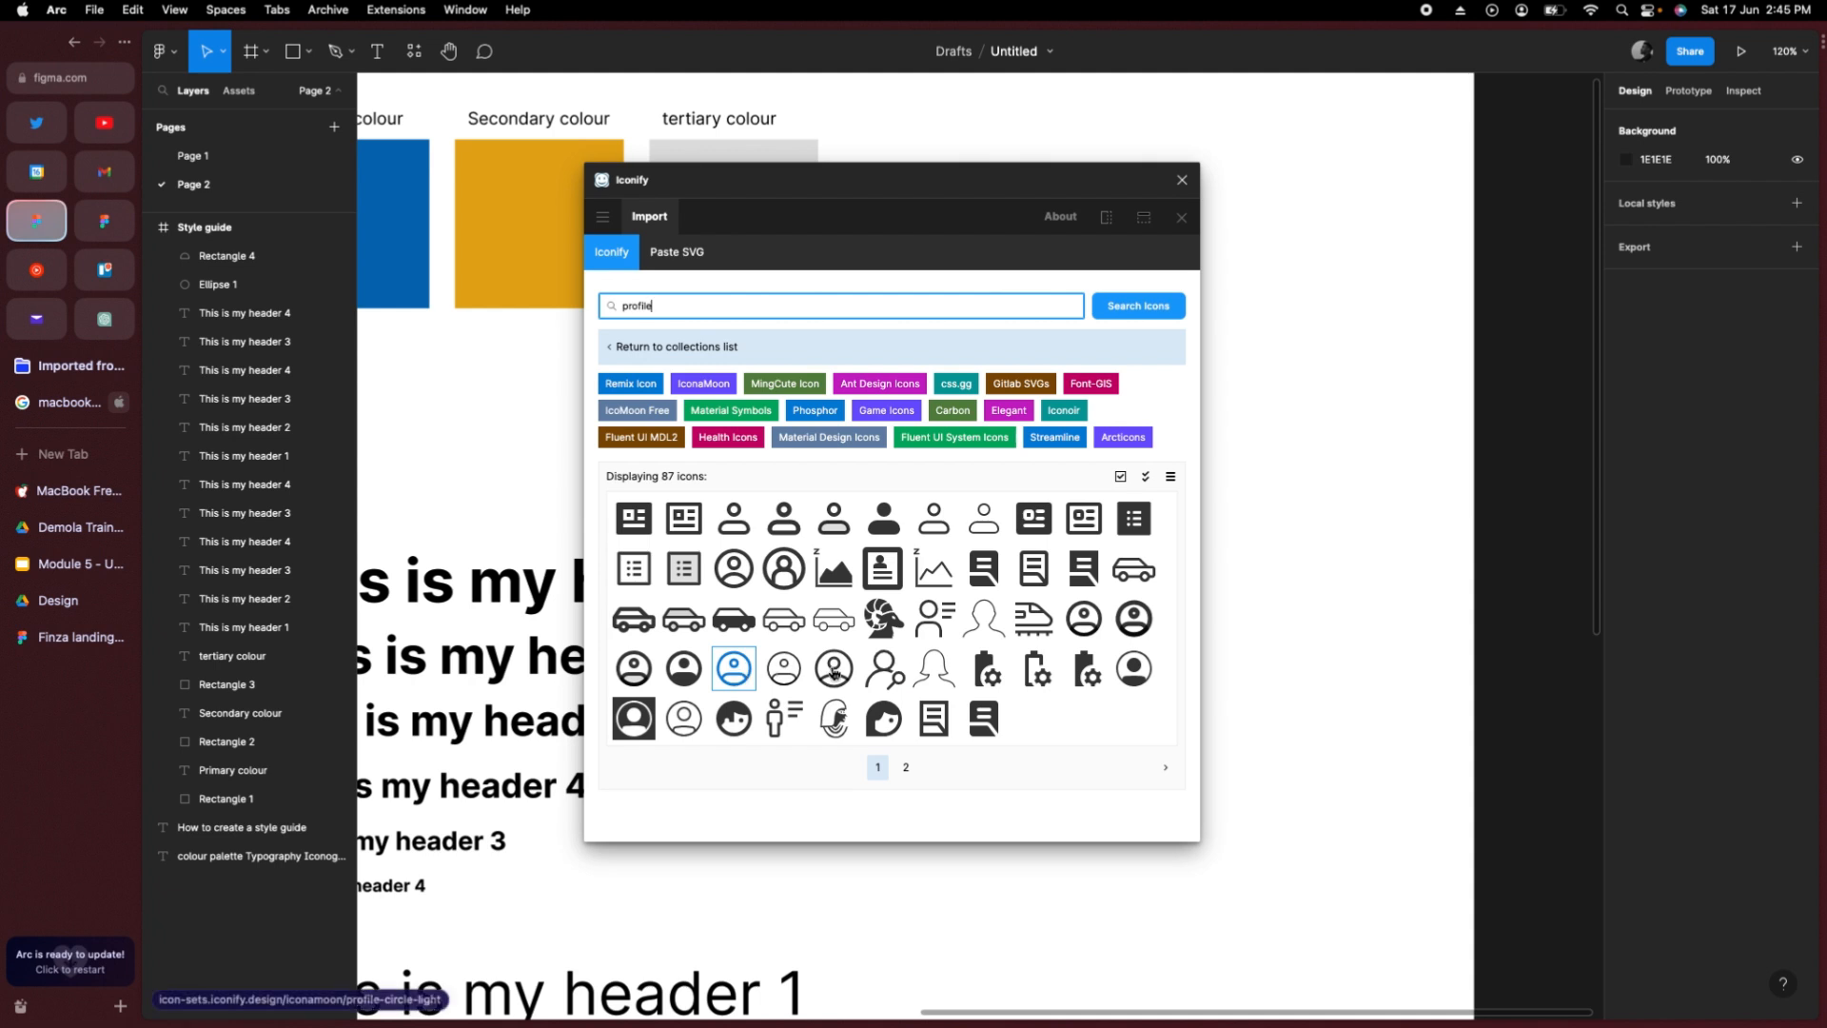
click(1145, 674)
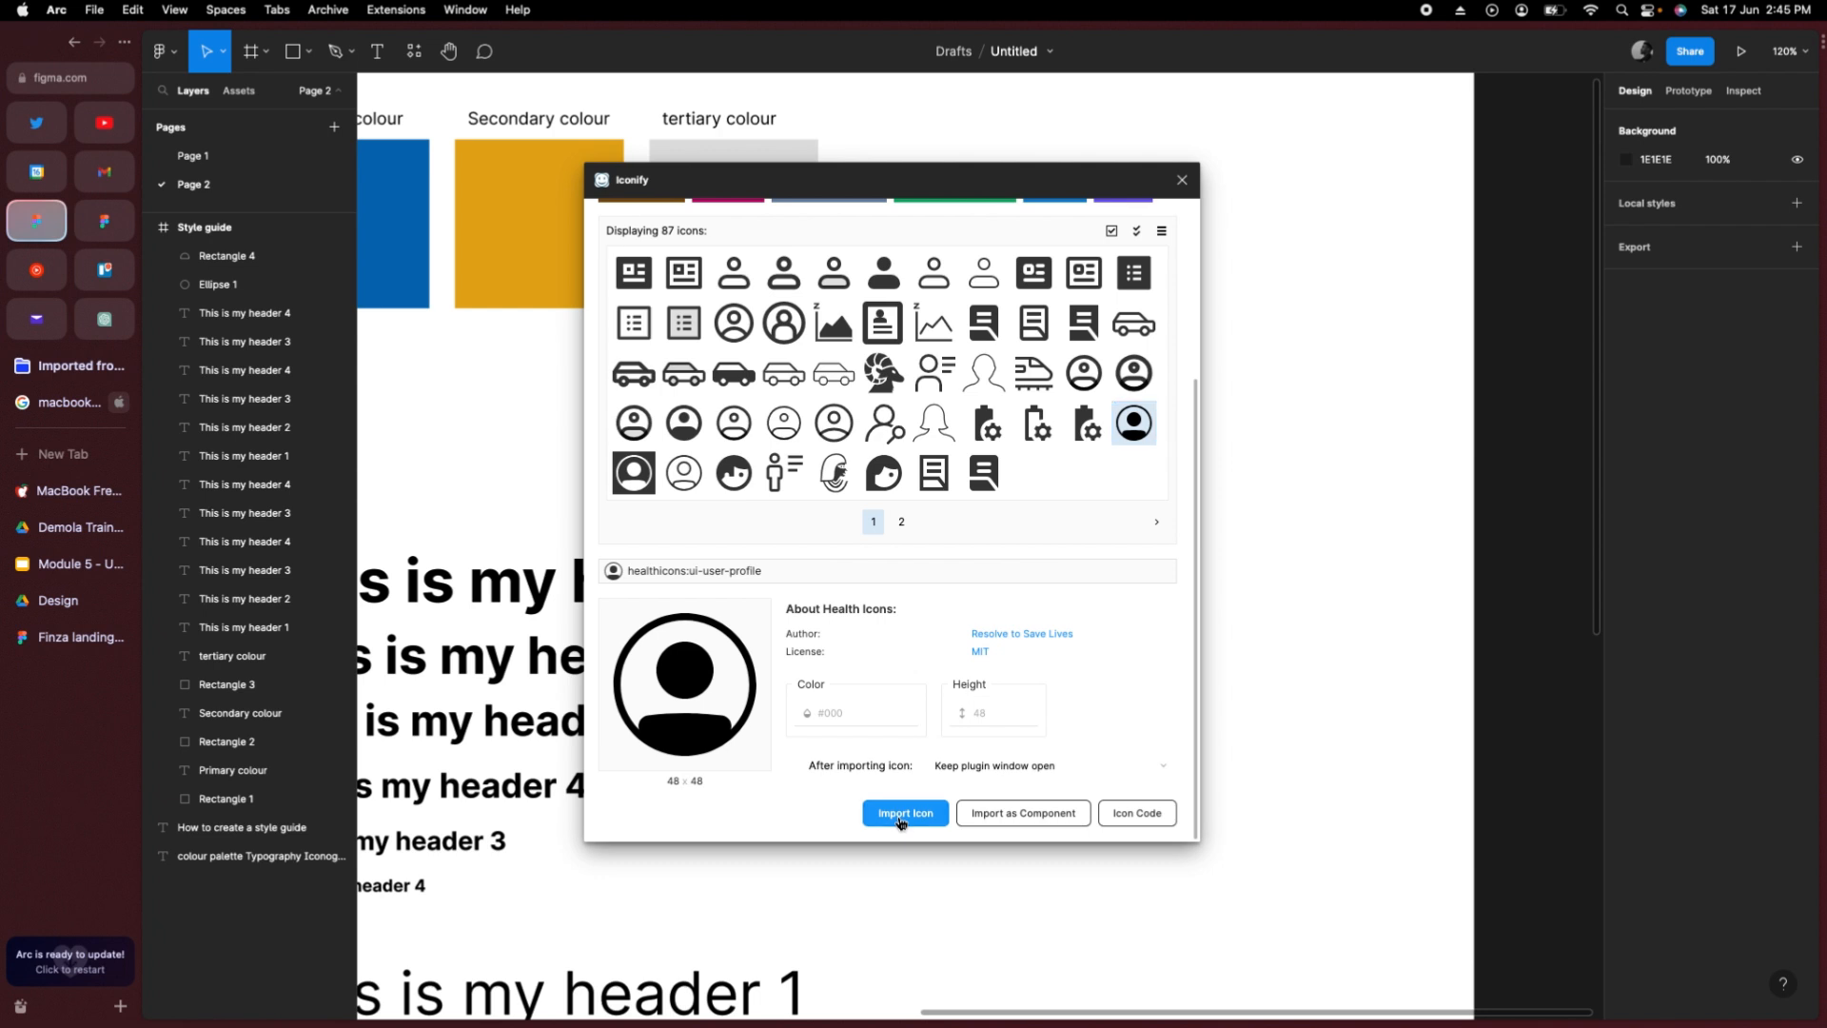
click(901, 816)
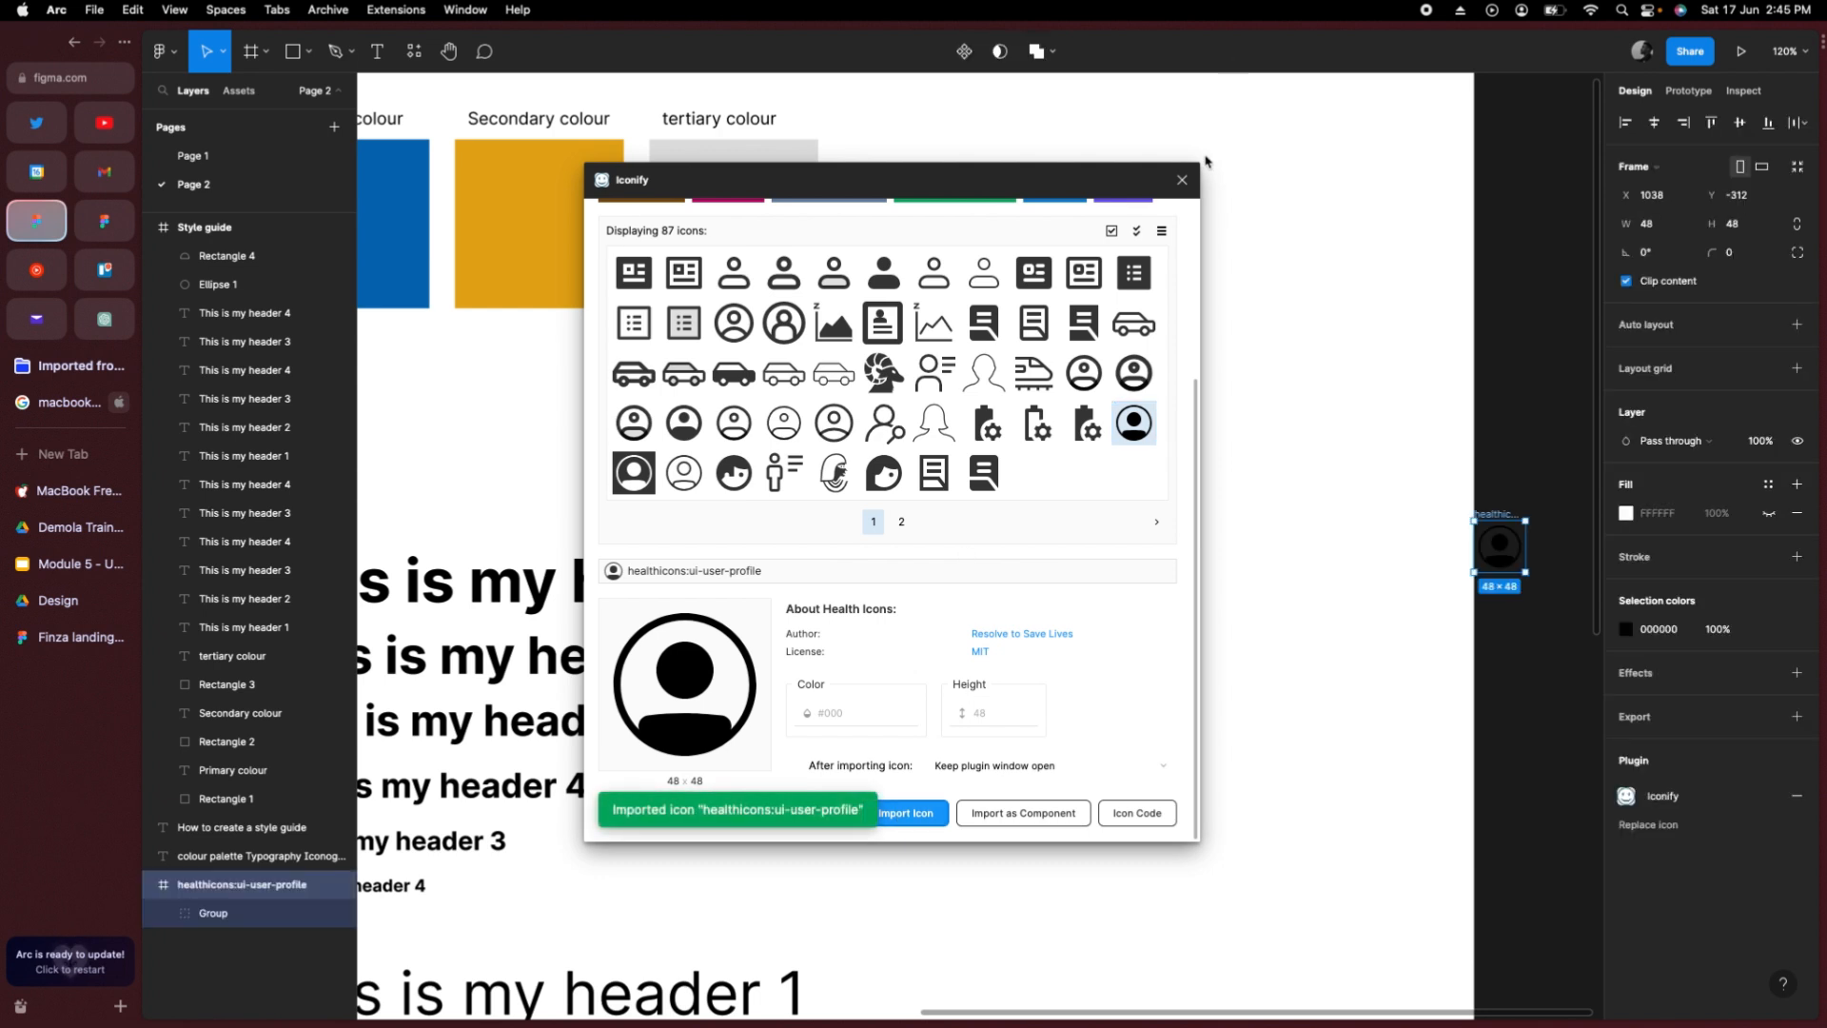
click(1182, 183)
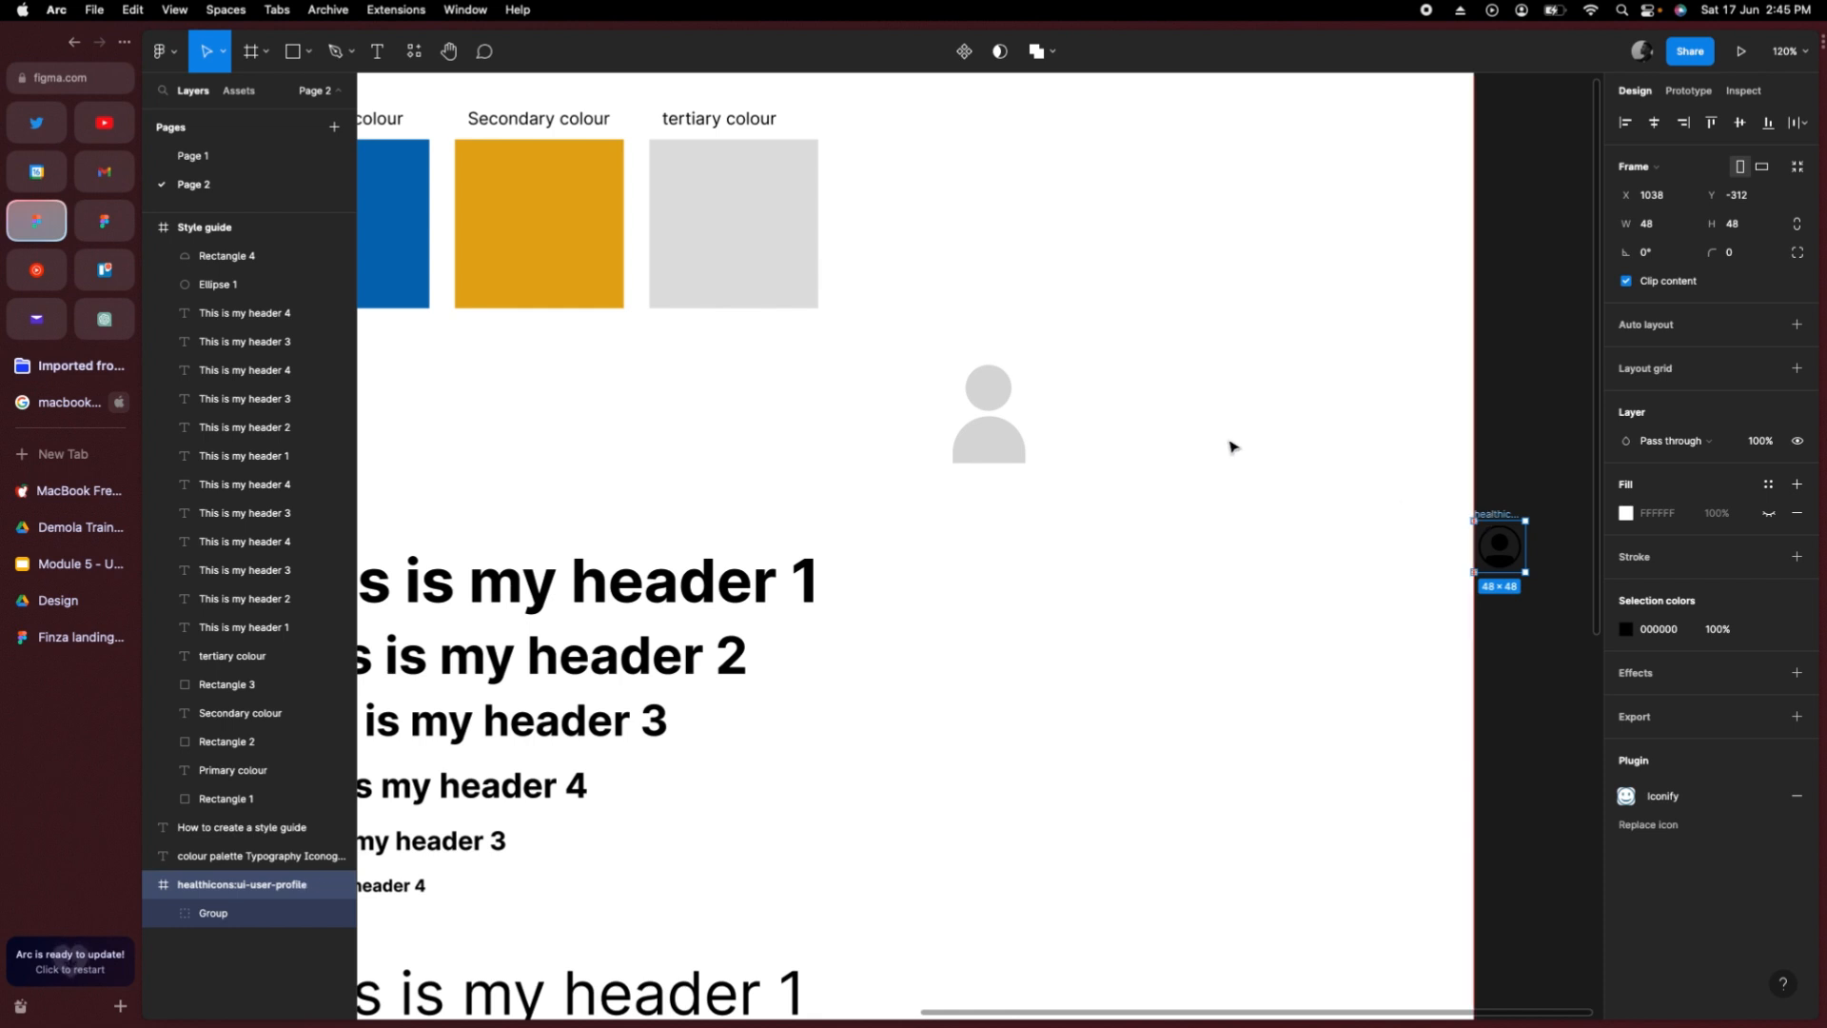
drag(1230, 446, 1090, 434)
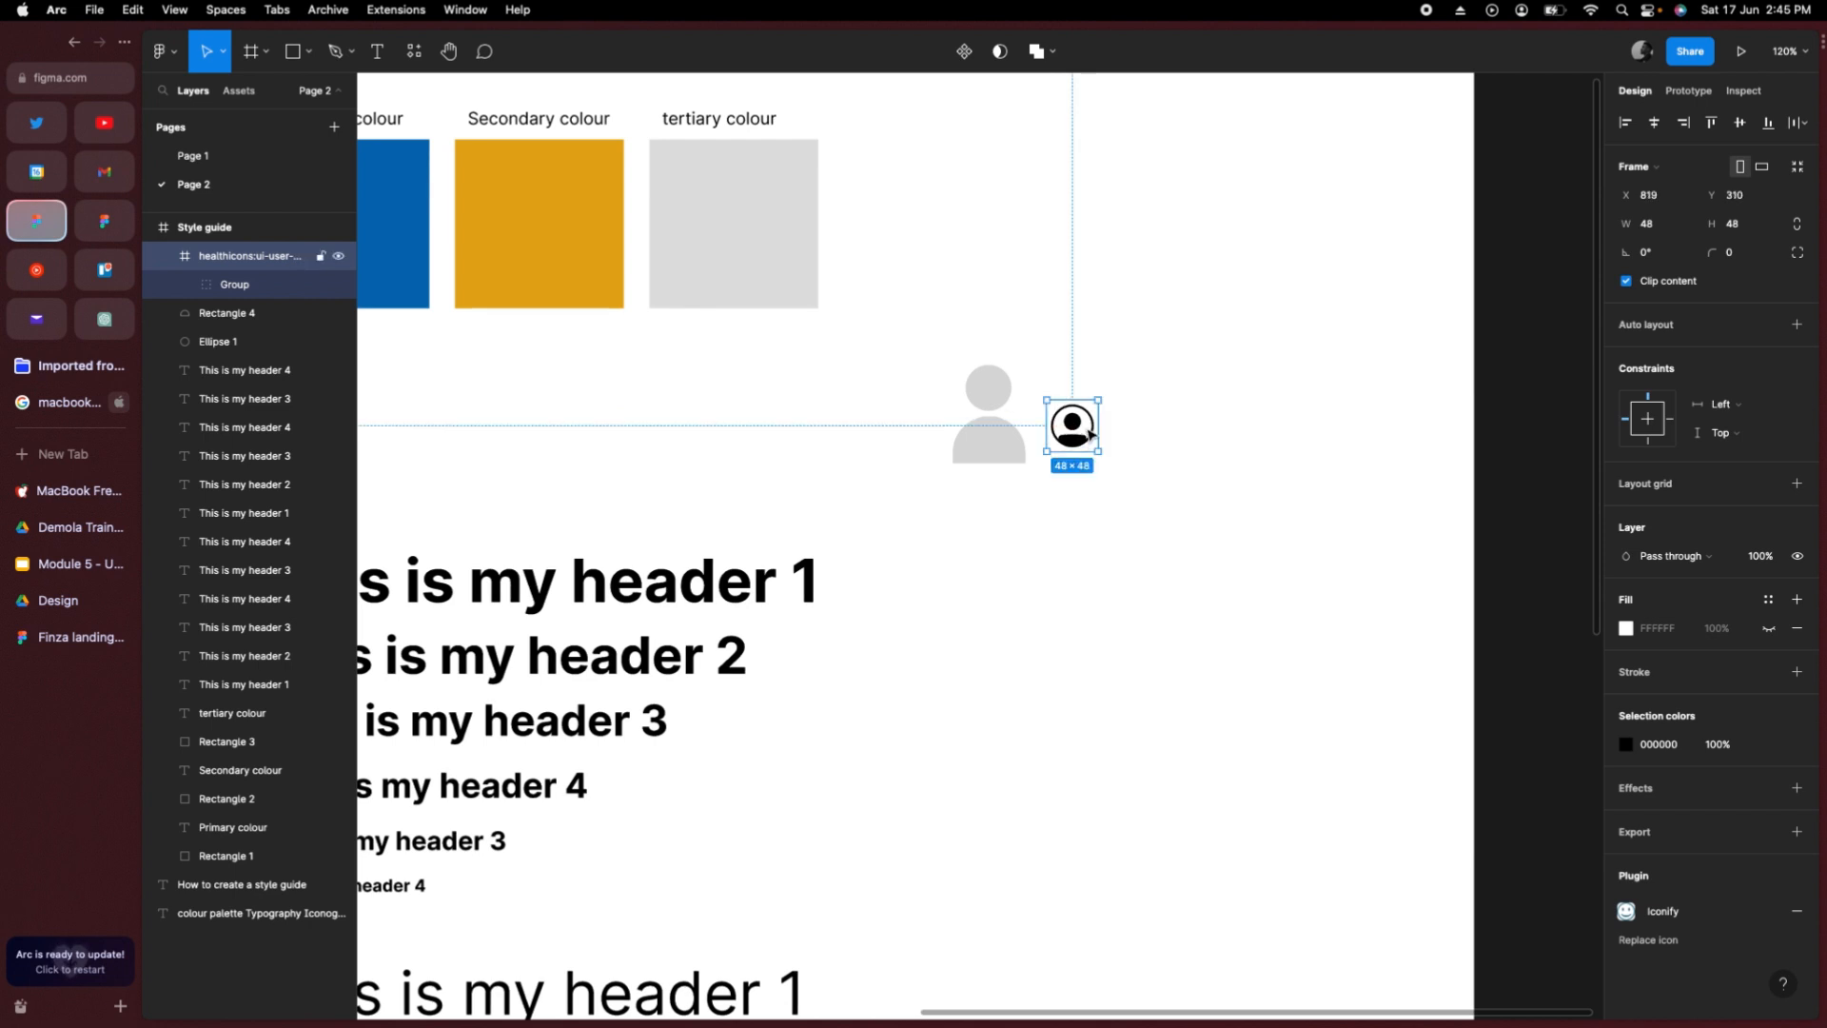
scroll(1066, 433, down, 3)
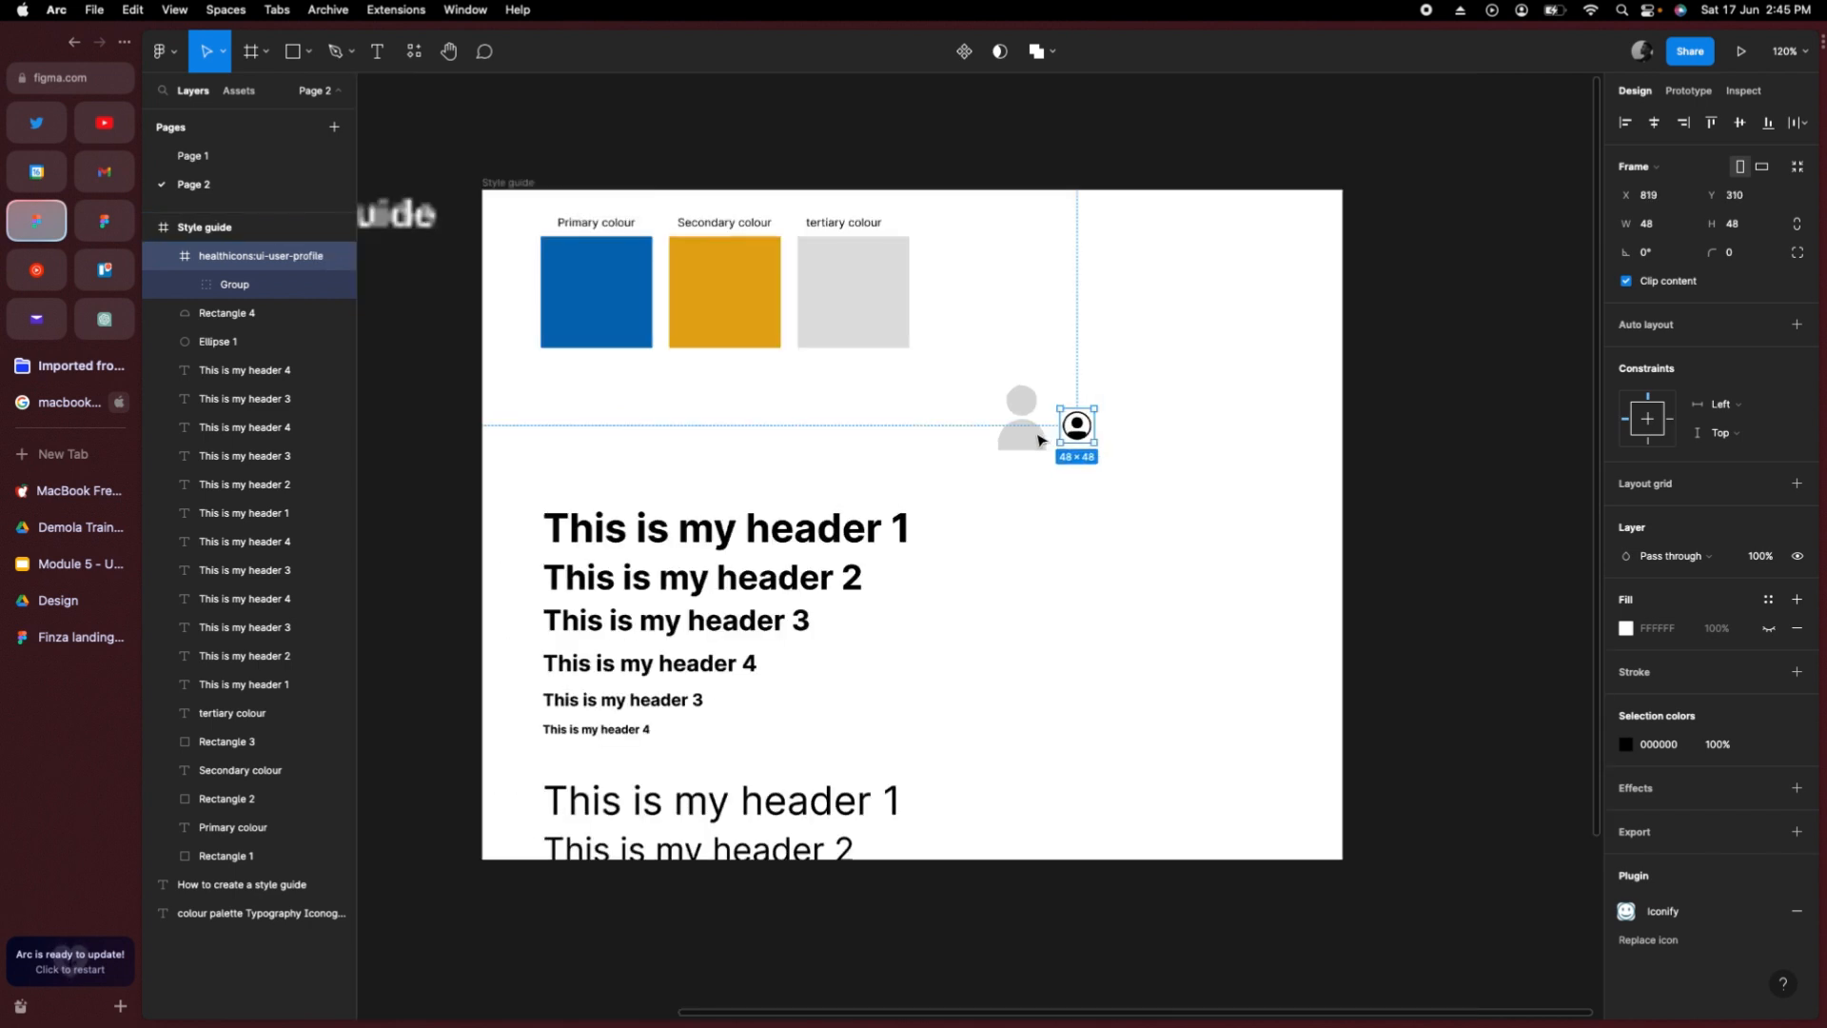
click(1035, 435)
click(1020, 400)
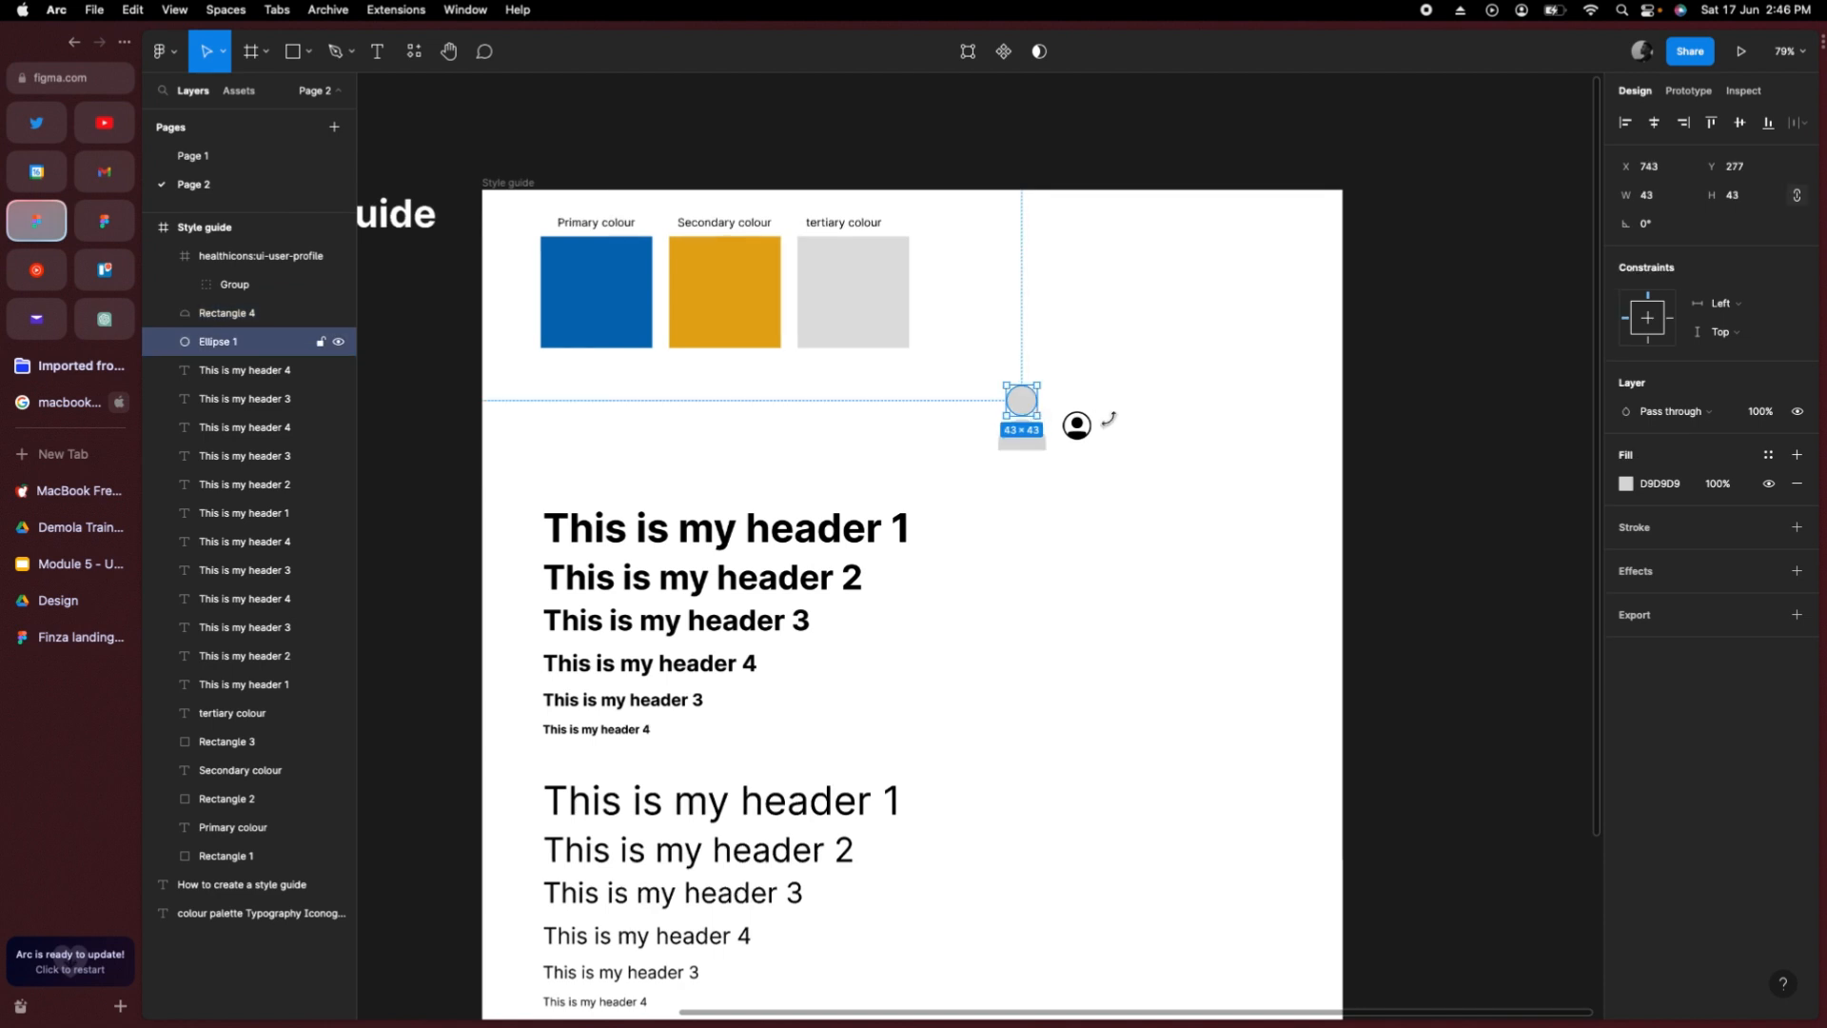
scroll(1115, 424, up, 5)
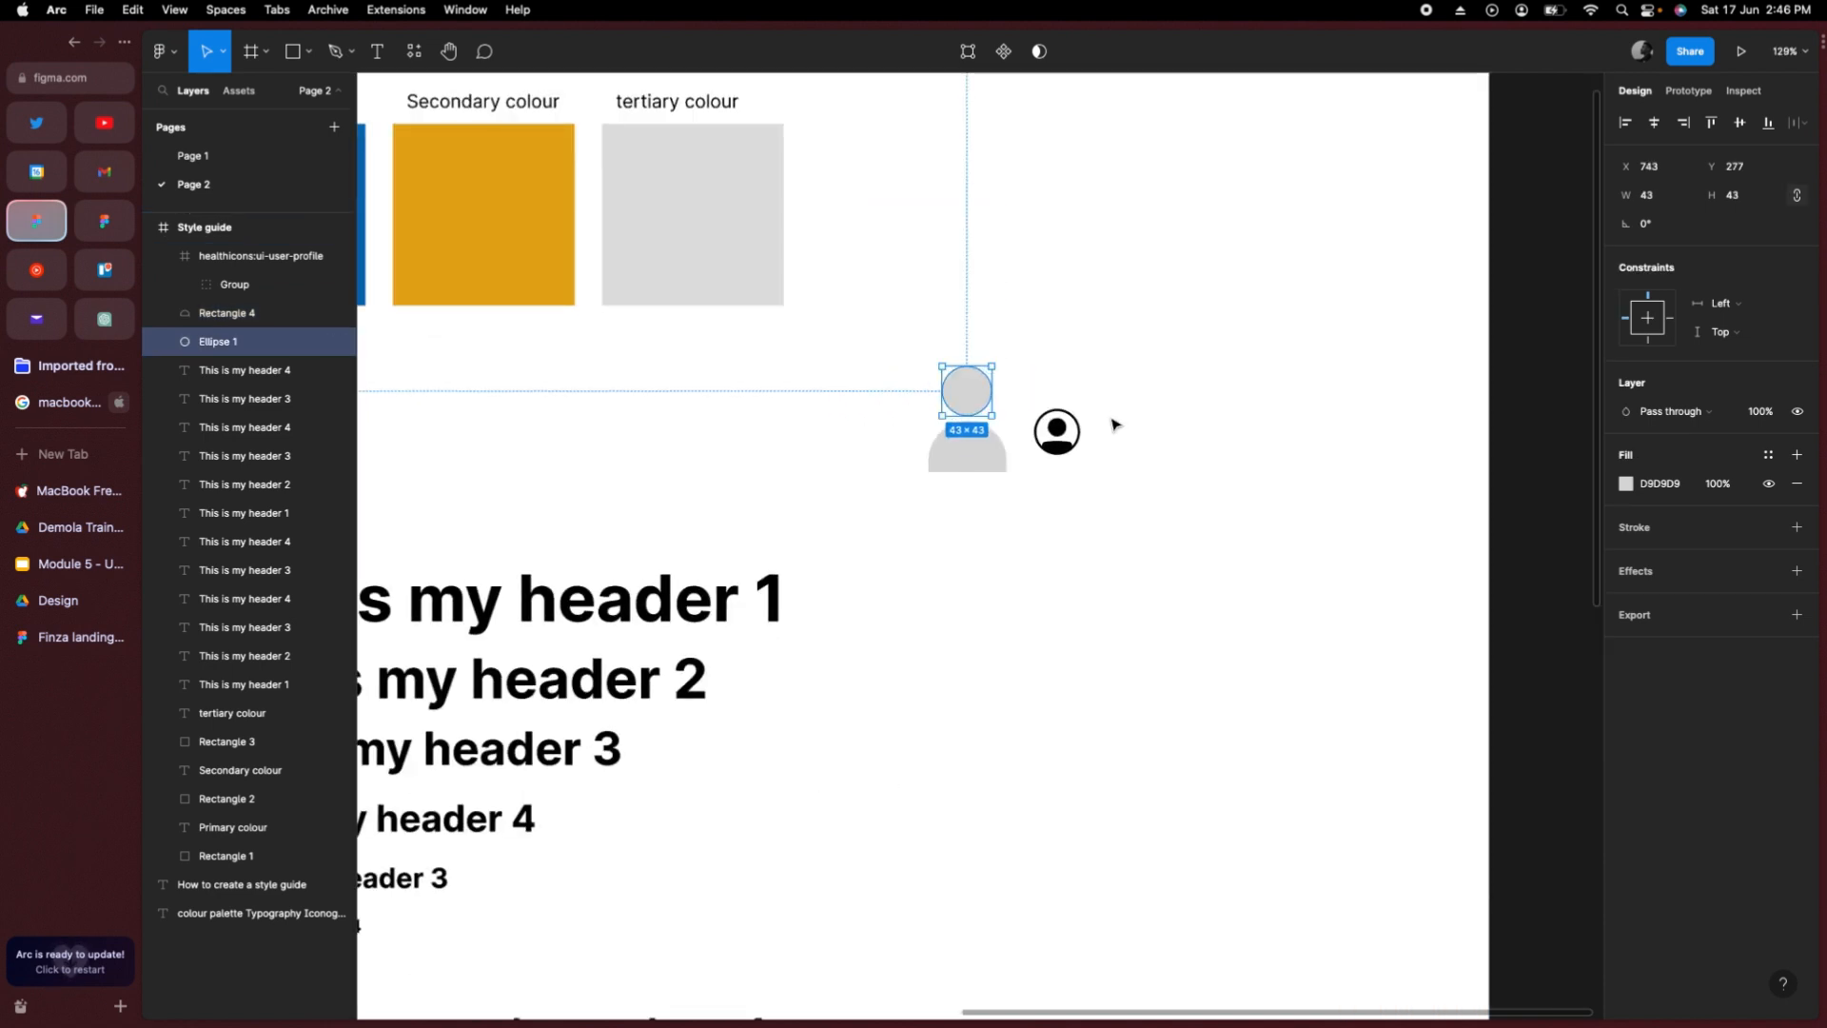
click(1115, 425)
Step: Draw a frame about 1237 × 1477 to the right of the Style guide frame, aligned with its top and bottom
scroll(1115, 424, down, 10)
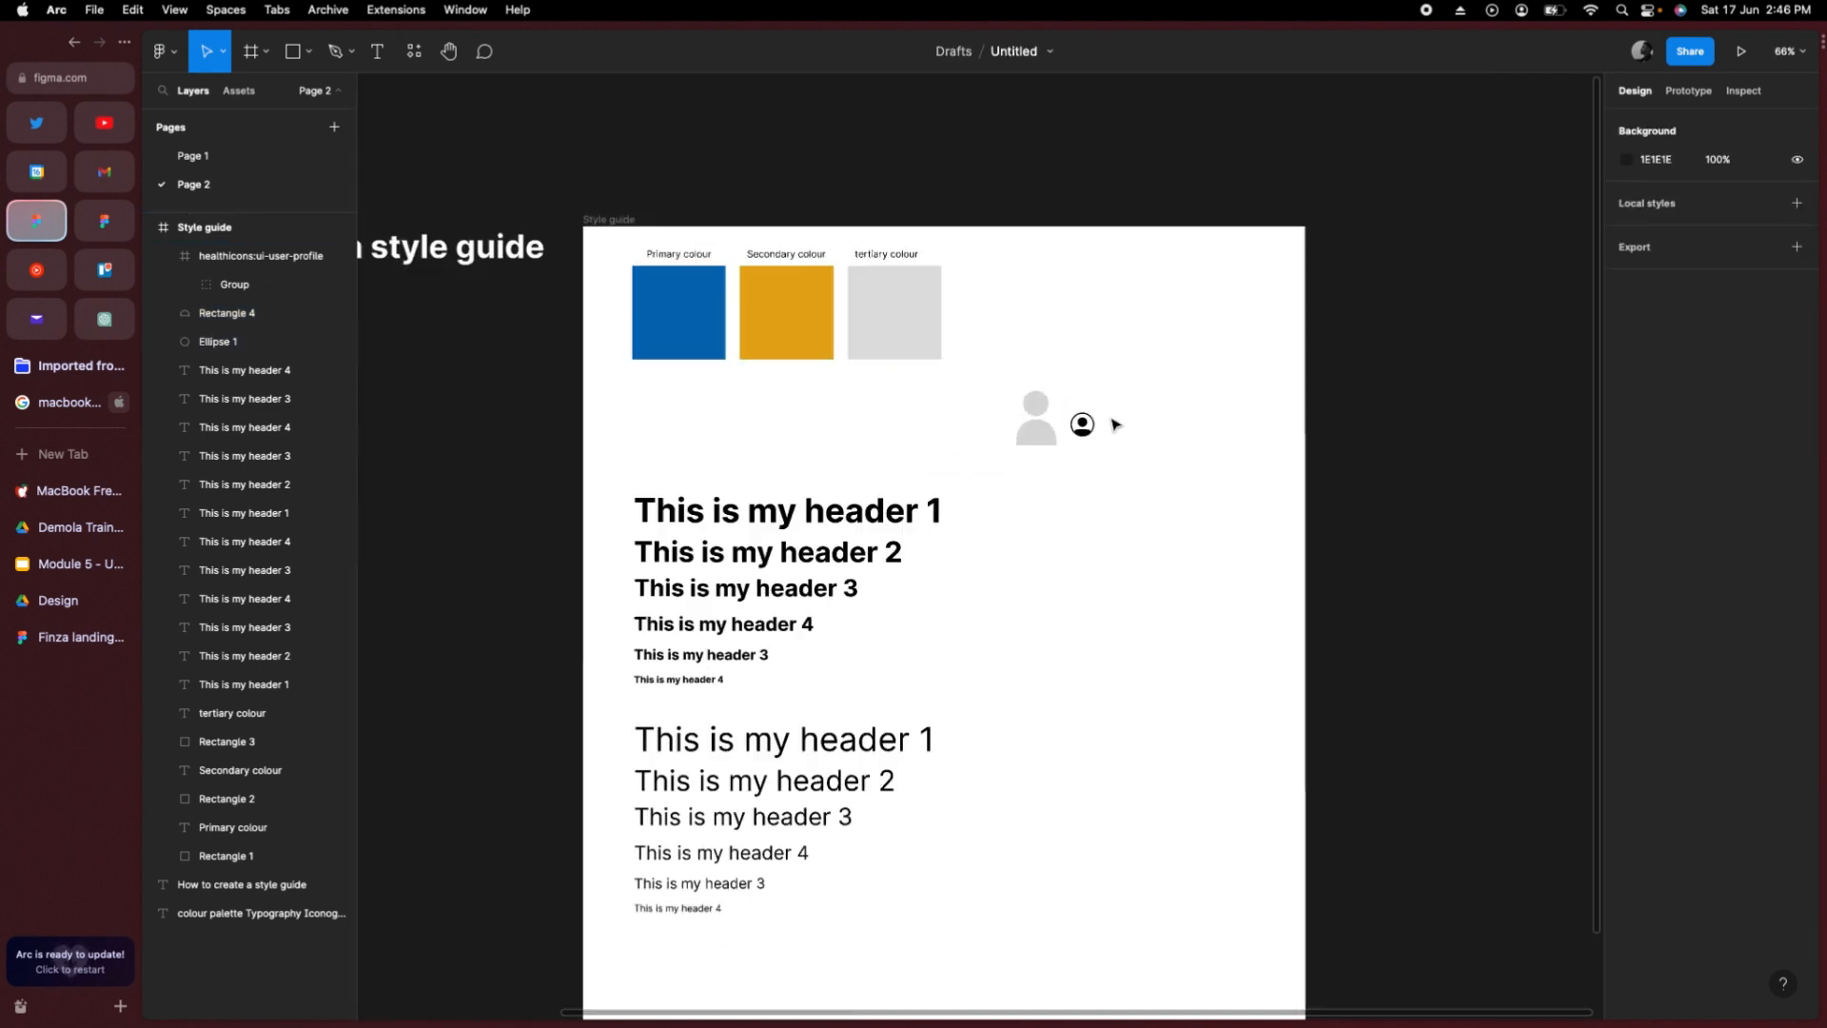
drag(1379, 437, 1237, 458)
scroll(1166, 439, up, 1)
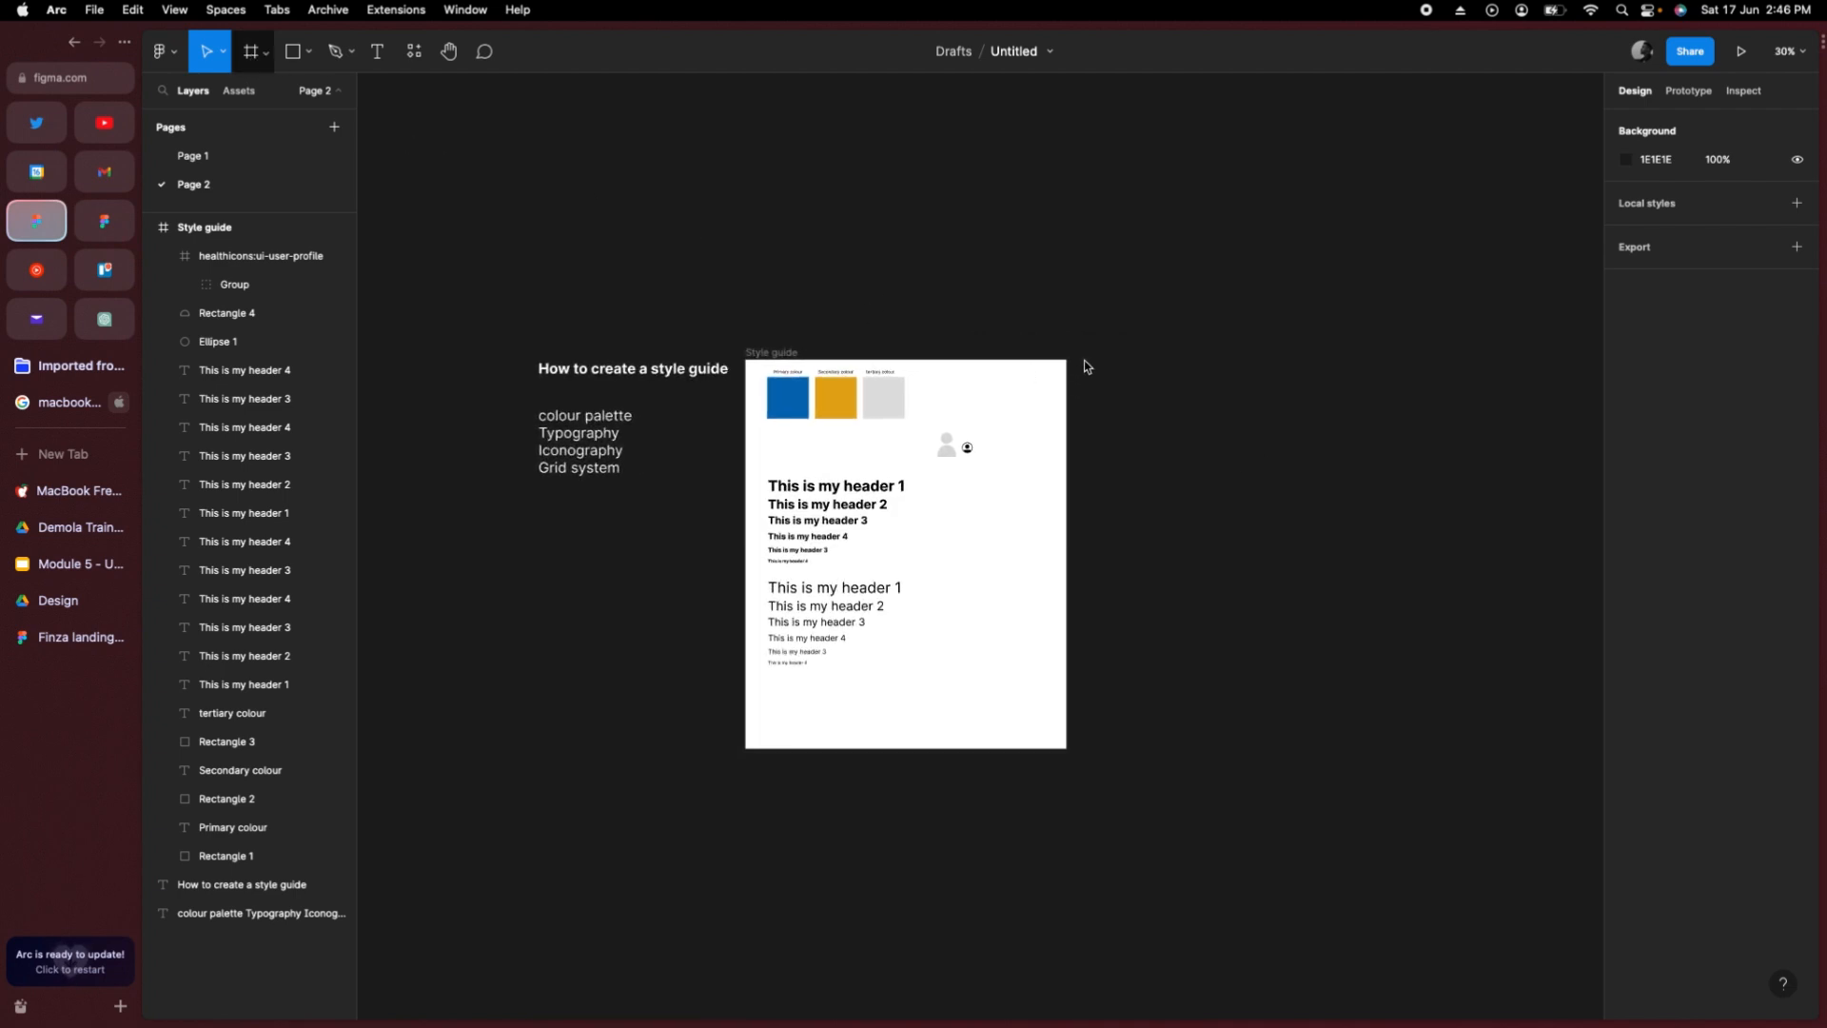
key(f)
drag(1084, 359, 1409, 752)
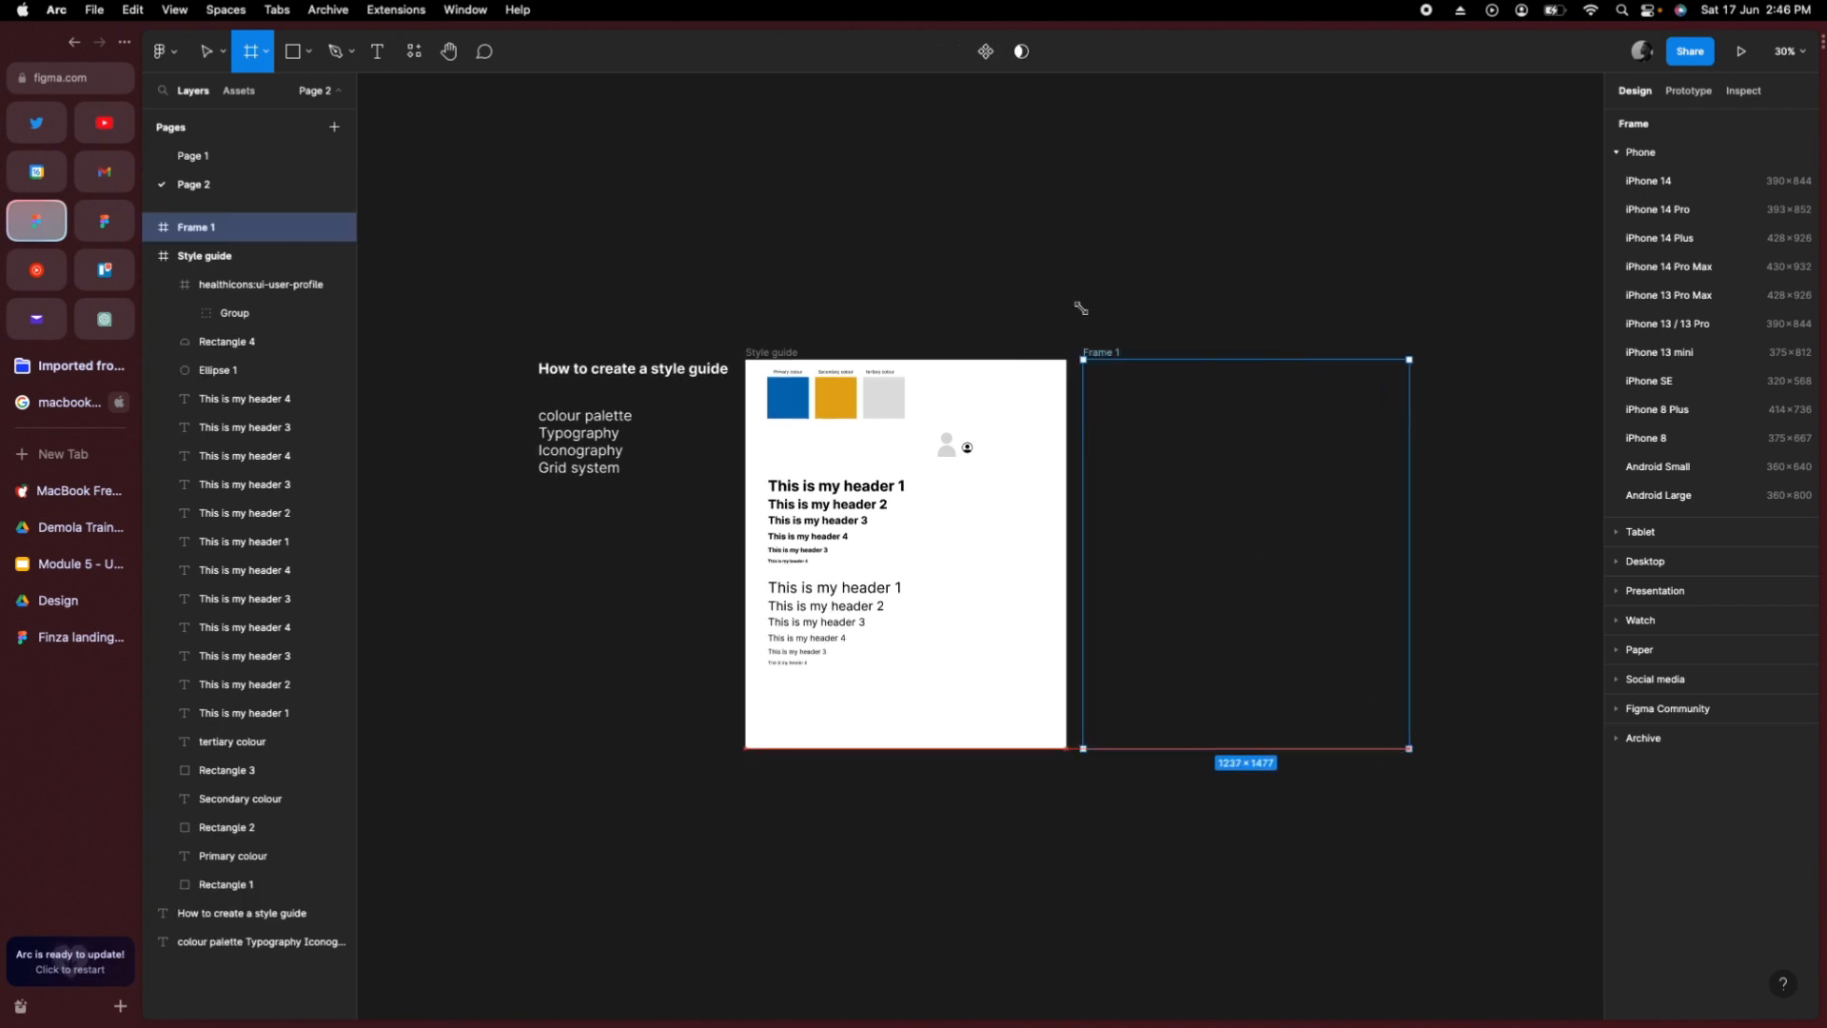
click(632, 478)
click(605, 476)
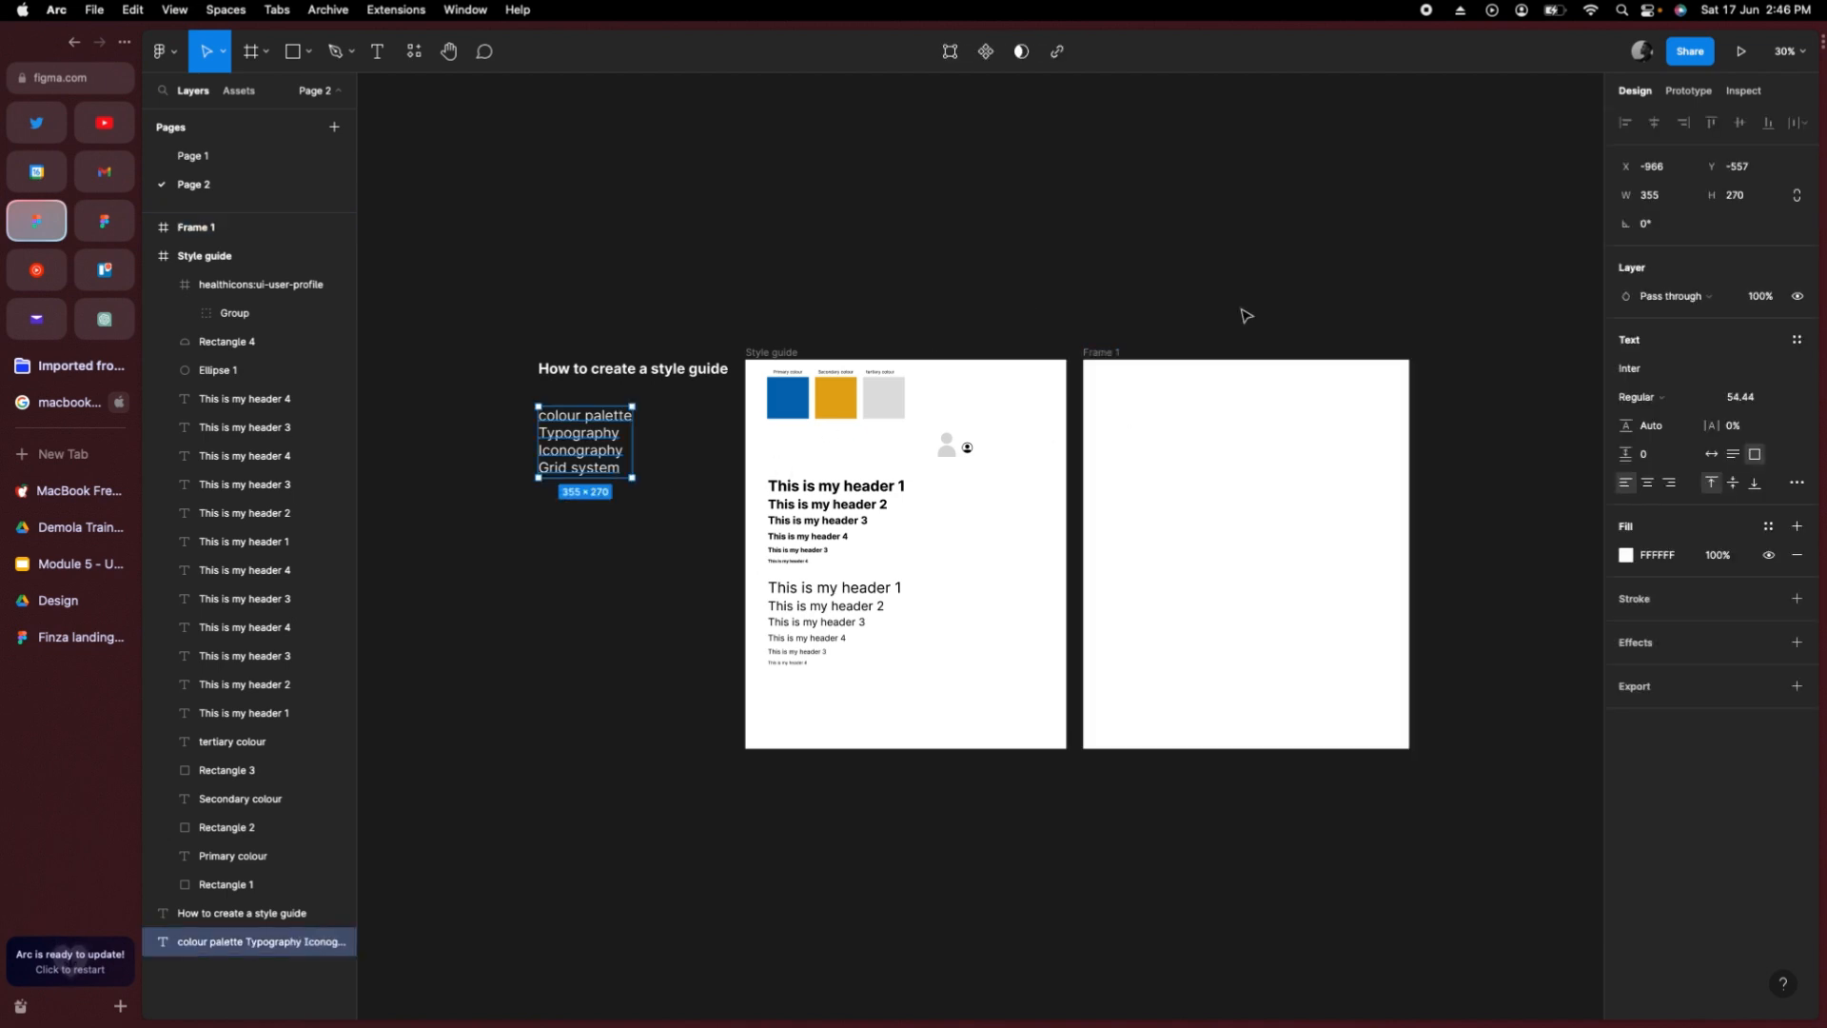
click(1431, 429)
drag(1398, 426, 1364, 426)
click(1292, 489)
scroll(1296, 492, up, 3)
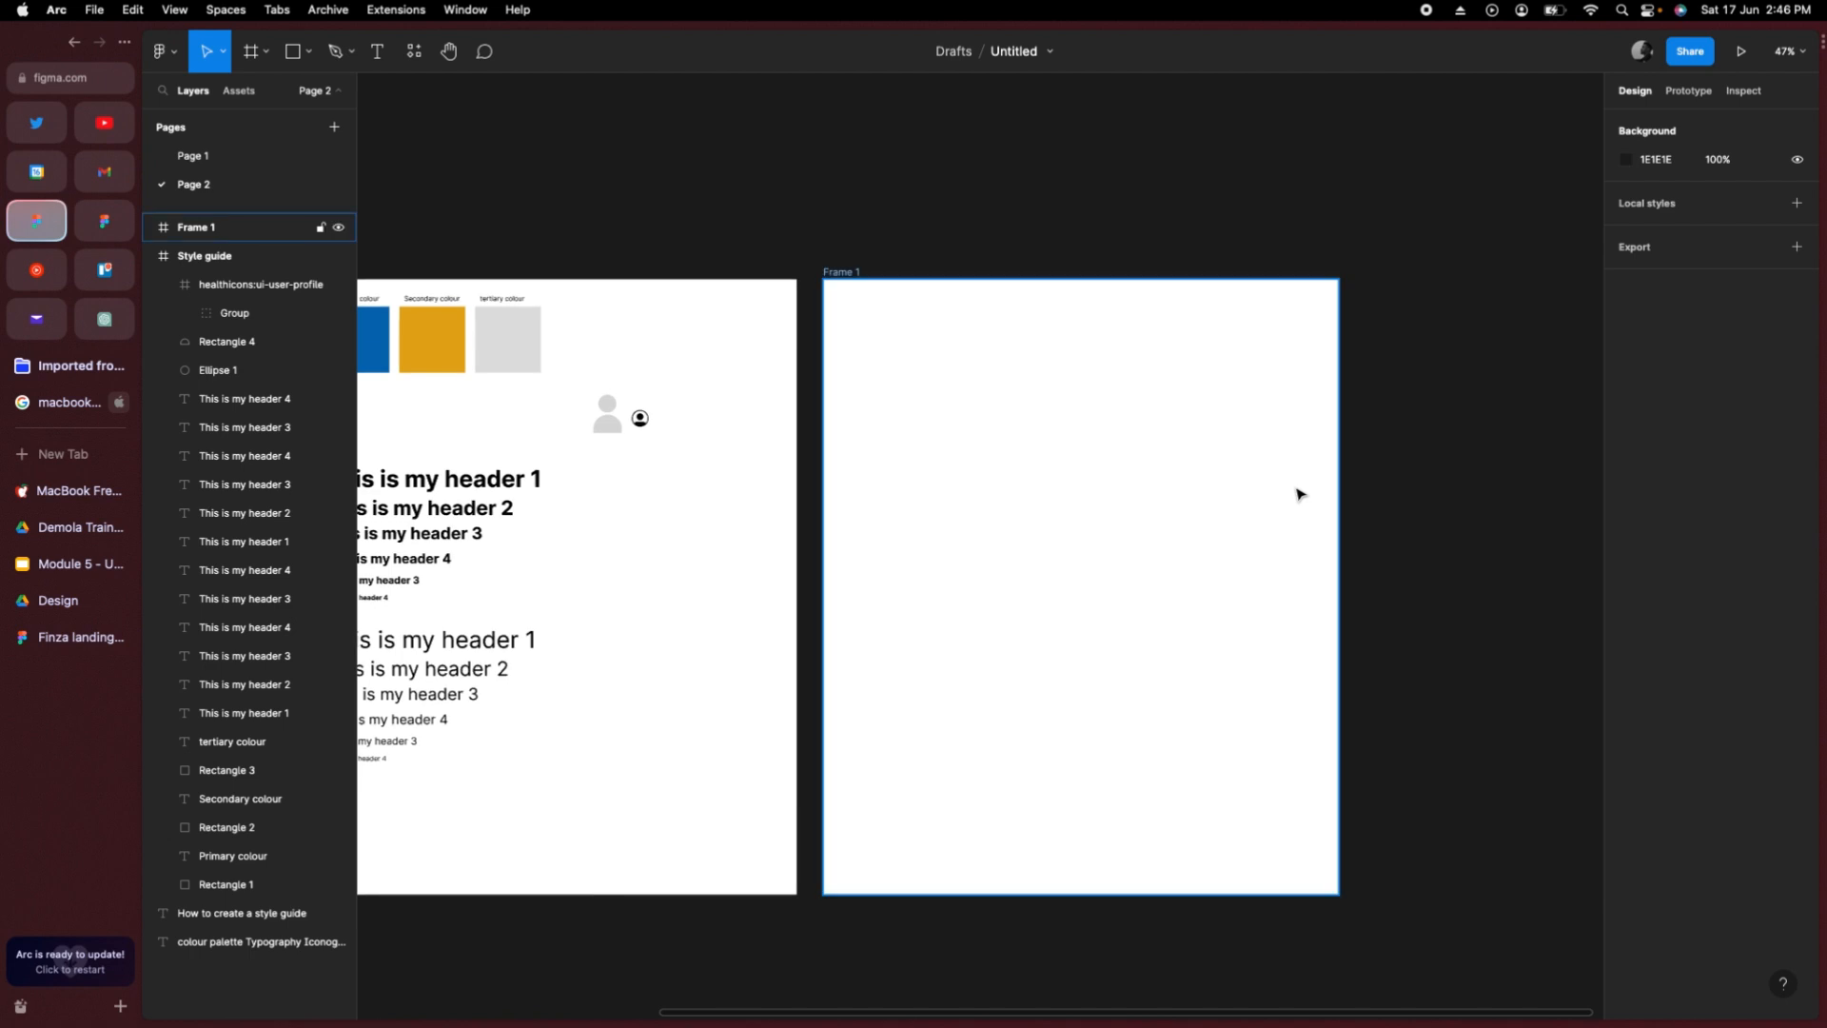
scroll(1296, 494, down, 1)
click(1321, 470)
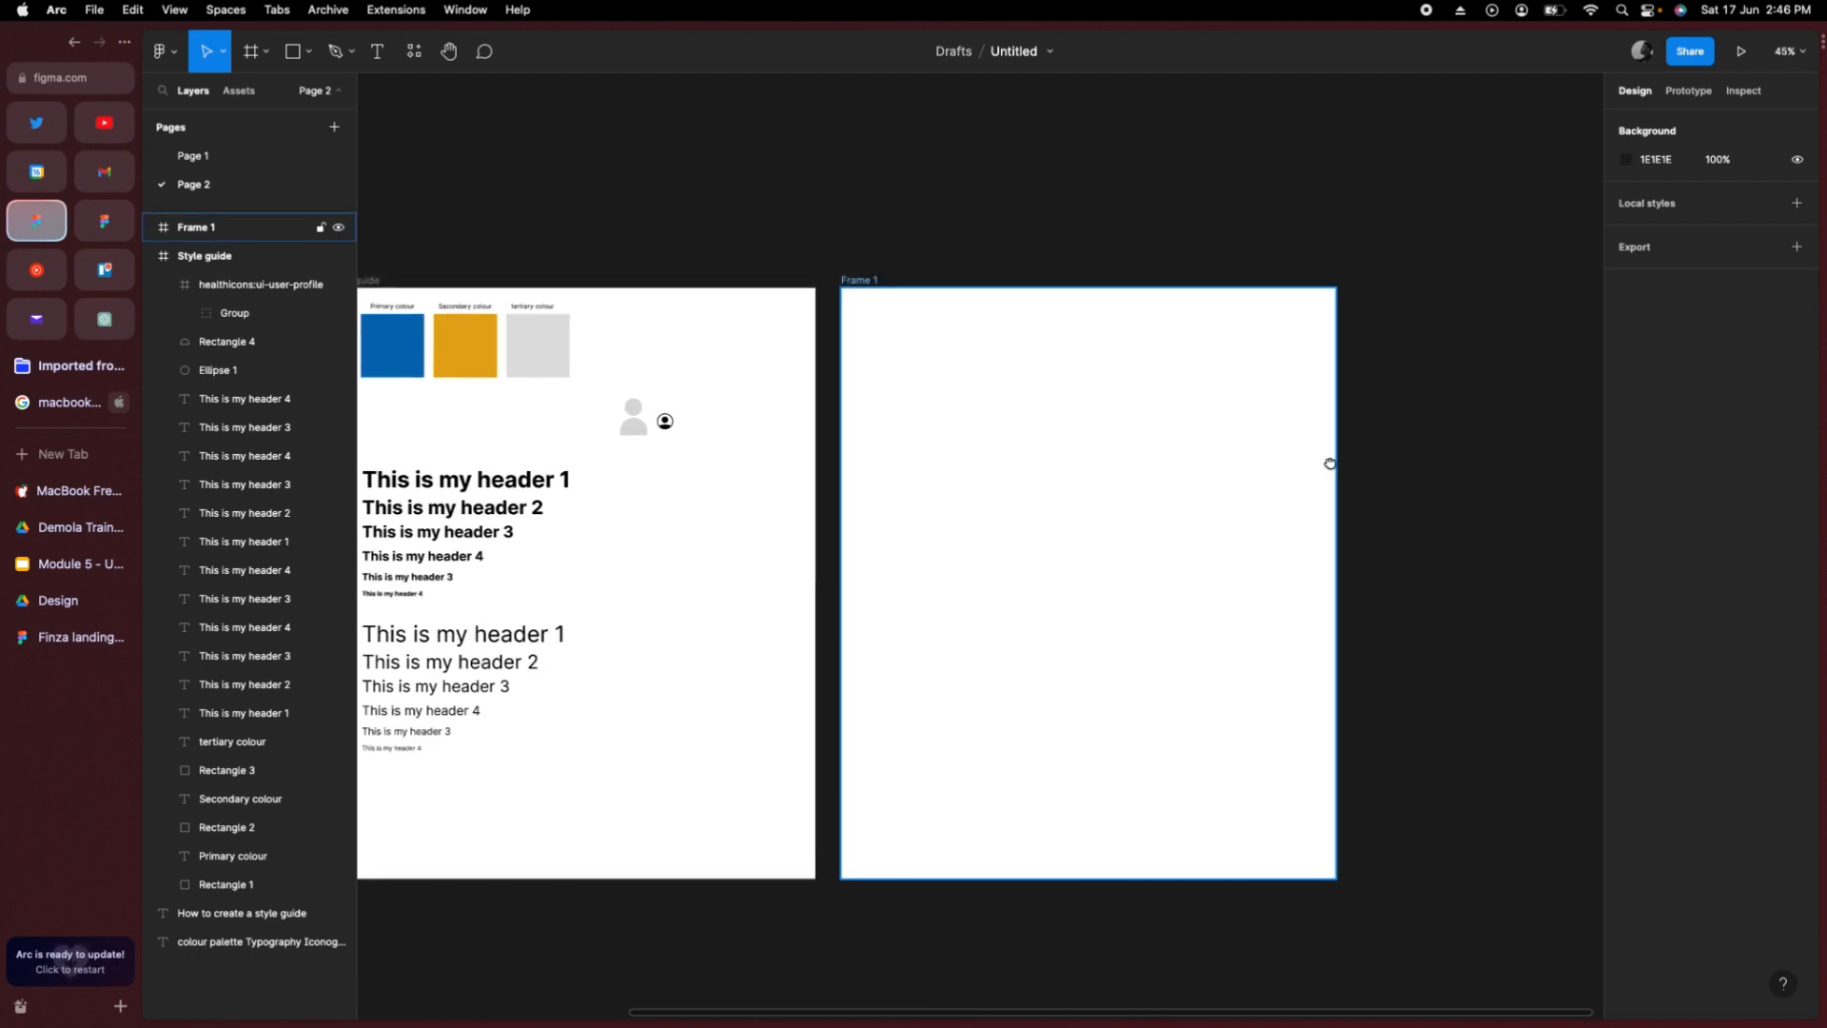
scroll(1328, 465, down, 1)
scroll(1328, 465, left, 1)
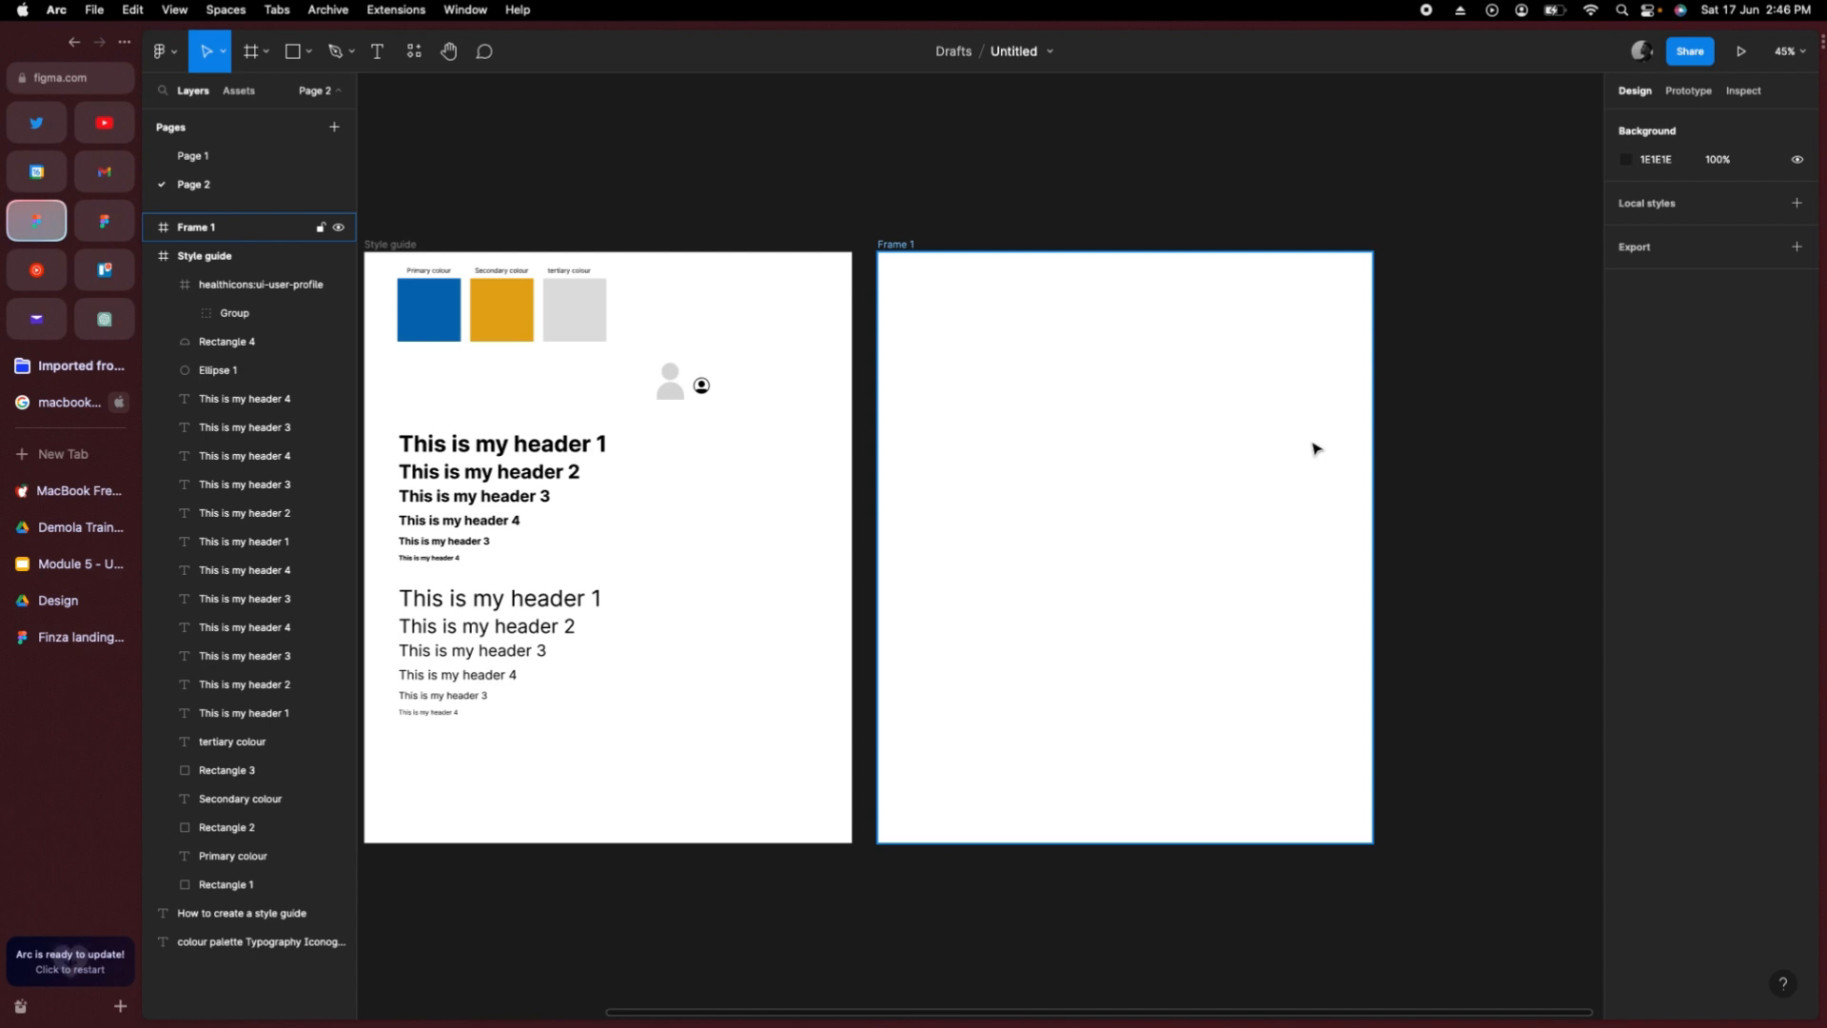
Step: Add a layout grid to the blank frame beside the Style guide frame
click(1252, 213)
click(913, 257)
click(907, 248)
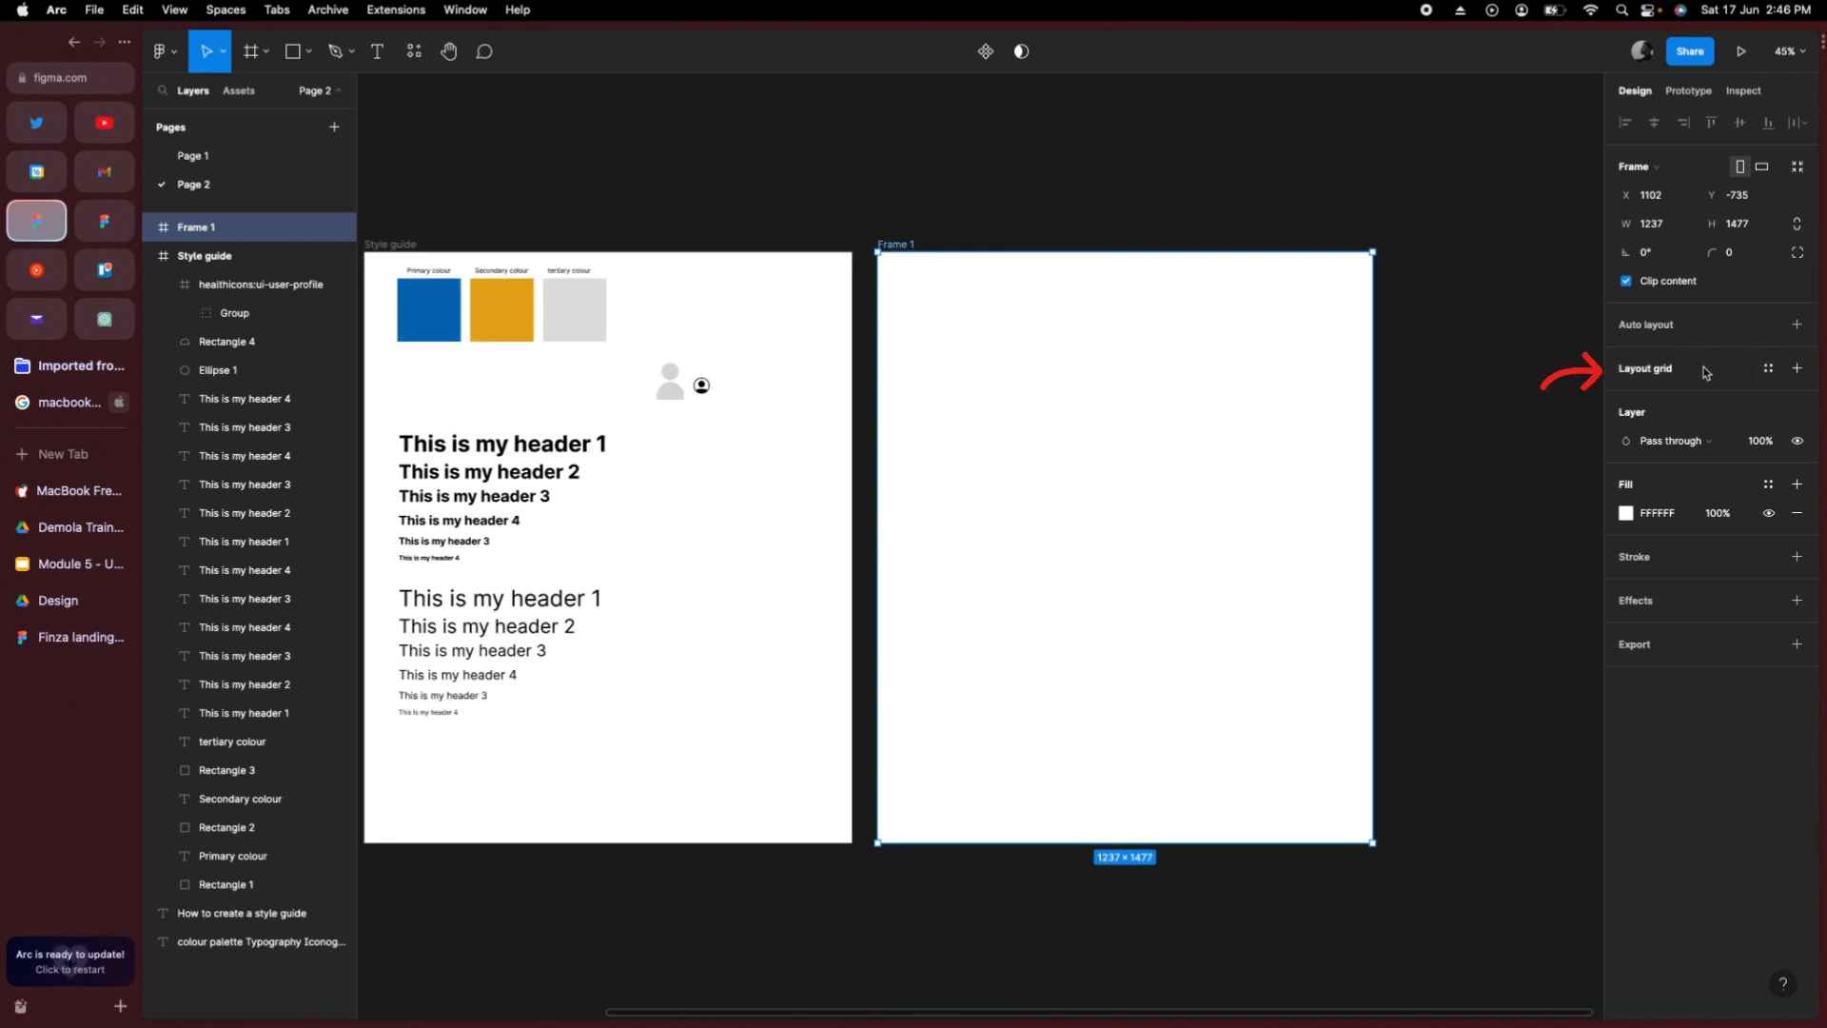
click(1797, 370)
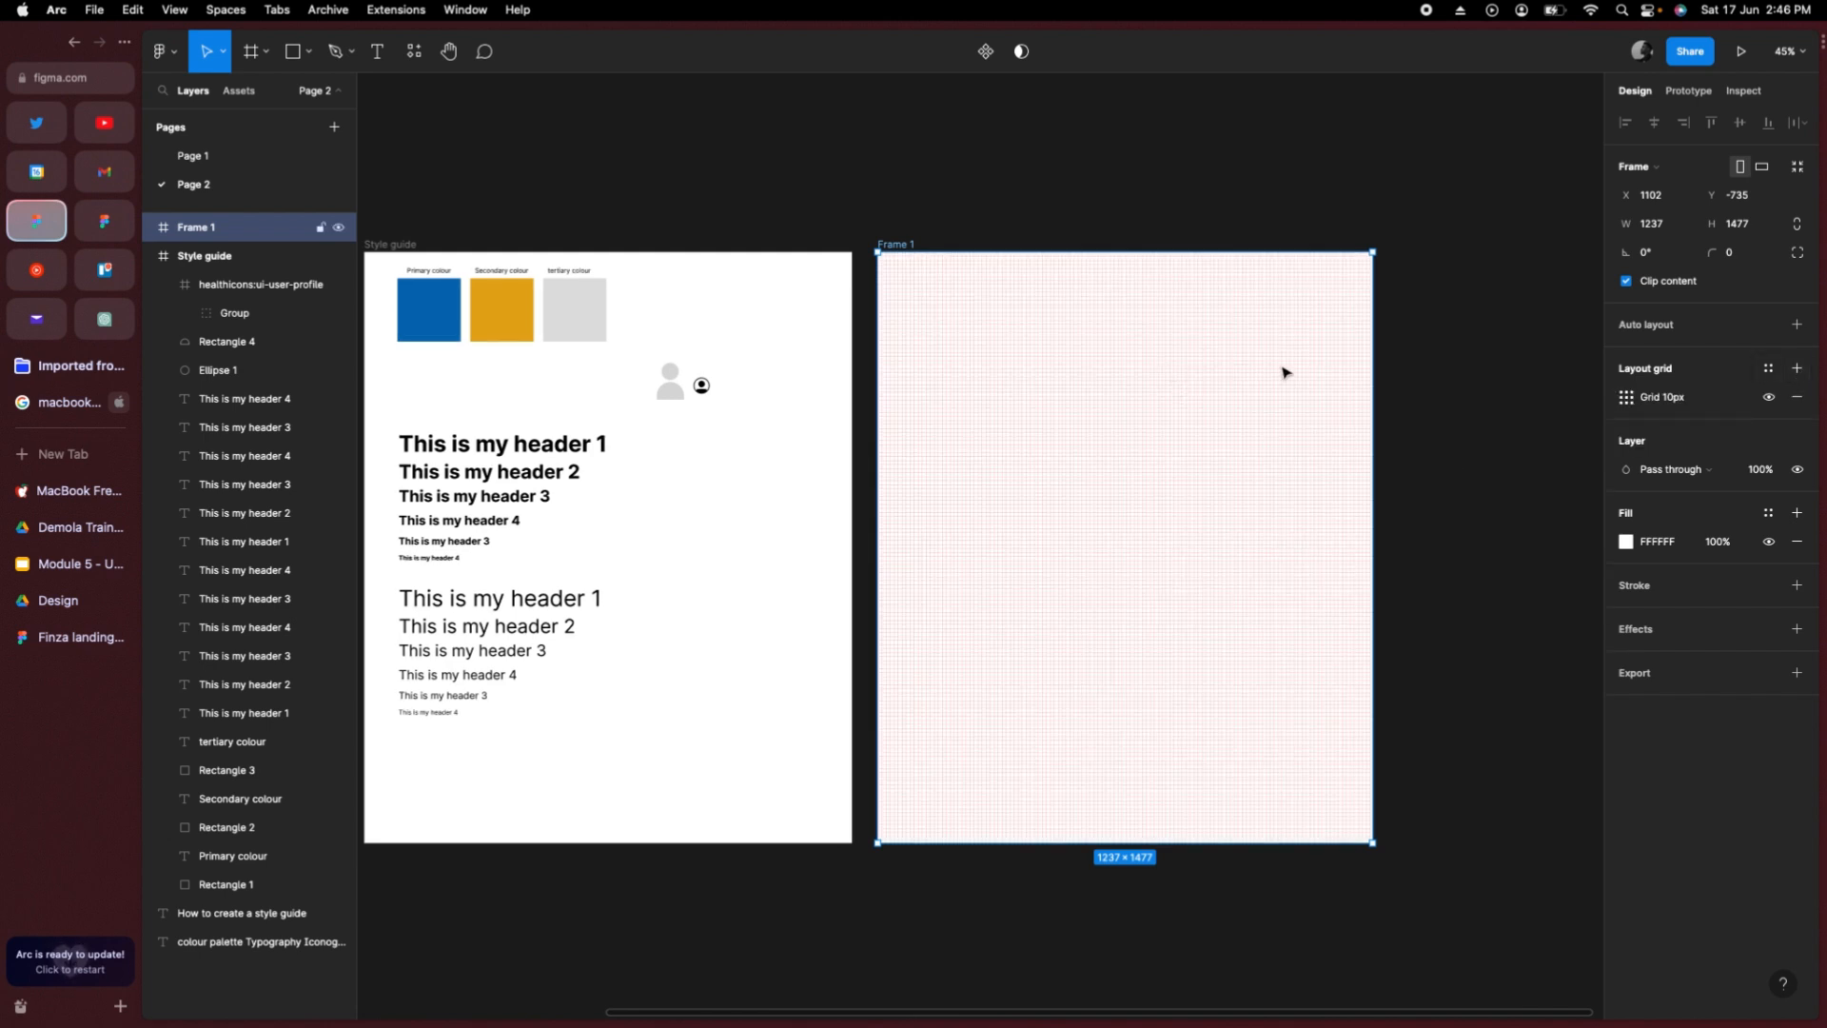
Step: Change the blank frame's layout grid from a uniform grid to columns
scroll(1281, 372, right, 2)
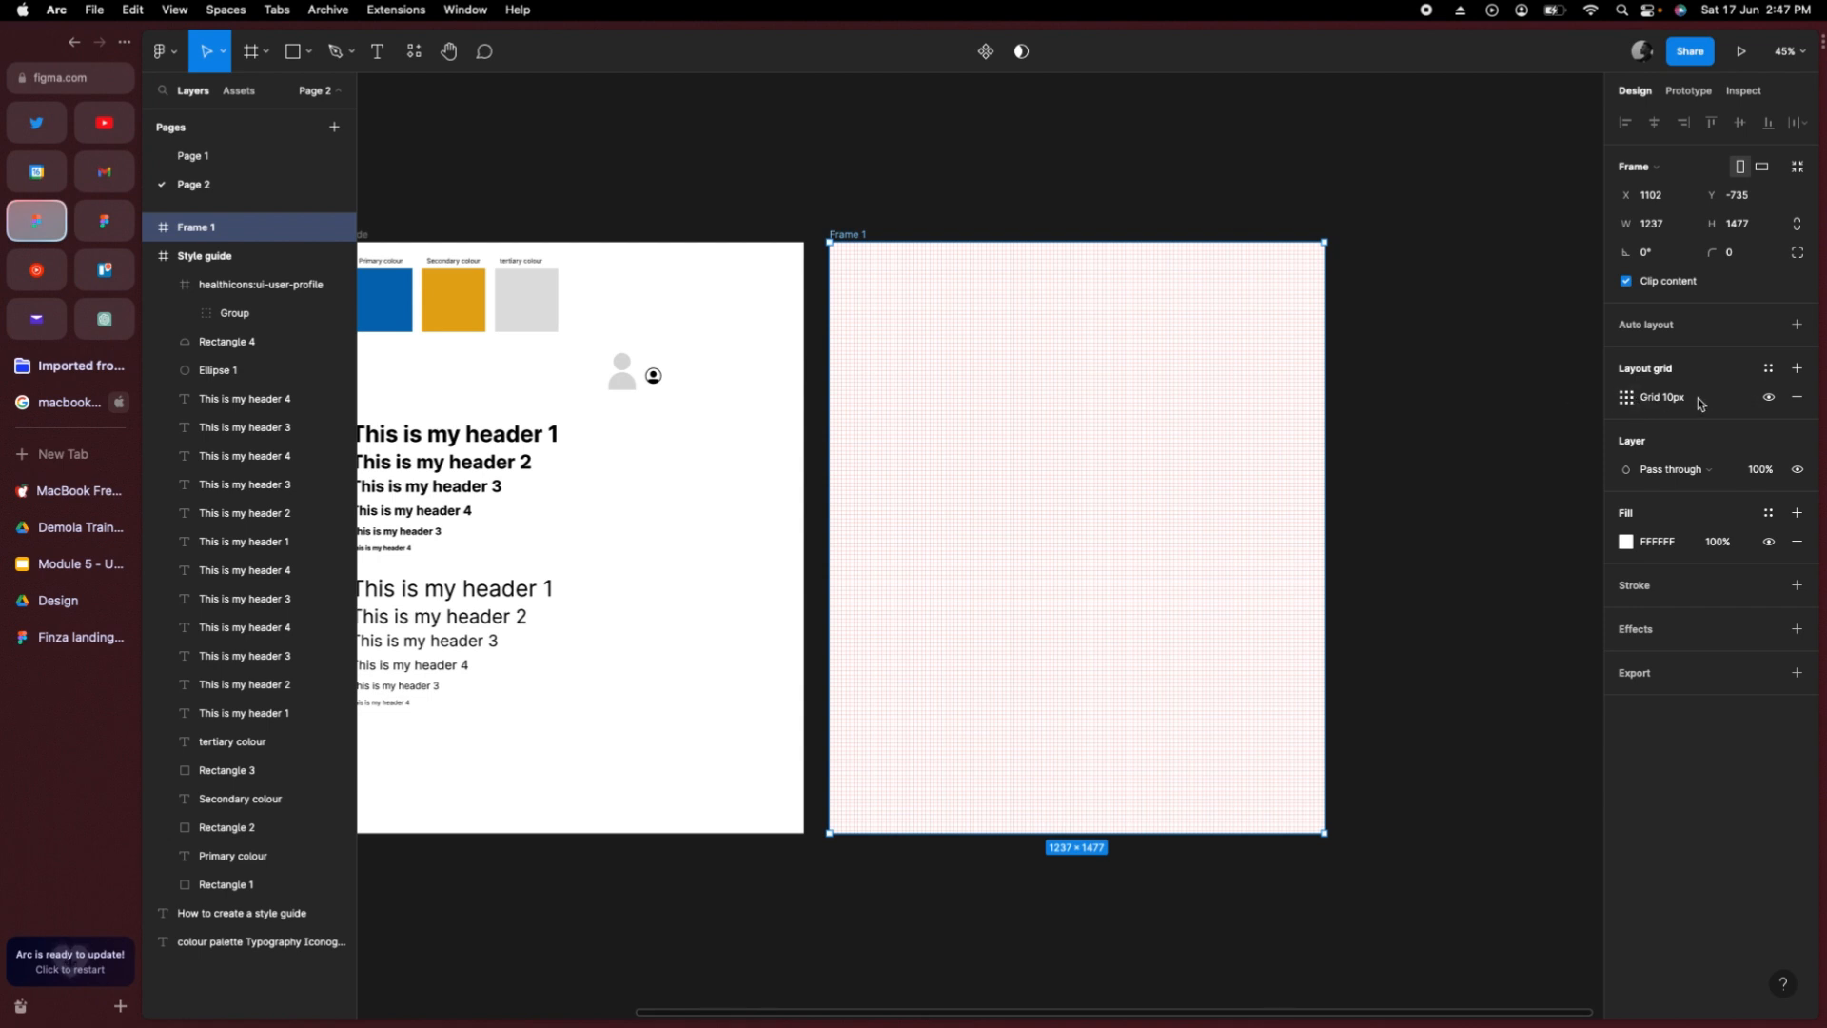
click(1627, 398)
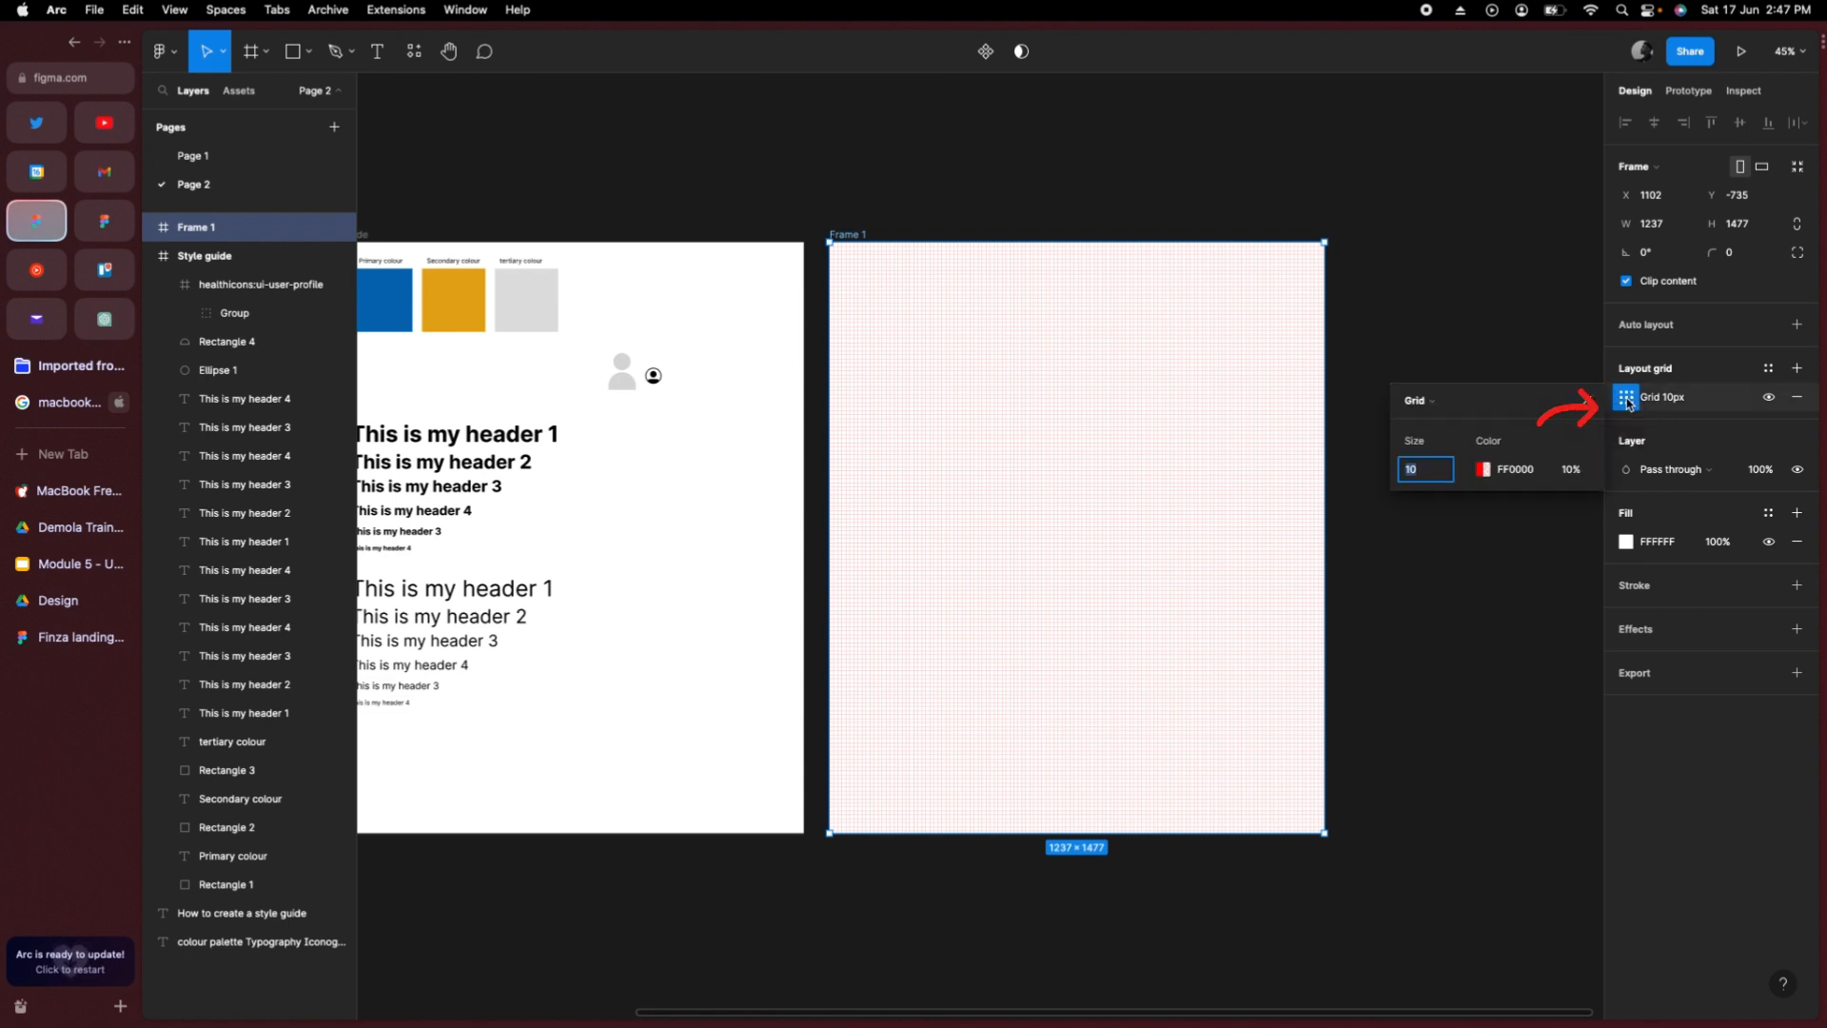
click(1470, 403)
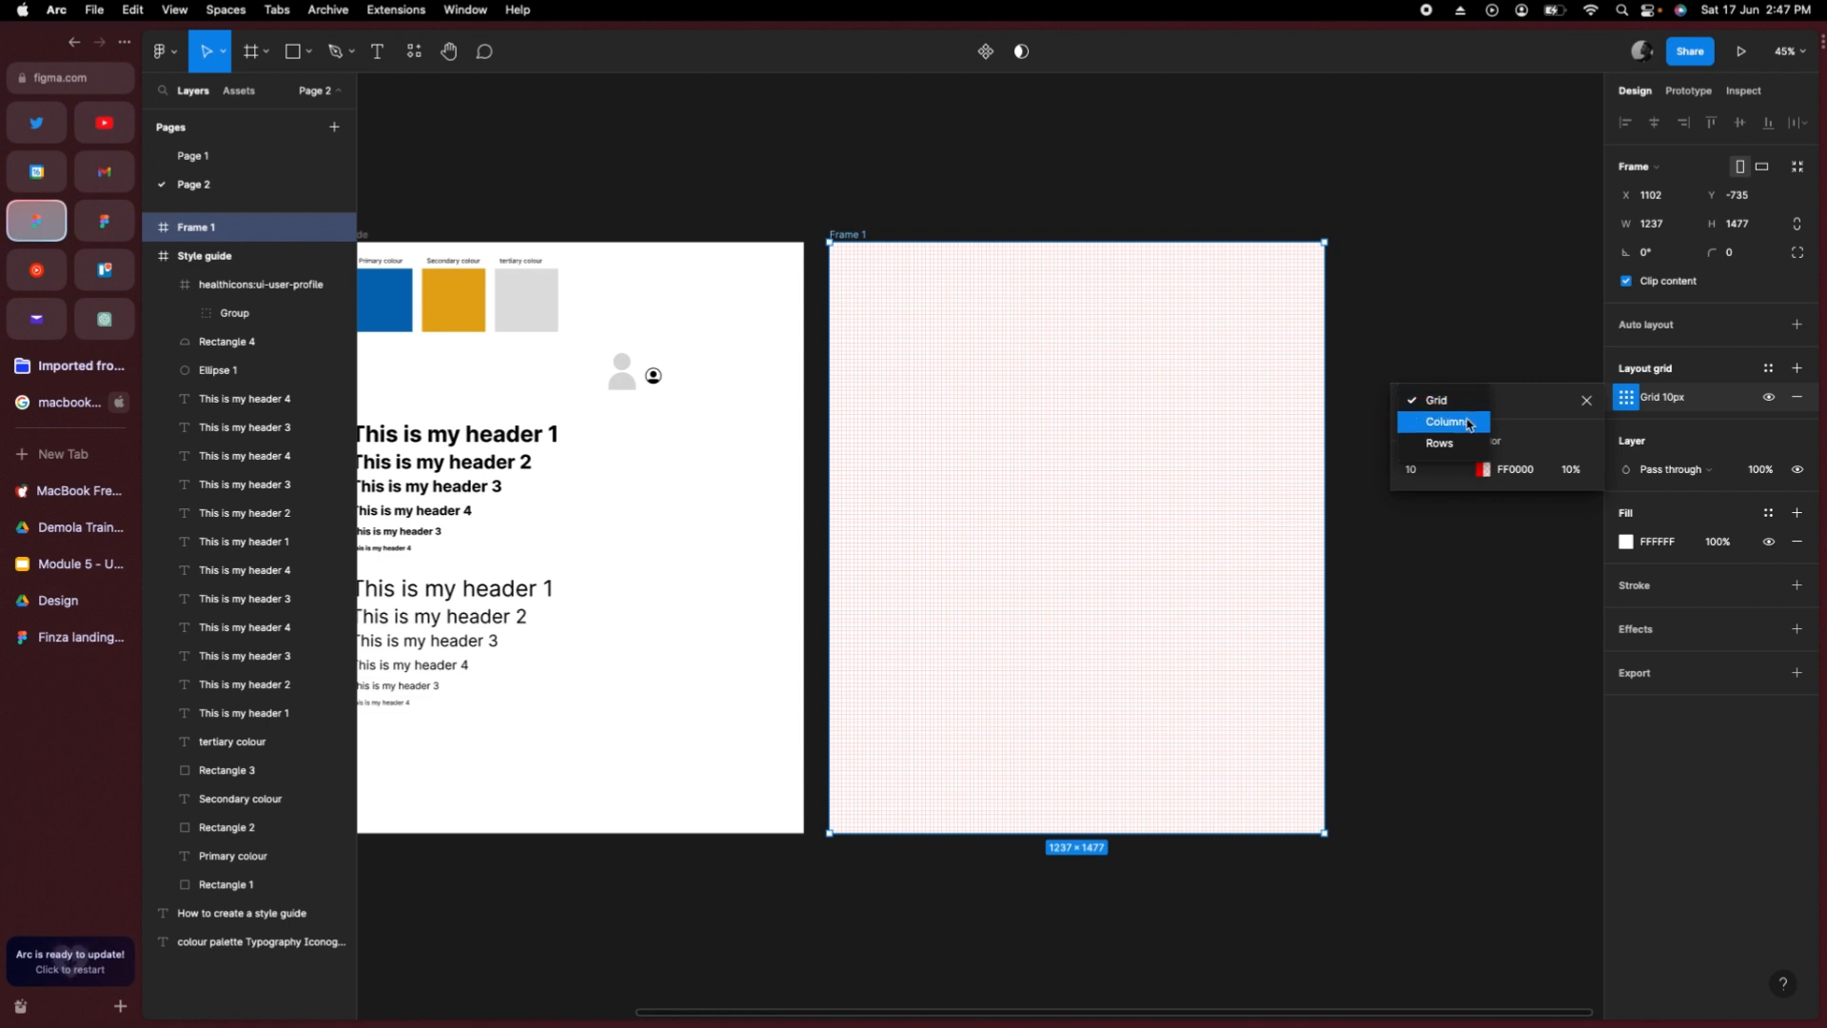
click(1468, 425)
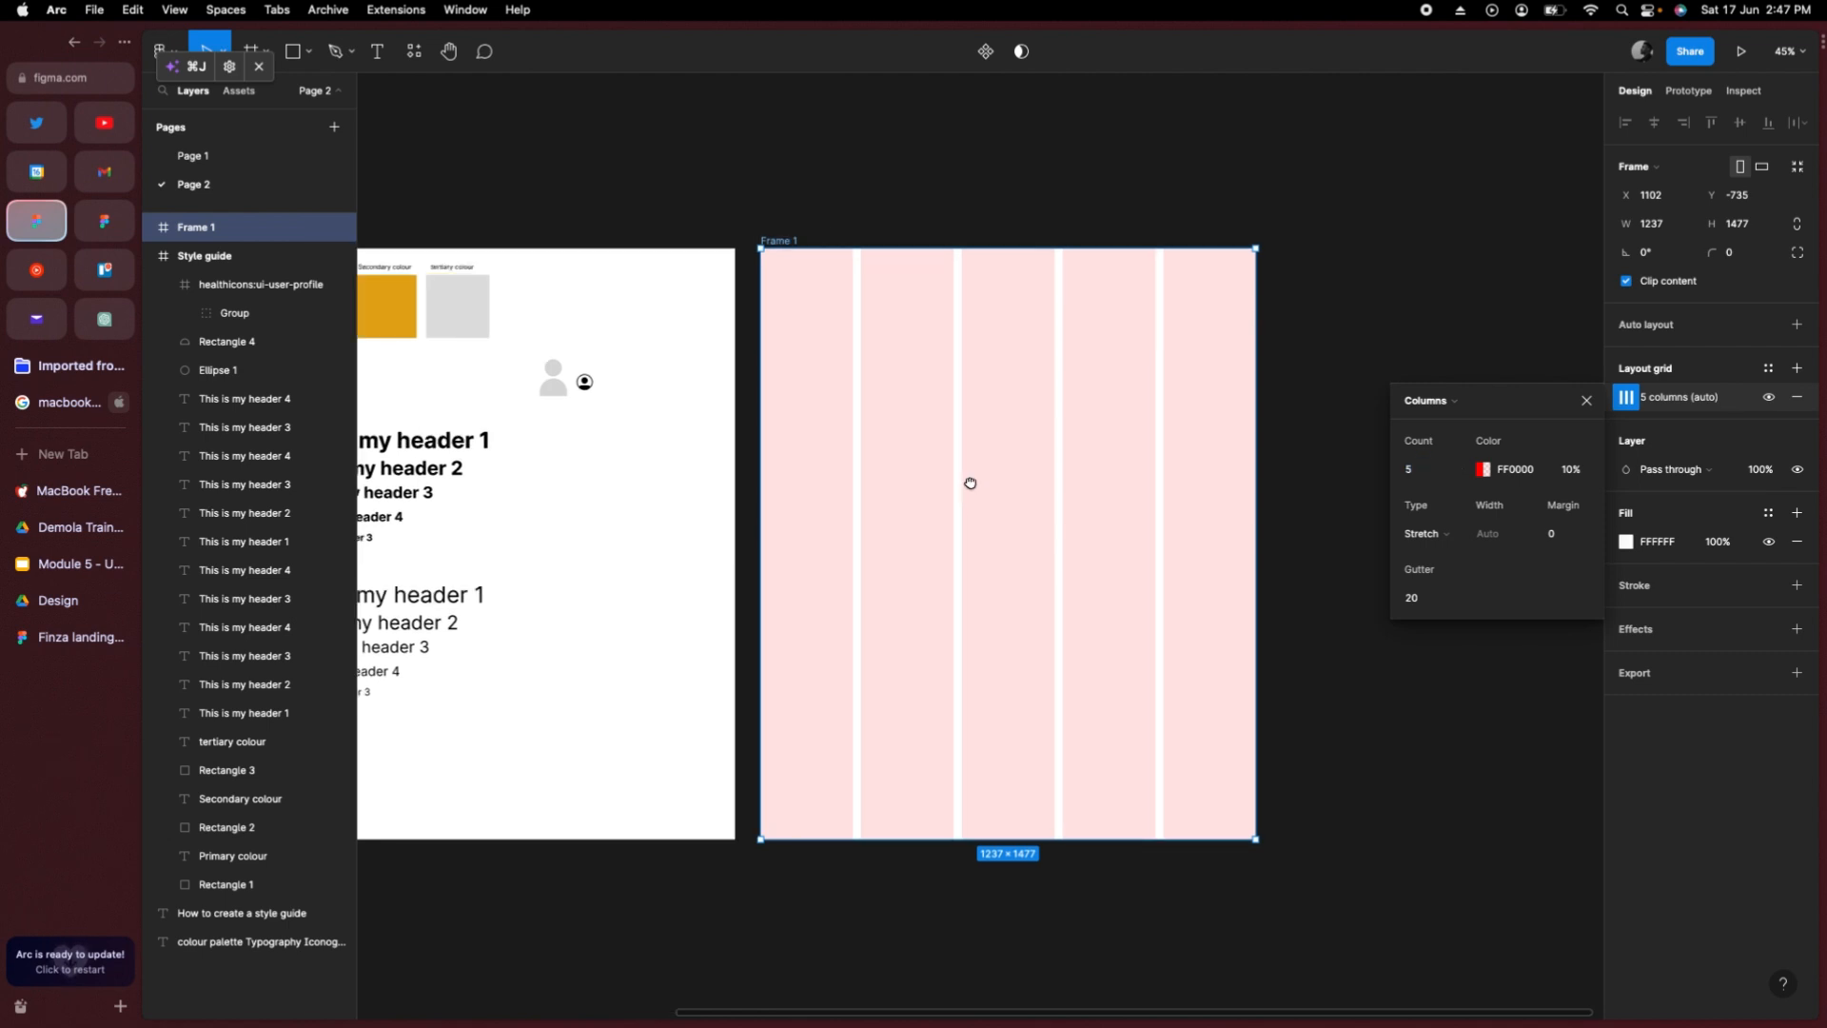
Step: Set the frame's column grid to 8 columns with a margin of 90
scroll(970, 483, right, 3)
ctrl+scroll(1096, 507, up, 3)
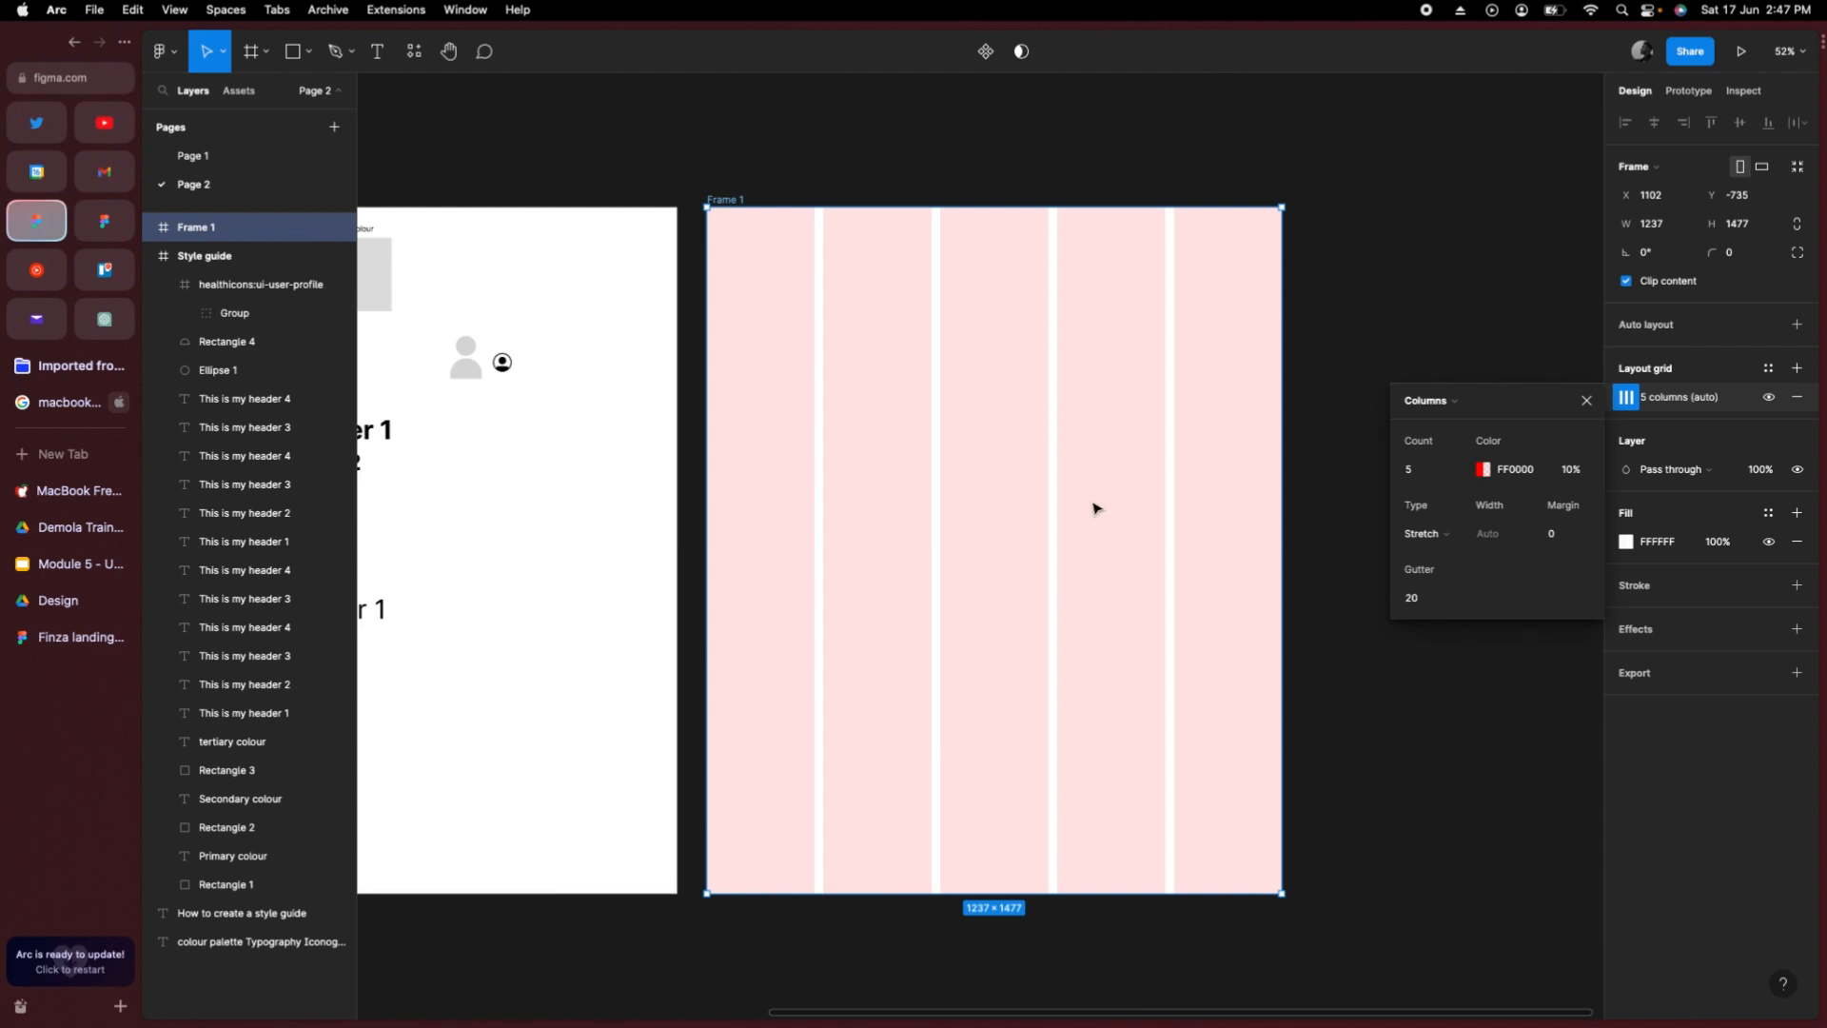
scroll(1096, 507, down, 1)
ctrl+scroll(1096, 507, up, 1)
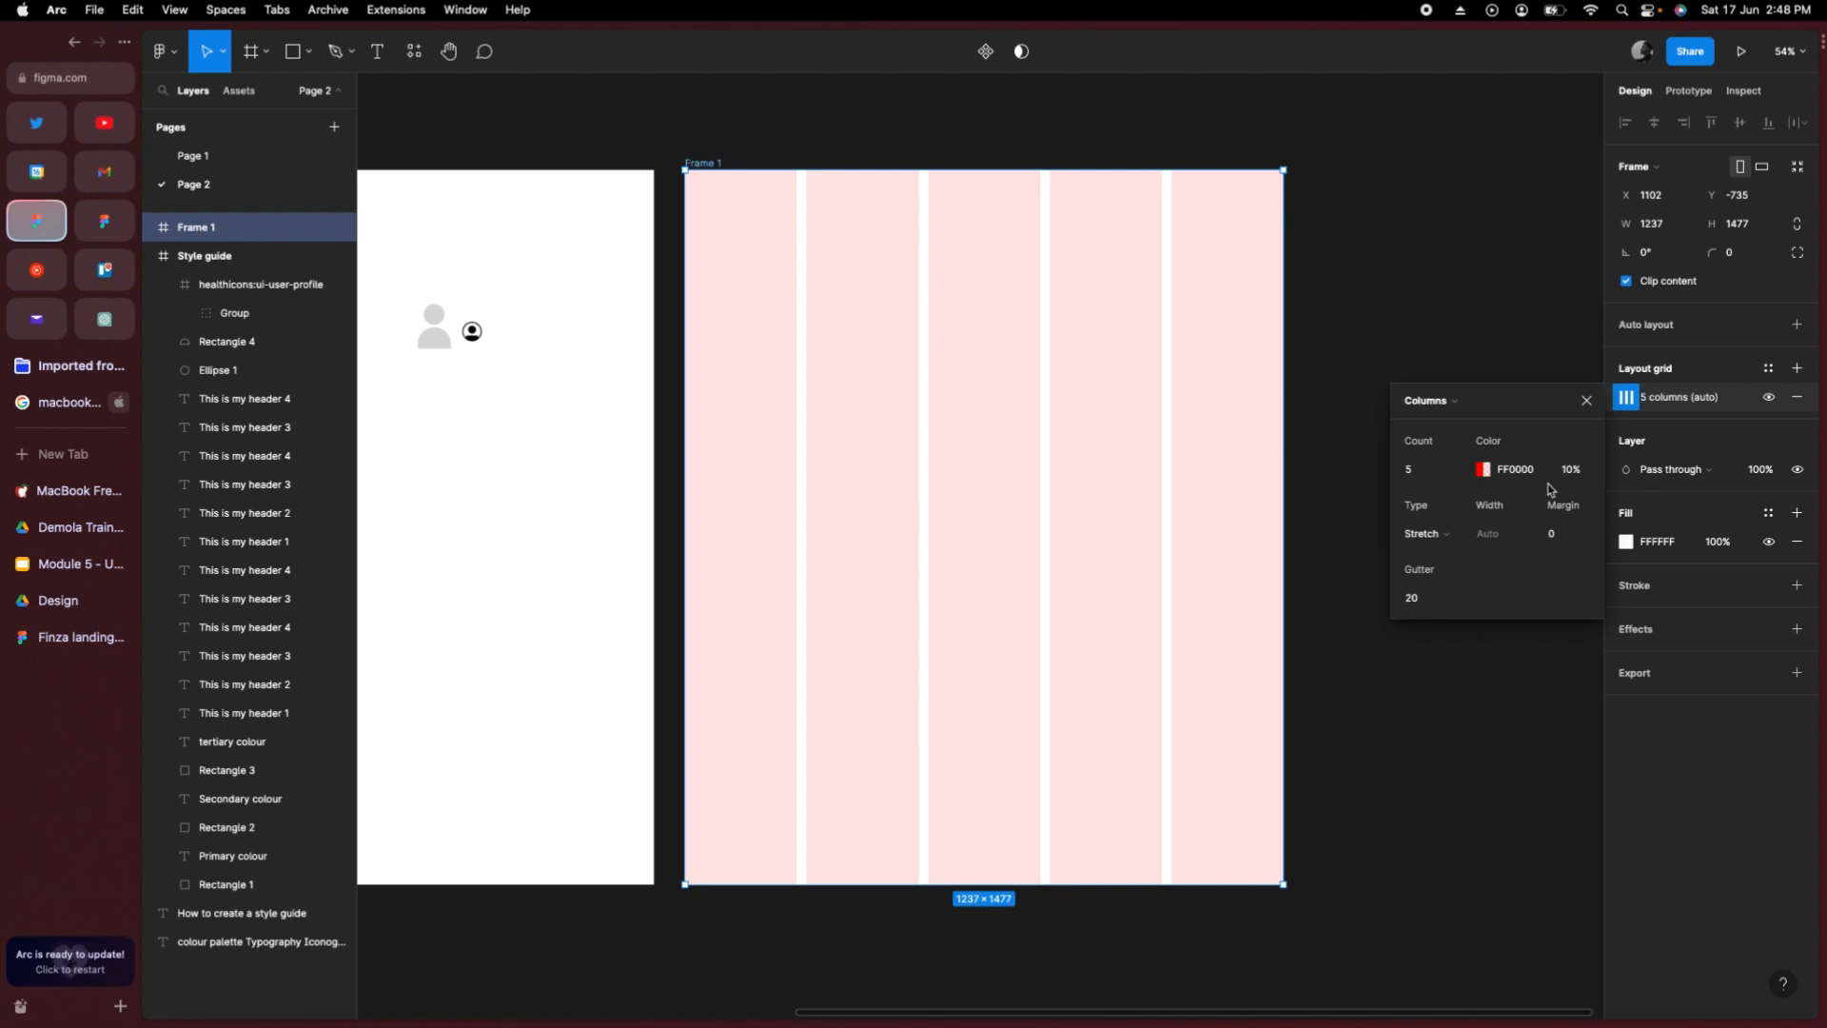
click(1461, 473)
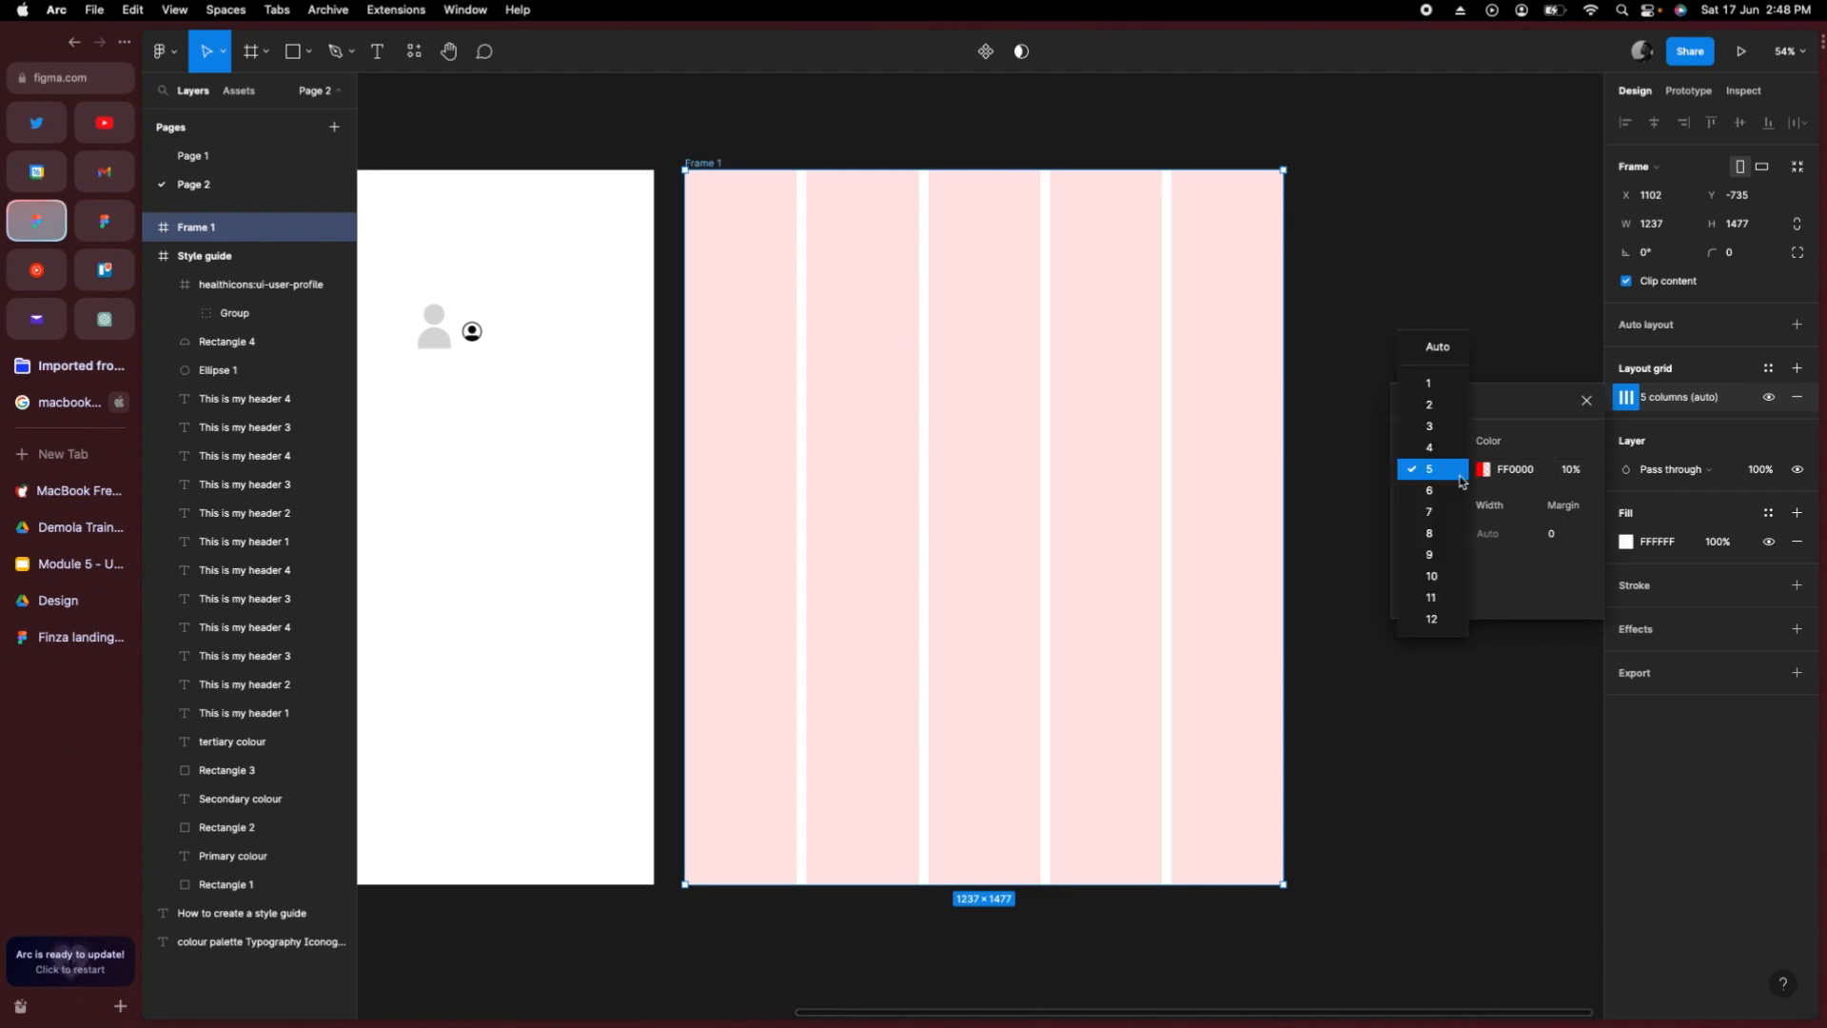
click(1444, 536)
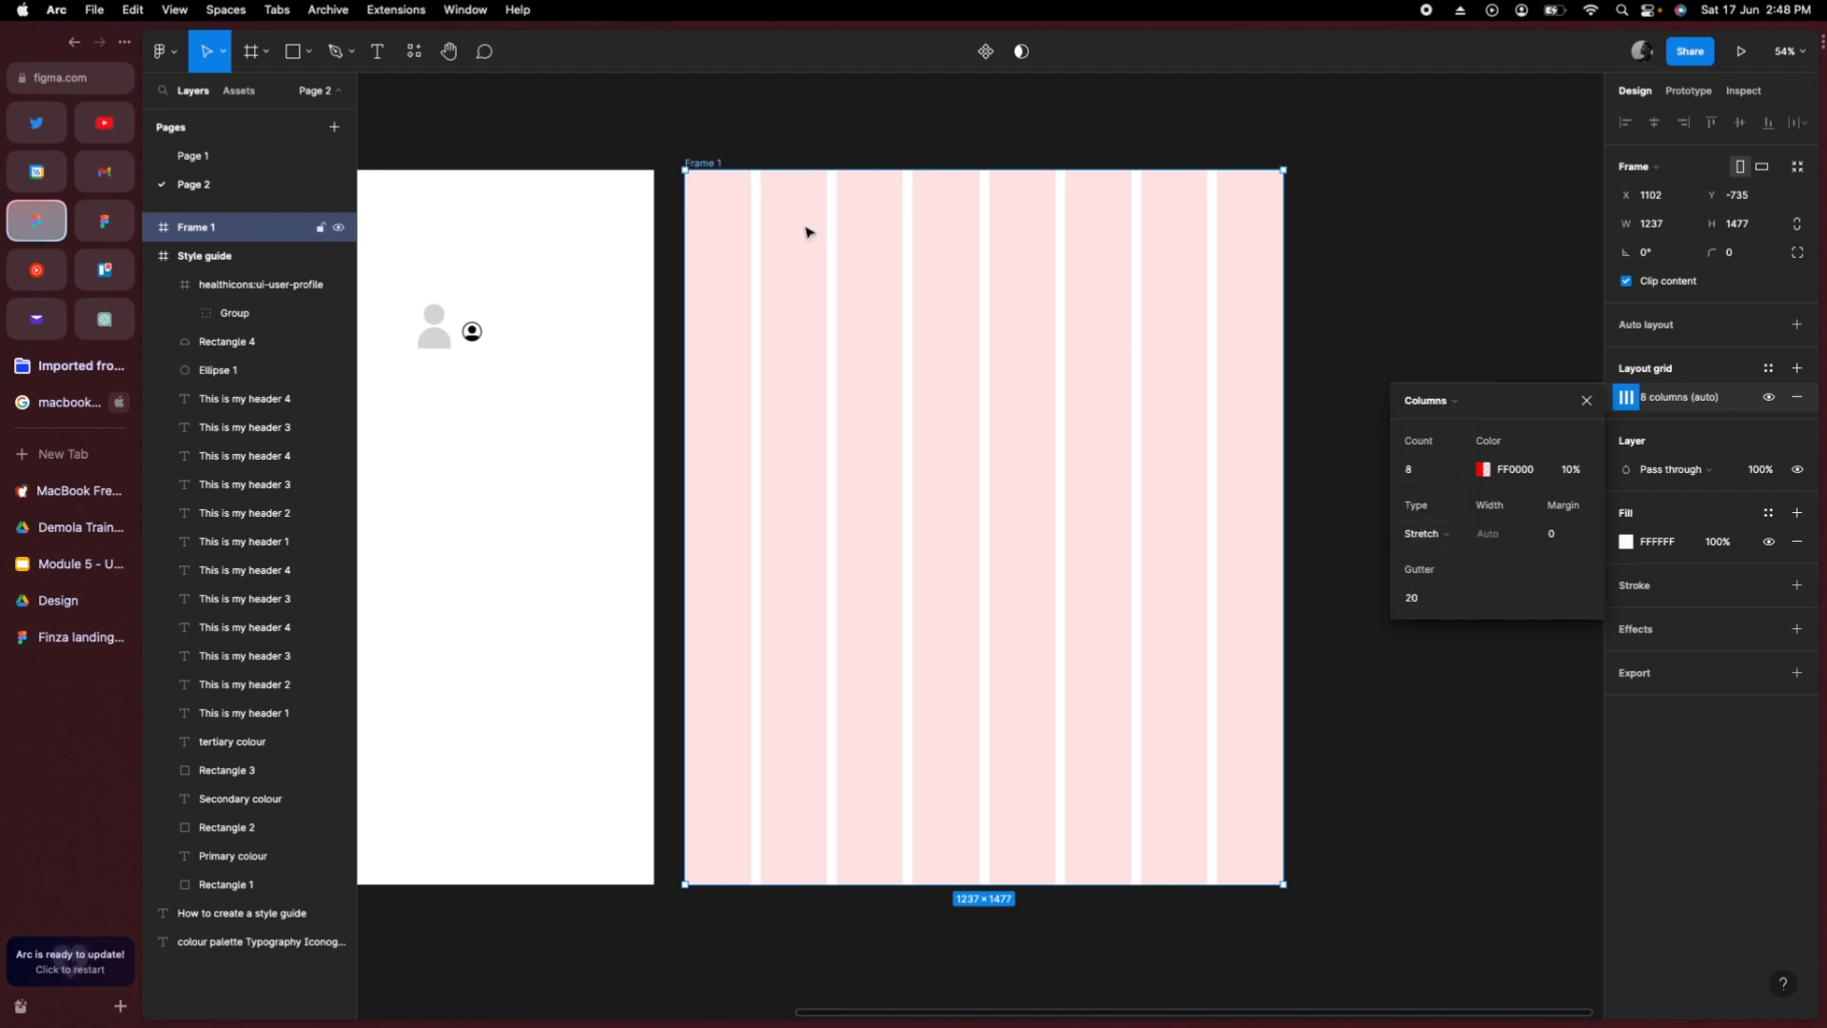
click(1558, 536)
text(90)
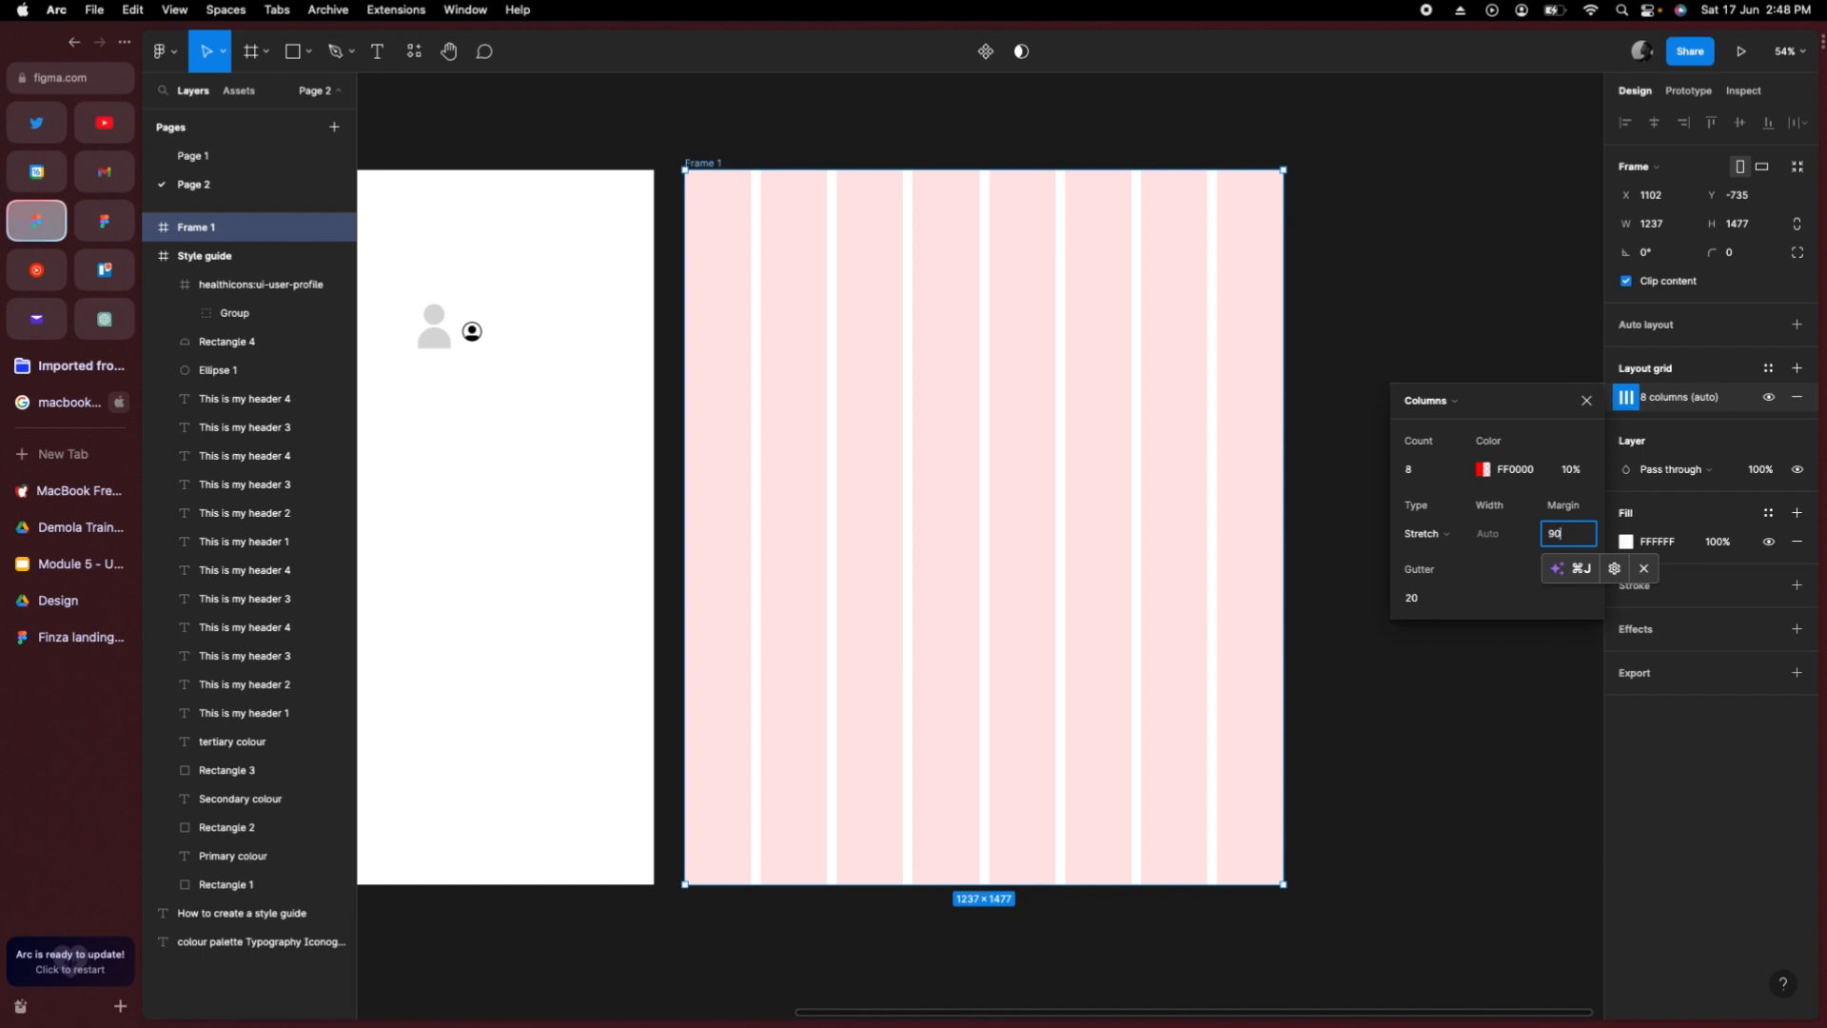
key(Return)
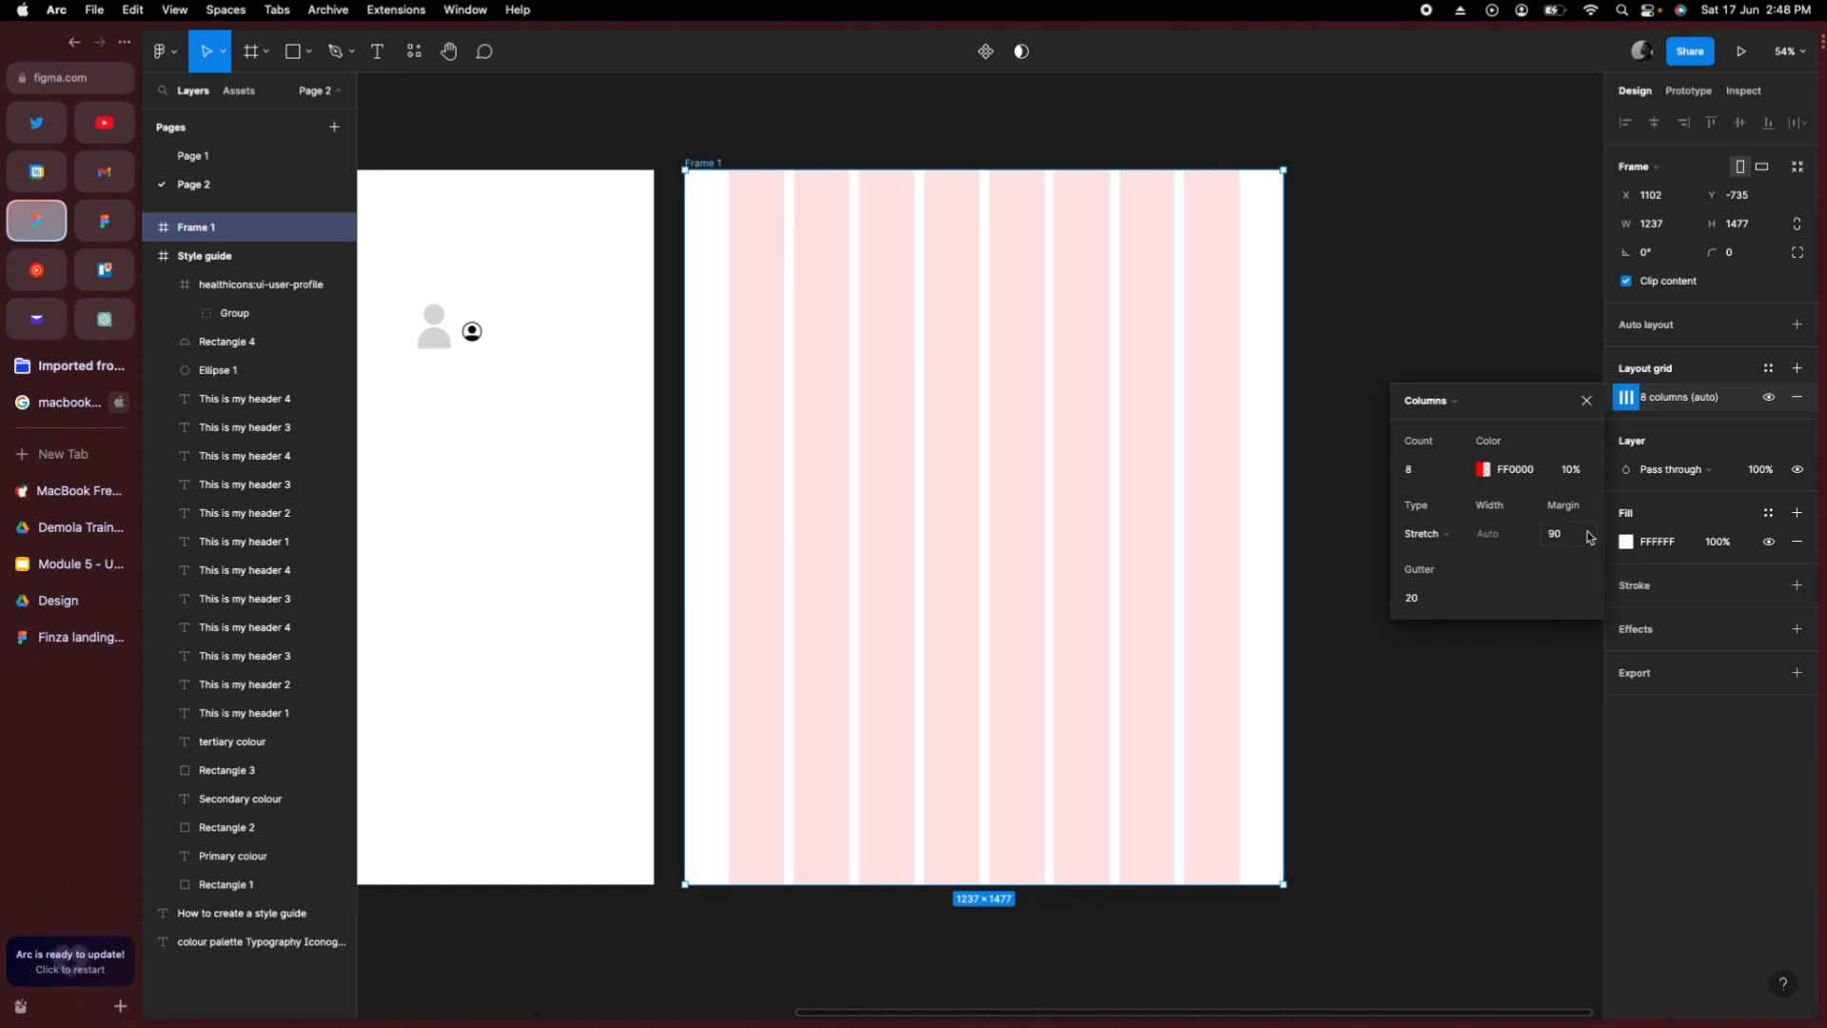
Step: Try a gutter of 24 for the column grid before setting it to 40, and close the grid settings
click(1437, 606)
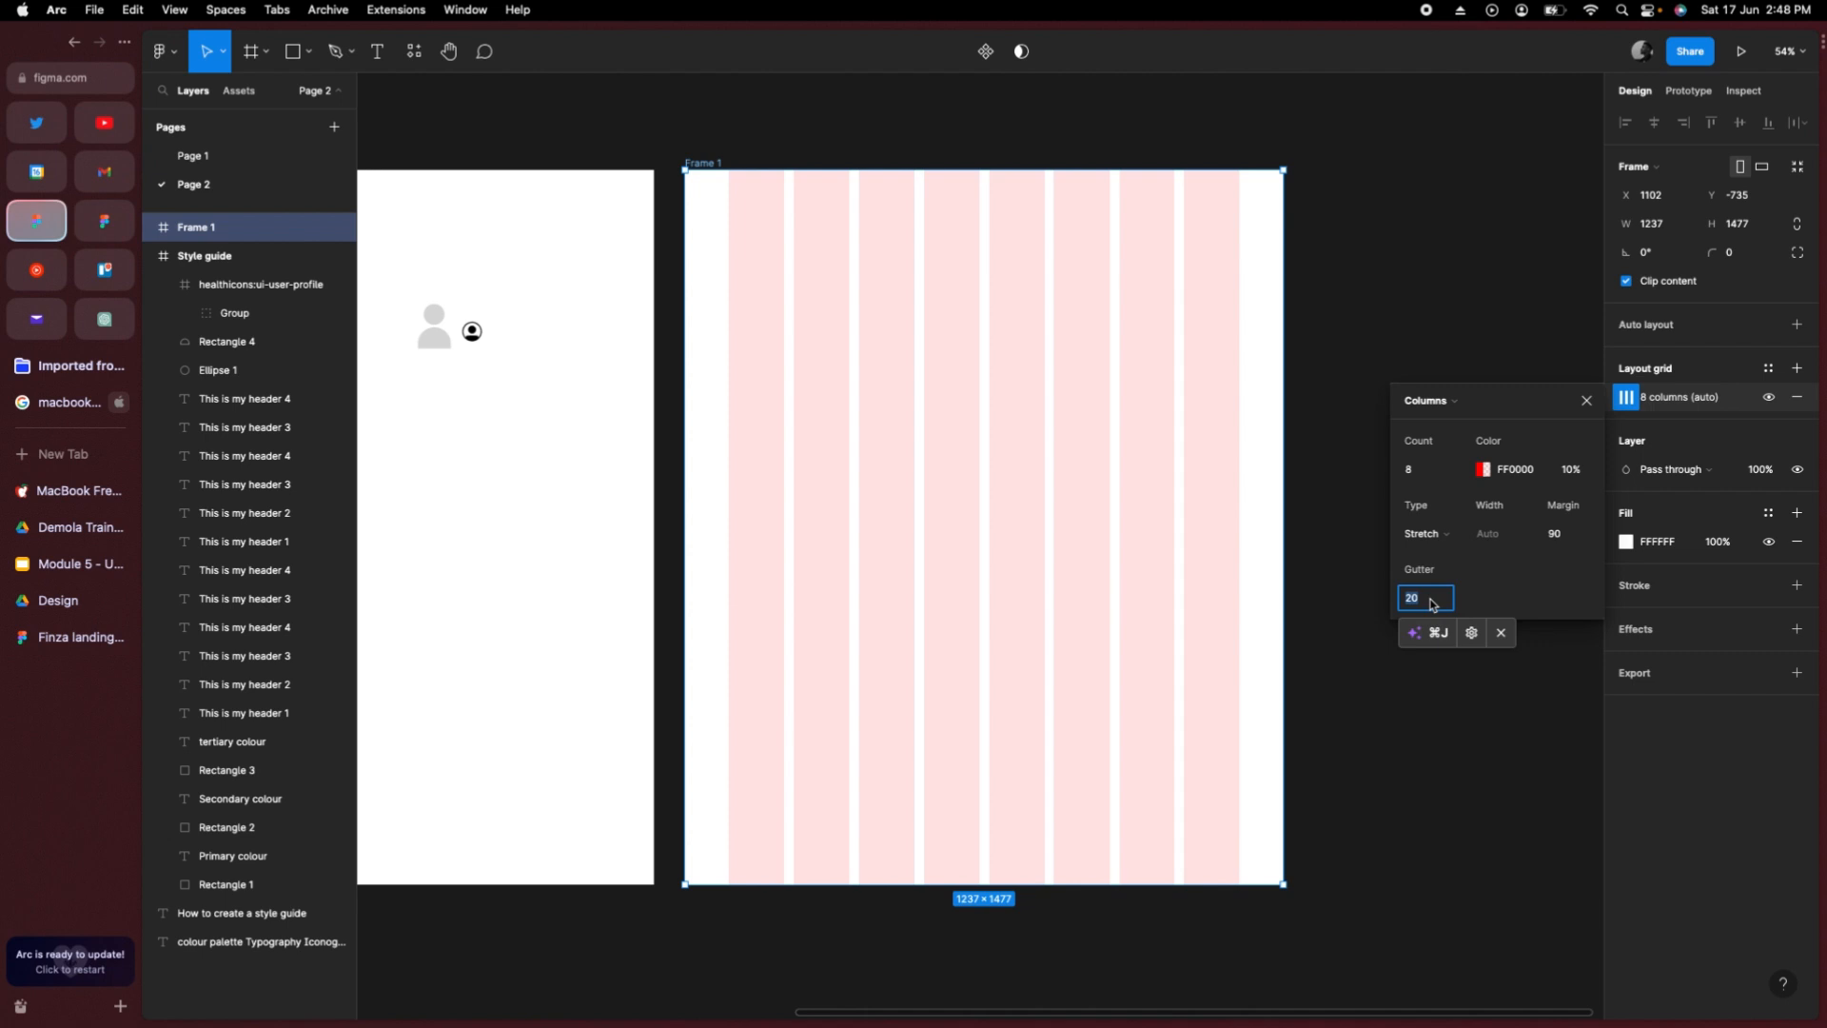
text(24)
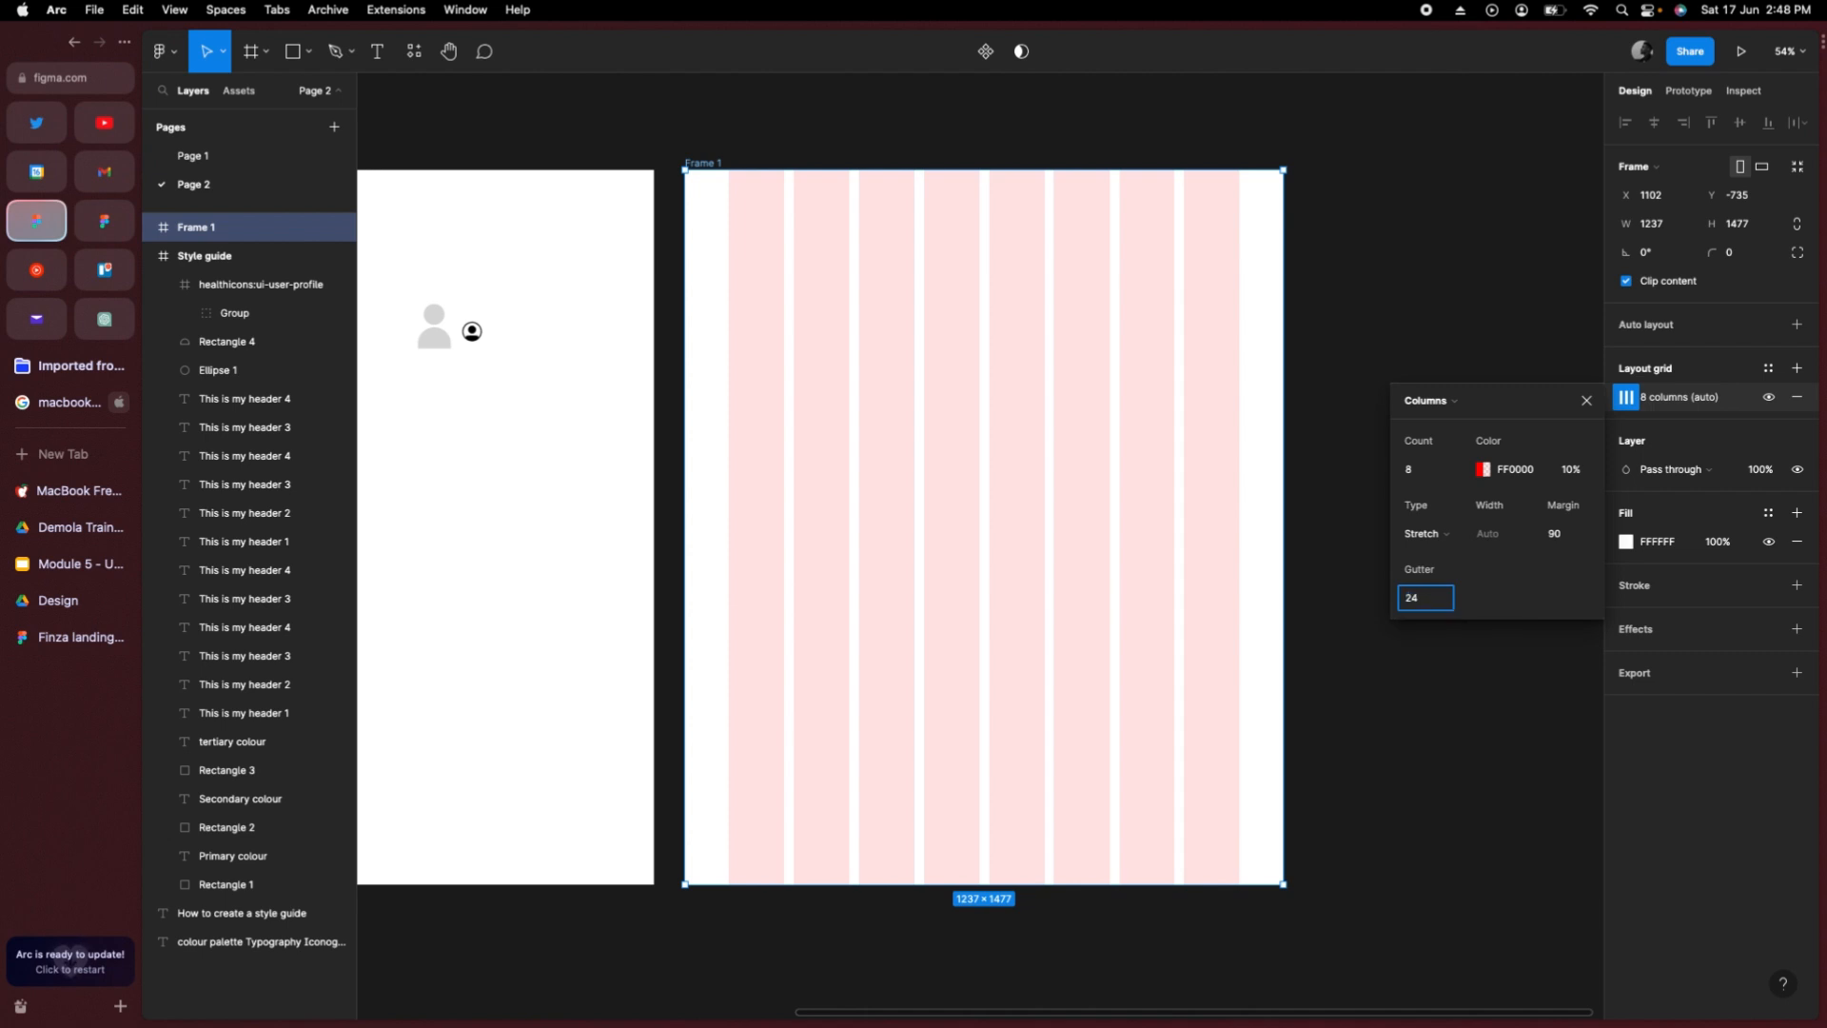
key(Return)
click(1436, 599)
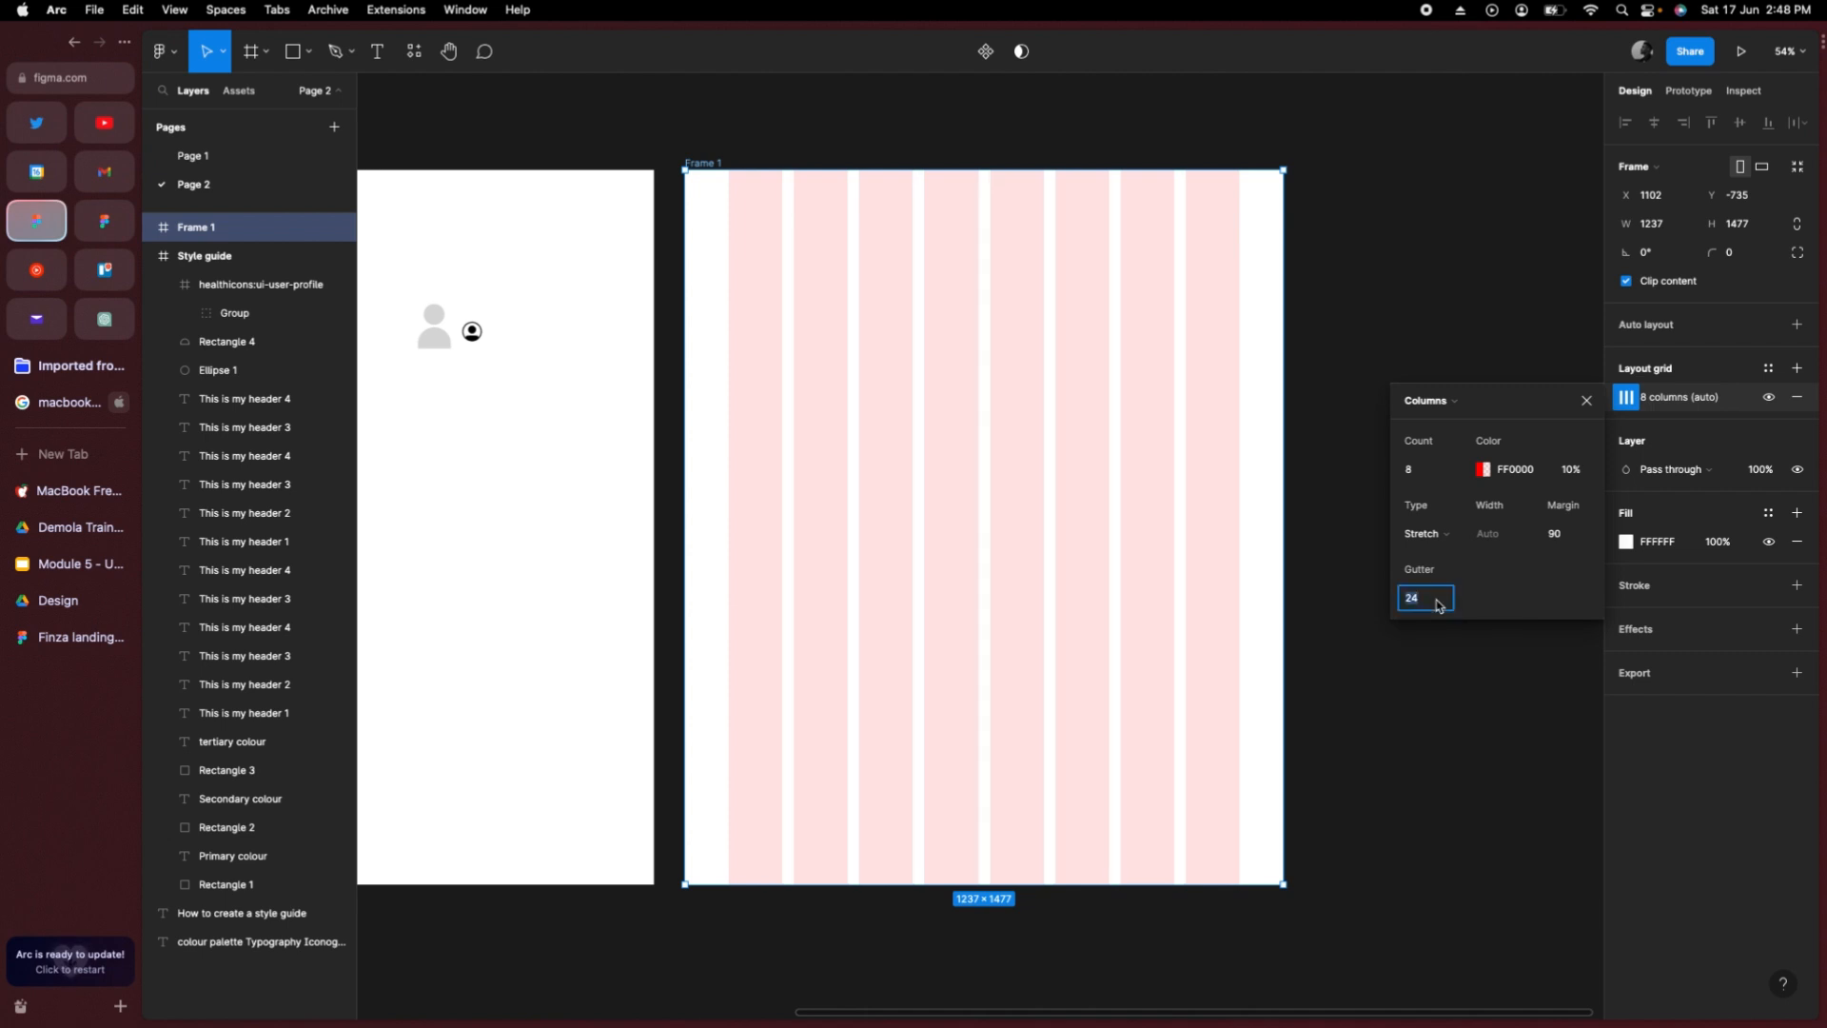
text(40)
key(Return)
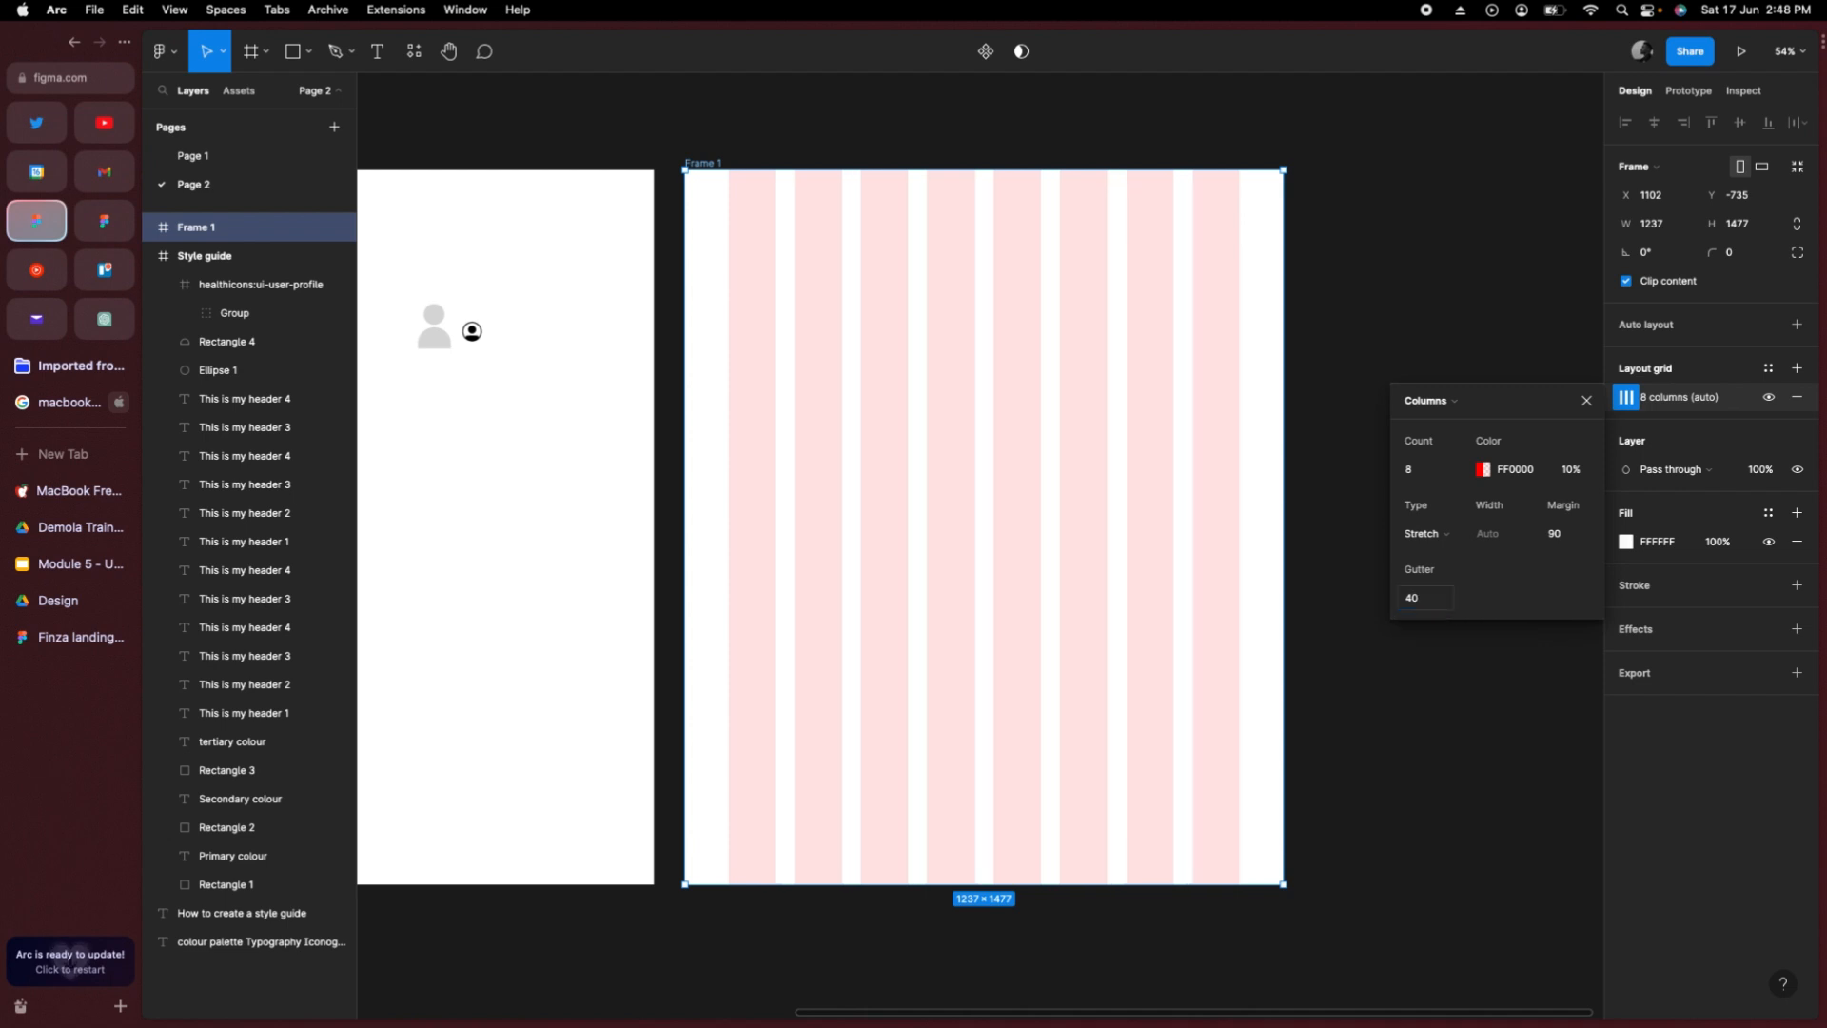
click(1586, 401)
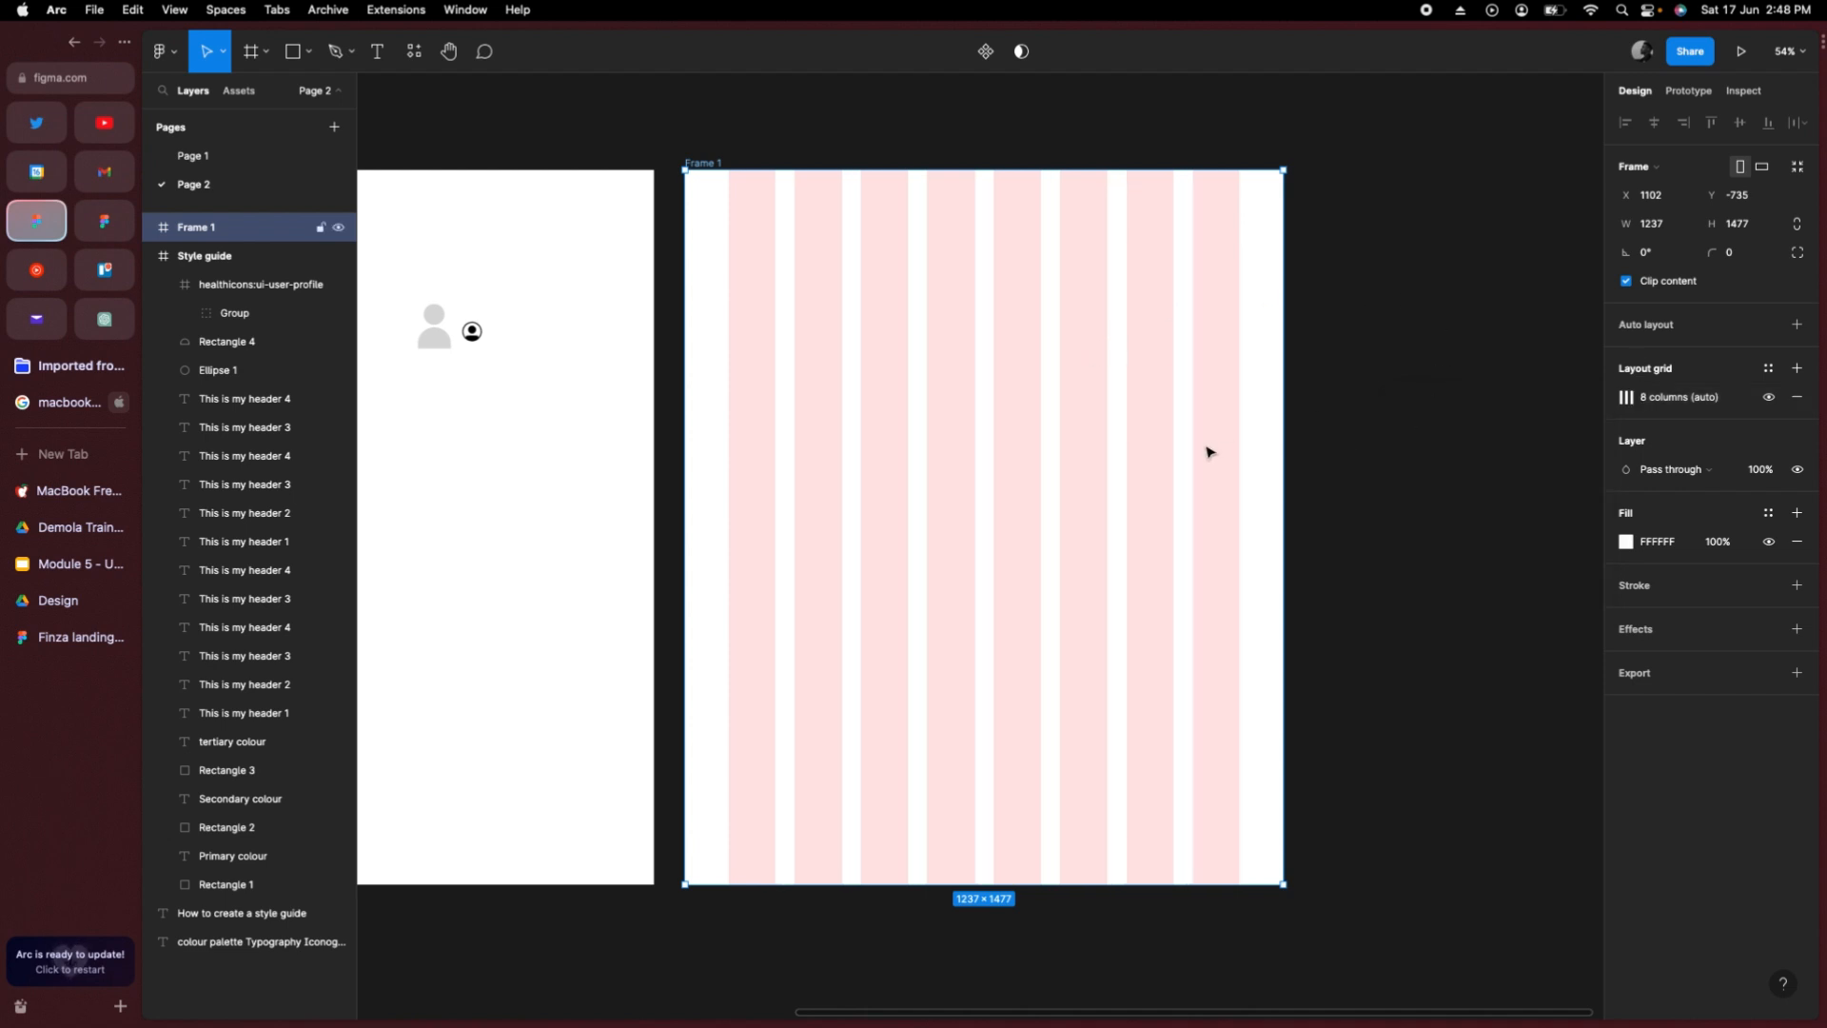
Step: Add the text "This is my first page" over the columns in the upper part of Frame 1
scroll(1206, 451, down, 6)
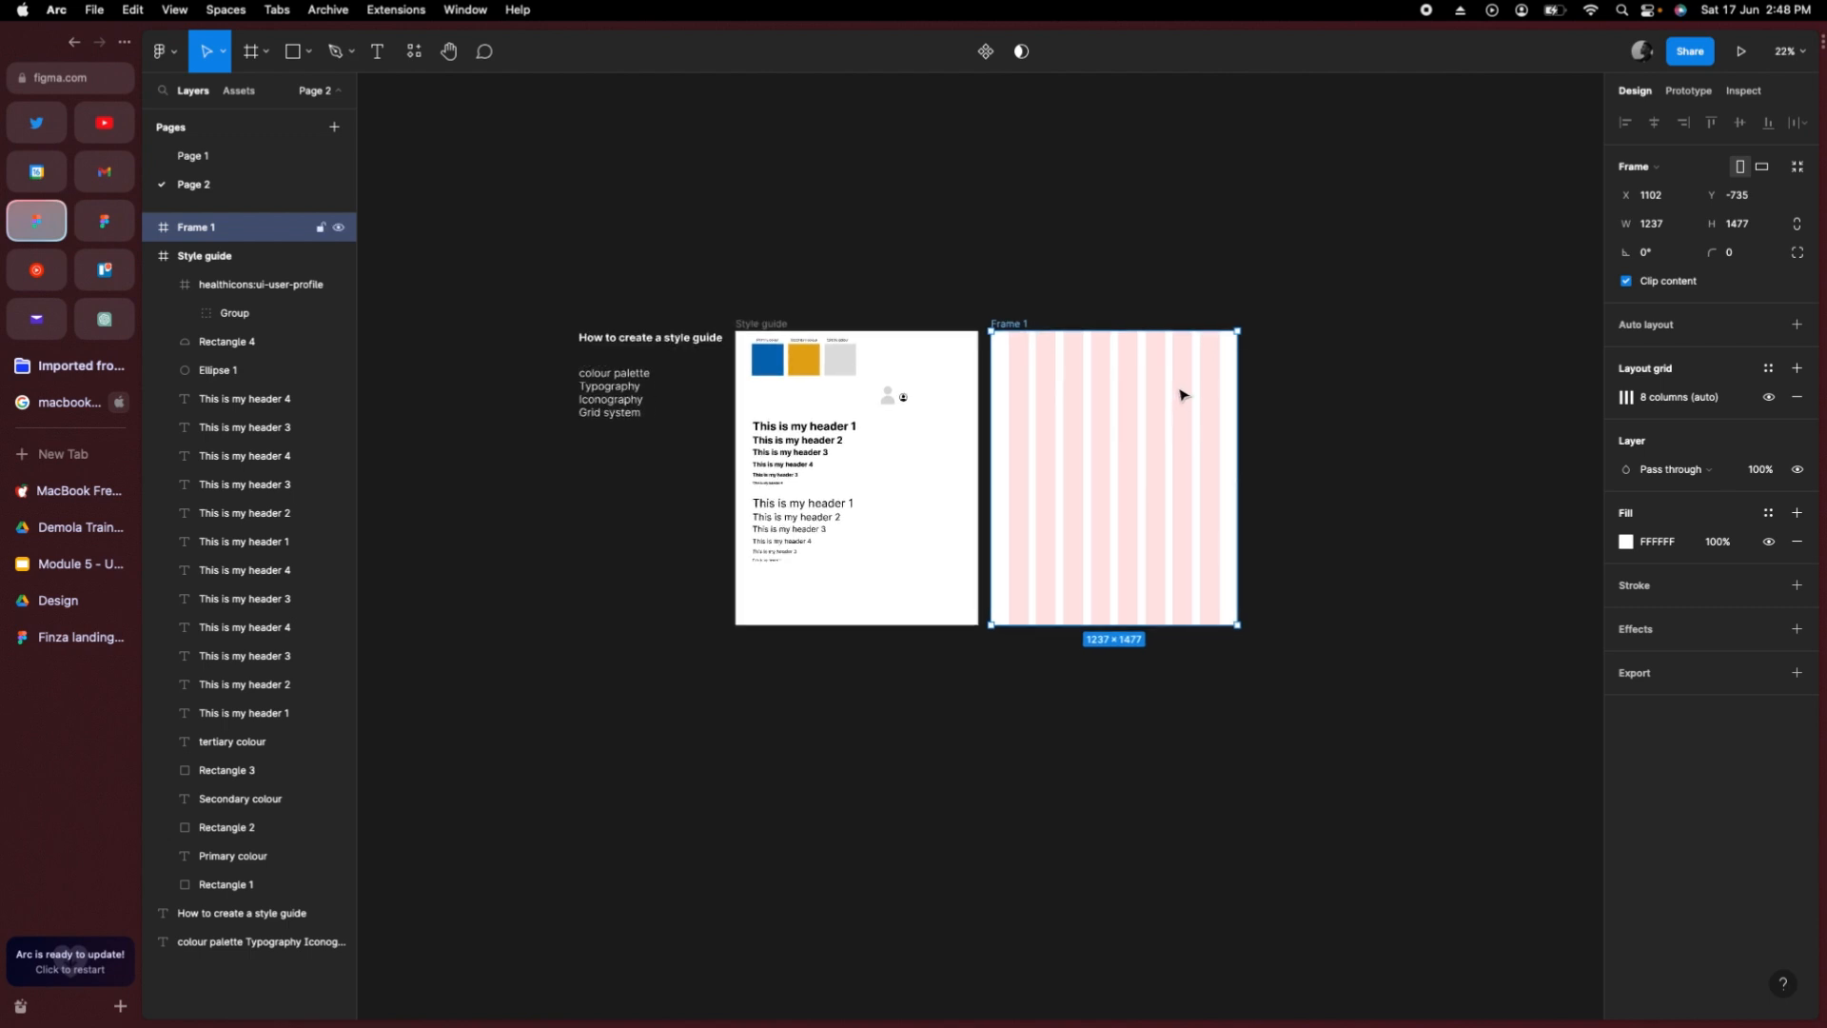
scroll(1180, 394, up, 5)
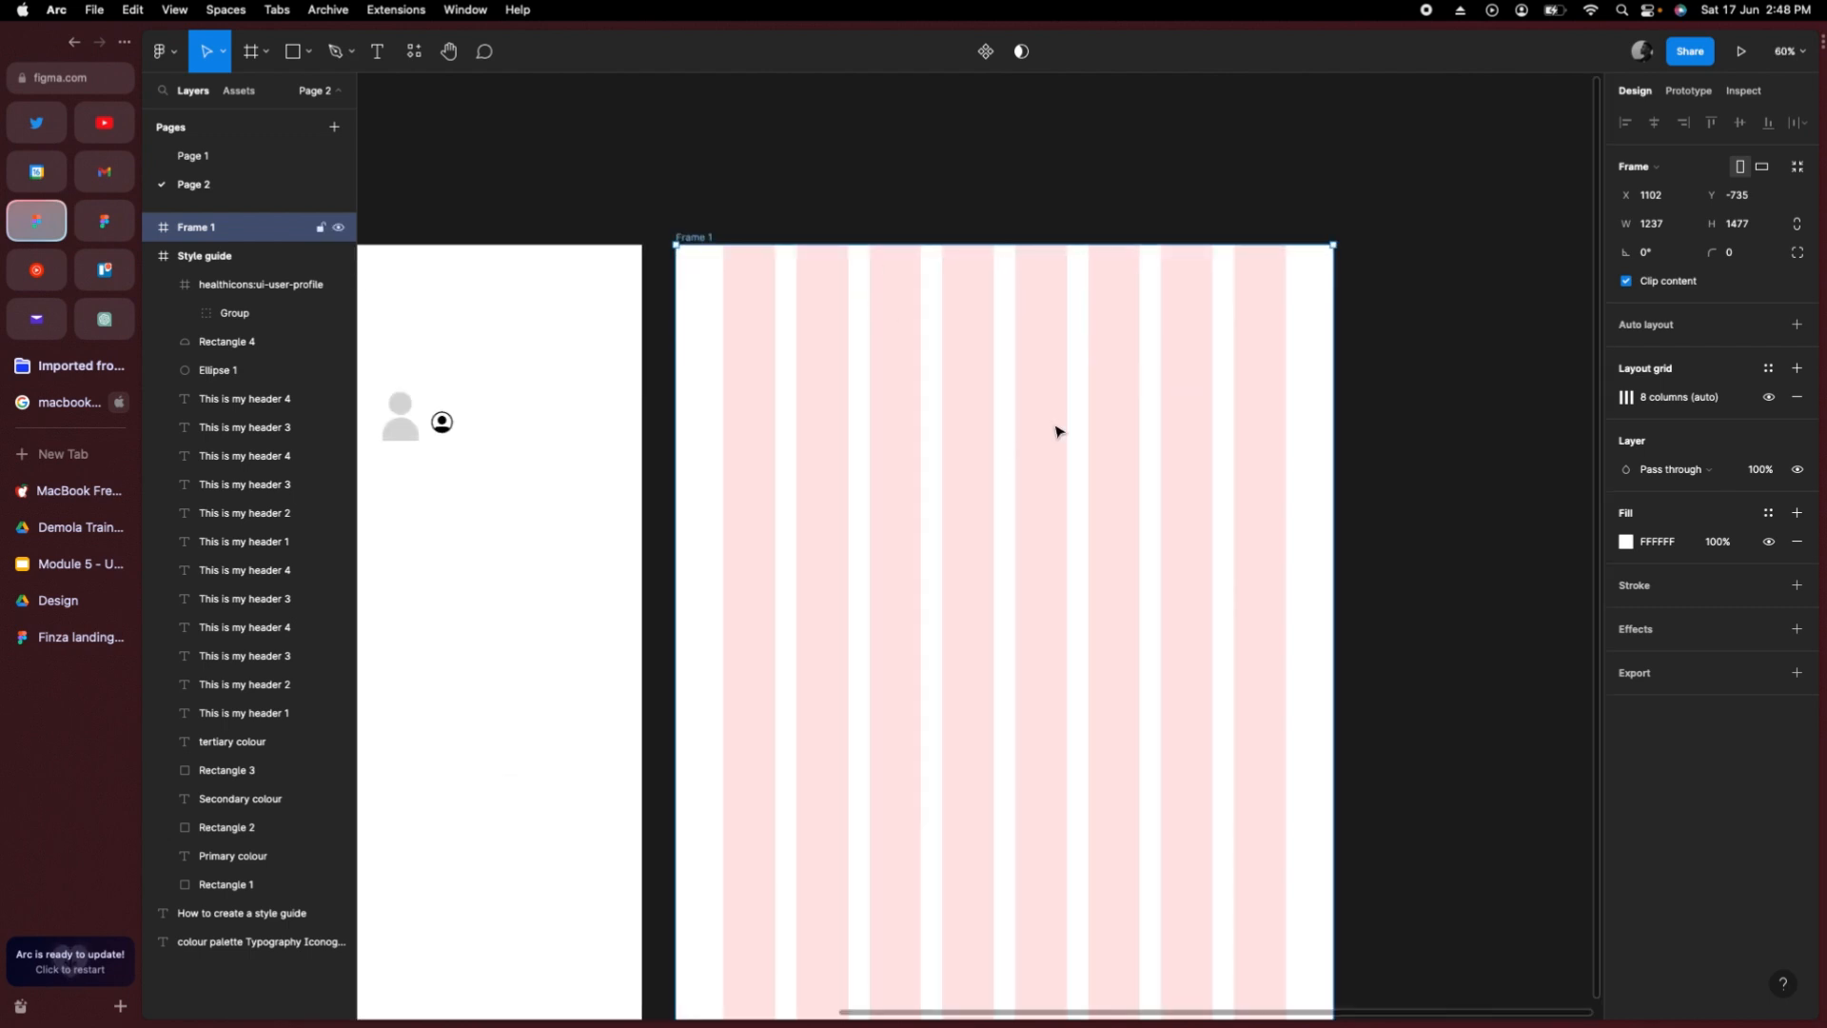
key(t)
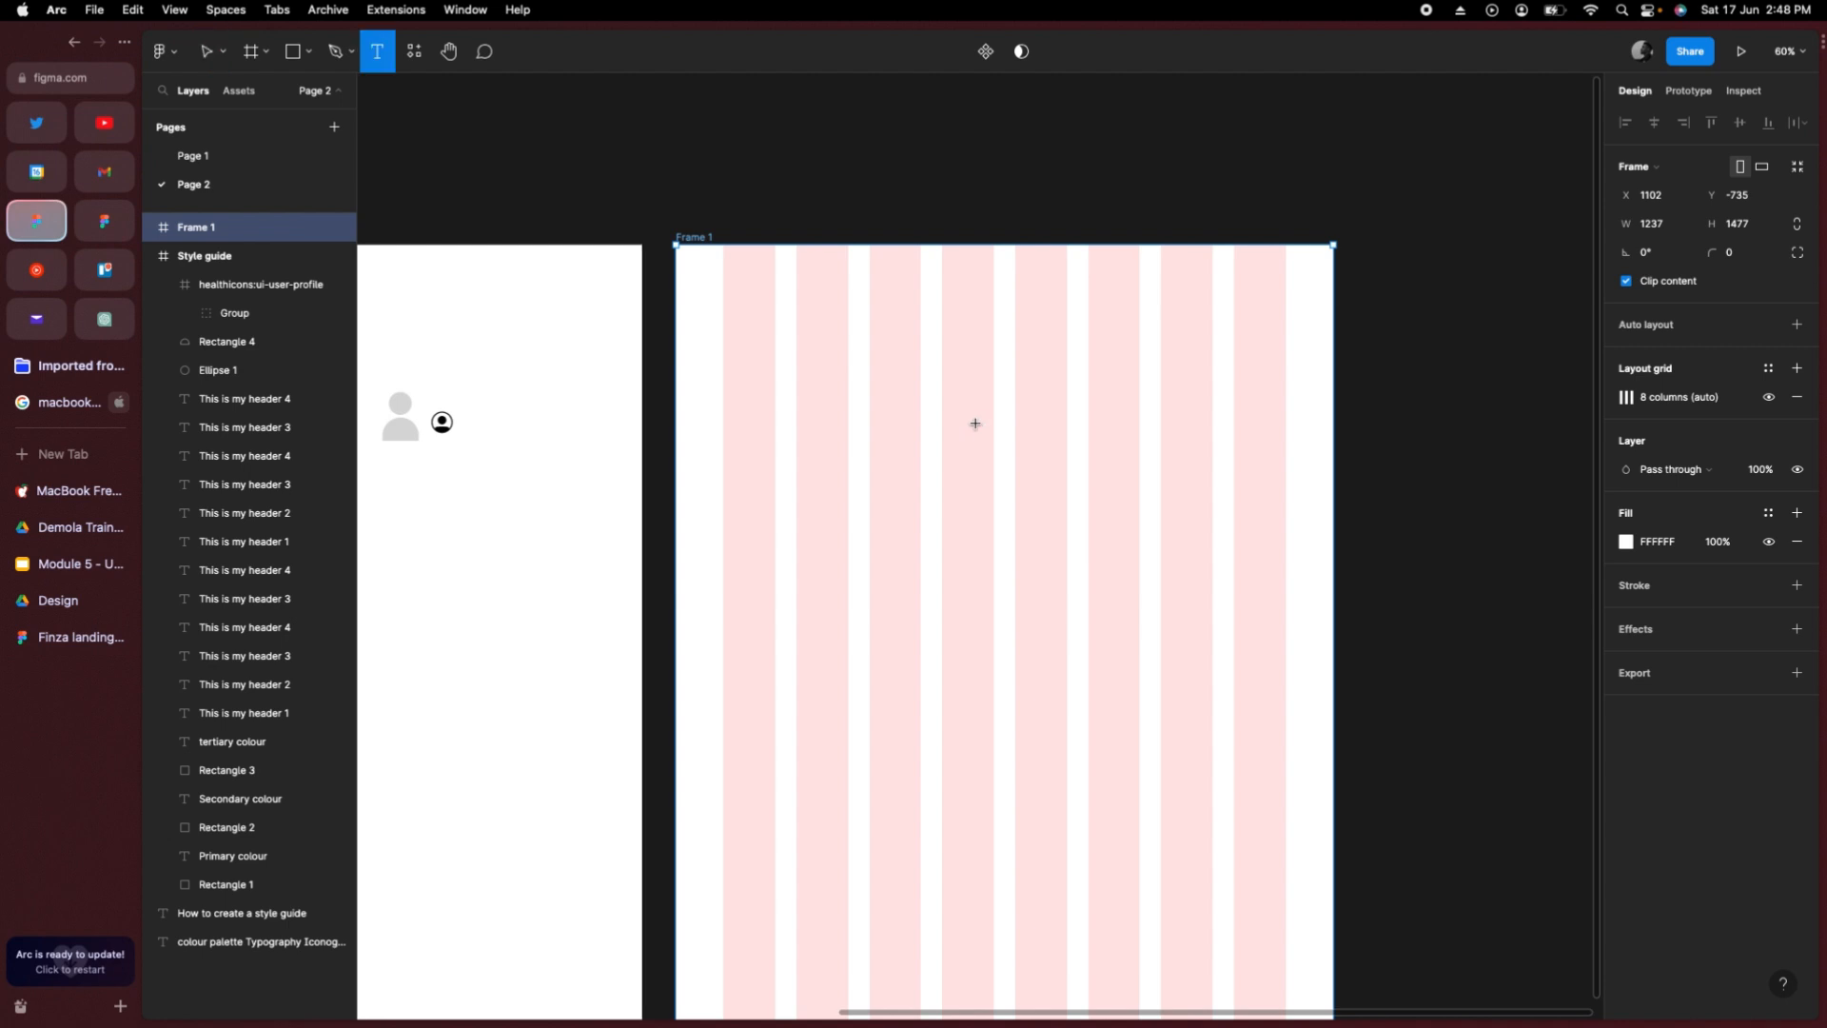
click(974, 424)
text(T)
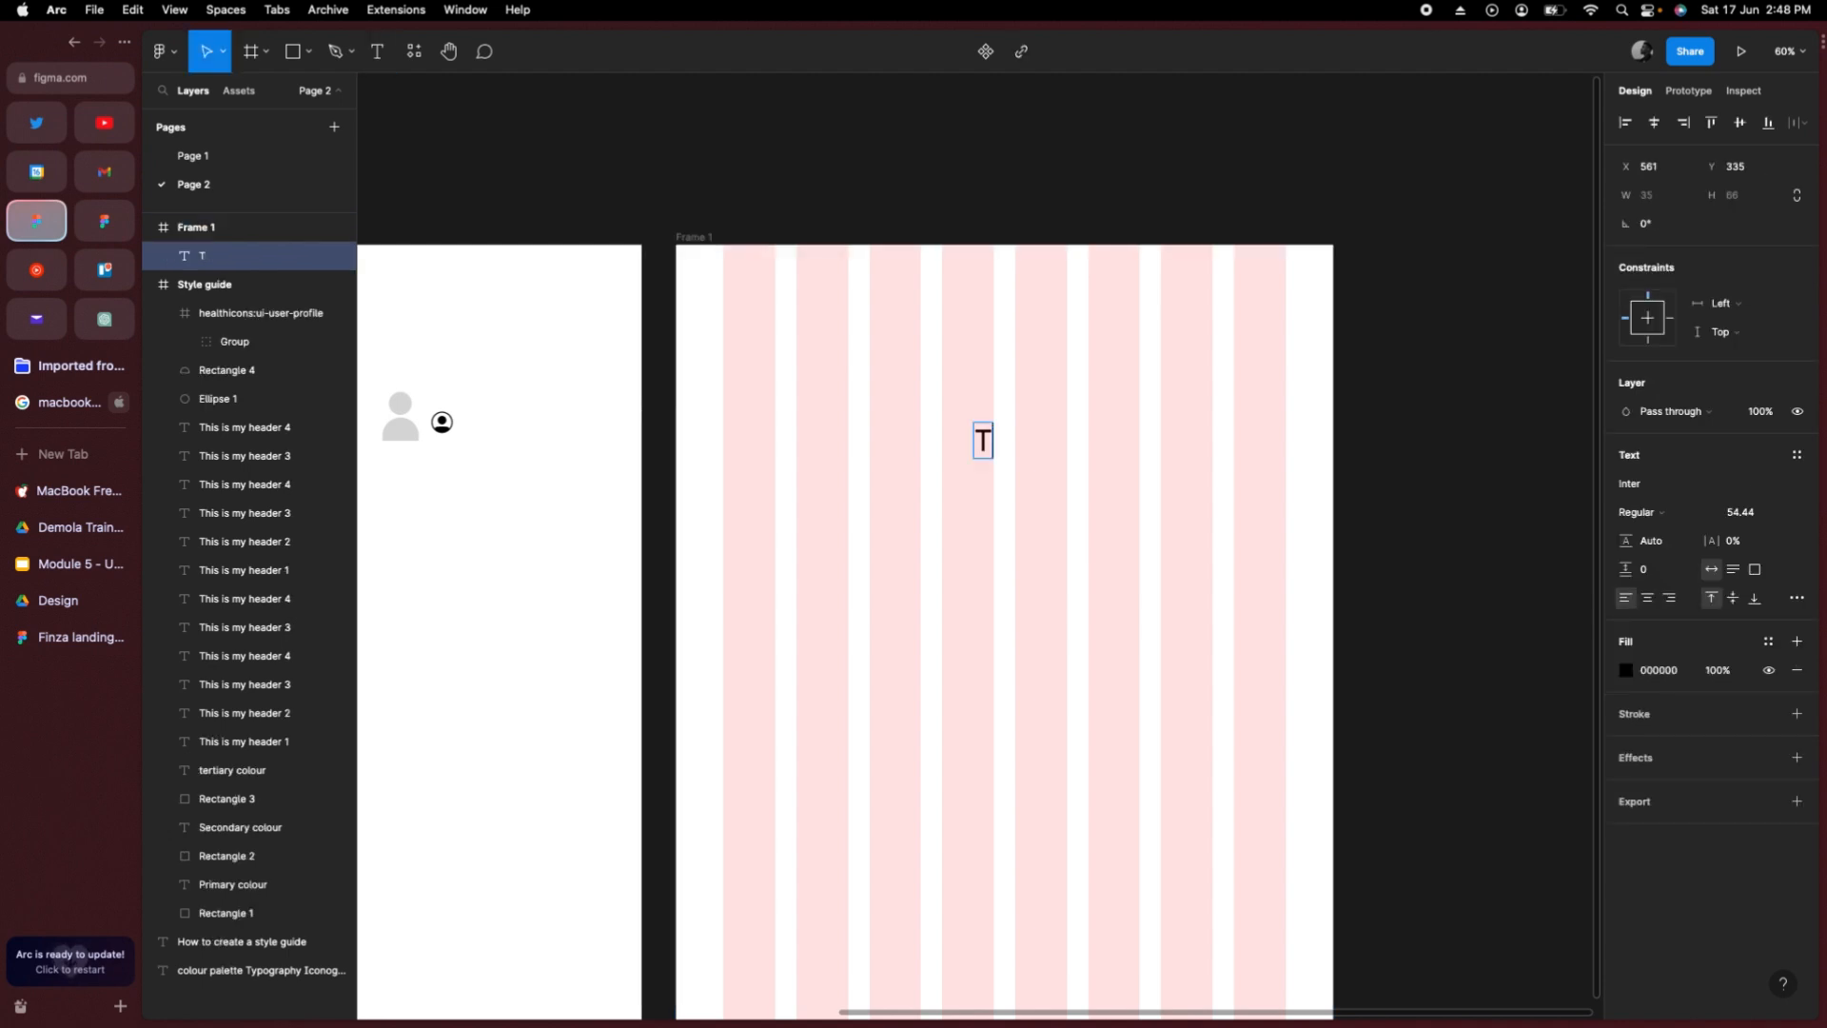
text(his is)
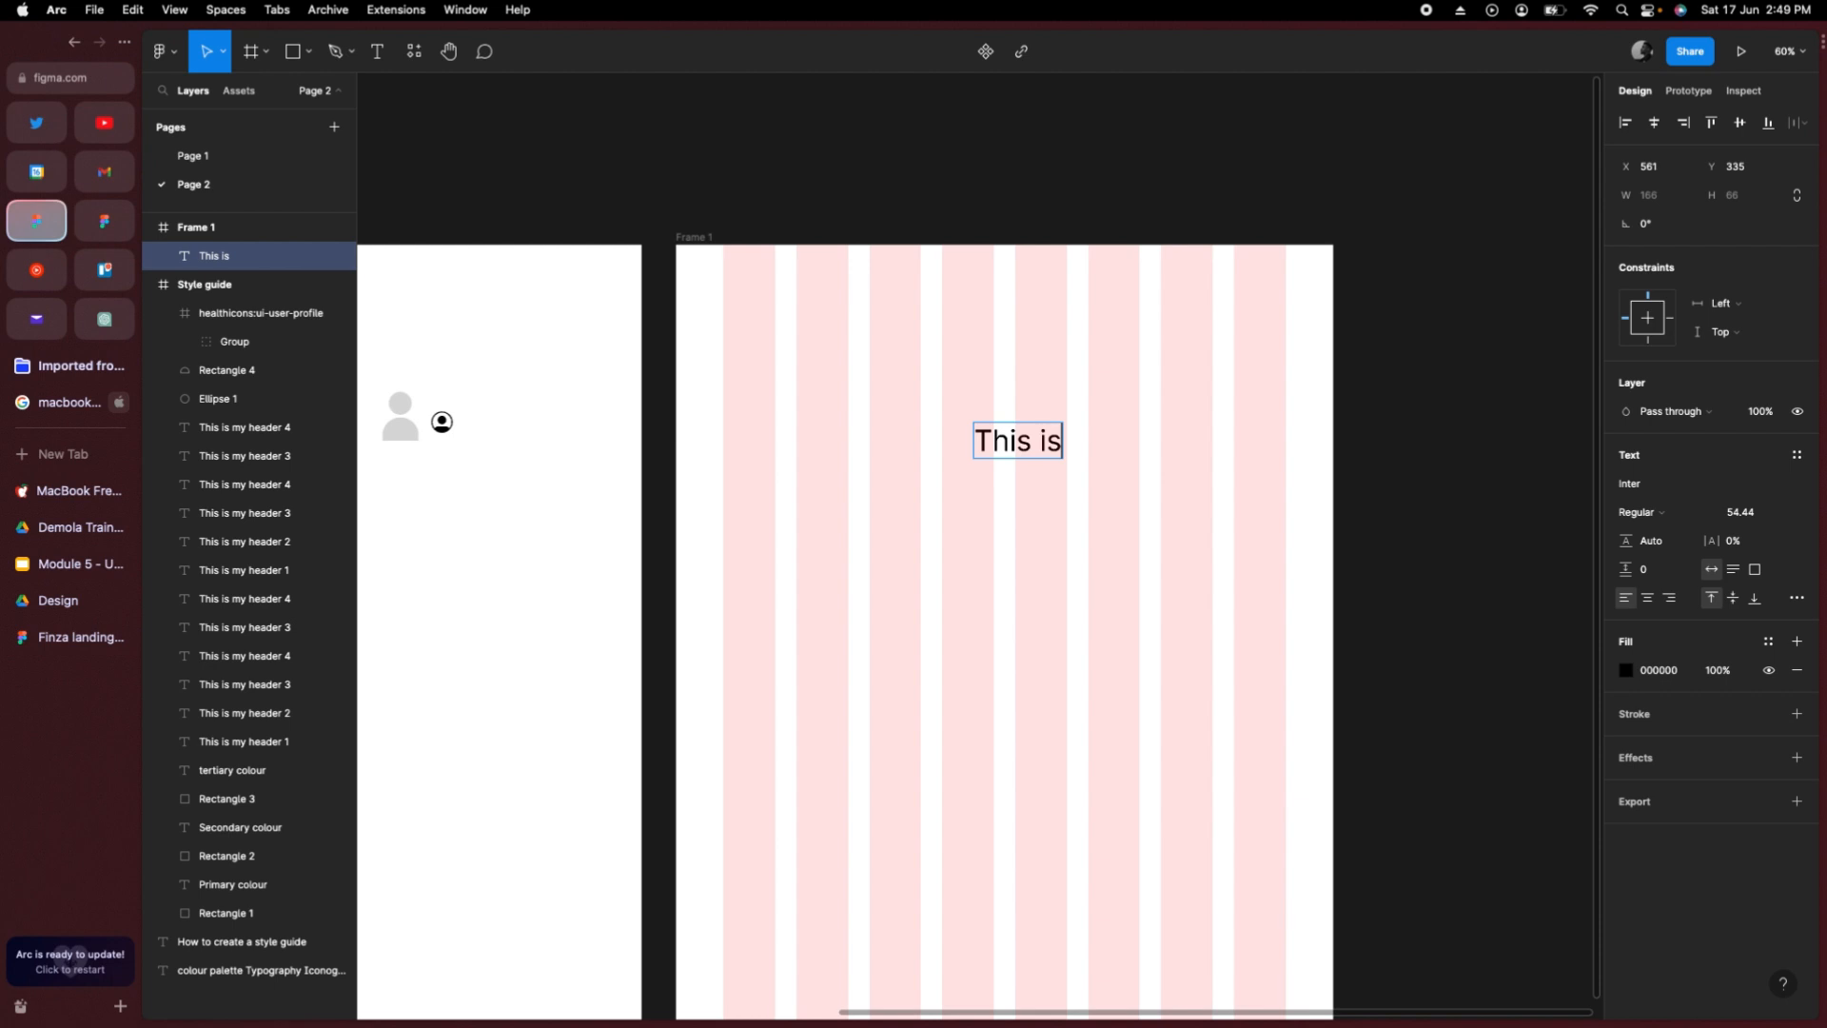
text( my firsf)
key(BackSpace)
text(st)
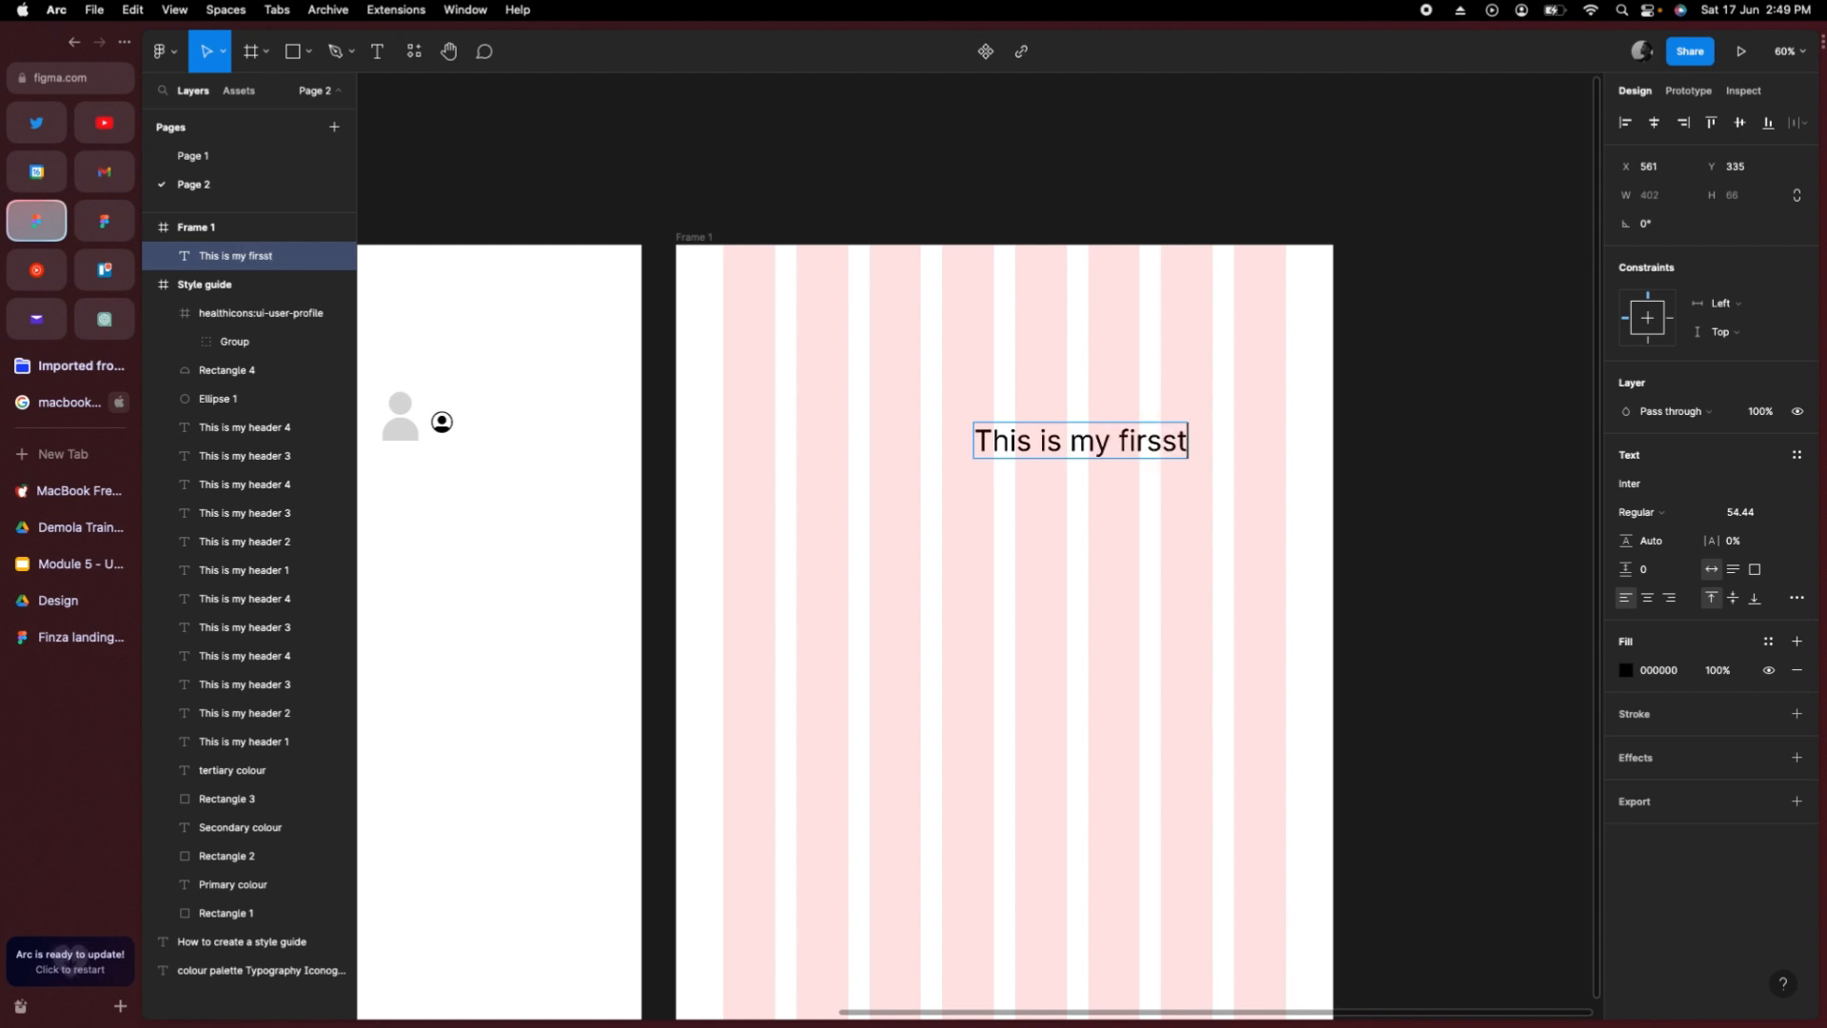
key(BackSpace)
text(t pa)
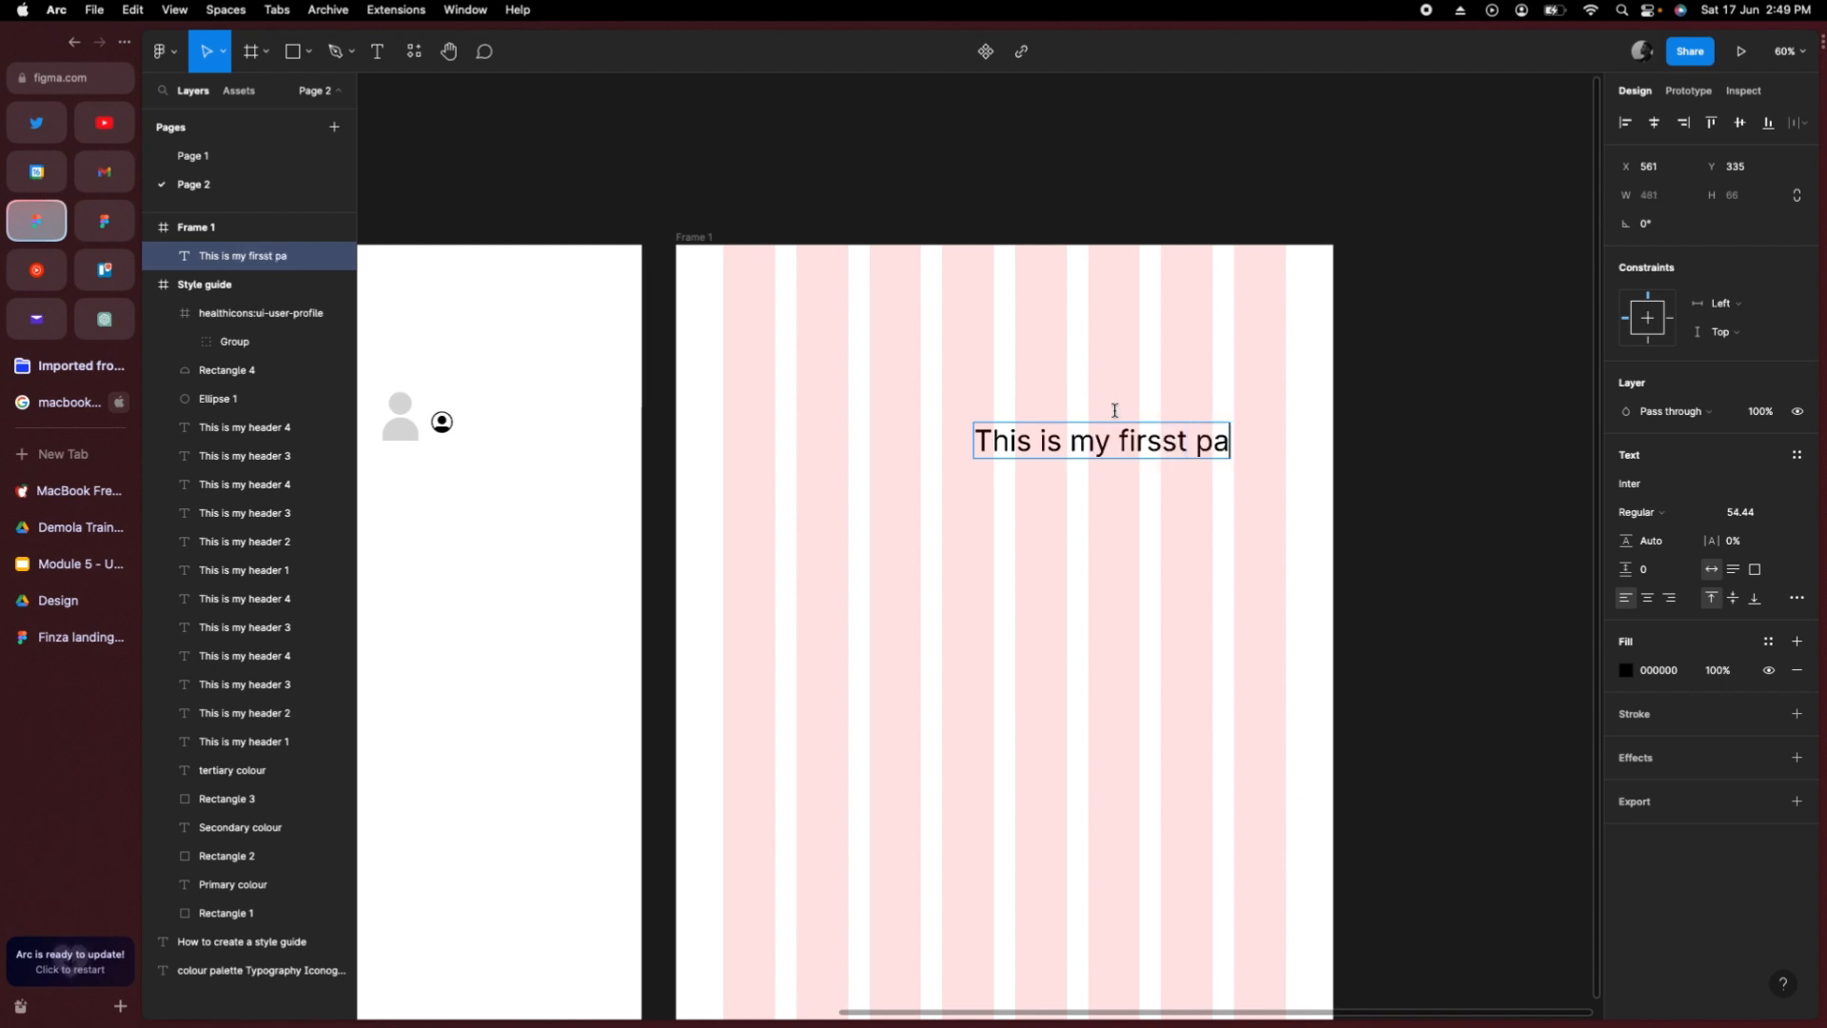
text(ge)
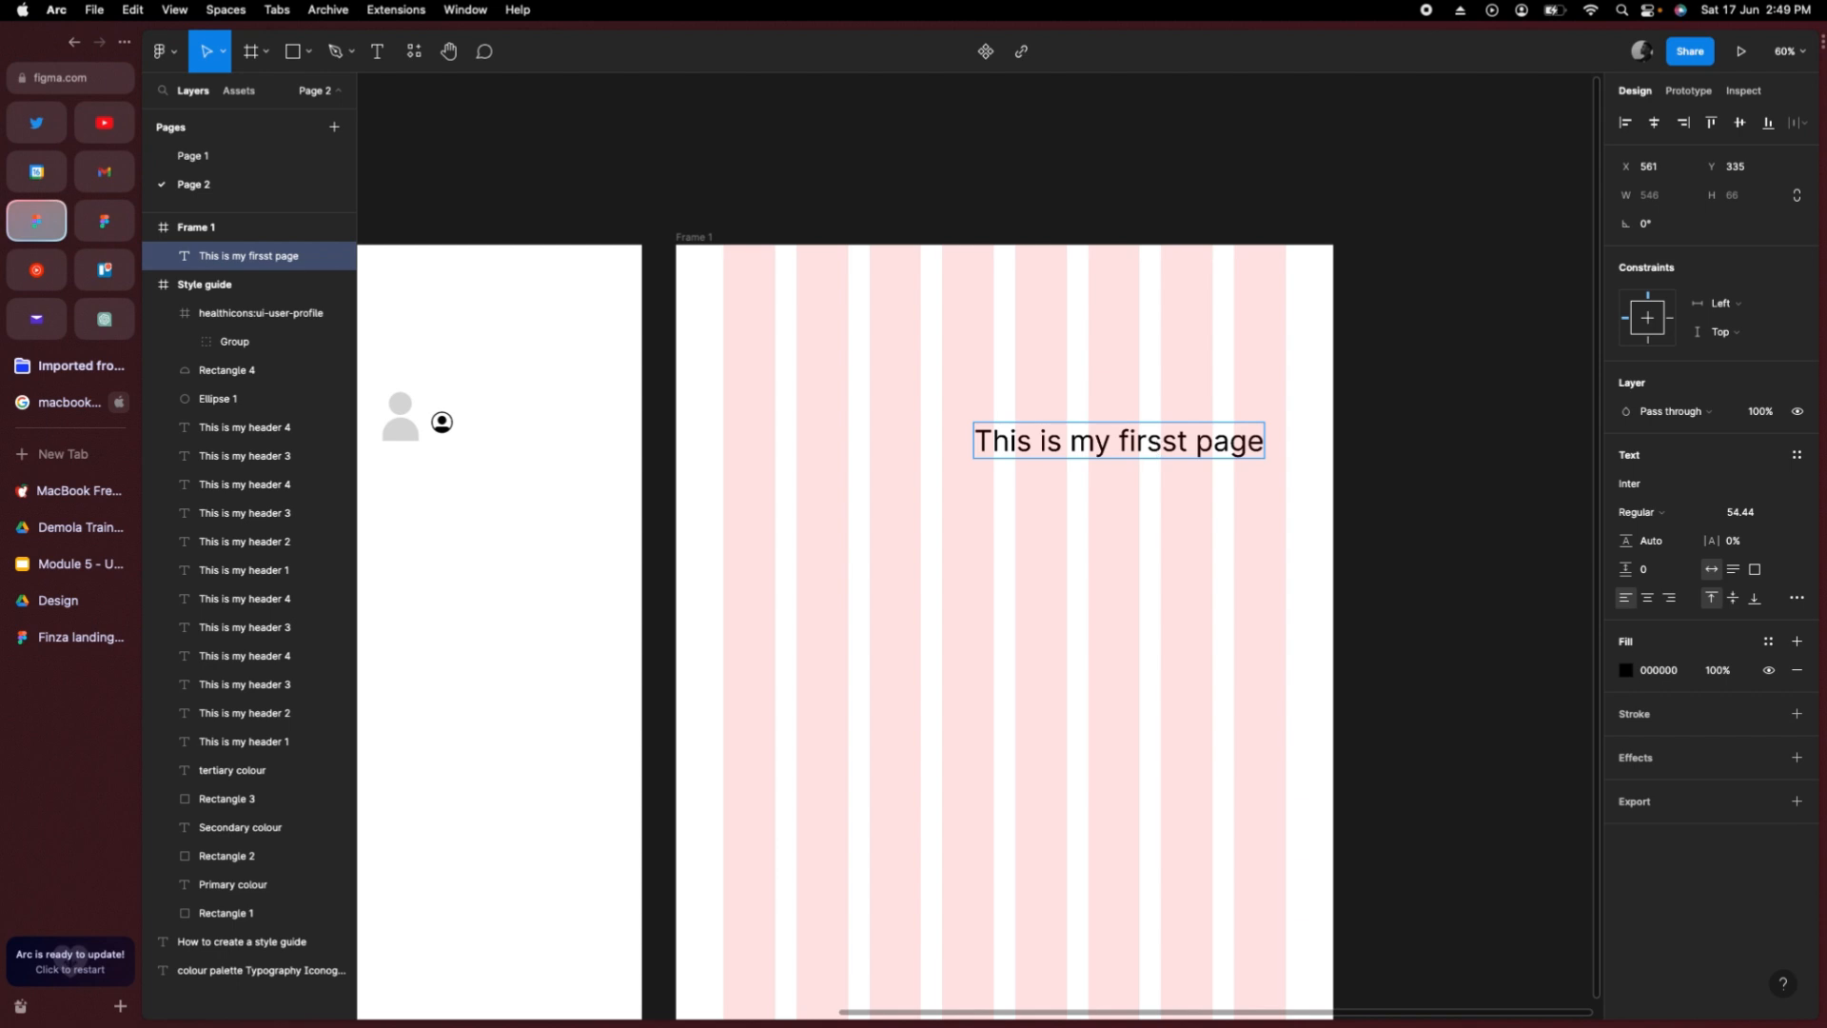
click(1155, 443)
key(BackSpace)
key(Escape)
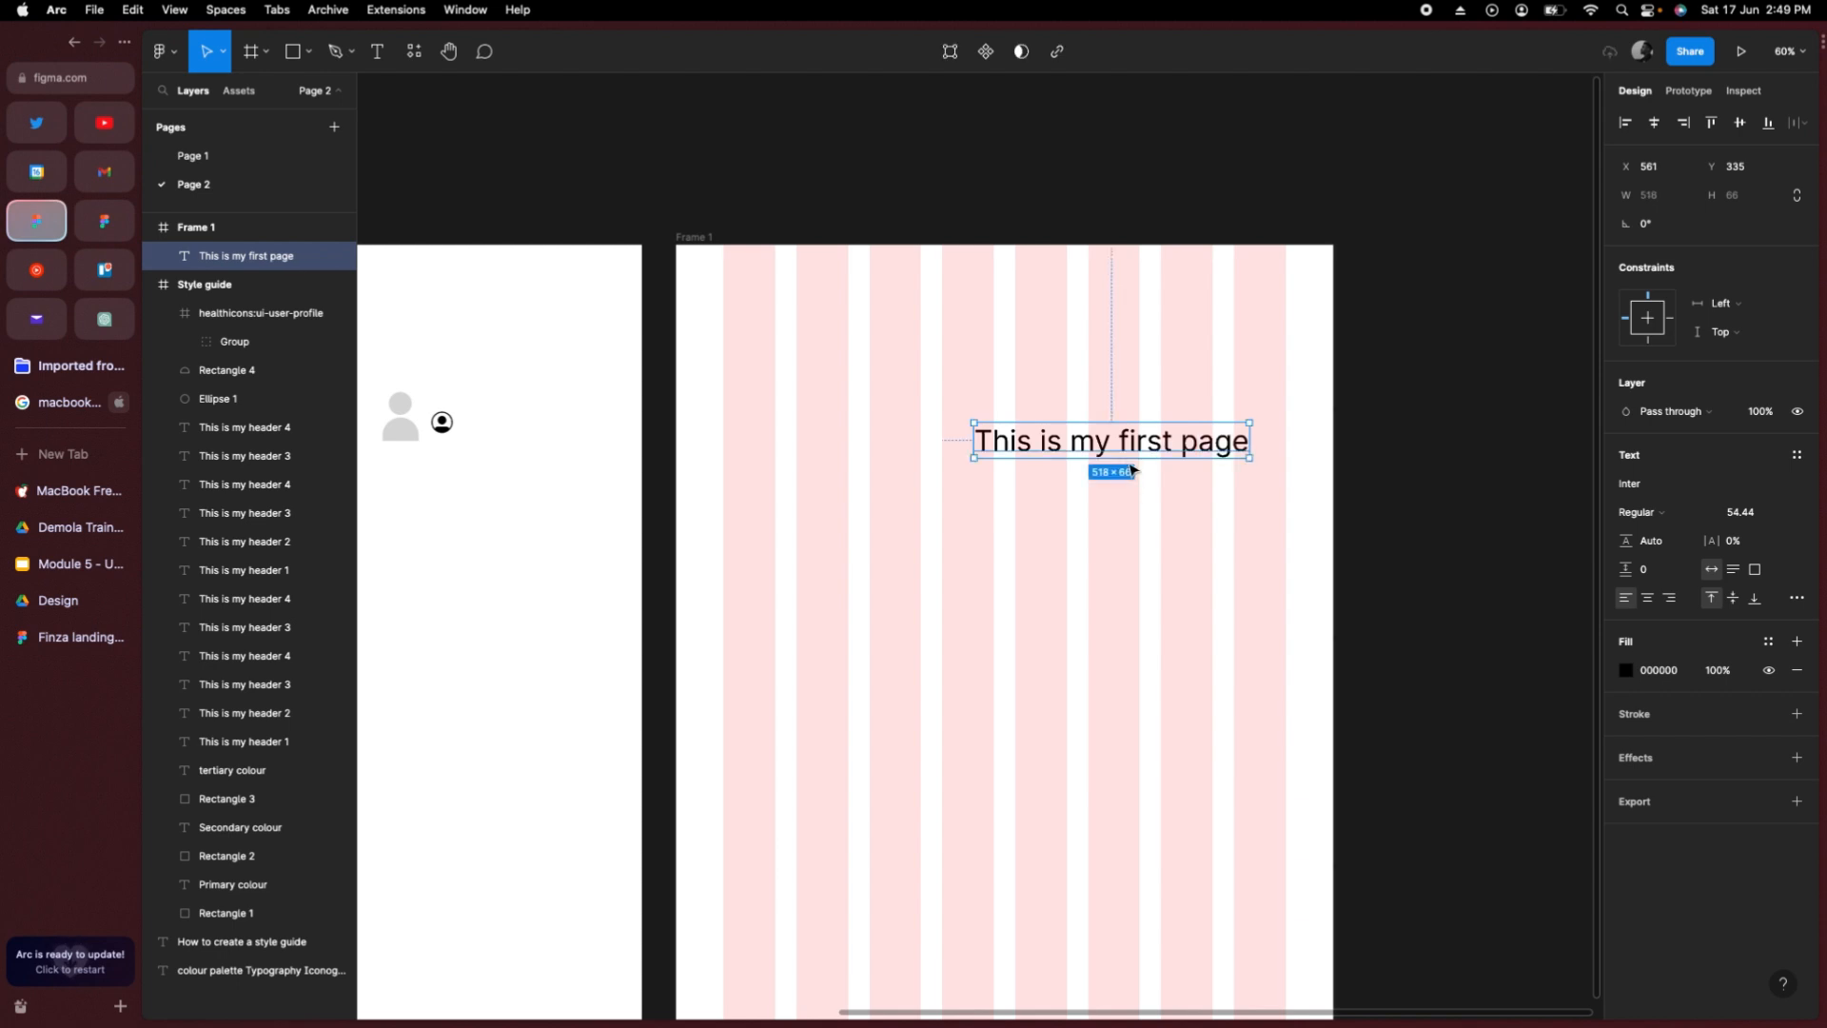
Step: Align the text with the first column's left edge at X 90, Y 187, and stack three evenly spaced copies below it
drag(1126, 450, 872, 372)
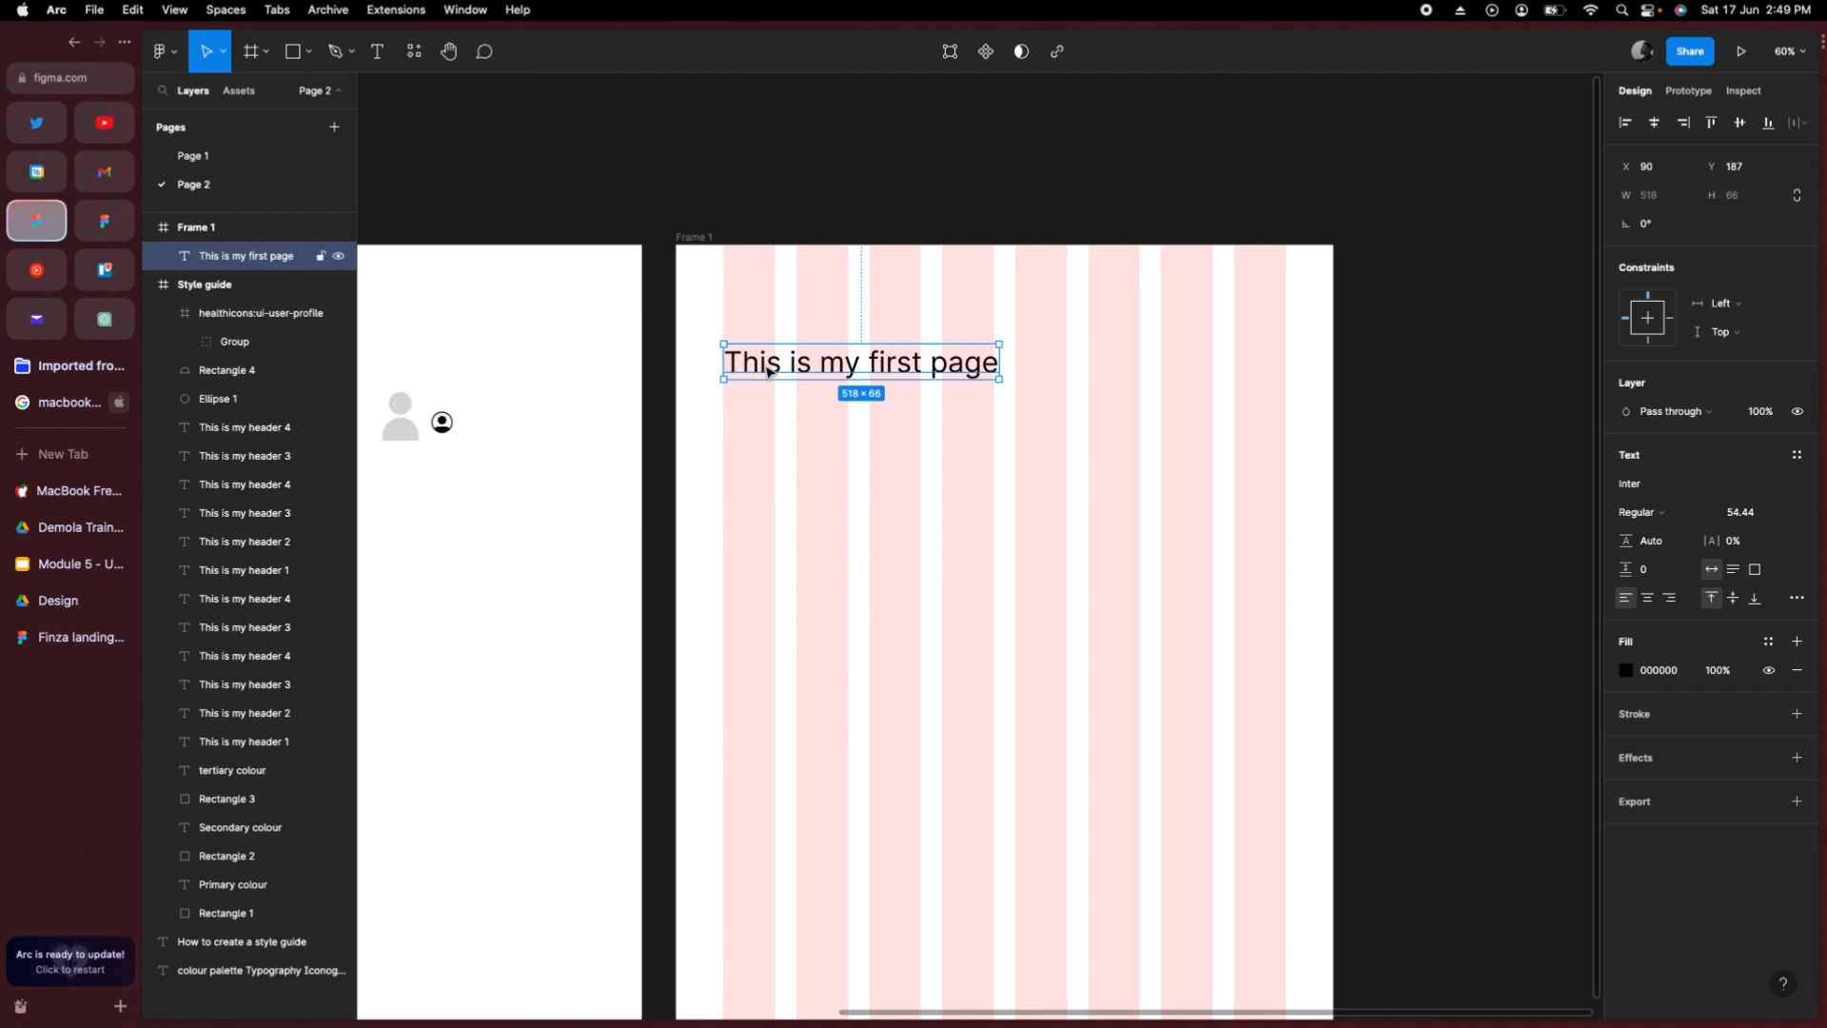
drag(768, 371, 764, 417)
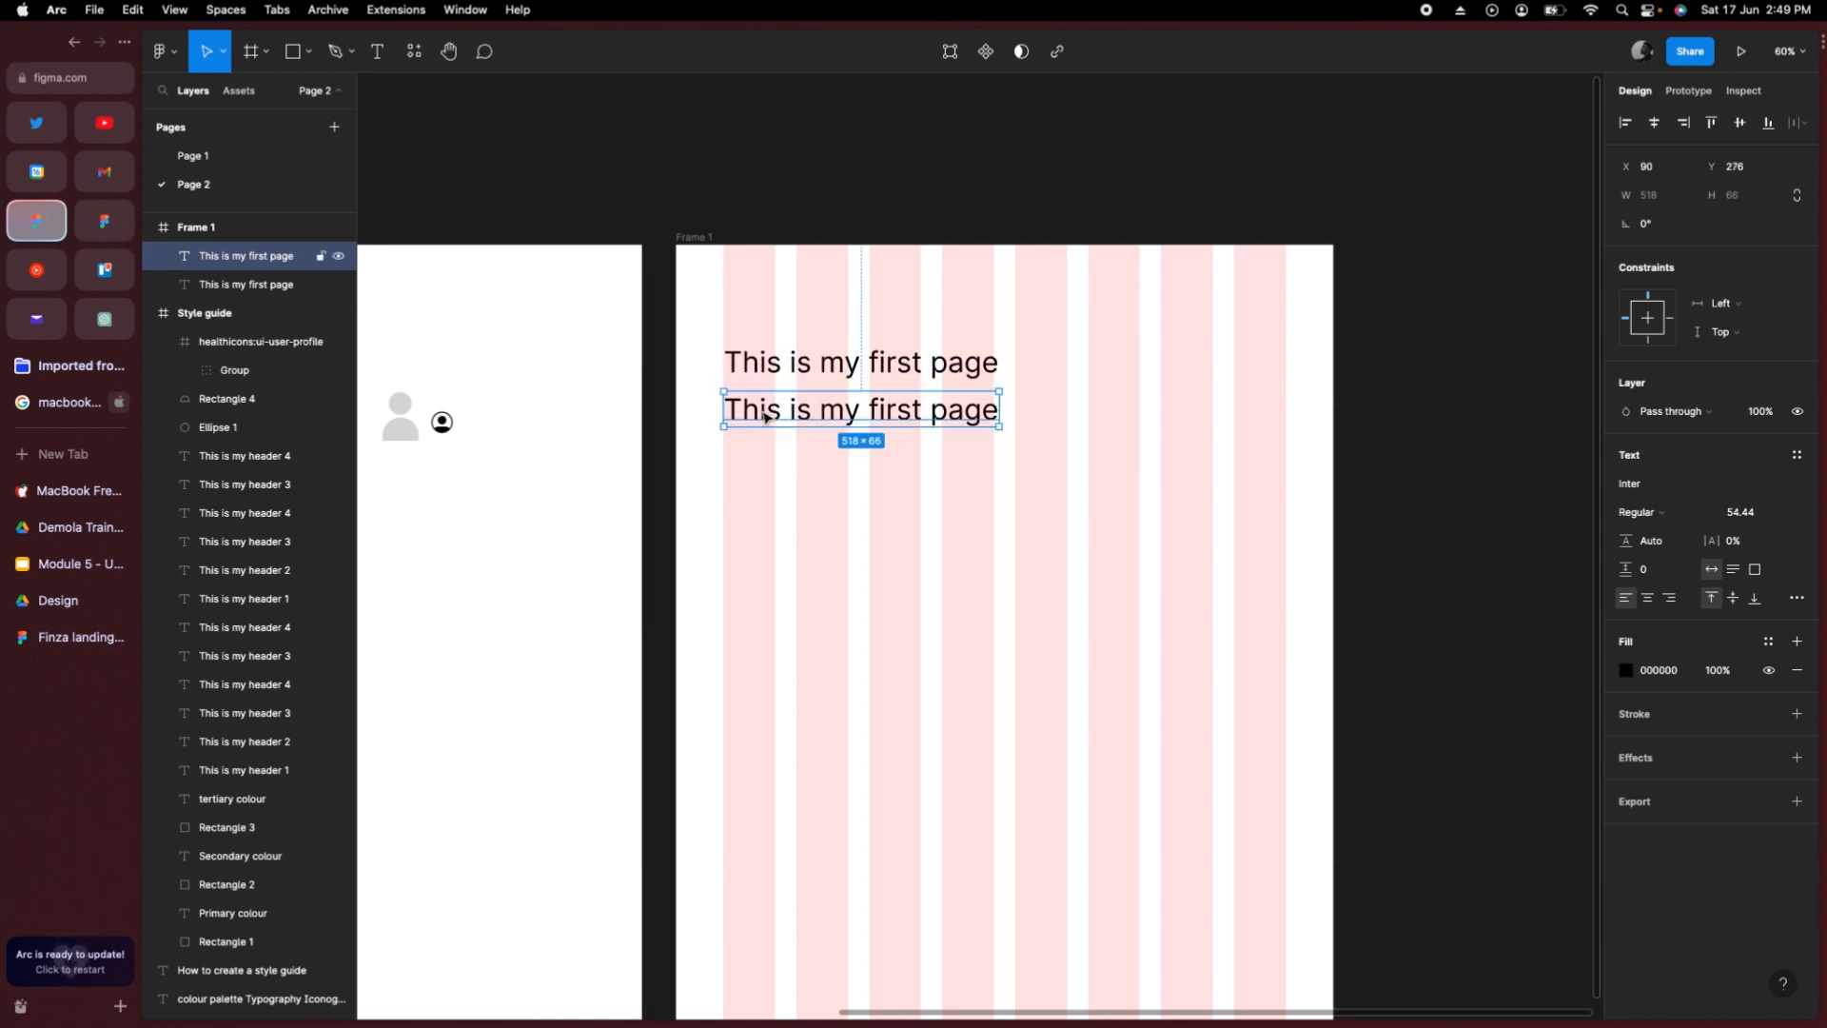
key(super+d)
key(super+d)
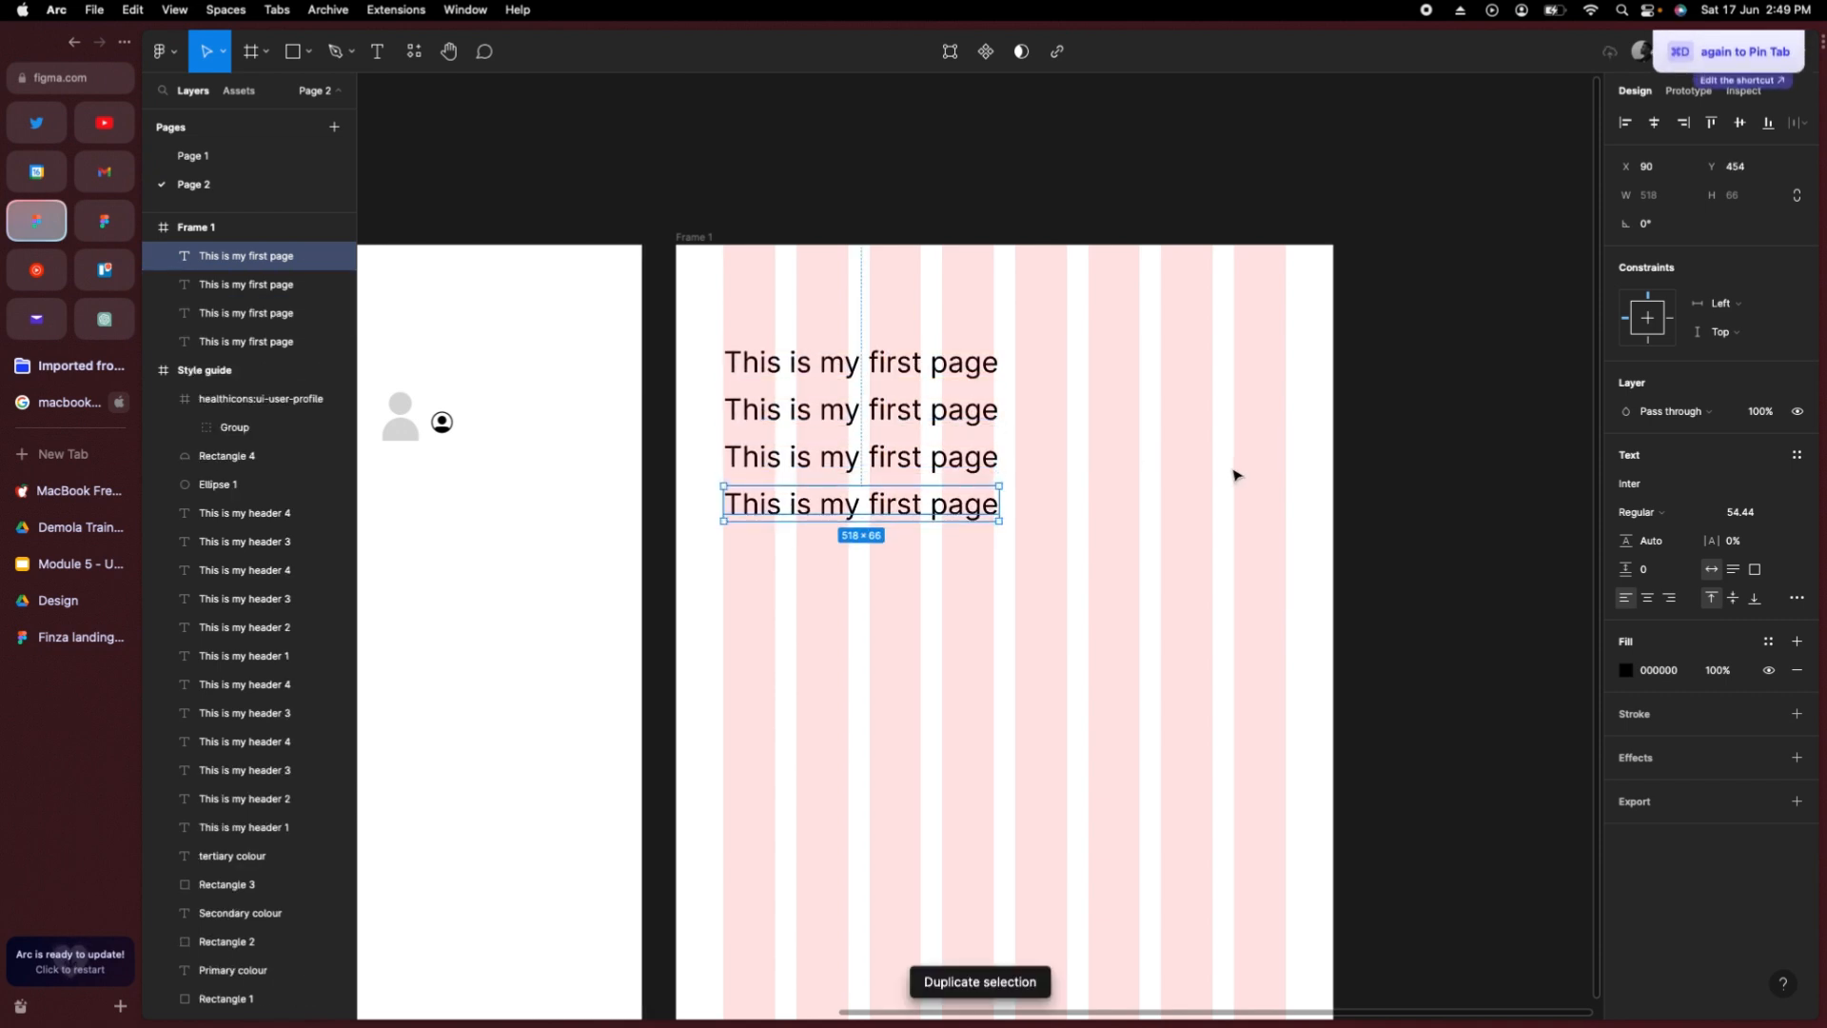
click(1051, 383)
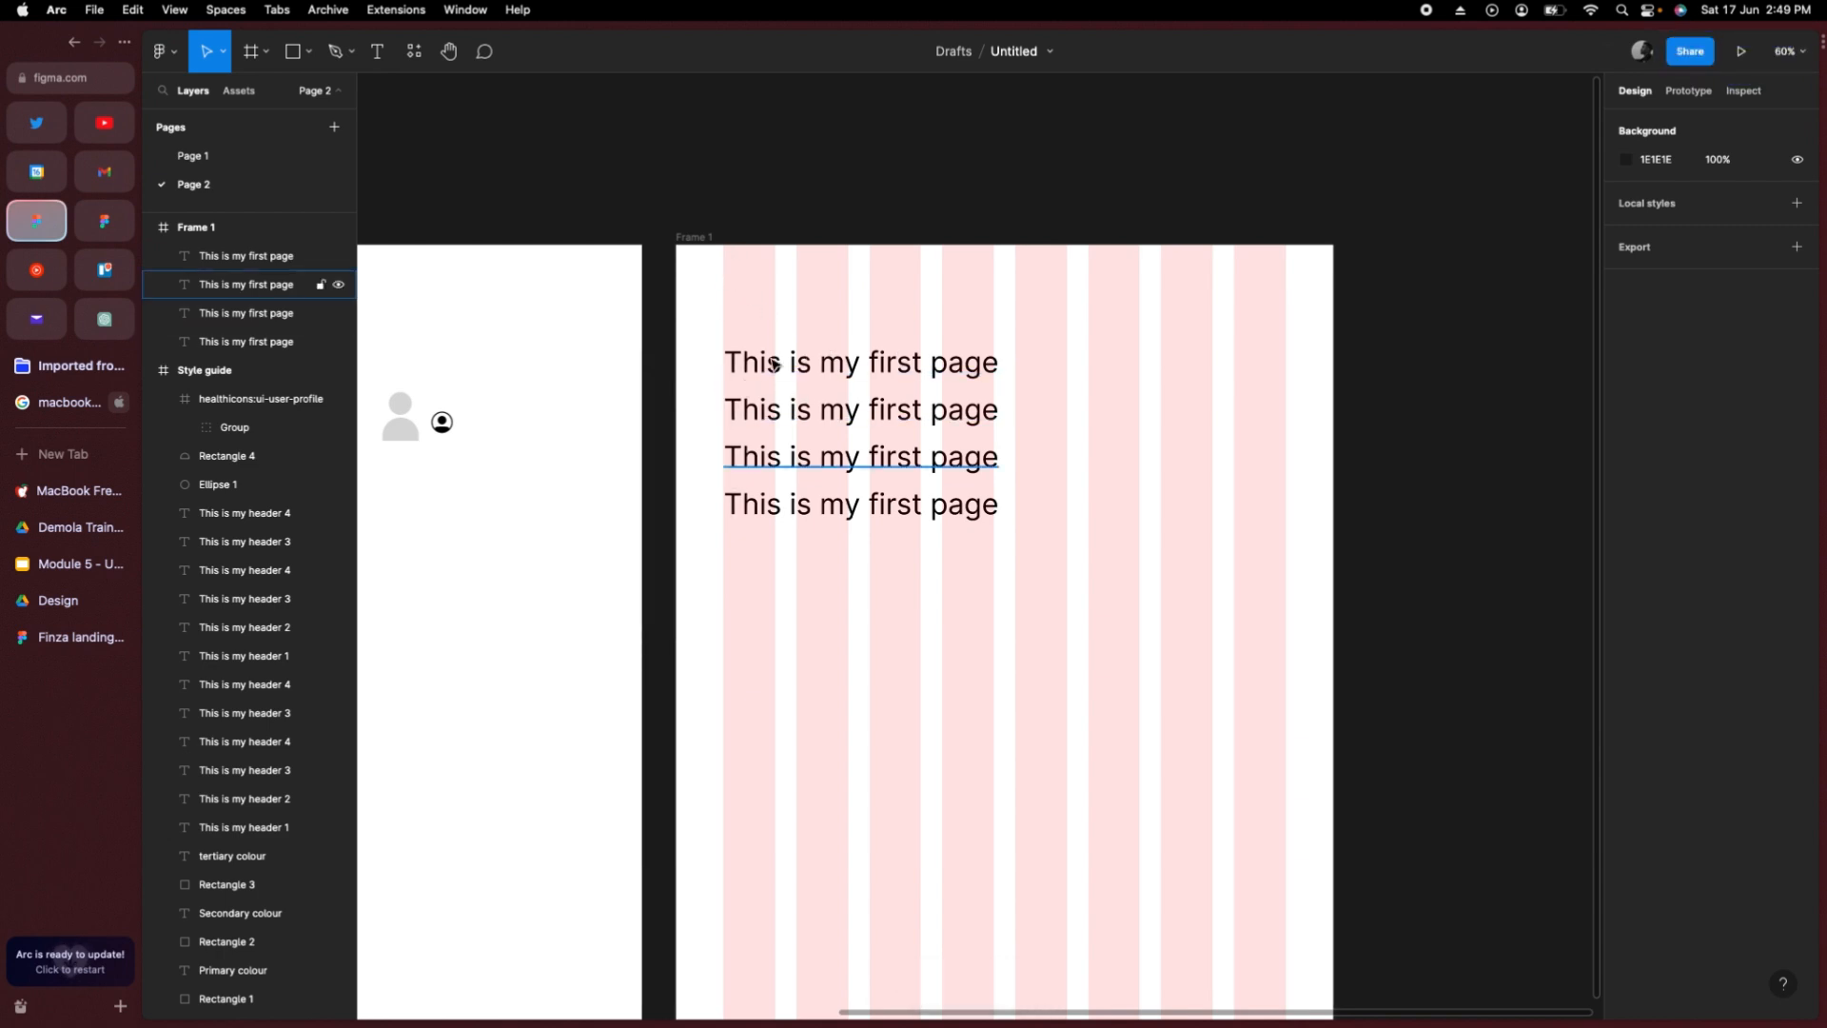
click(712, 385)
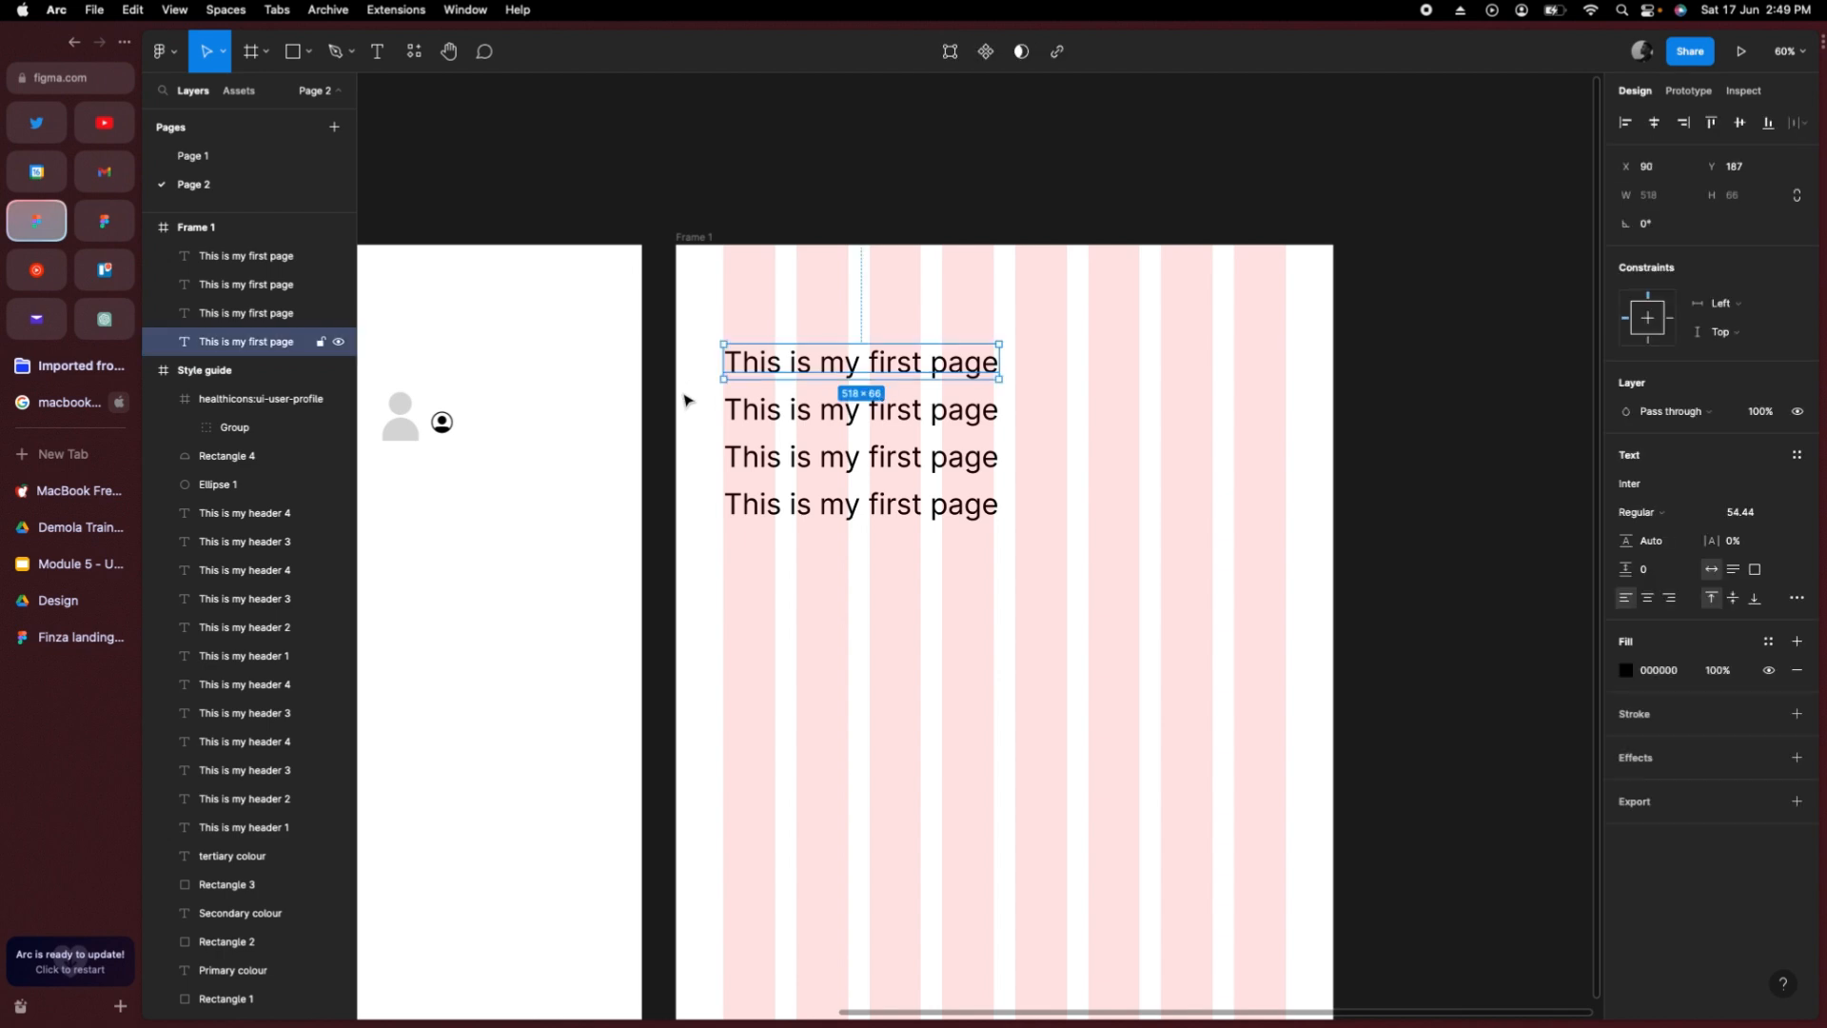
click(704, 426)
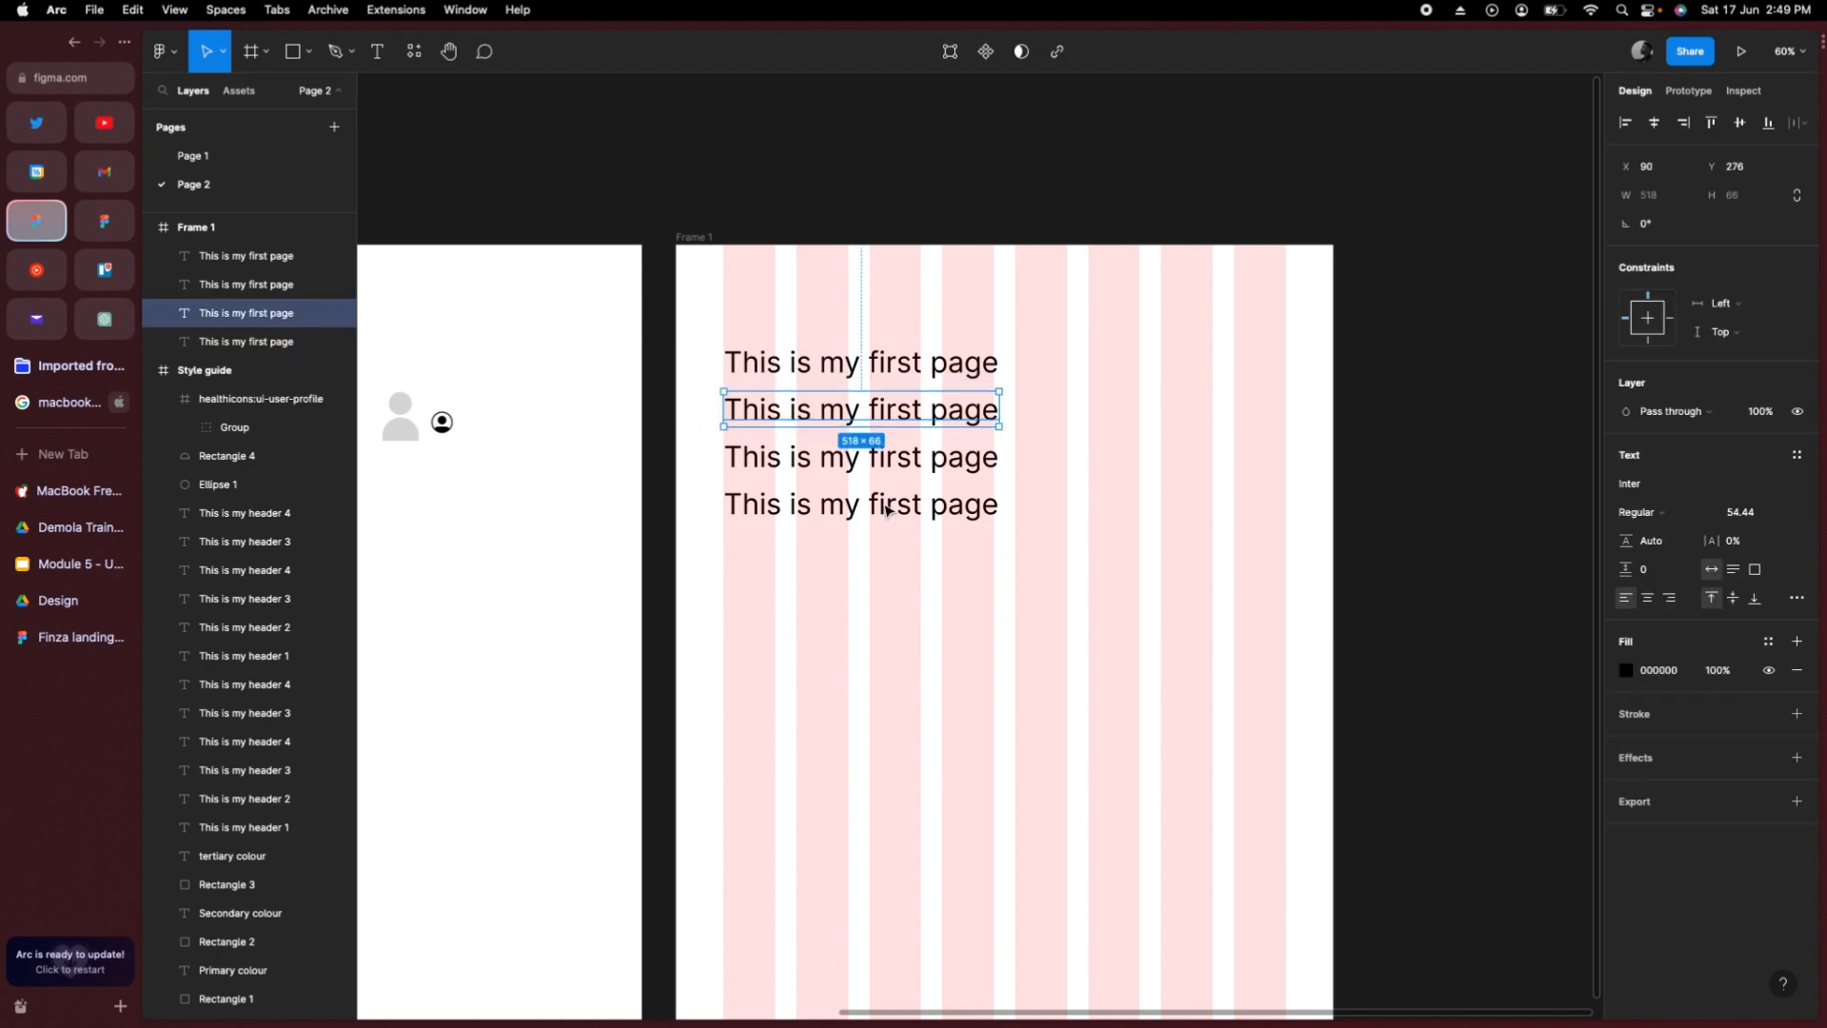
click(1289, 582)
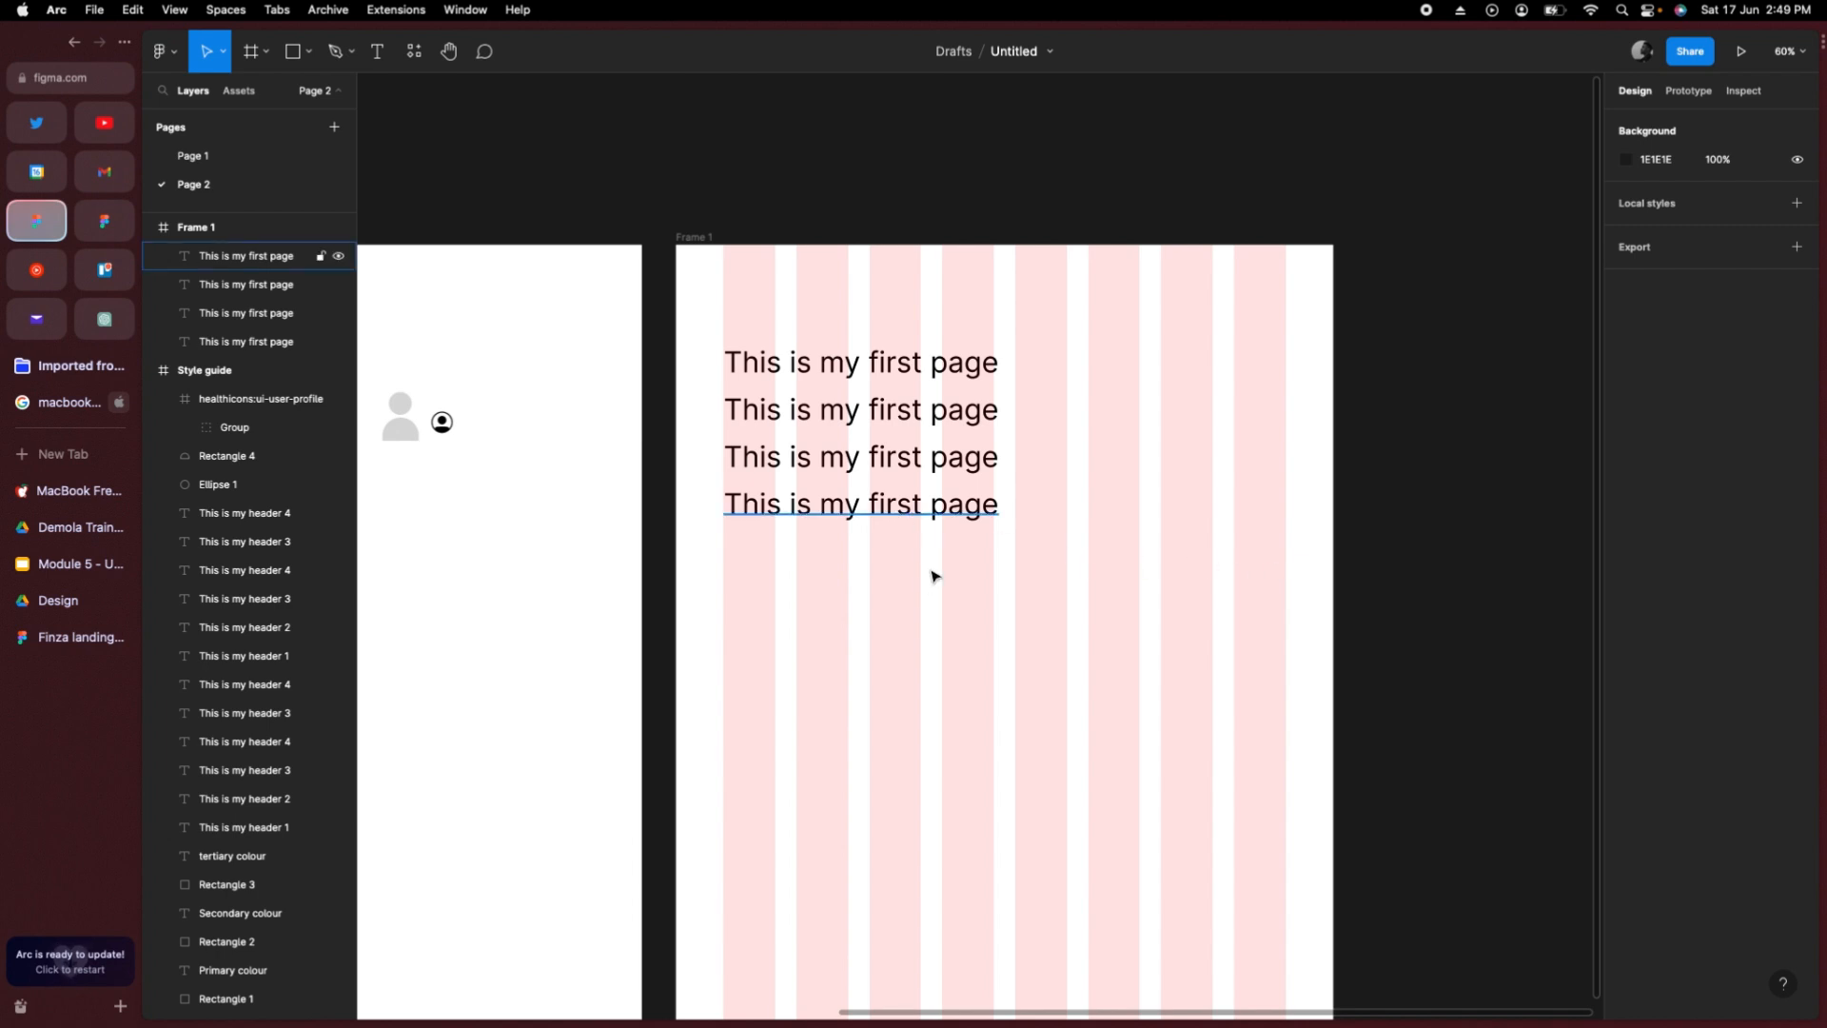
click(918, 512)
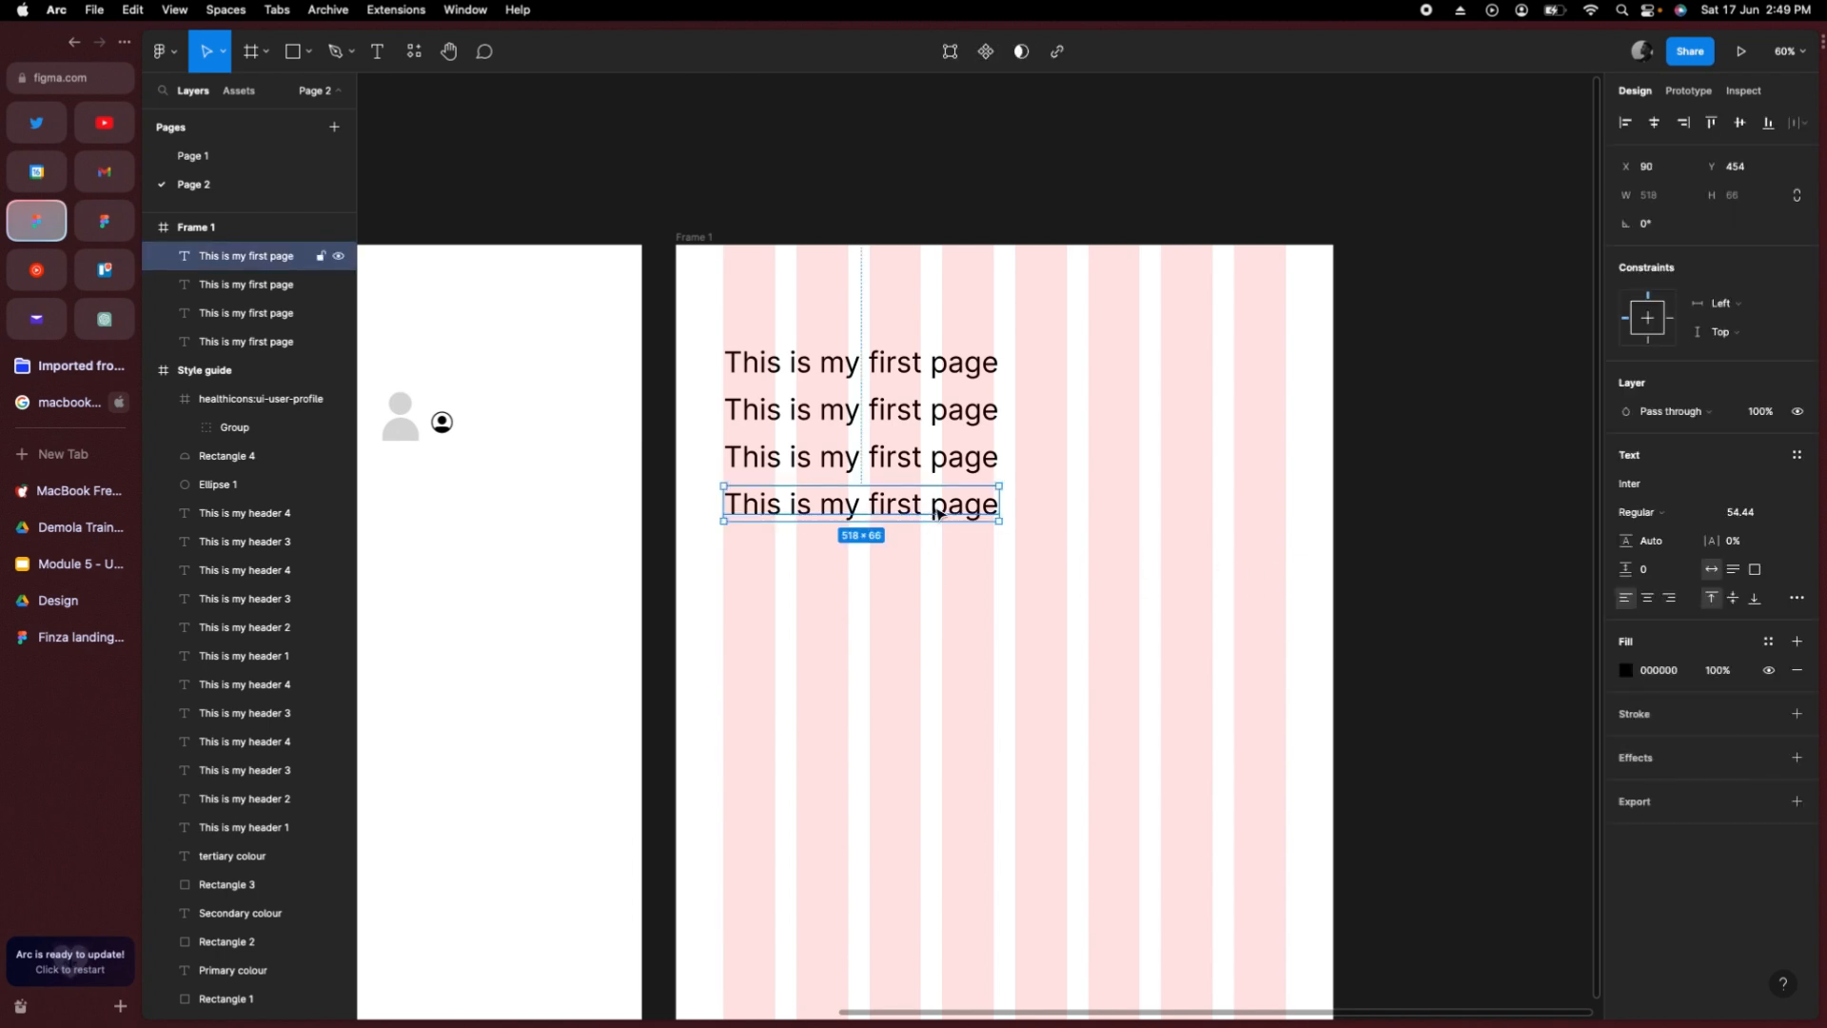
Step: Draw a rectangle about 509 × 370 below the text lines, spanning the first four columns from the left margin
click(951, 604)
key(r)
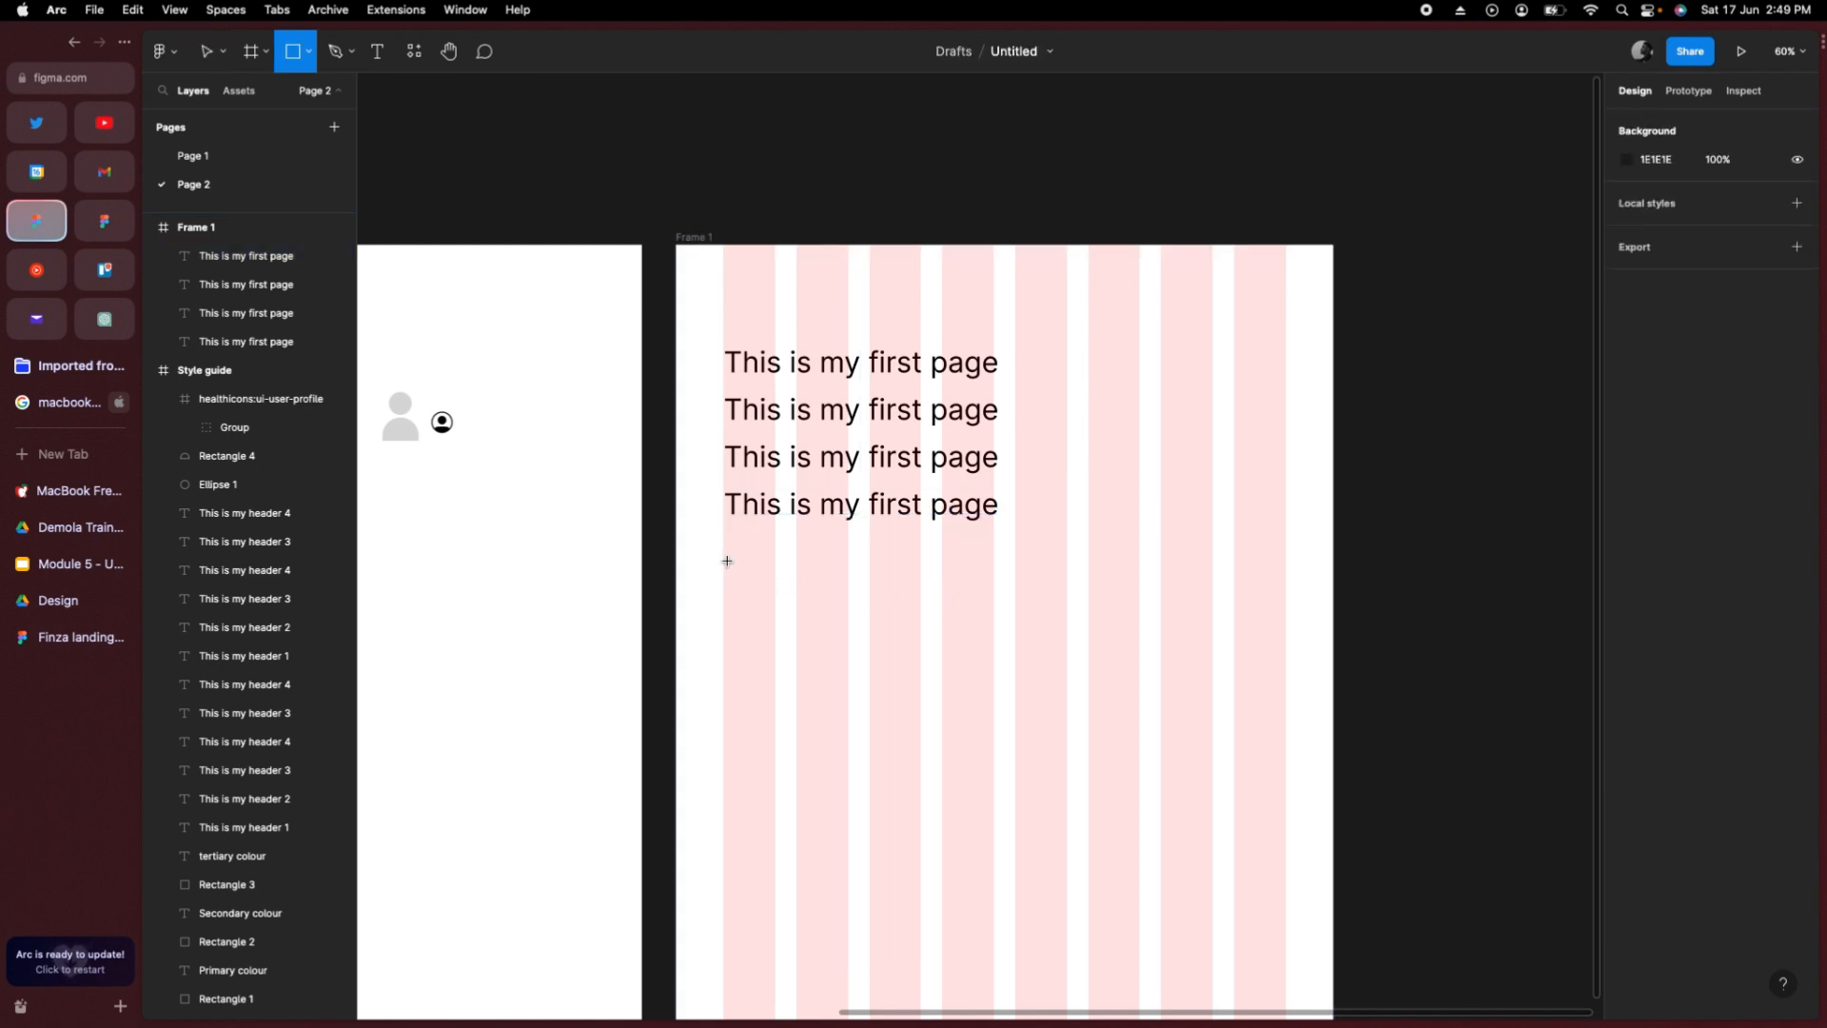
mouse_move(723, 559)
mouse_down()
mouse_move(951, 694)
mouse_move(995, 768)
mouse_up()
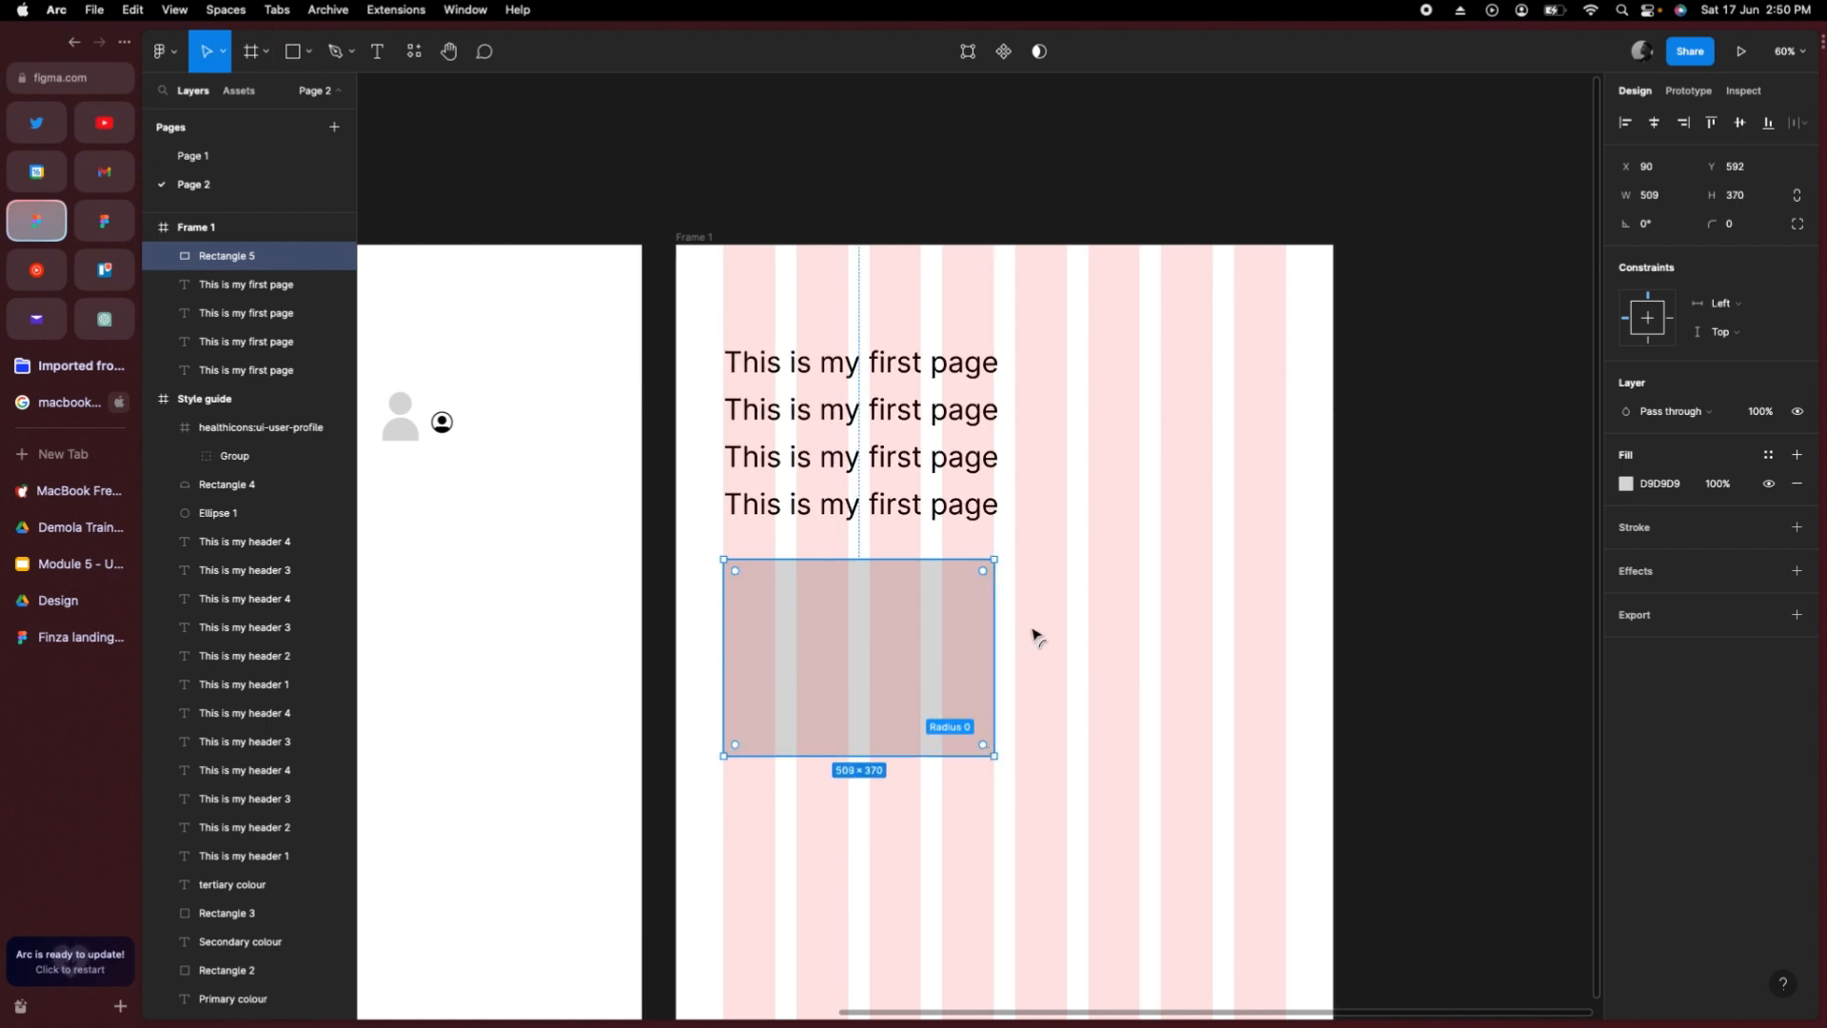
key(Escape)
click(911, 513)
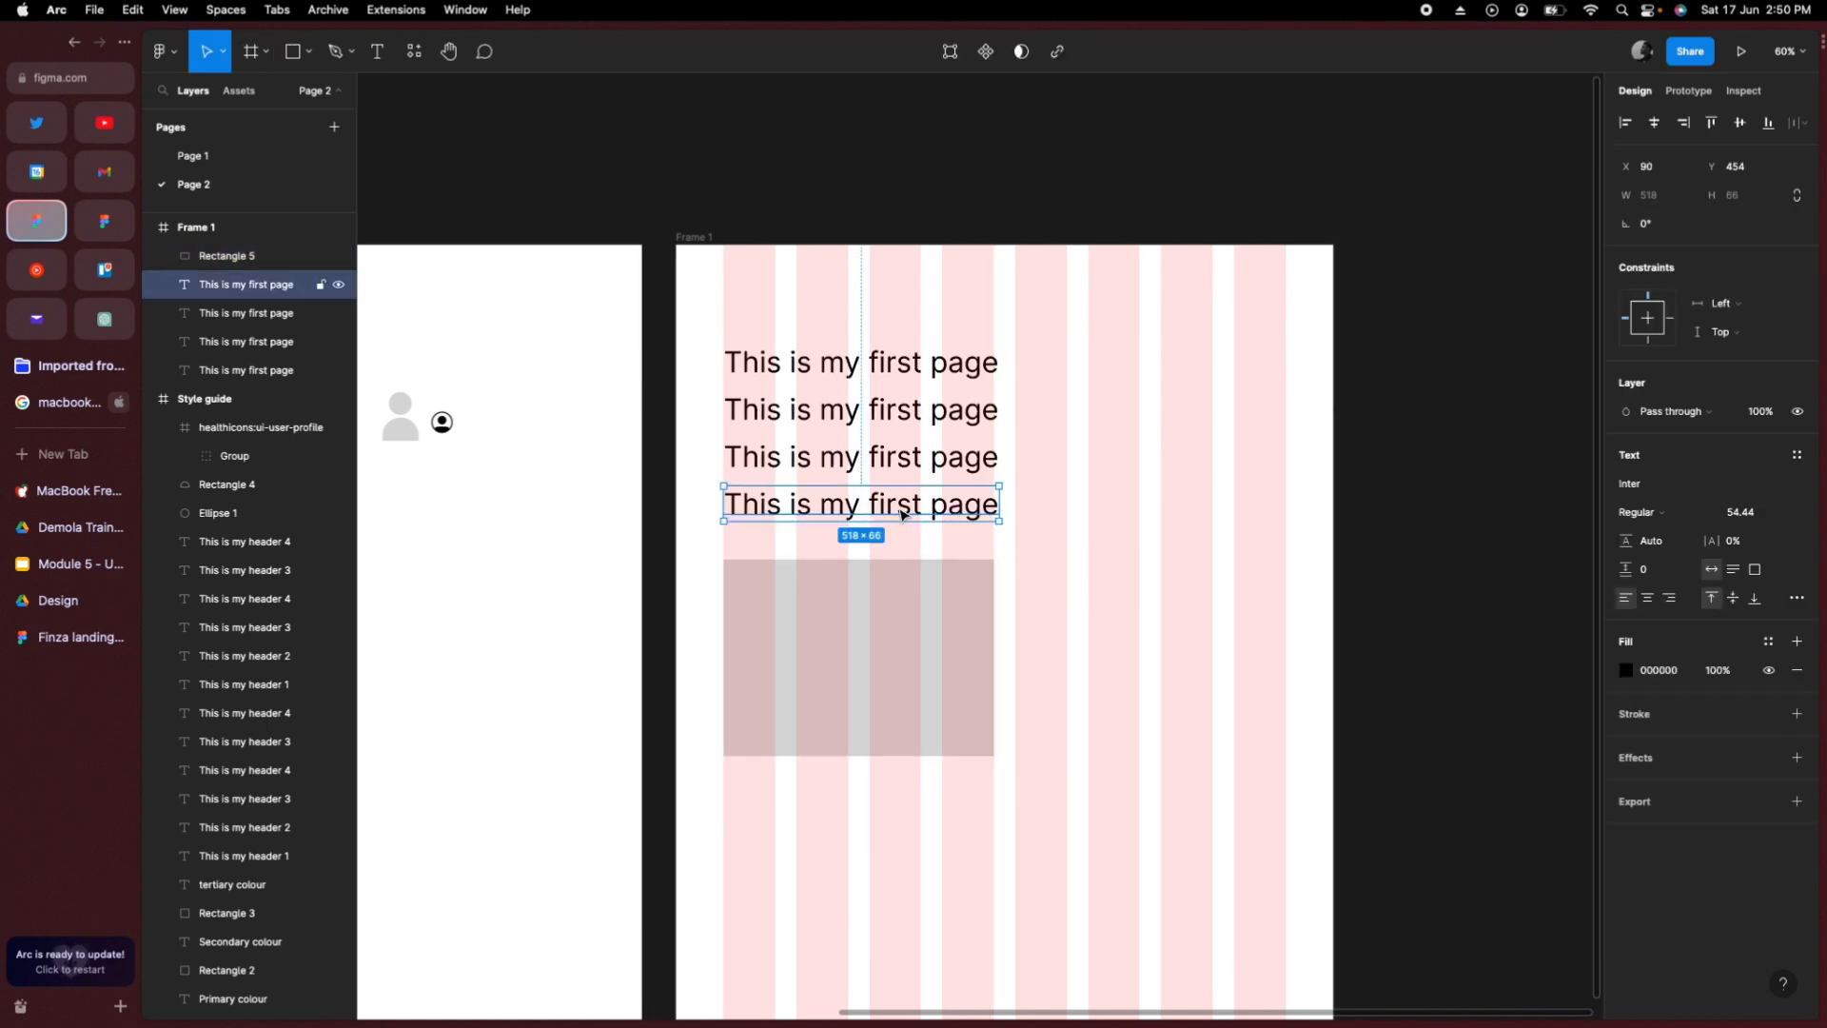
Step: Move the fourth text line beside the rectangle to the fifth column's left edge at X 639, Y 605, and stack four evenly spaced copies below it
drag(915, 514, 1163, 592)
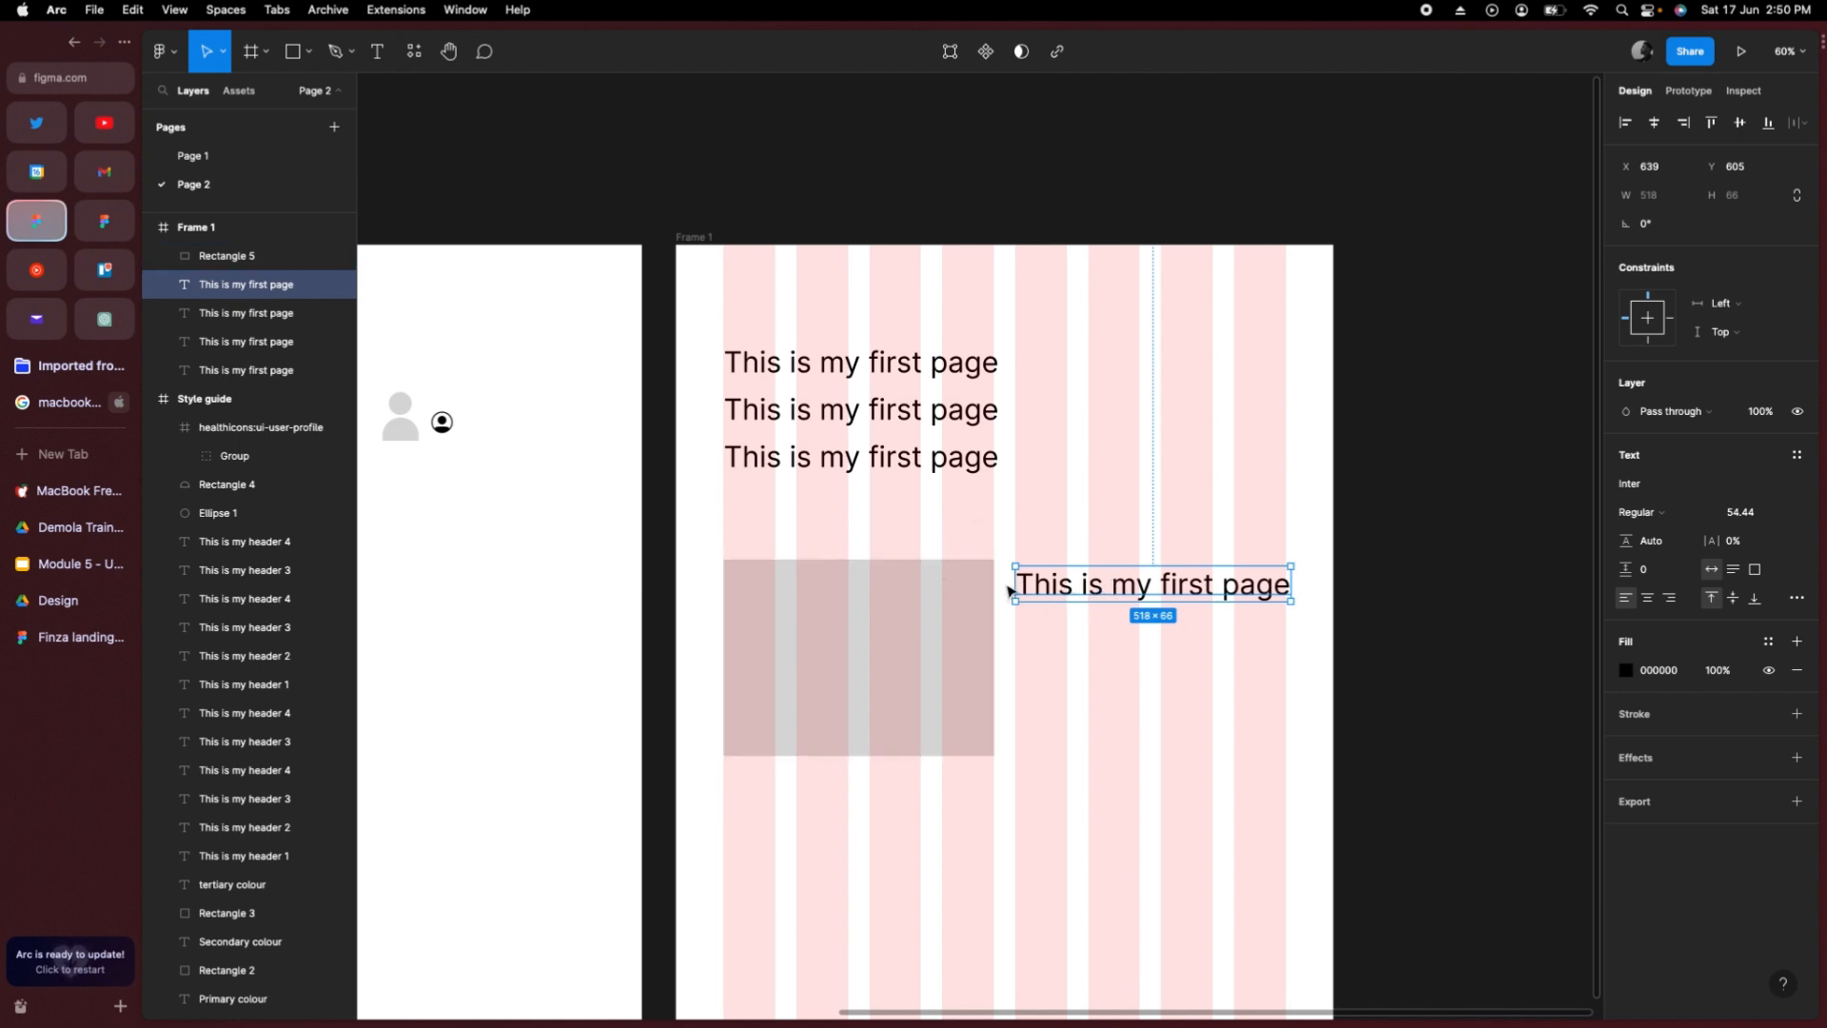
click(1063, 590)
click(1064, 591)
drag(1066, 599, 1065, 626)
key(super+d)
key(super+d)
key(super+d)
click(1333, 623)
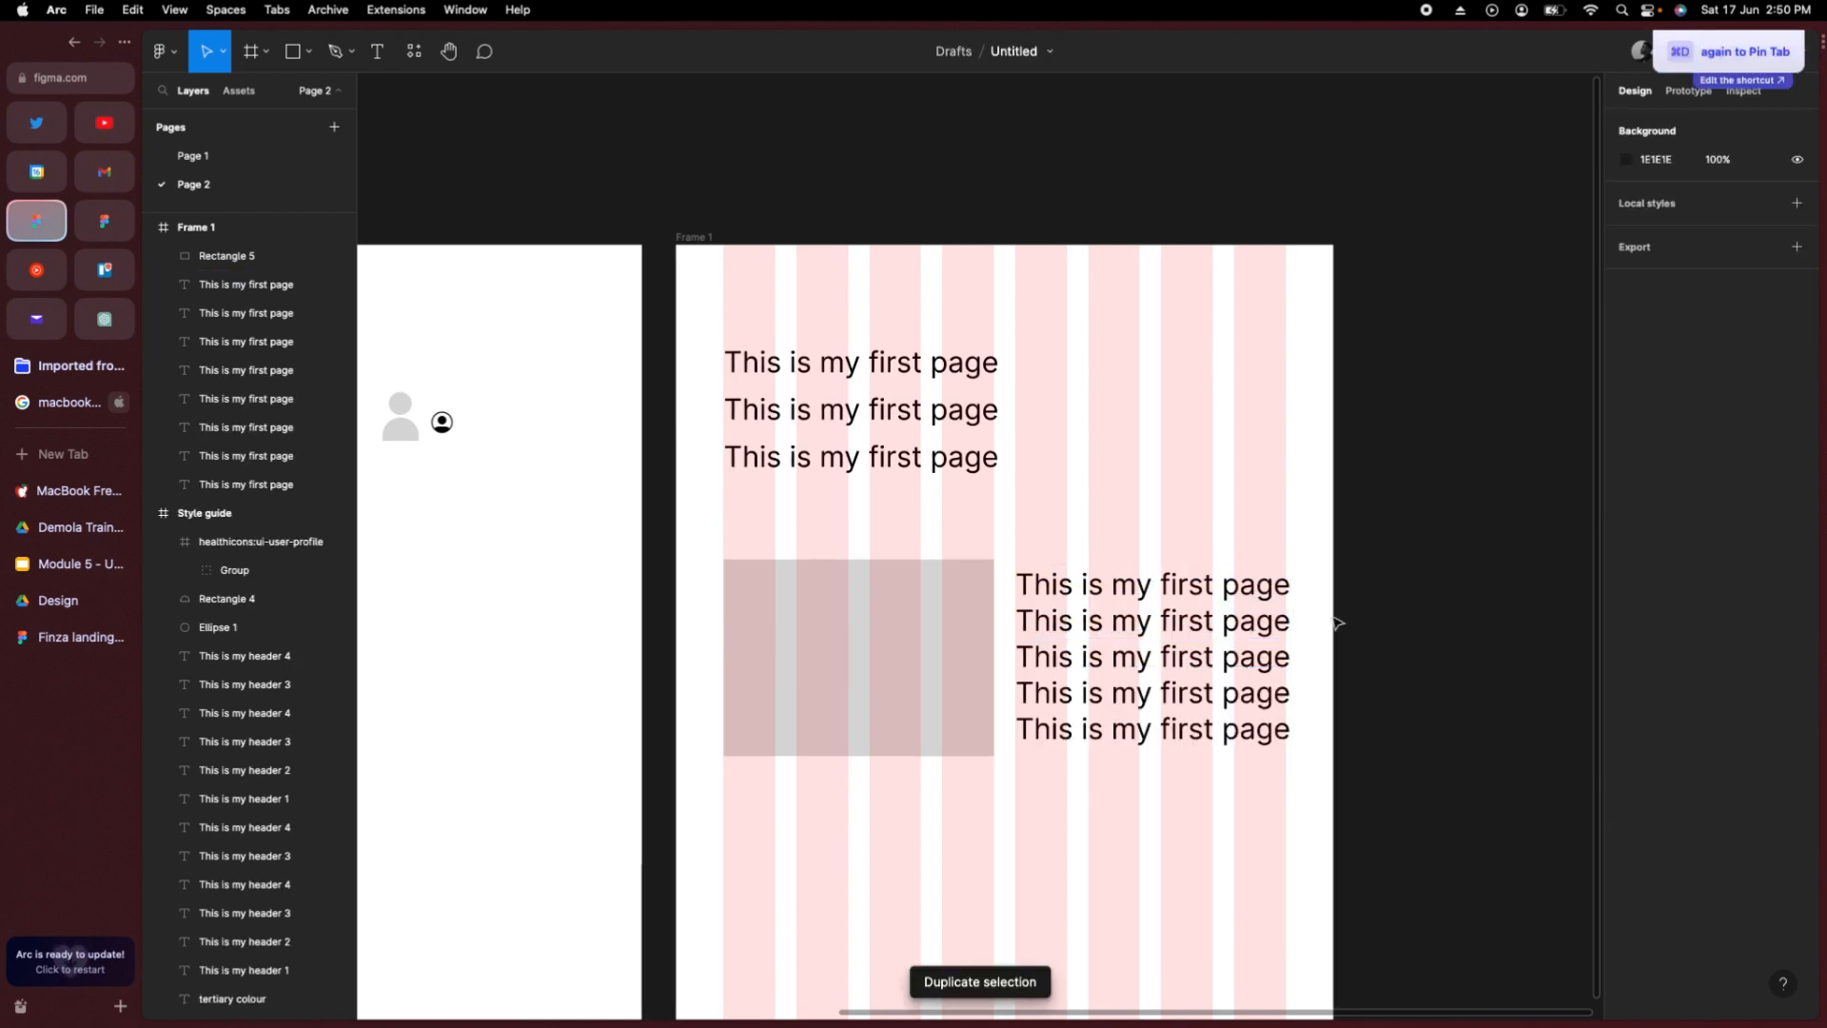
Step: Review the aligned text and rectangle in Frame 1, and the three colour swatches and bold header 1 in the style guide
click(1169, 597)
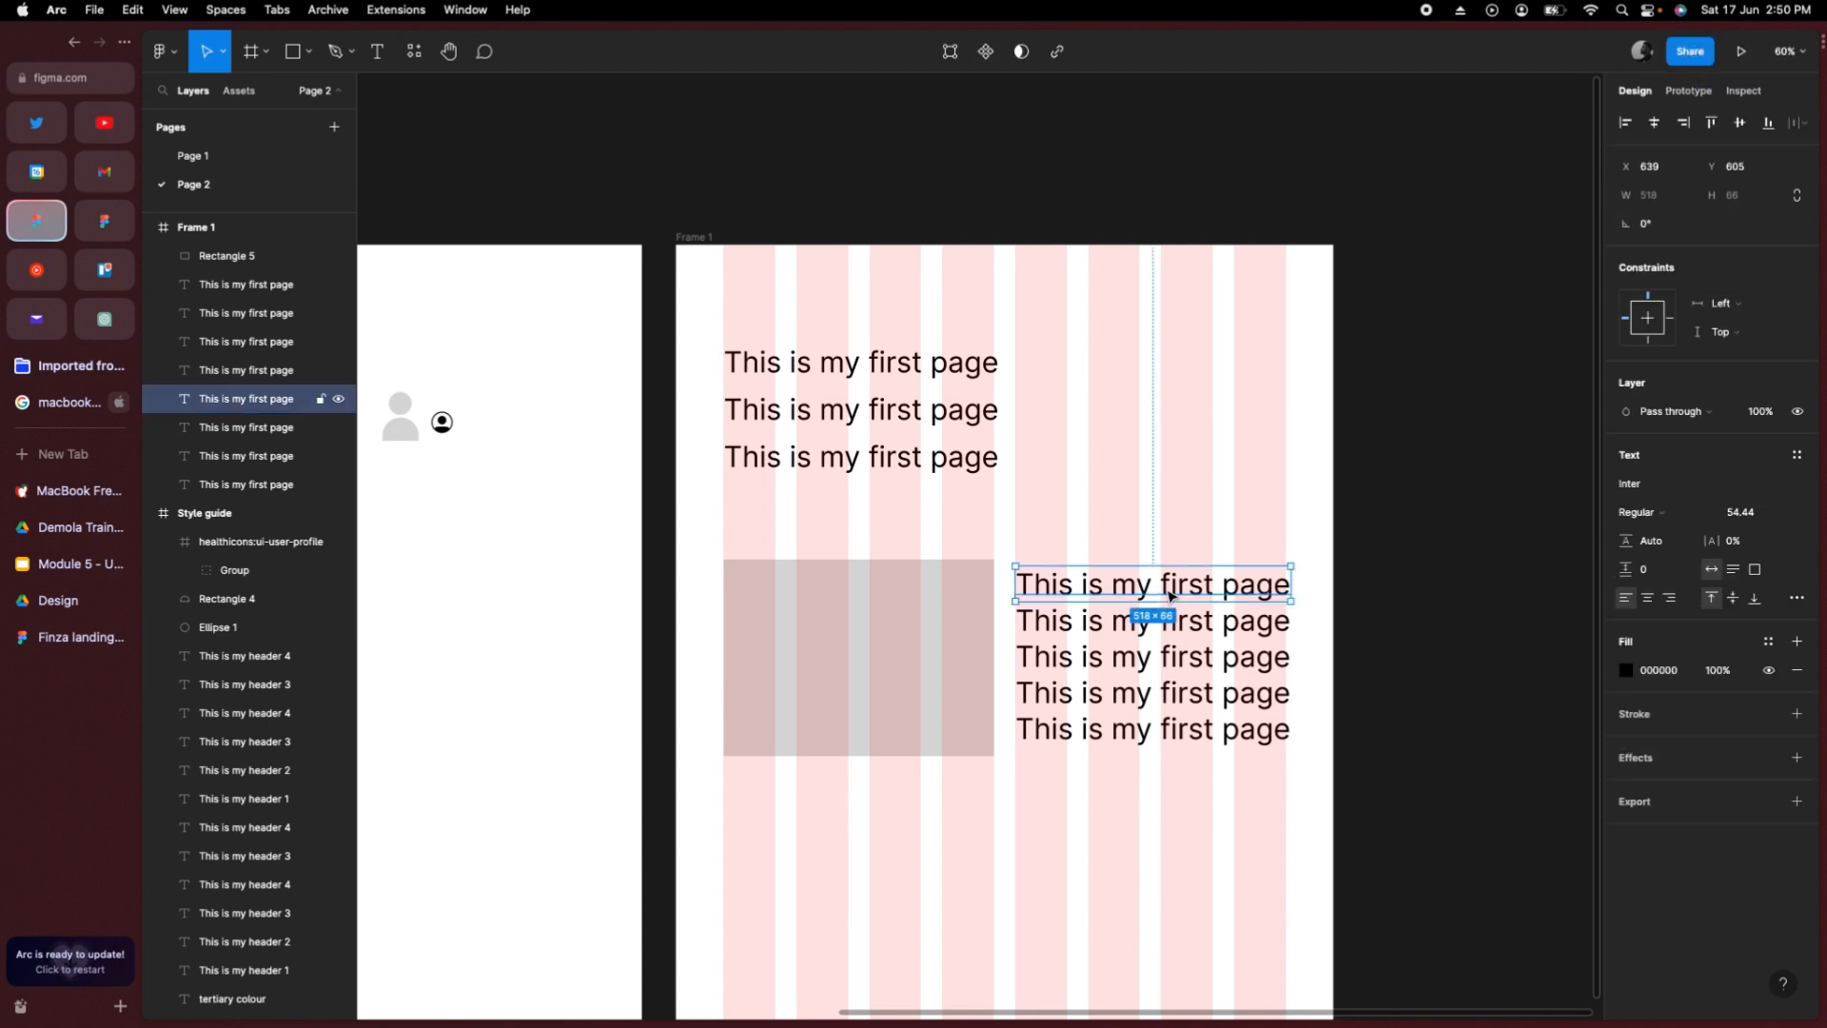
click(963, 590)
scroll(983, 318, down, 3)
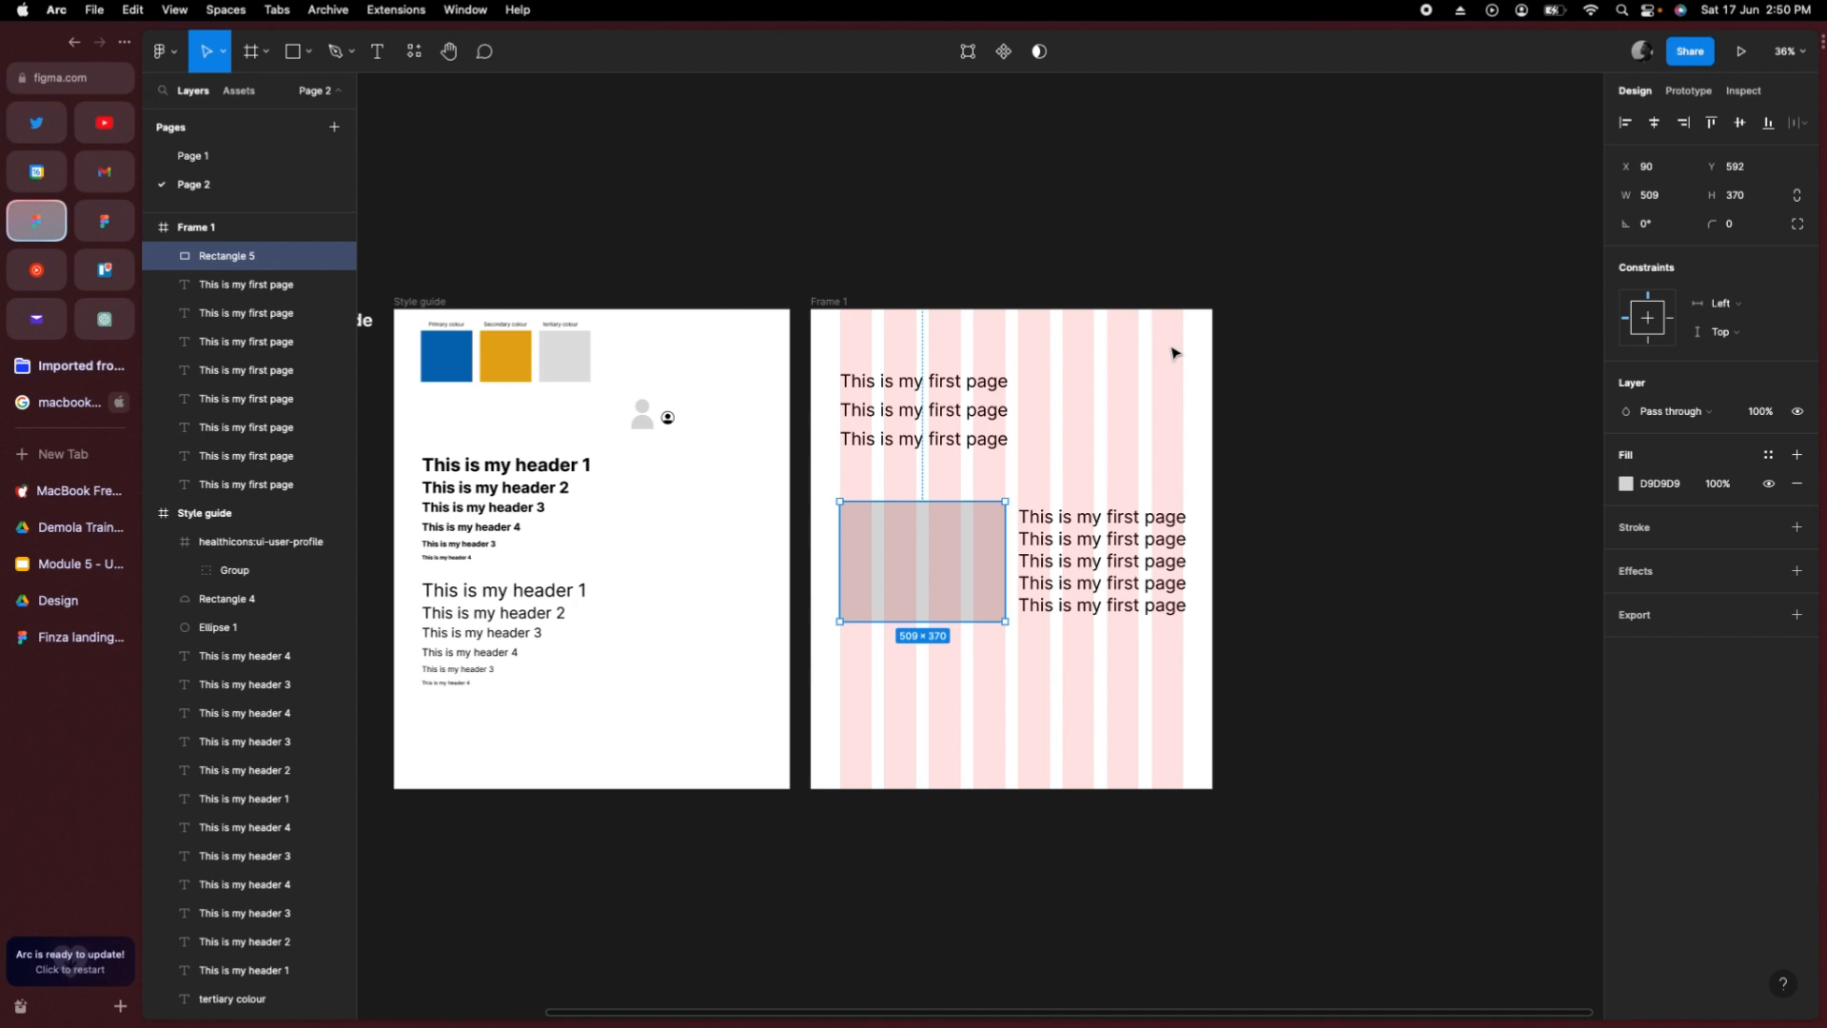
click(449, 368)
click(504, 367)
click(583, 369)
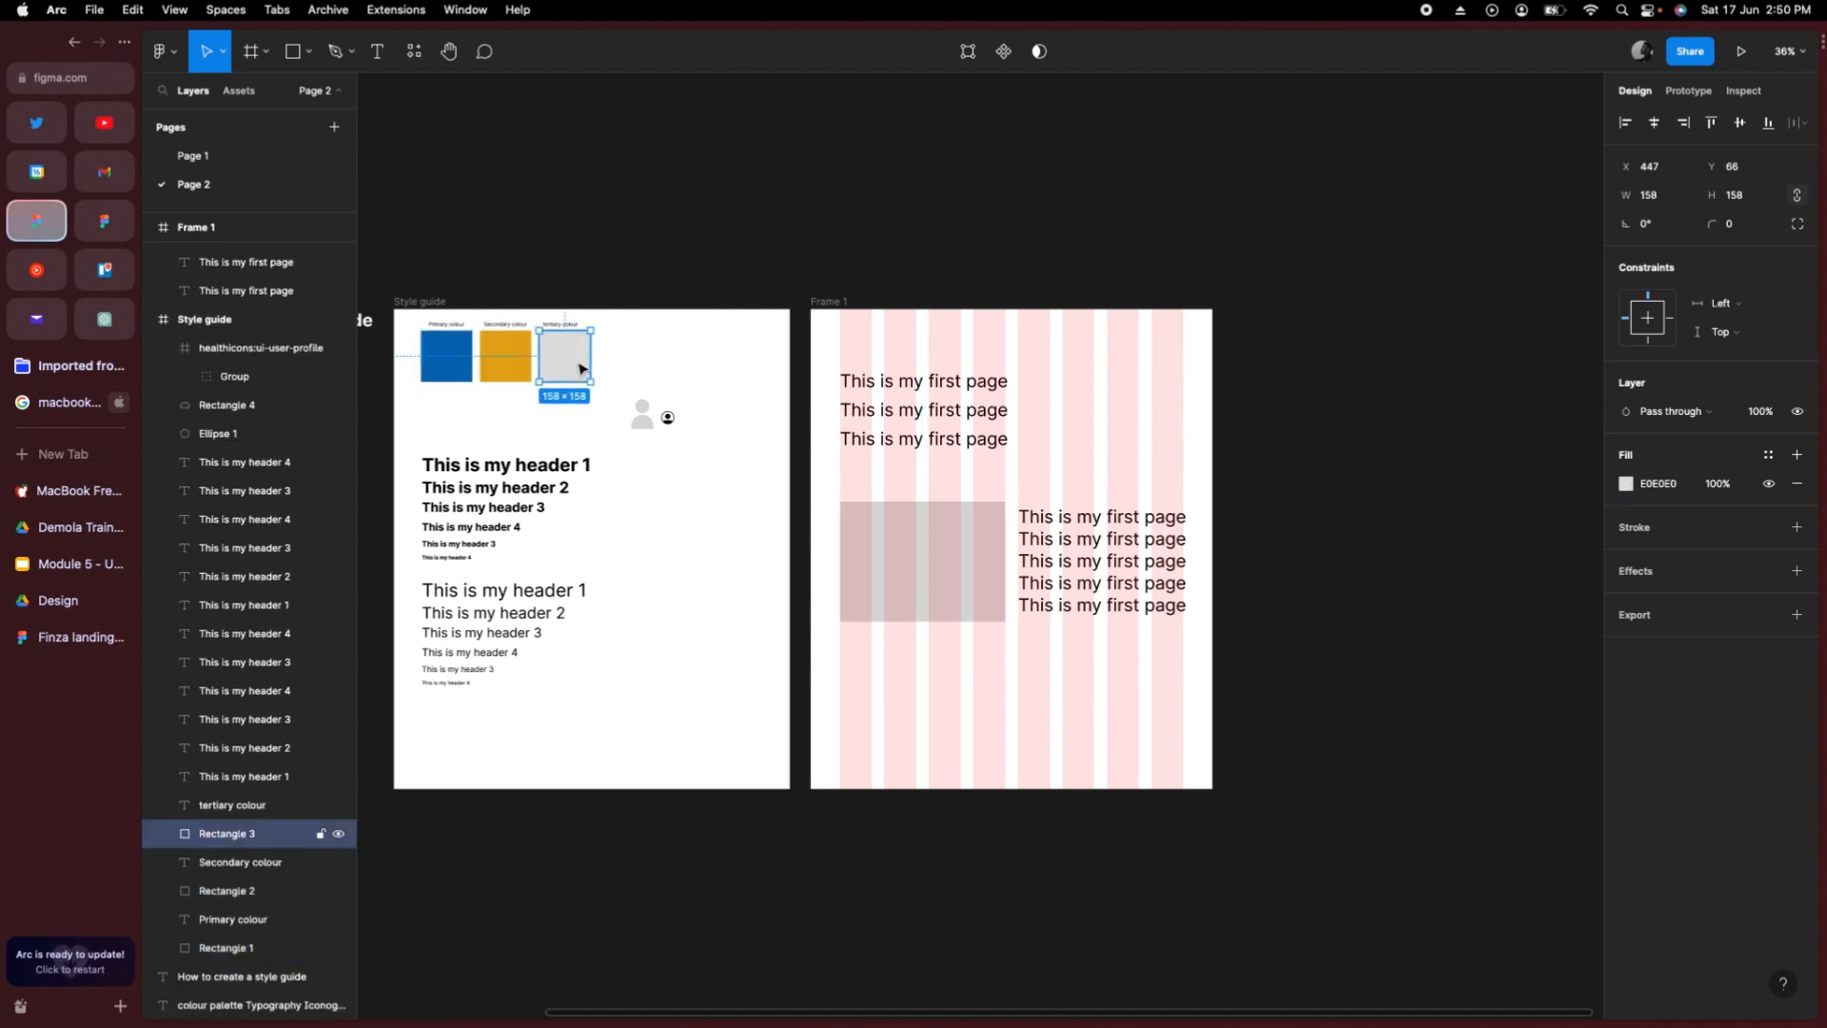
click(519, 471)
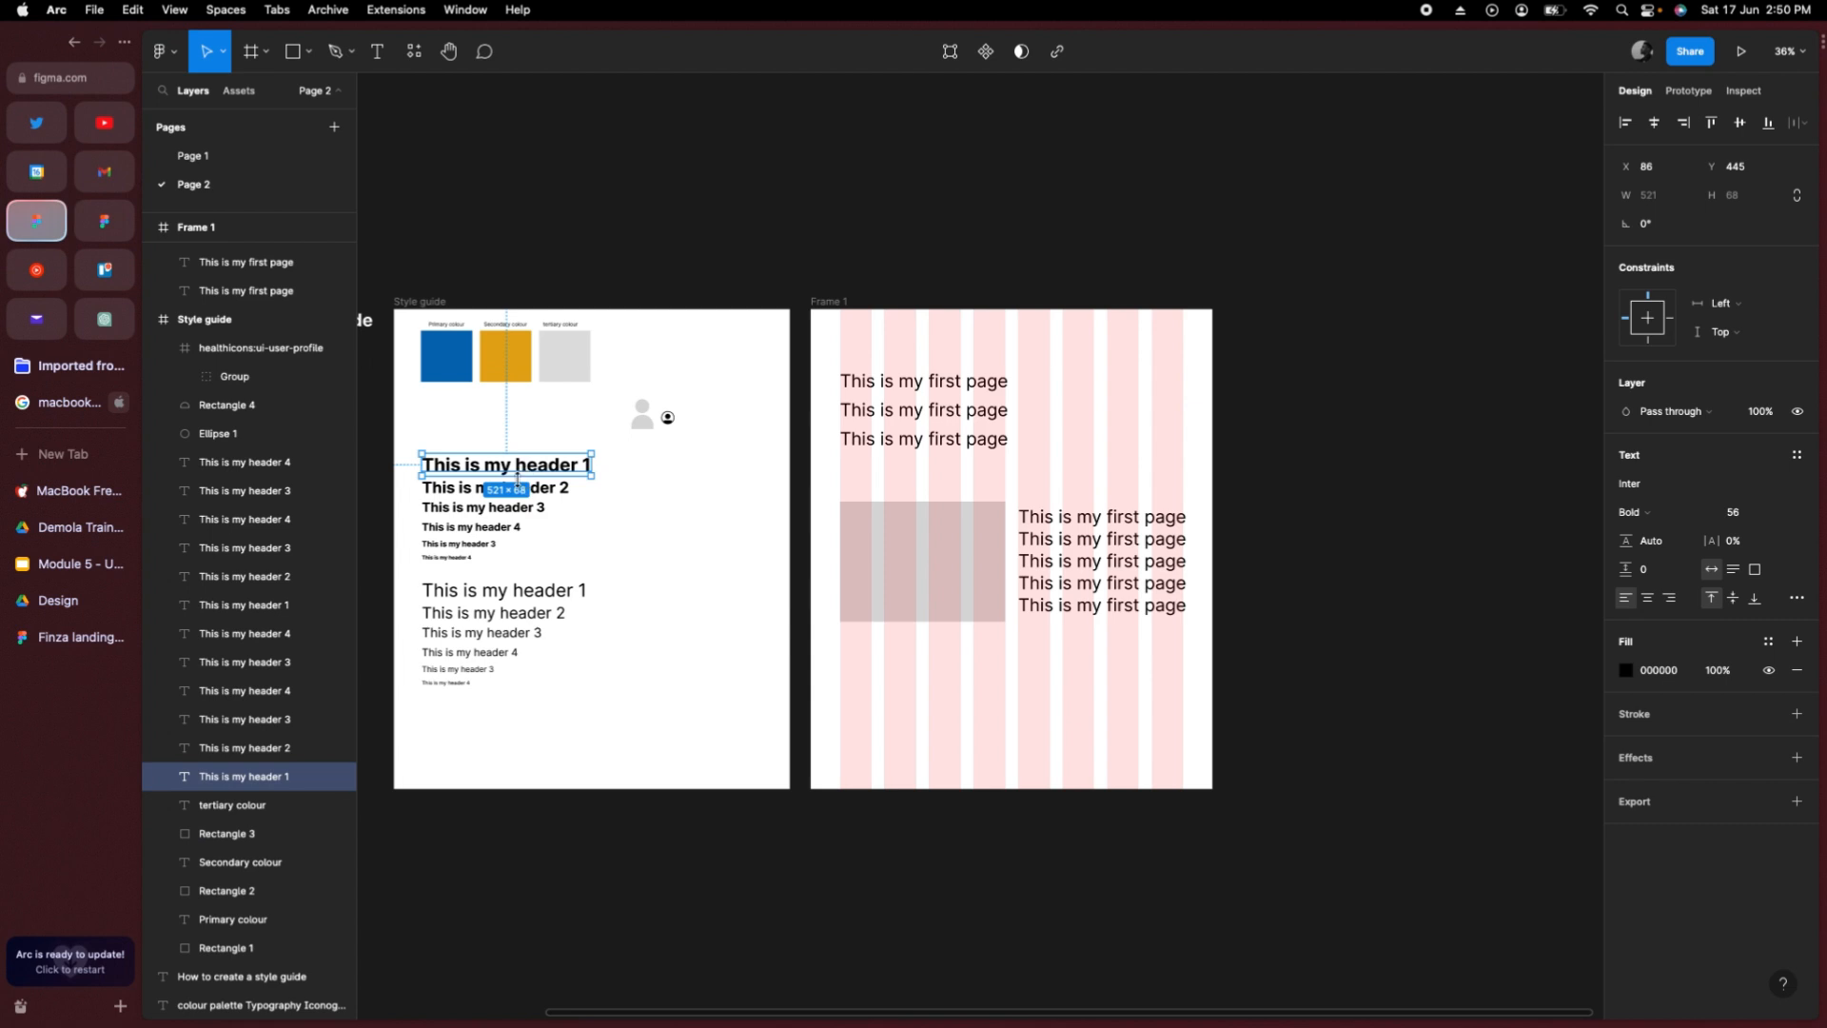
click(544, 259)
scroll(544, 259, left, 2)
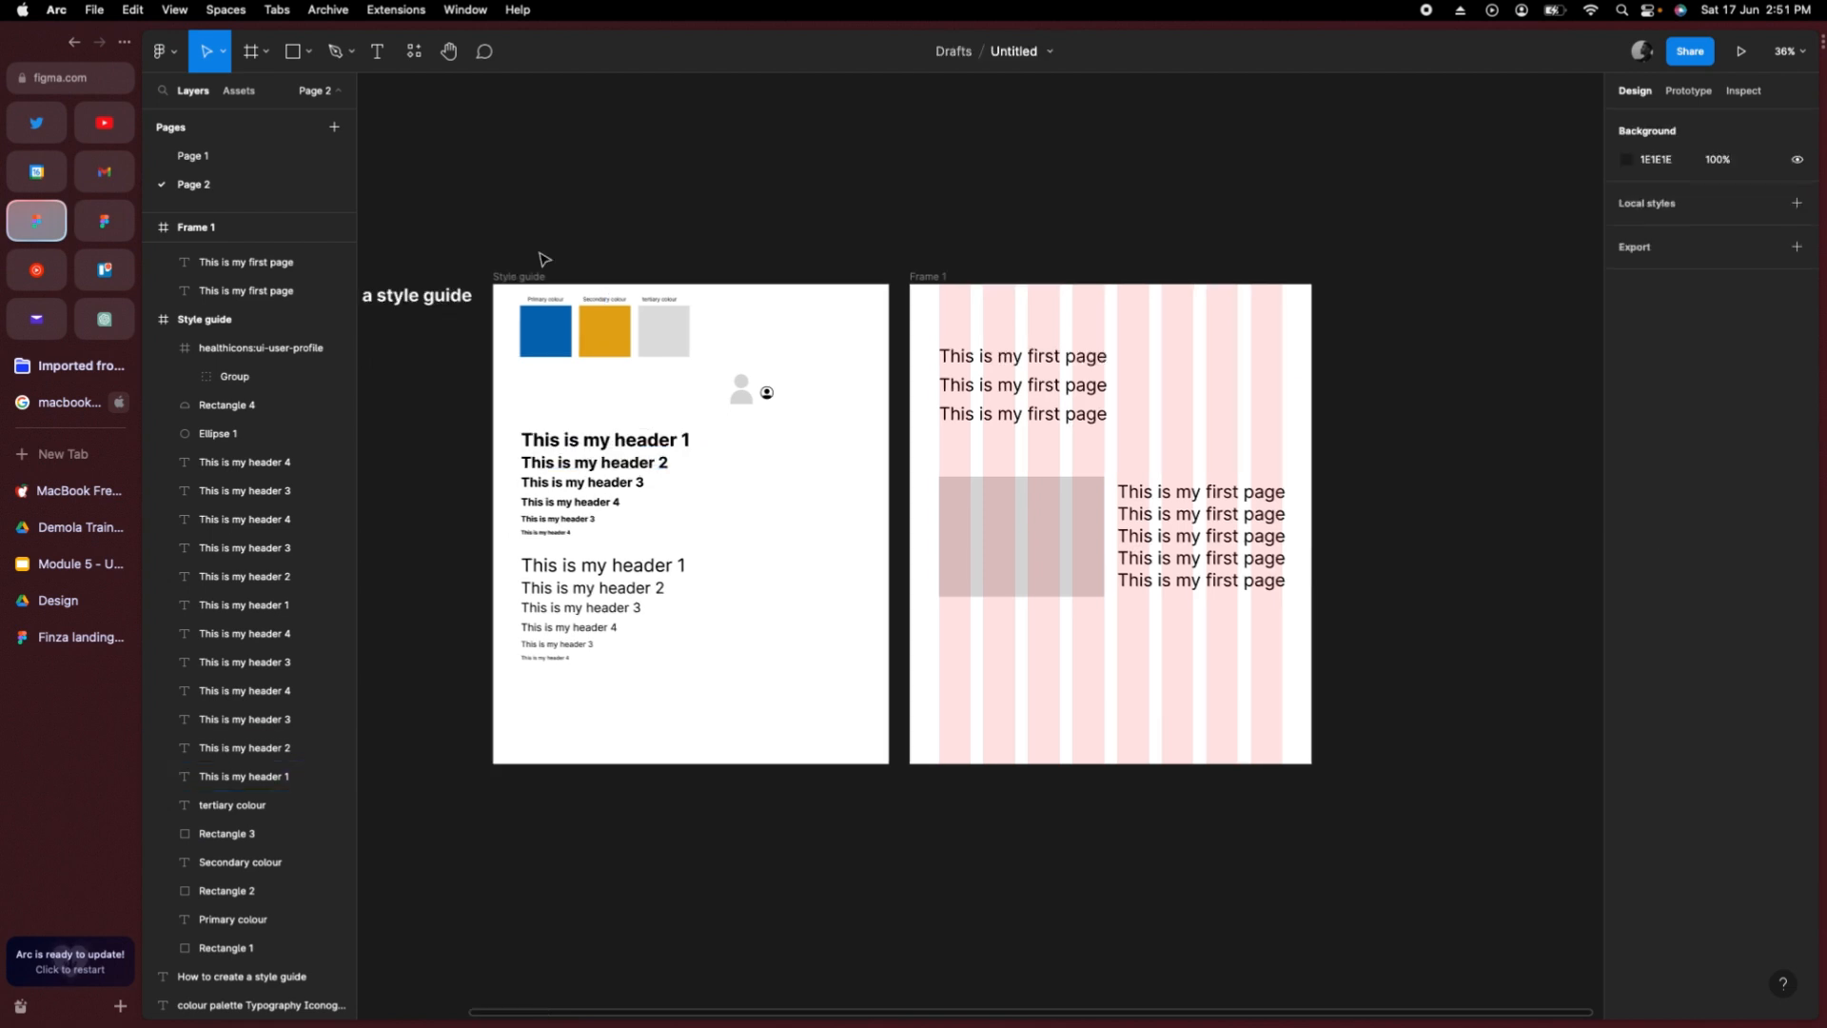